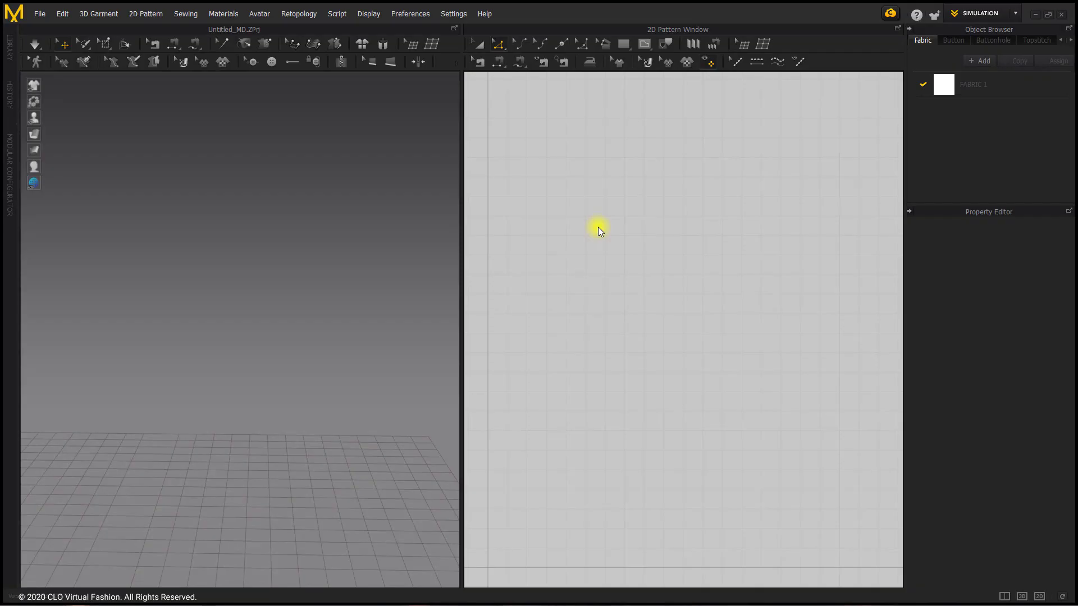
Set the simulation gravity to 0 in the simulation properties
{"action": "right_click", "coordinate": [375, 167]}
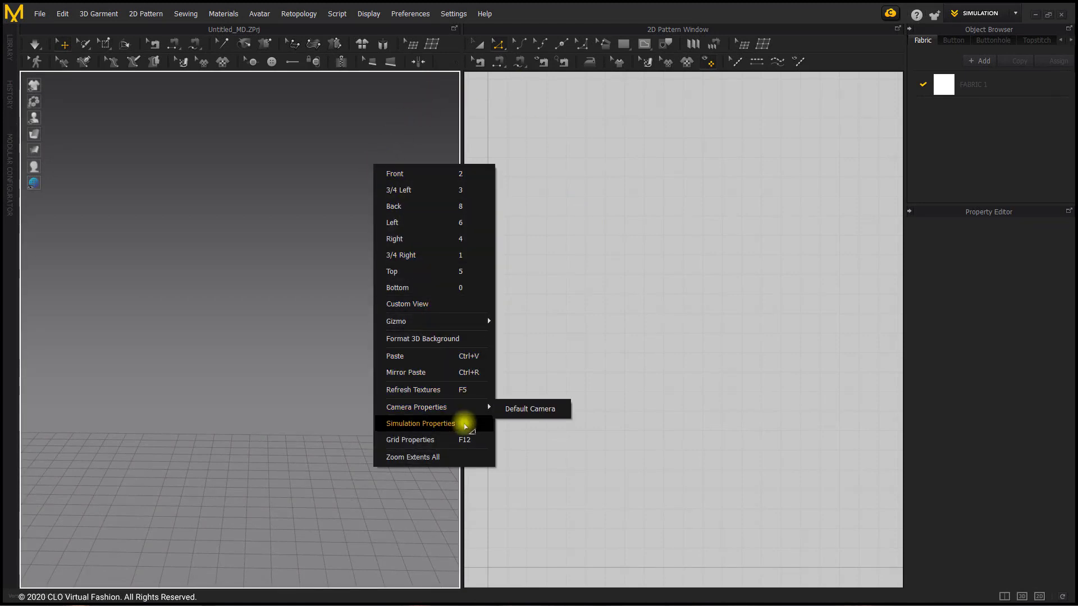
{"action": "left_click", "coordinate": [464, 421]}
{"action": "left_click", "coordinate": [1039, 366]}
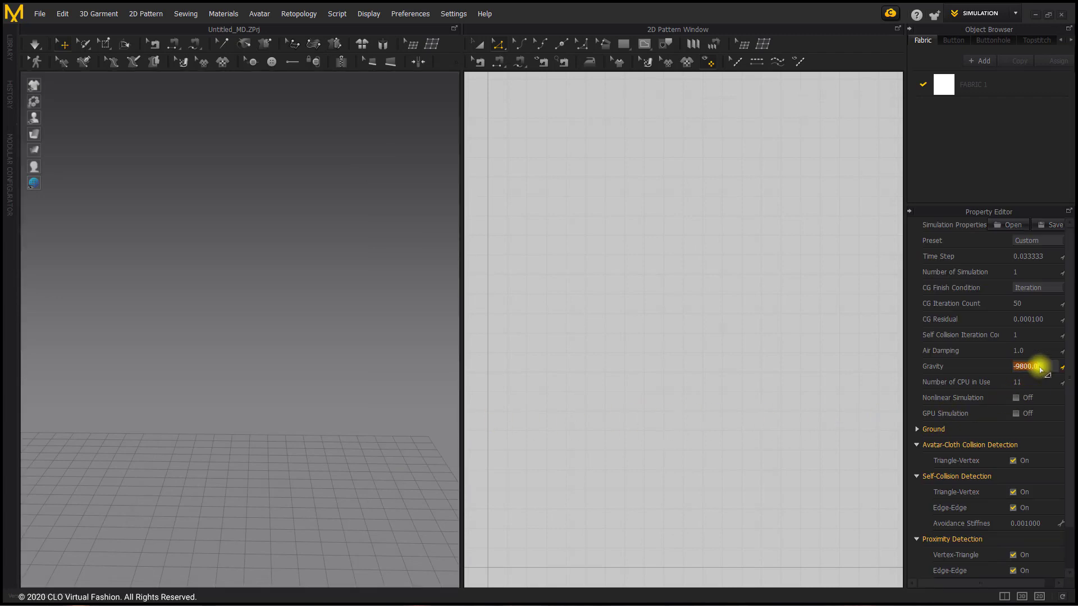
{"action": "type", "text": "0"}
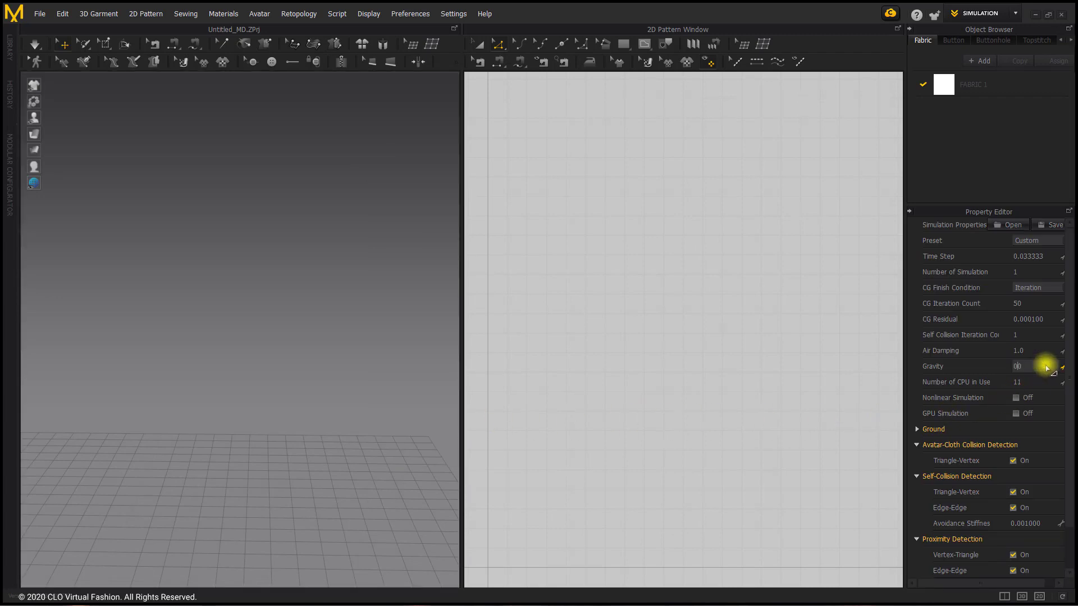
{"action": "type", "text": "0"}
{"action": "key", "text": "Return"}
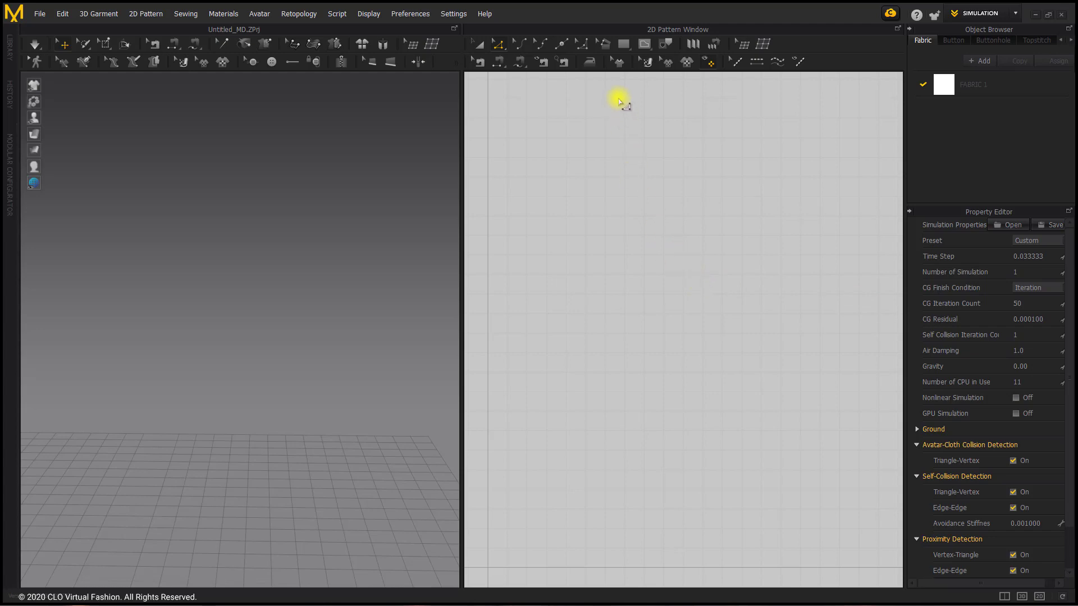
Draw a small horizontal rectangle pattern with a perimeter of about 621 mm in the 2D workspace
{"action": "left_click", "coordinate": [624, 47]}
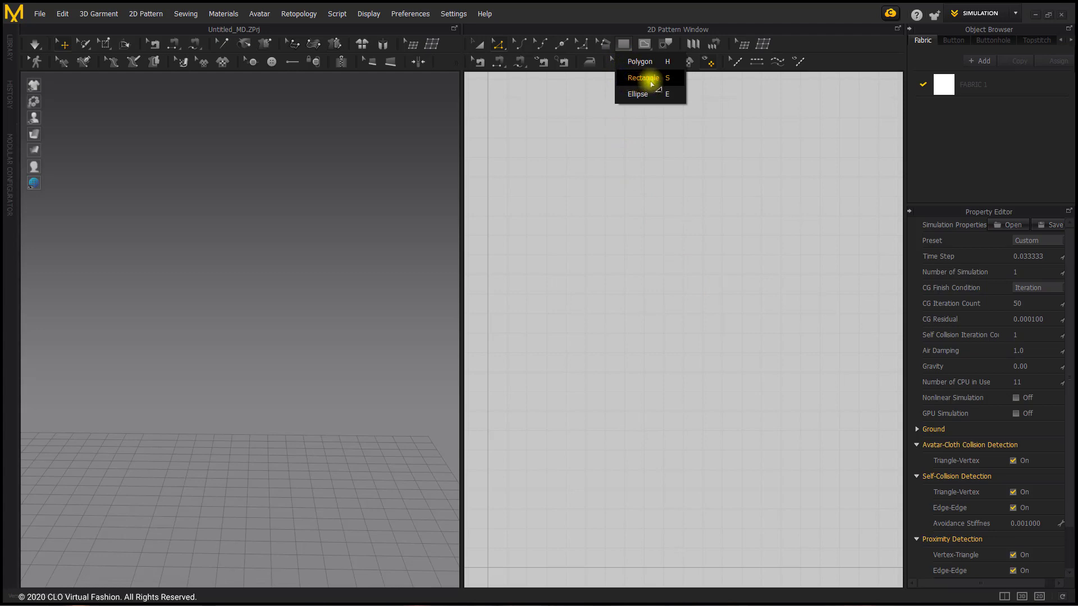
{"action": "left_click", "coordinate": [652, 79]}
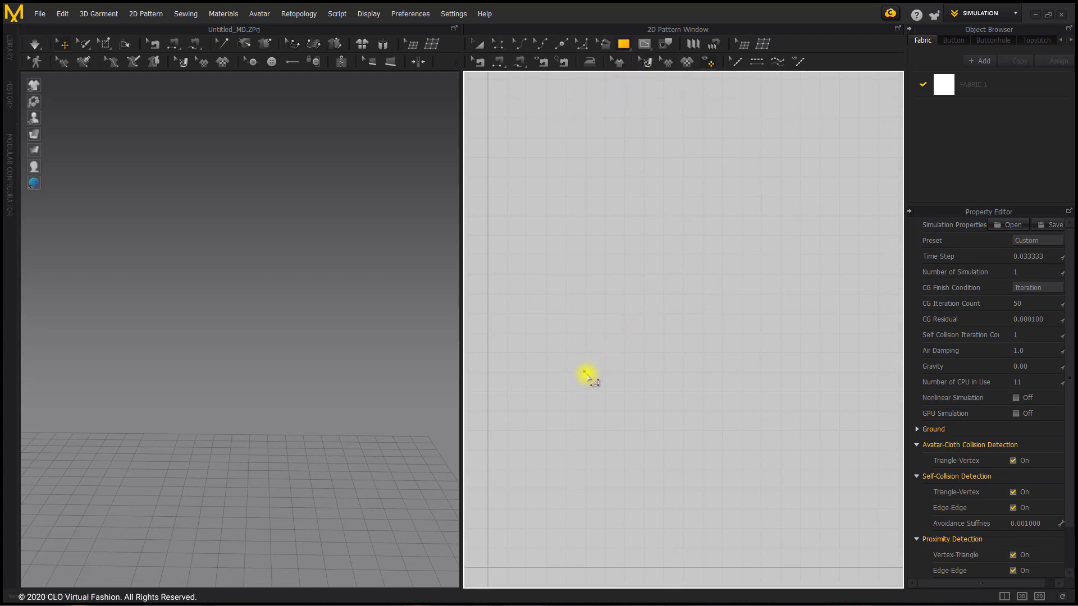
{"action": "left_click_drag", "start_coordinate": [587, 375], "coordinate": [625, 392]}
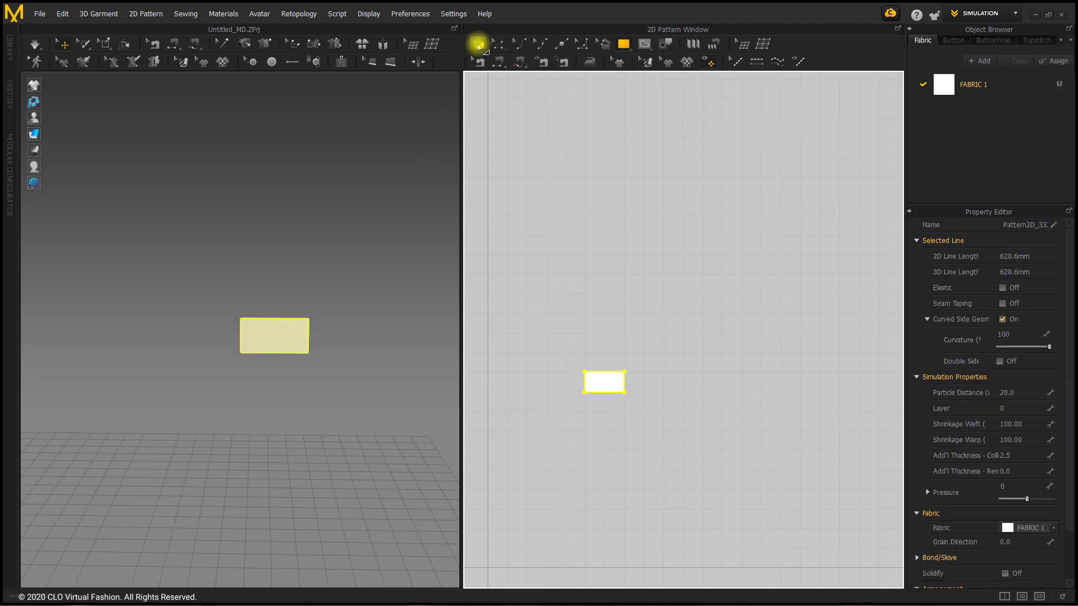
Copy the small rectangle and paste the duplicate directly below the original
{"action": "left_click", "coordinate": [478, 45]}
{"action": "left_click", "coordinate": [550, 301]}
{"action": "left_click", "coordinate": [601, 381]}
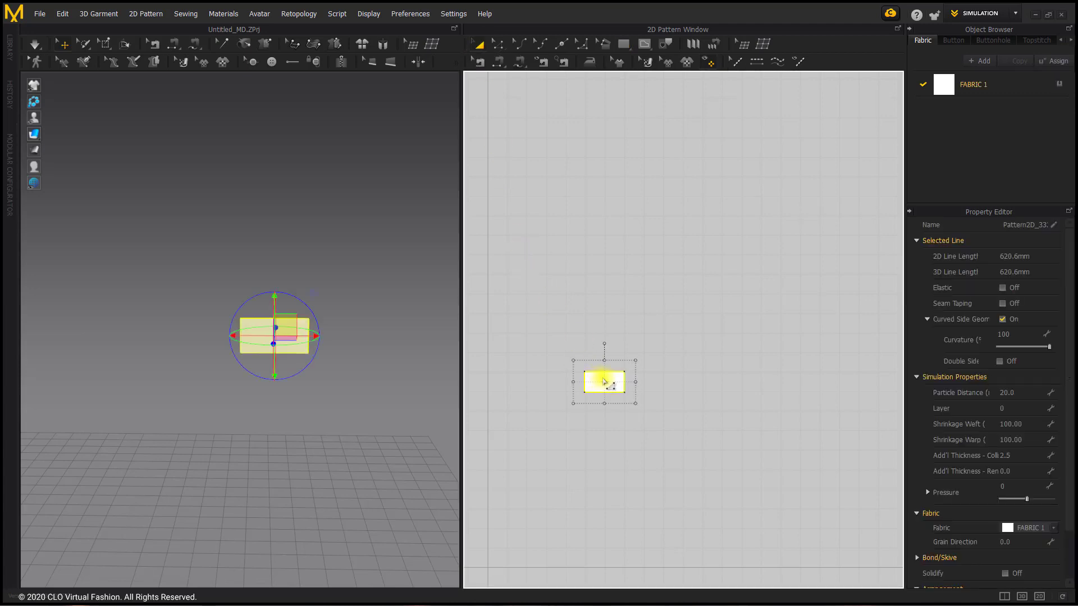
{"action": "key", "text": "ctrl+c"}
{"action": "key", "text": "ctrl+v"}
{"action": "left_click", "coordinate": [604, 421]}
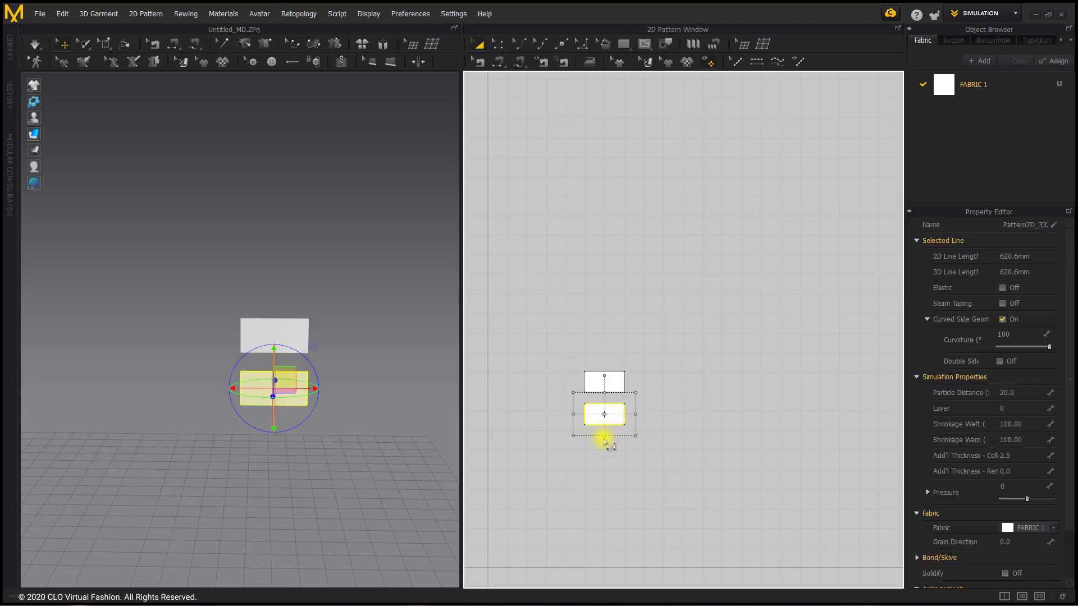
Stretch the lower rectangle downward into a tall panel about 546 mm high, keeping its width
{"action": "left_click_drag", "start_coordinate": [604, 441], "coordinate": [606, 525]}
{"action": "left_click", "coordinate": [683, 488]}
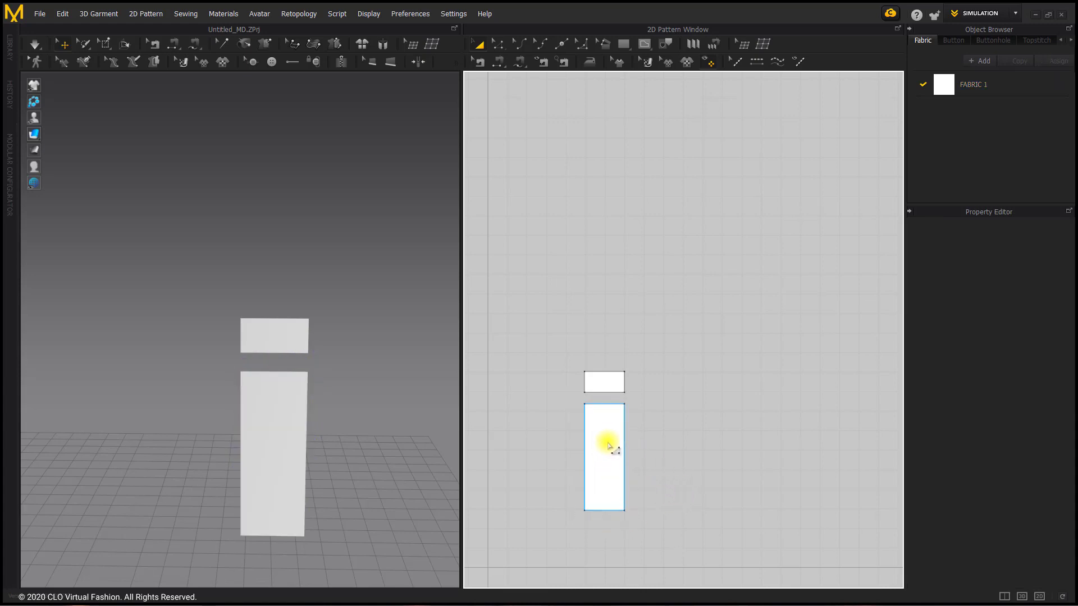
{"action": "left_click", "coordinate": [608, 446]}
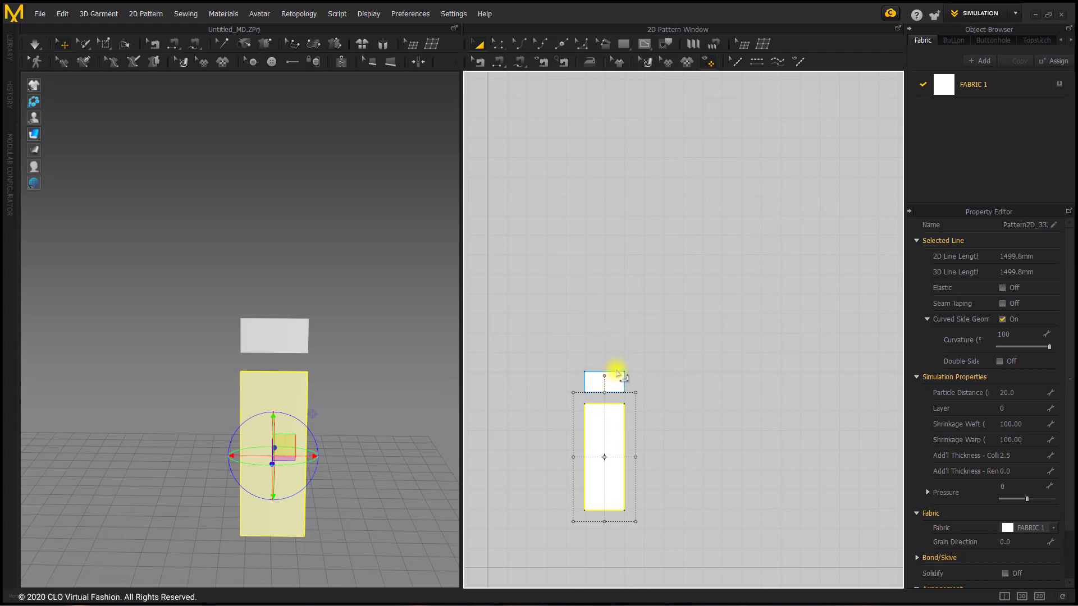
{"action": "left_click", "coordinate": [645, 331]}
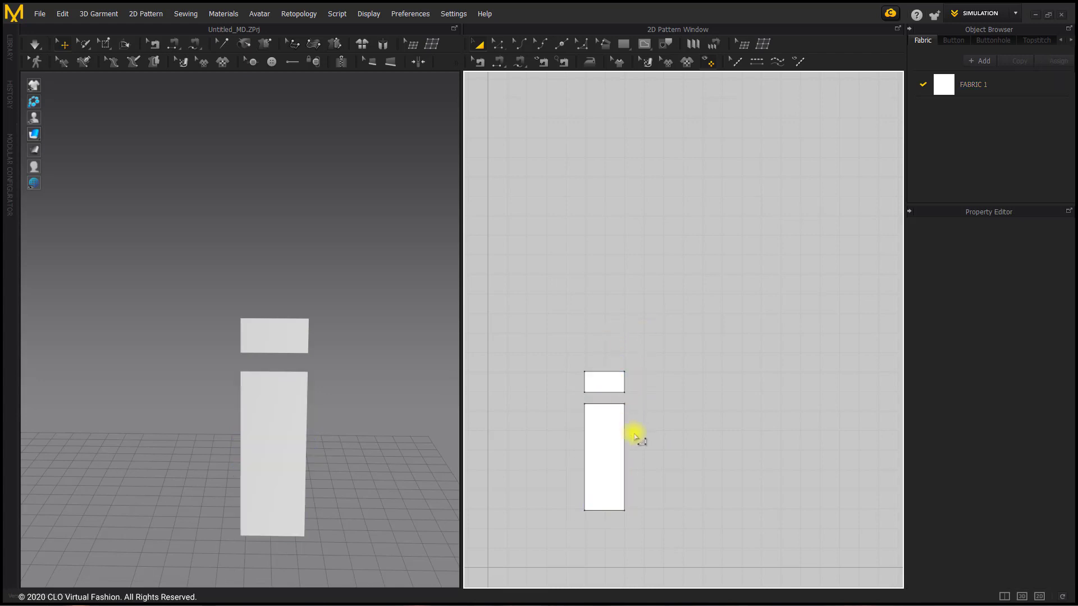
Paste copies of the tall panel on both sides, about 234 mm to its right and 246 mm to its left
{"action": "scroll", "coordinate": [624, 427], "scroll_direction": "up", "scroll_amount": 1}
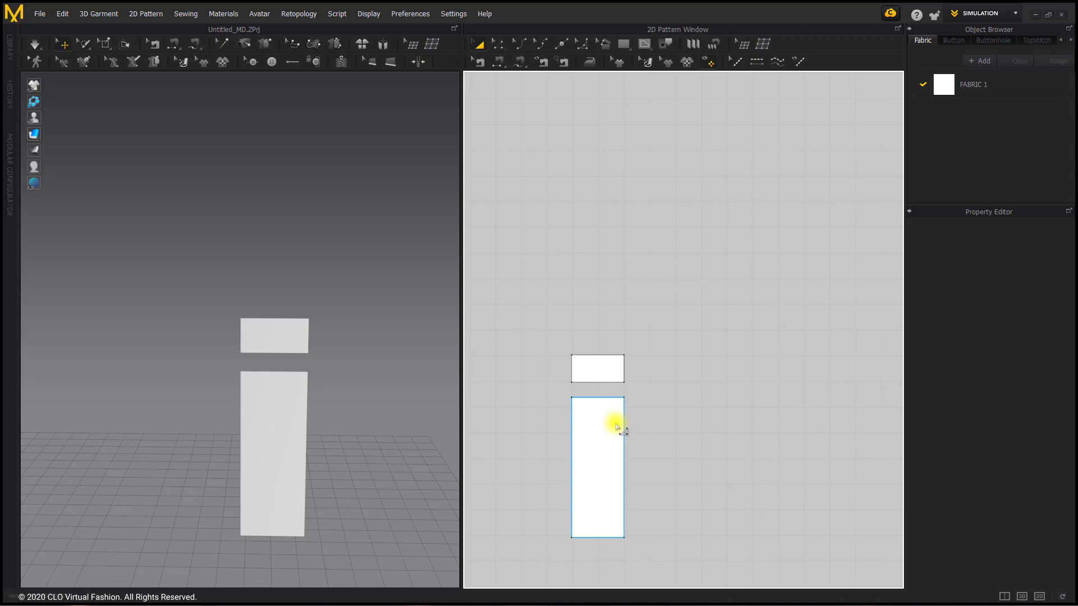
{"action": "left_click", "coordinate": [612, 423]}
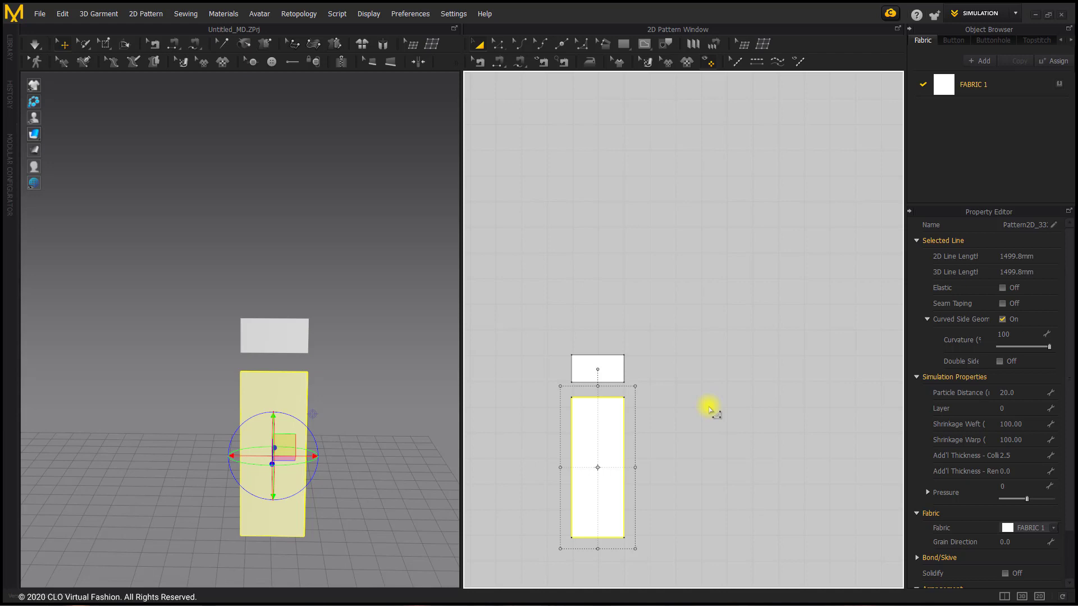
{"action": "key", "text": "ctrl+c"}
{"action": "key", "text": "ctrl+v"}
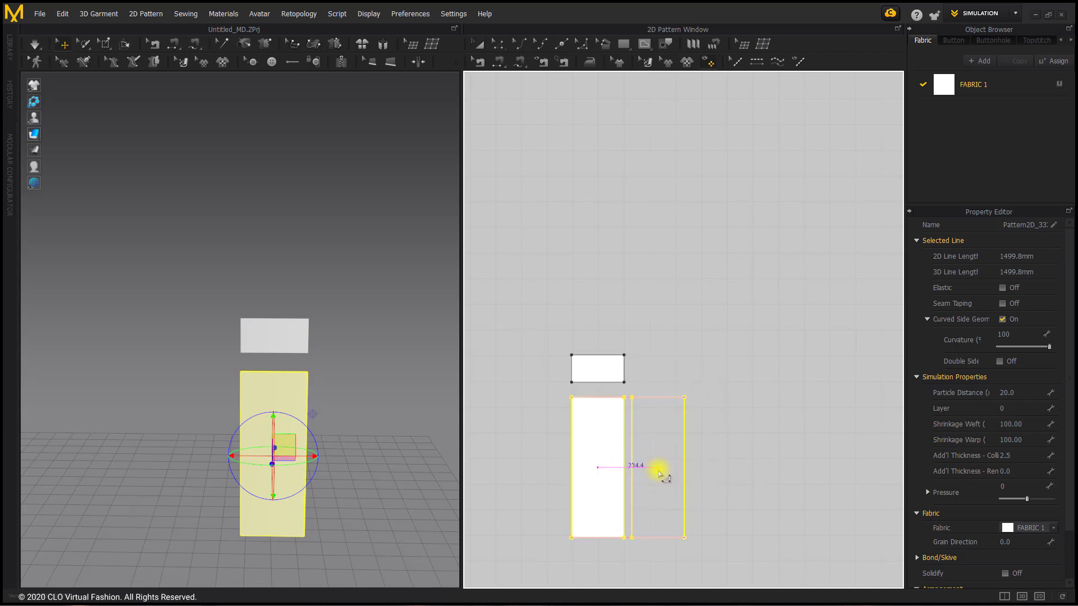
{"action": "left_click", "coordinate": [657, 470]}
{"action": "key", "text": "ctrl+v"}
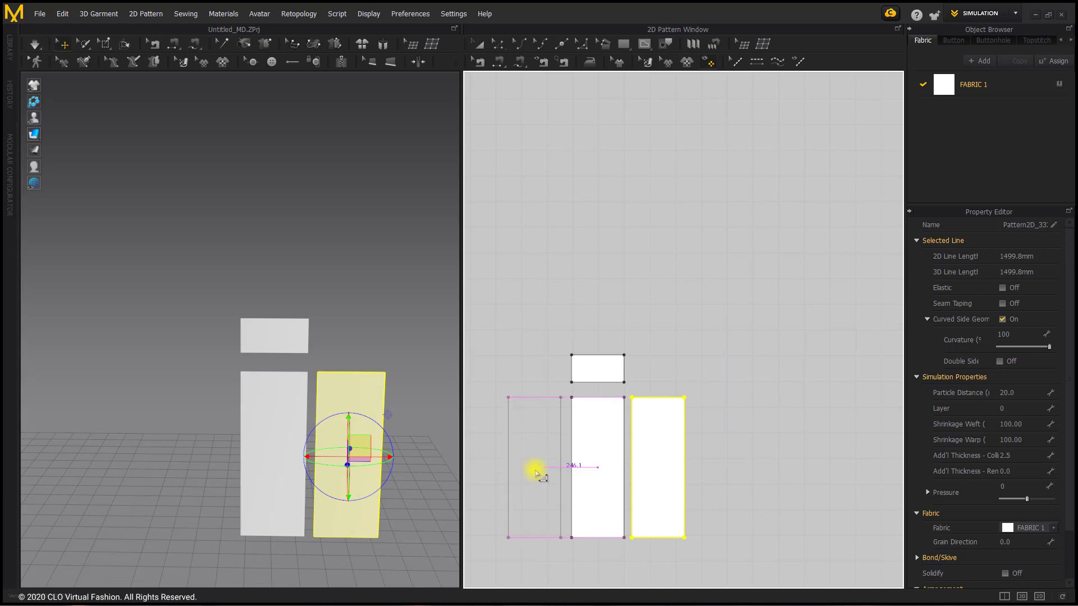
{"action": "left_click", "coordinate": [593, 493]}
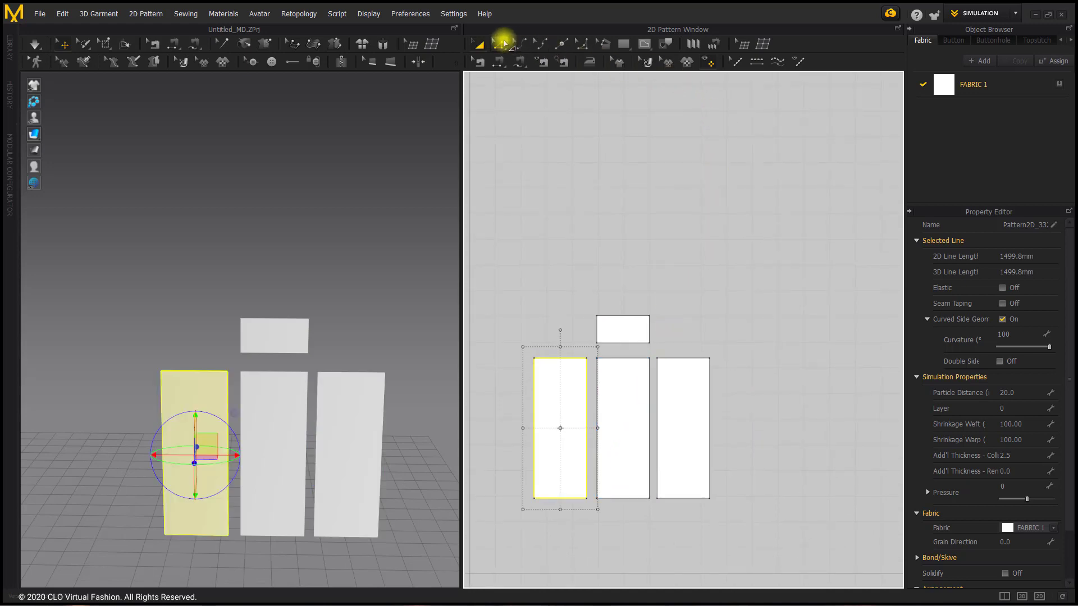
Merge the left and middle tall panels along their facing vertical edges
{"action": "left_click", "coordinate": [500, 44]}
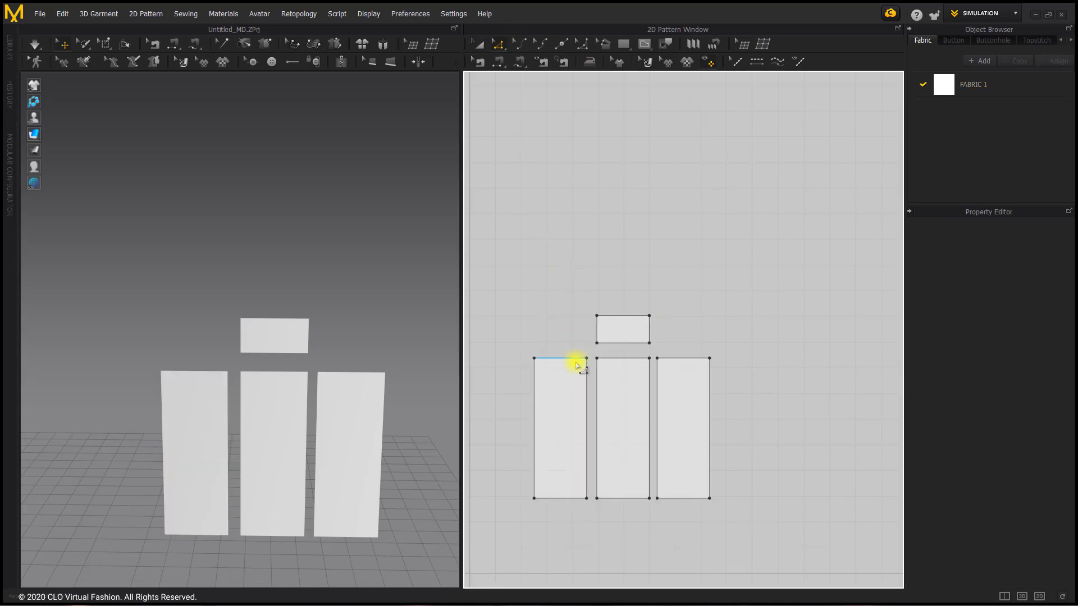
{"action": "left_click", "coordinate": [587, 379]}
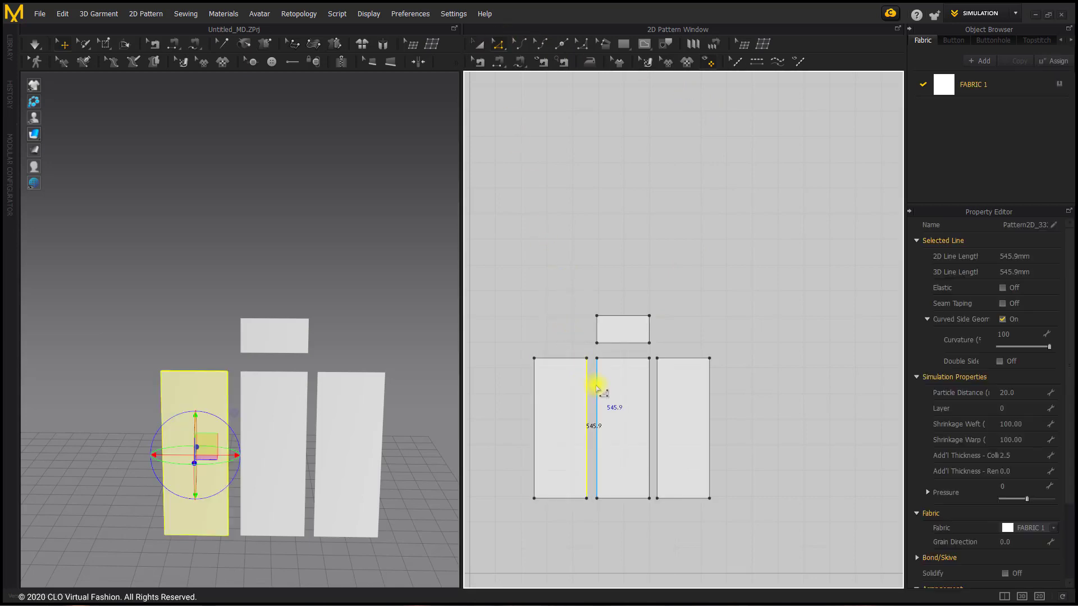
{"action": "left_click", "coordinate": [596, 387], "text": "shift"}
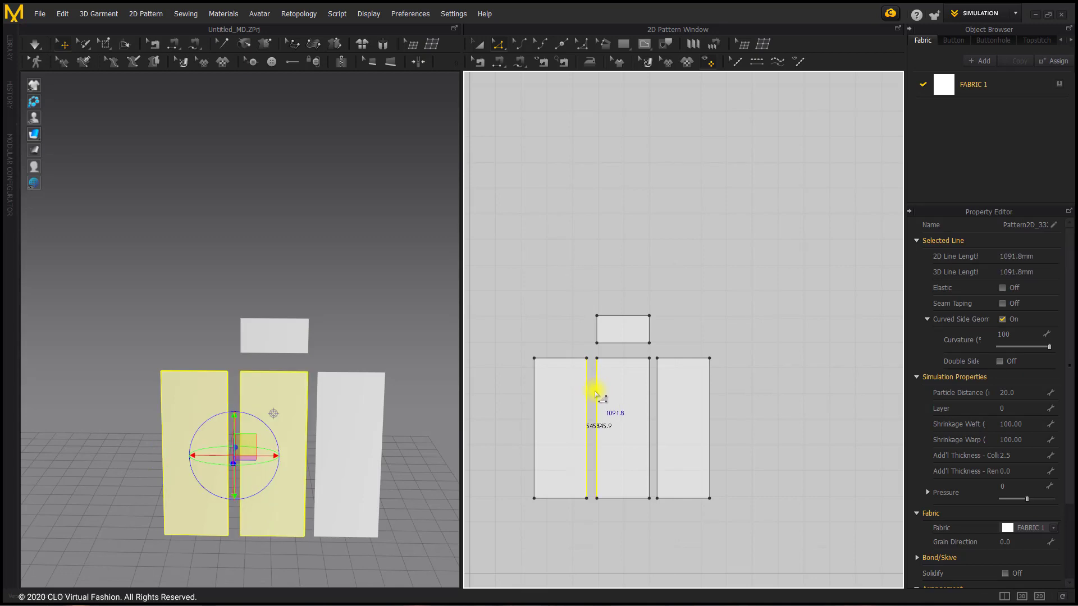
{"action": "right_click", "coordinate": [595, 391]}
{"action": "left_click", "coordinate": [637, 468]}
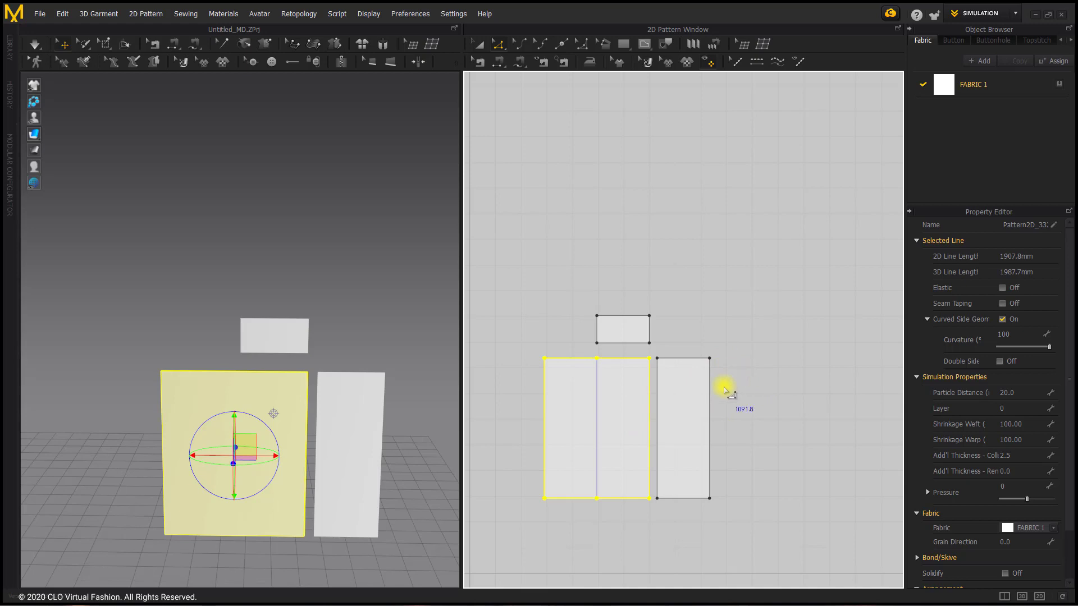
Merge the remaining right panel into the combined pattern along their facing vertical edges
{"action": "left_click", "coordinate": [724, 391]}
{"action": "left_click", "coordinate": [657, 404]}
{"action": "left_click", "coordinate": [649, 414], "text": "shift"}
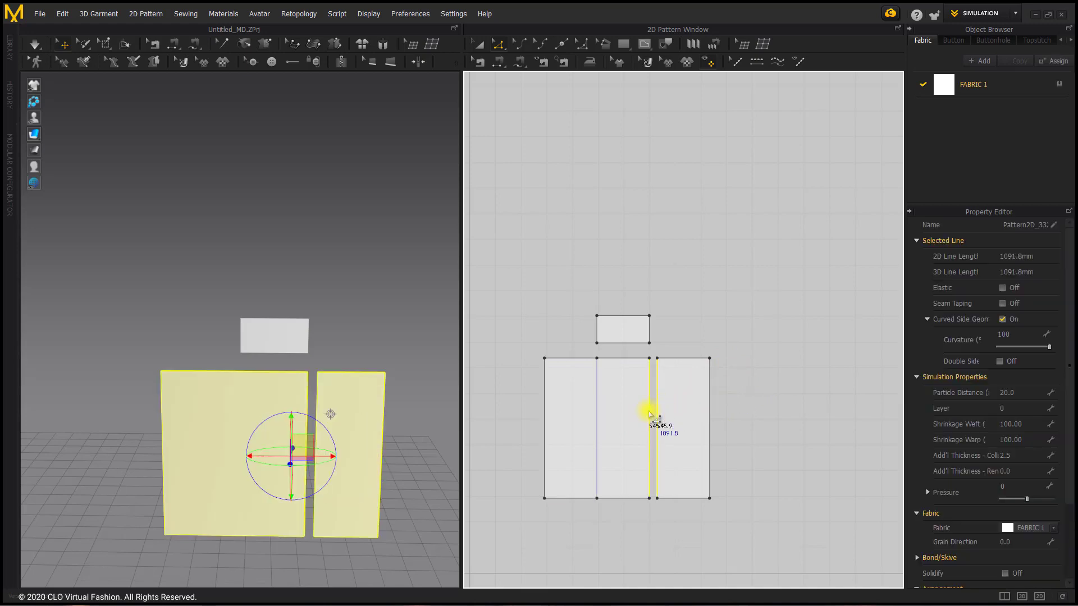
{"action": "right_click", "coordinate": [649, 414]}
{"action": "left_click", "coordinate": [681, 484]}
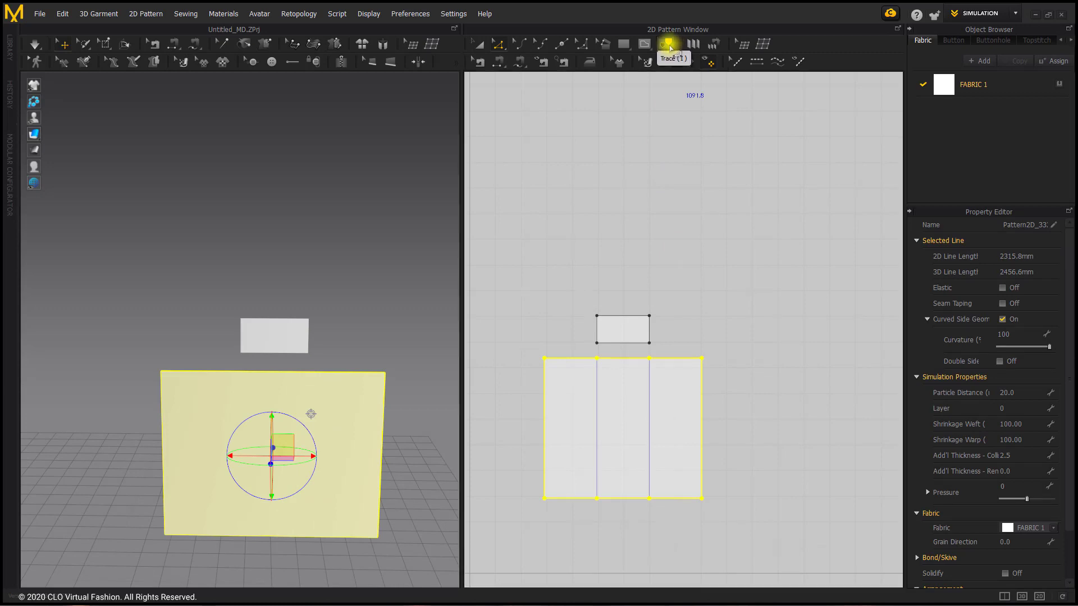
Trace the right-hand merge line of the large pattern as an internal line
{"action": "left_click", "coordinate": [670, 50]}
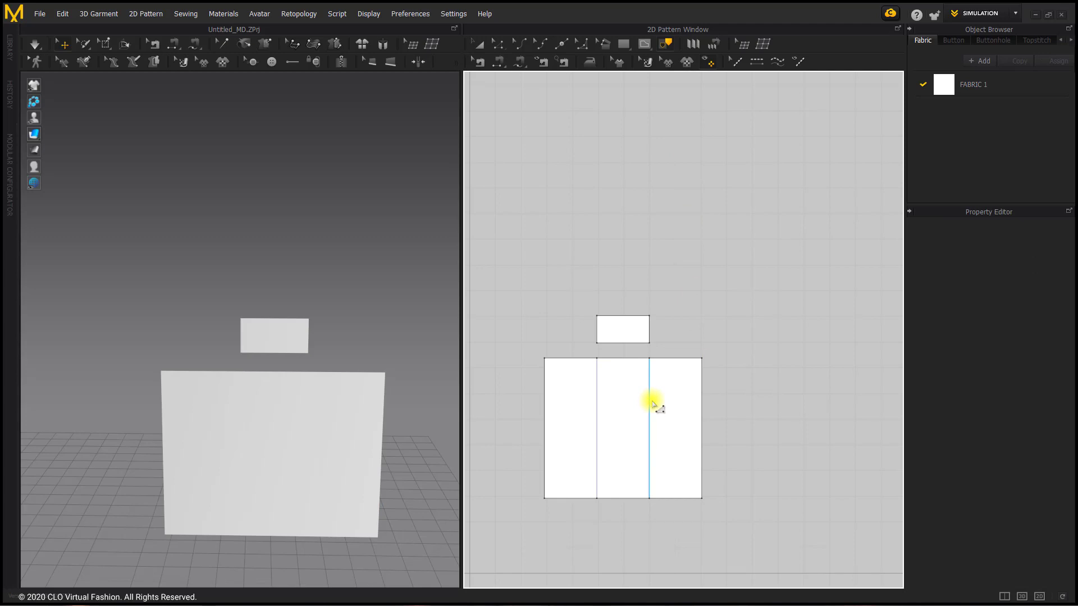
{"action": "left_click", "coordinate": [650, 408]}
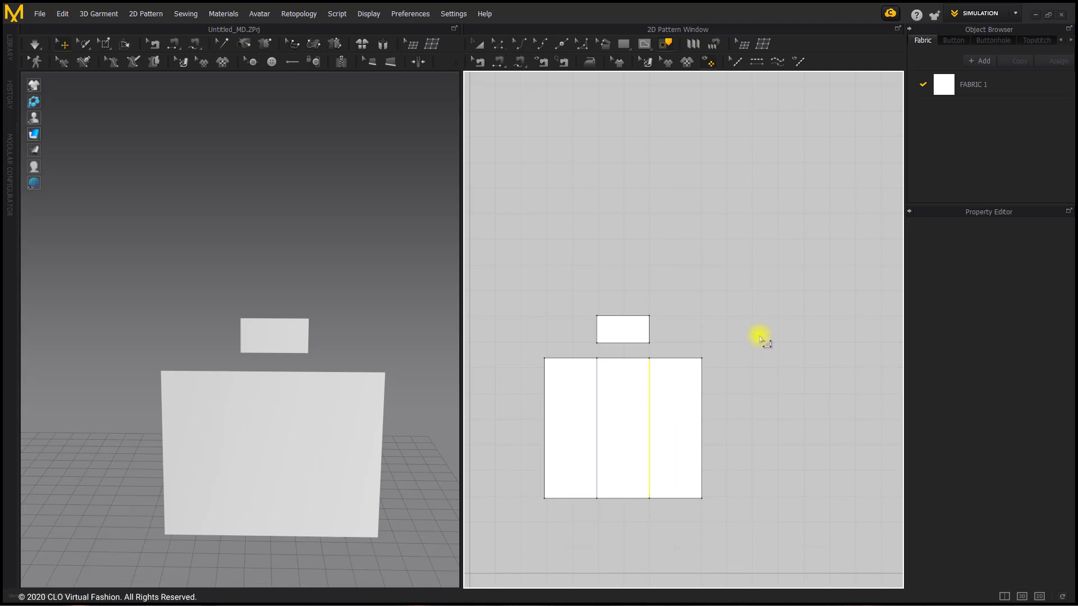
{"action": "key", "text": "Return"}
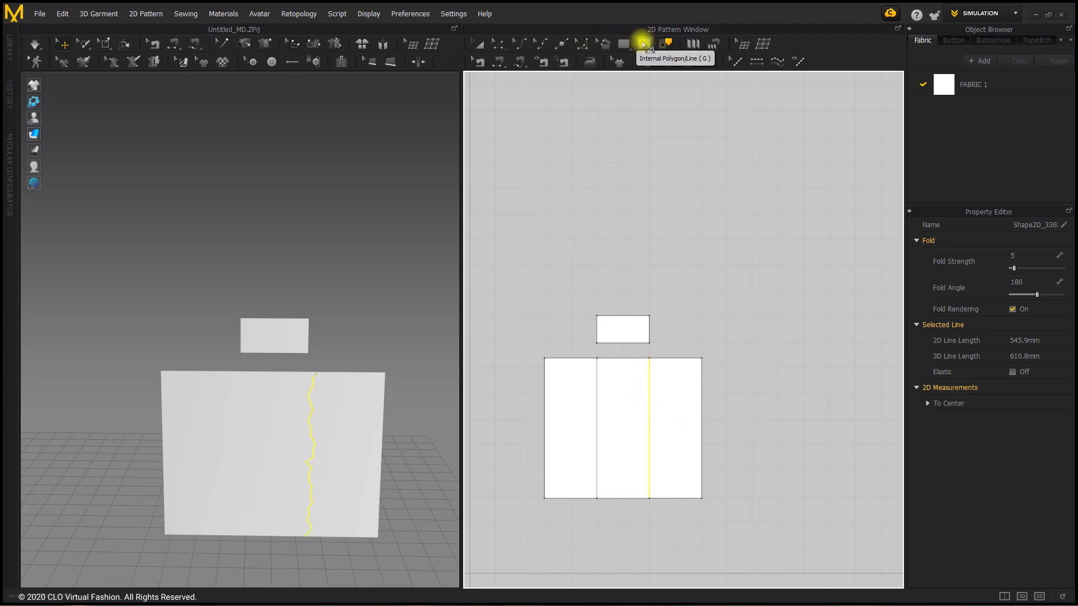
Draw an internal line about 546 mm long over the left-hand merge line, from top edge to bottom edge
{"action": "left_click", "coordinate": [644, 44]}
{"action": "left_click", "coordinate": [597, 359]}
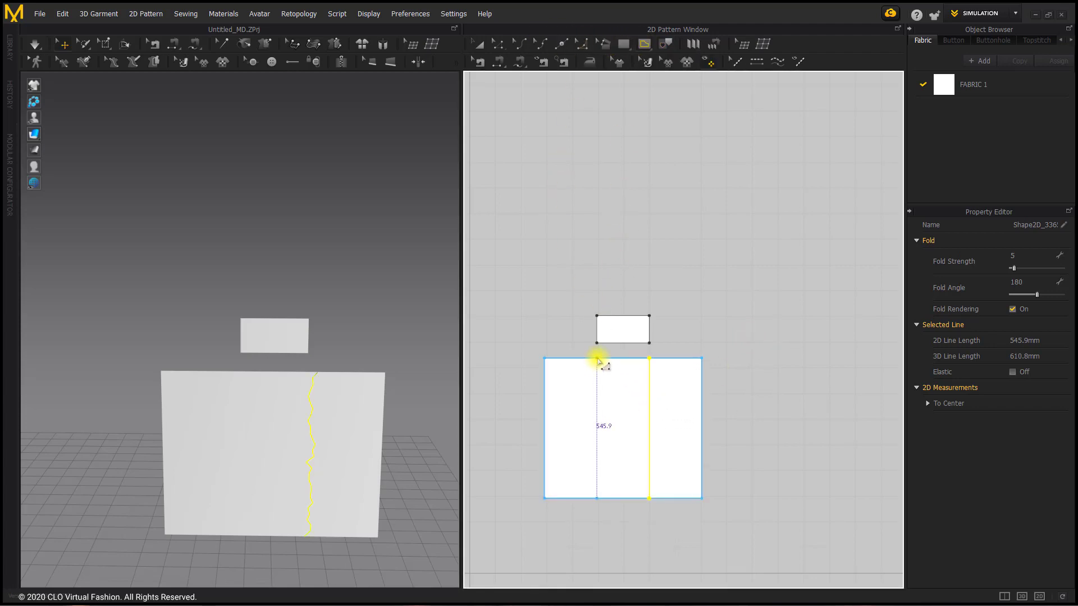
{"action": "left_click", "coordinate": [597, 498]}
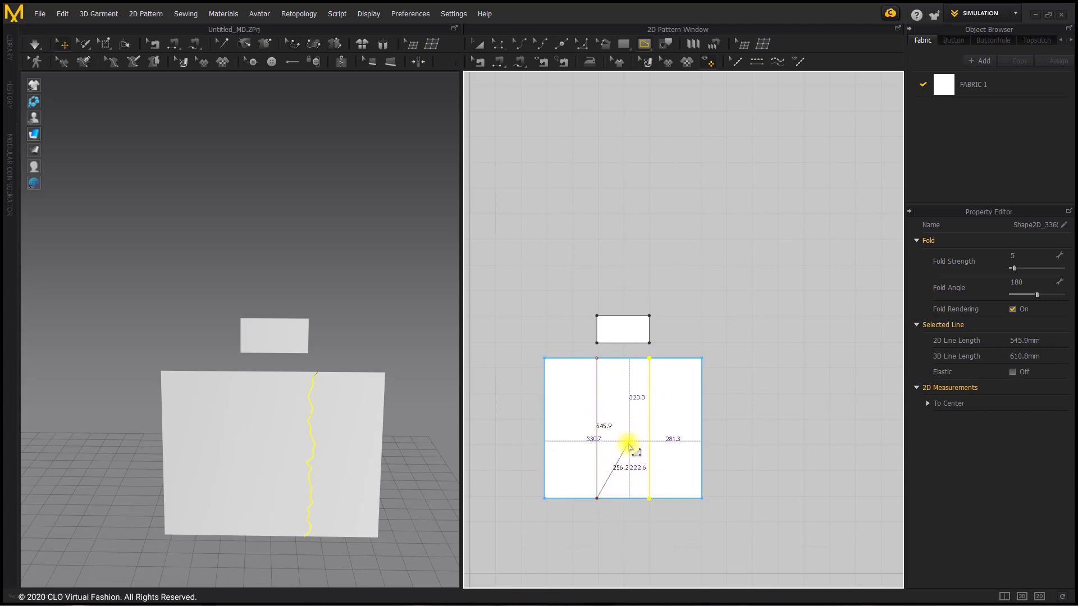
{"action": "key", "text": "Return"}
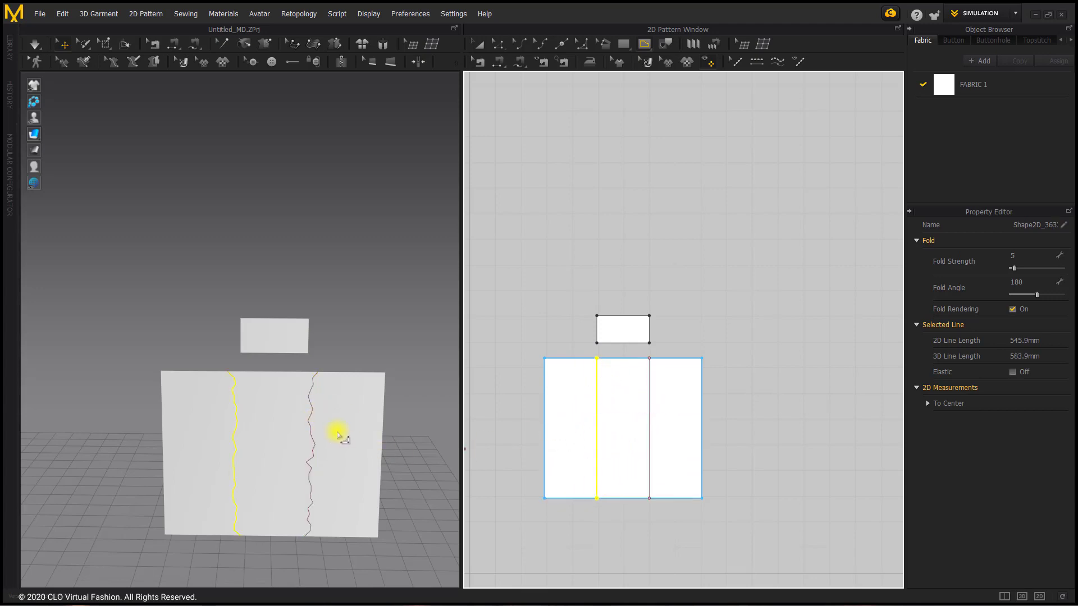
Freeze the small rectangle and run the simulation to settle the large three-section pattern
{"action": "left_click", "coordinate": [299, 342]}
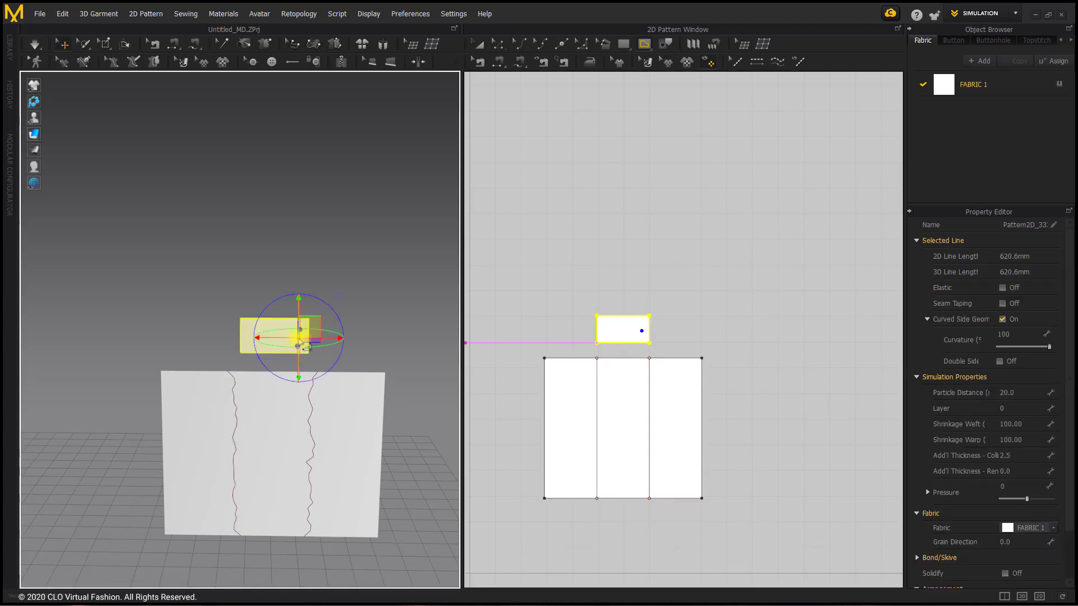
{"action": "right_click", "coordinate": [267, 325]}
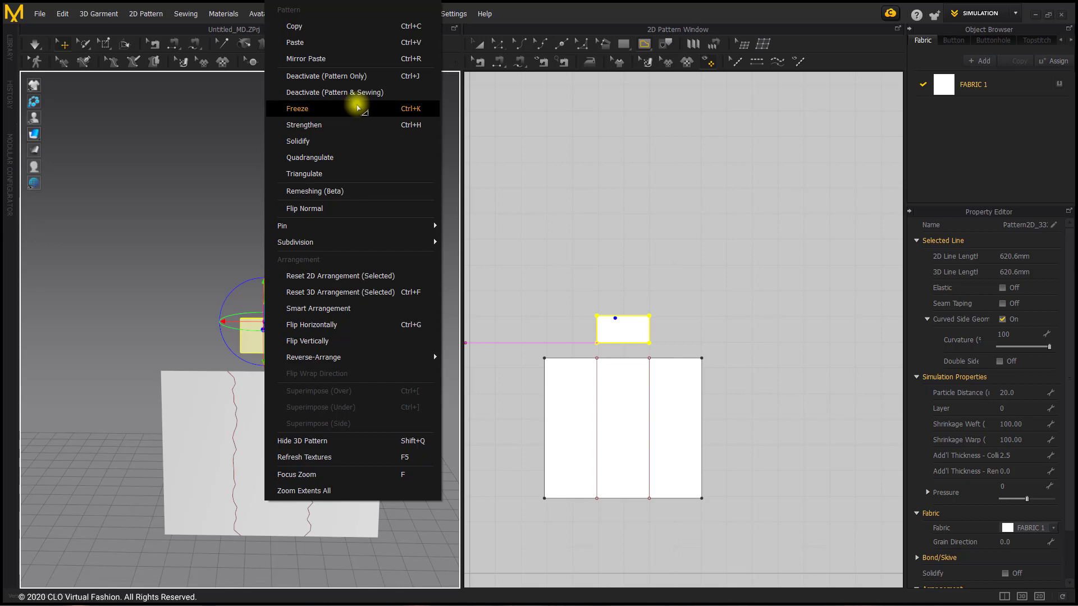
{"action": "left_click", "coordinate": [358, 108]}
{"action": "left_click", "coordinate": [362, 221]}
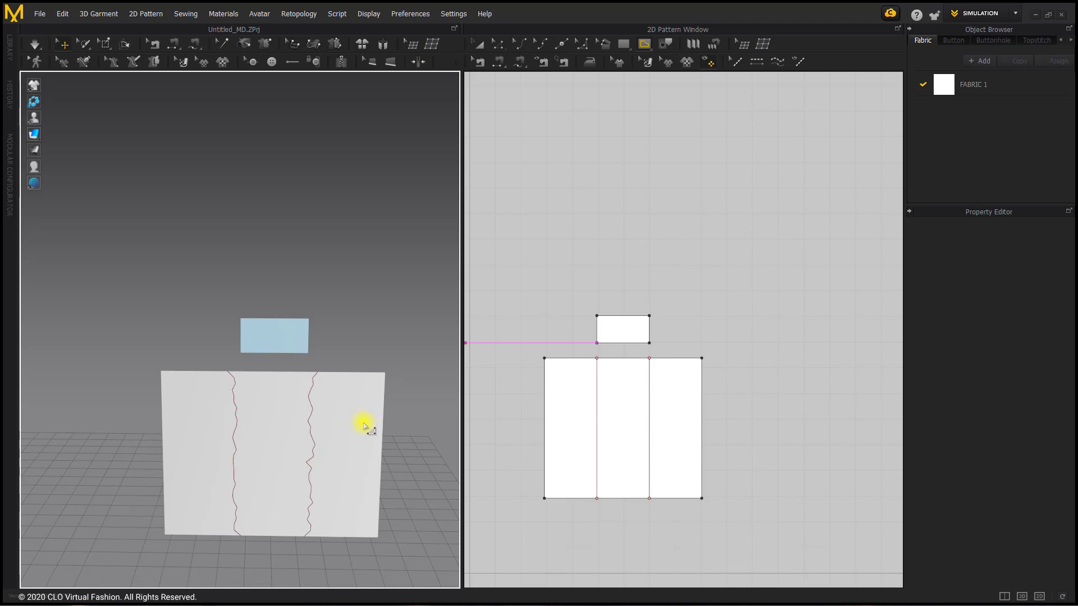
{"action": "left_click", "coordinate": [39, 43]}
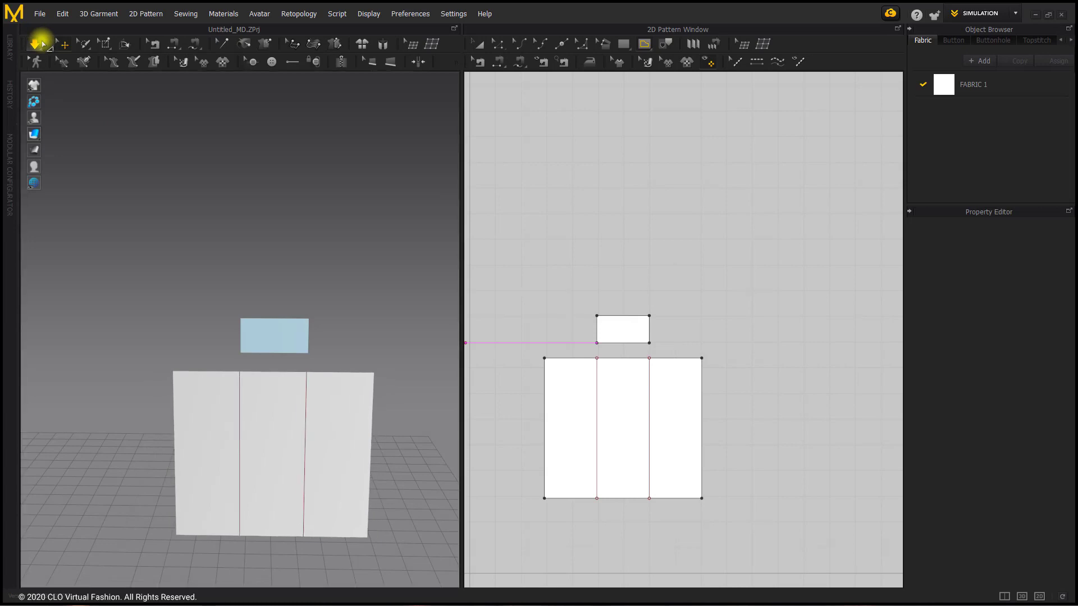
{"action": "mouse_move", "coordinate": [331, 406]}
{"action": "left_mouse_down"}
{"action": "mouse_move", "coordinate": [291, 375]}
{"action": "mouse_move", "coordinate": [329, 369]}
{"action": "mouse_move", "coordinate": [324, 408]}
{"action": "left_mouse_up"}
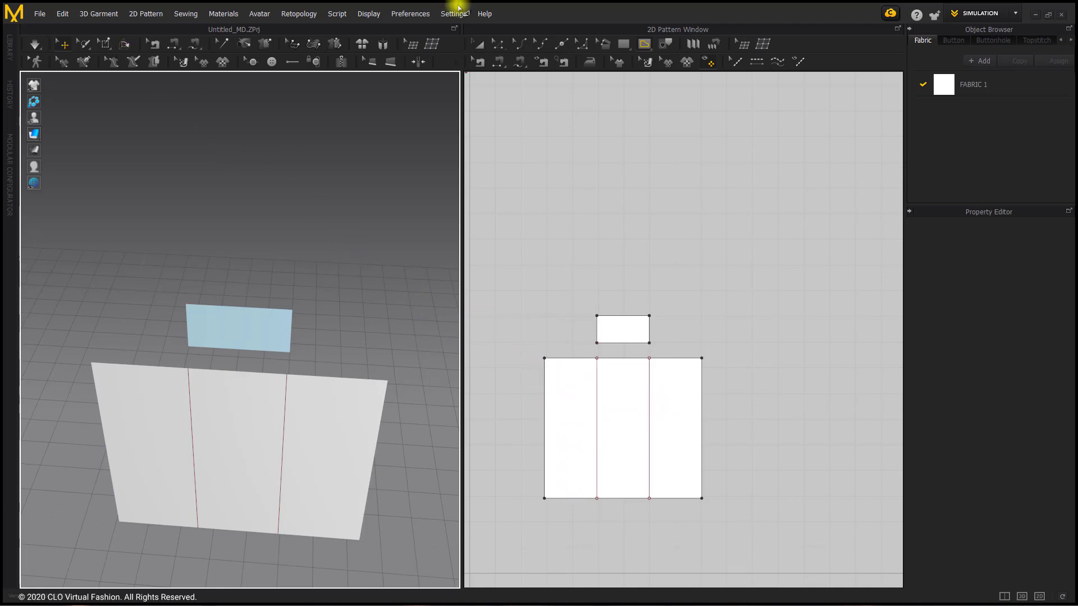
Set the fold angle of the large pattern's left internal line to 0
{"action": "left_click", "coordinate": [500, 41]}
{"action": "left_click", "coordinate": [500, 42]}
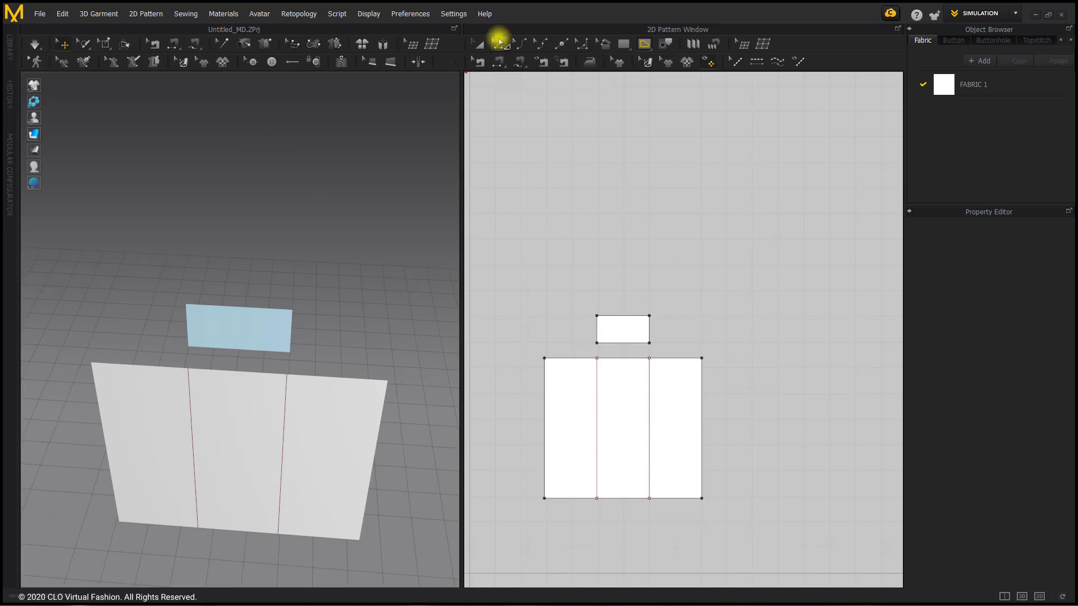
{"action": "left_click", "coordinate": [598, 422]}
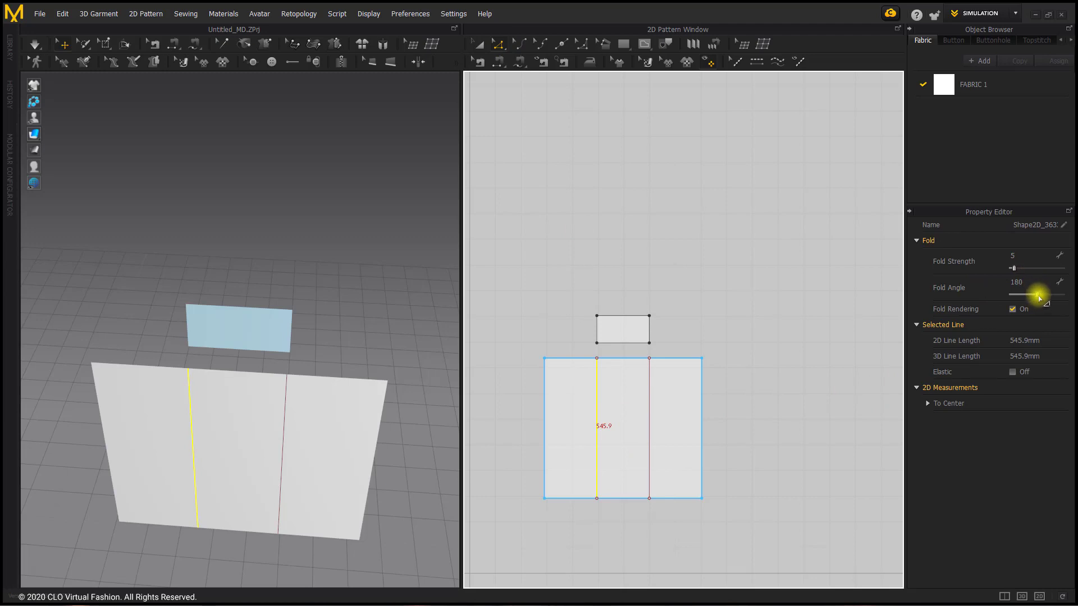
{"action": "left_click_drag", "start_coordinate": [1036, 294], "coordinate": [1011, 294]}
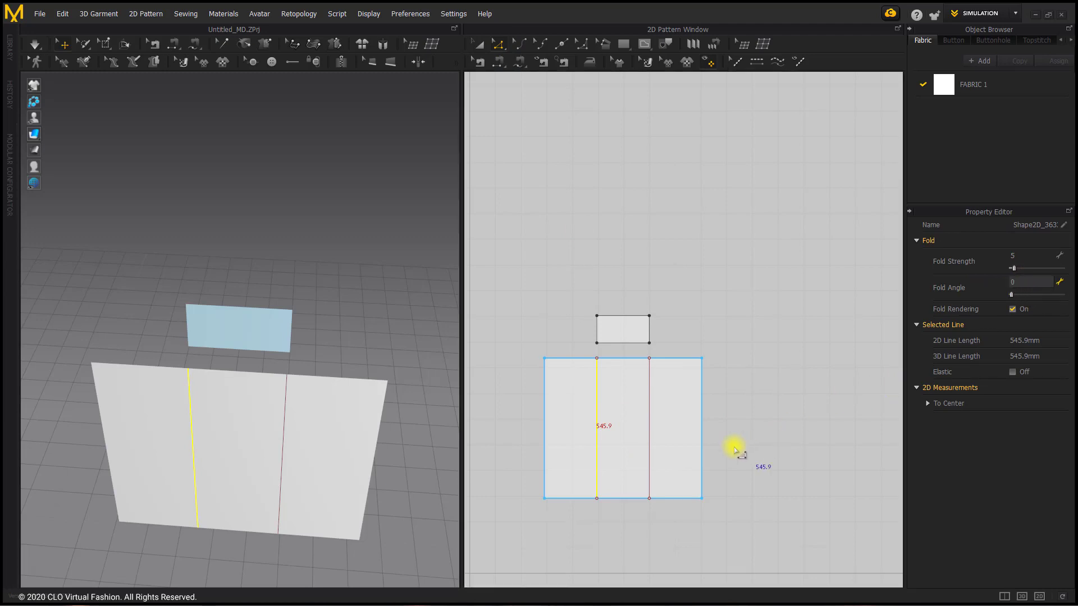
{"action": "scroll", "coordinate": [740, 395], "scroll_direction": "up", "scroll_amount": 3}
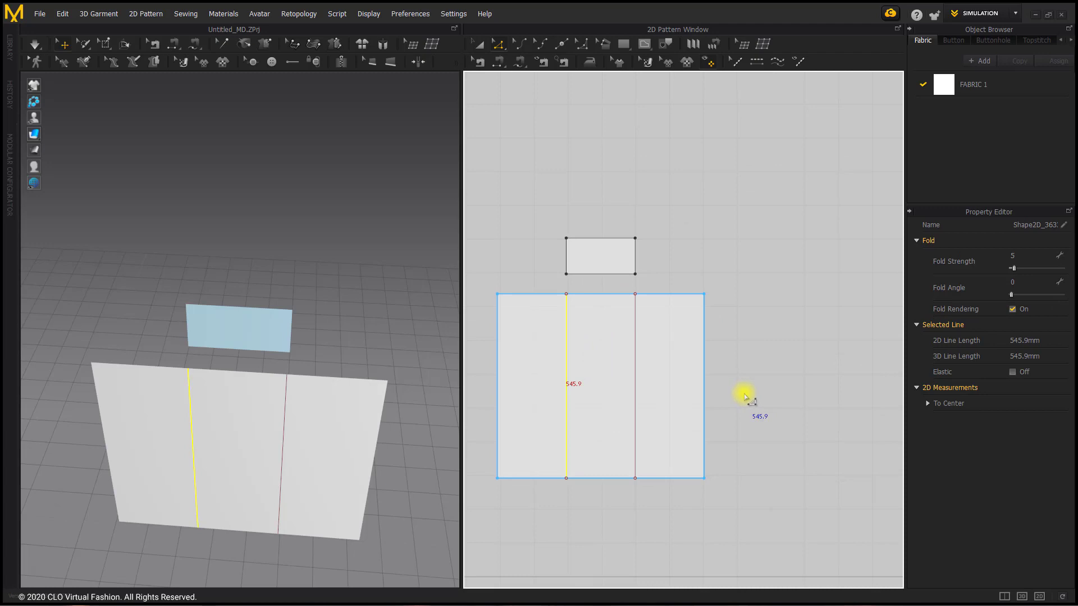
{"action": "scroll", "coordinate": [744, 397], "scroll_direction": "up", "scroll_amount": 2}
{"action": "left_click", "coordinate": [770, 300]}
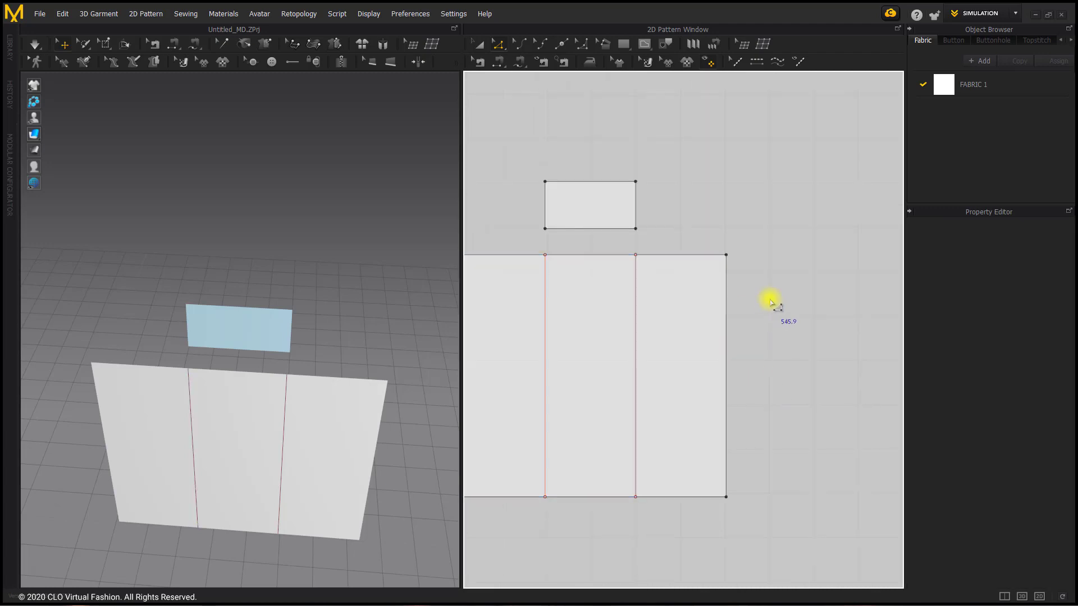
Set the fold angle of the large pattern's right internal line to its maximum
{"action": "left_click", "coordinate": [546, 306]}
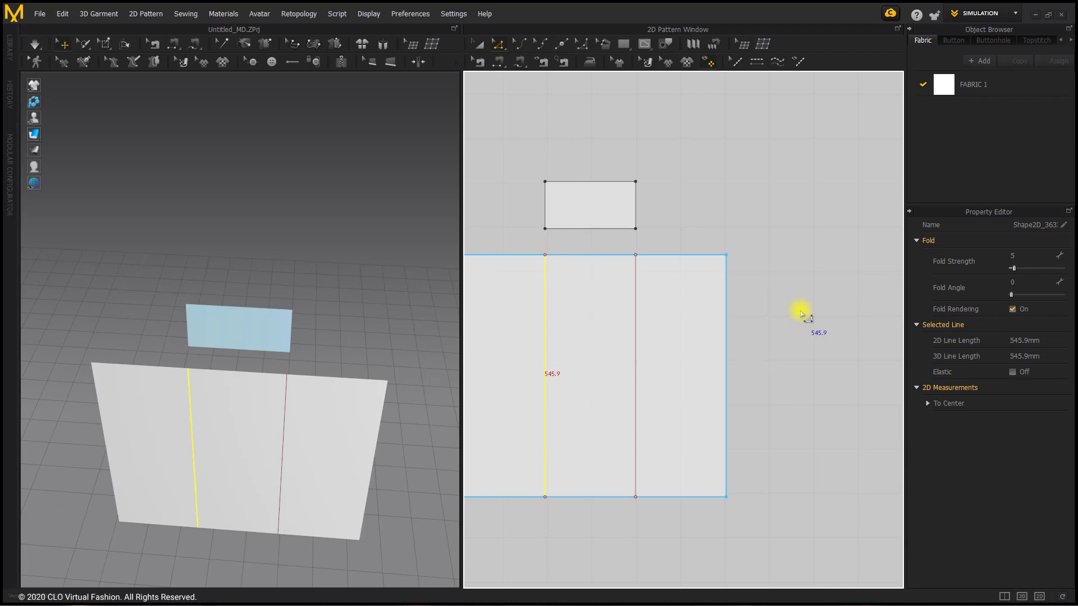
{"action": "left_click", "coordinate": [636, 315]}
{"action": "left_click_drag", "start_coordinate": [1011, 294], "coordinate": [1075, 300]}
{"action": "left_click", "coordinate": [803, 257]}
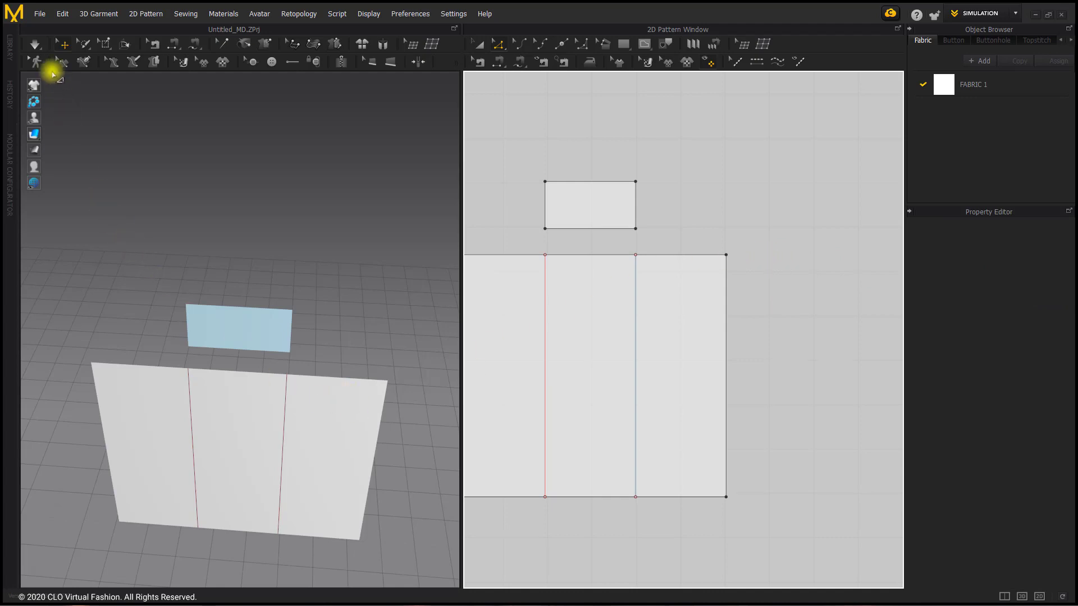
Simulate the large pattern to fold it along both internal lines, and inspect the pleat from the side
{"action": "left_click", "coordinate": [35, 45]}
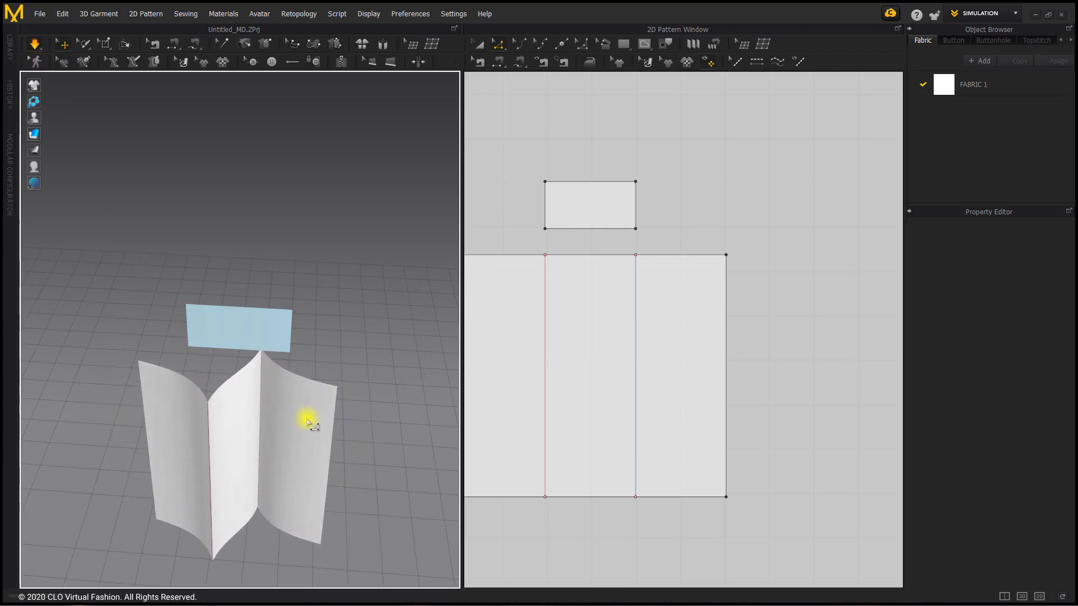
{"action": "left_click", "coordinate": [35, 45]}
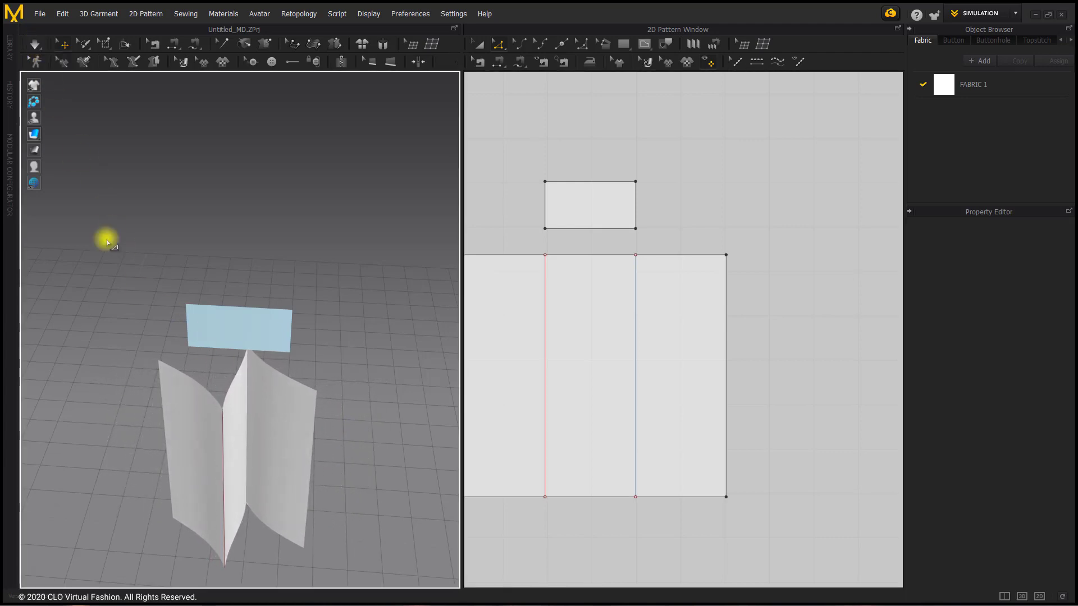
{"action": "left_click", "coordinate": [226, 443]}
{"action": "left_click_drag", "start_coordinate": [222, 446], "coordinate": [257, 432]}
{"action": "left_click", "coordinate": [324, 443]}
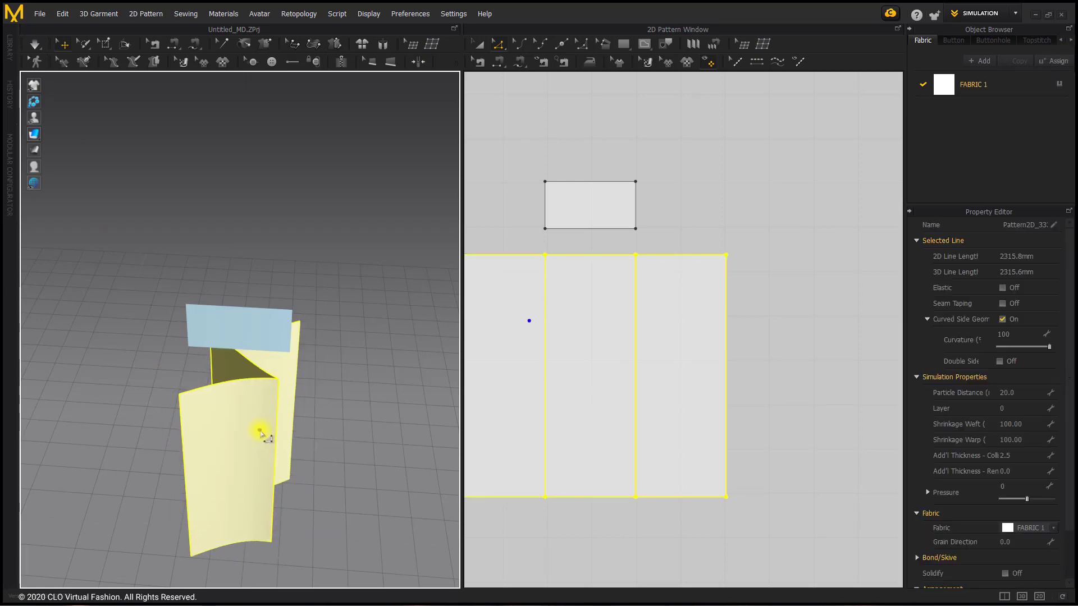
{"action": "left_click", "coordinate": [327, 434]}
{"action": "right_click_drag", "start_coordinate": [307, 413], "coordinate": [300, 401]}
{"action": "left_click_drag", "start_coordinate": [240, 420], "coordinate": [243, 431]}
{"action": "left_click", "coordinate": [313, 438]}
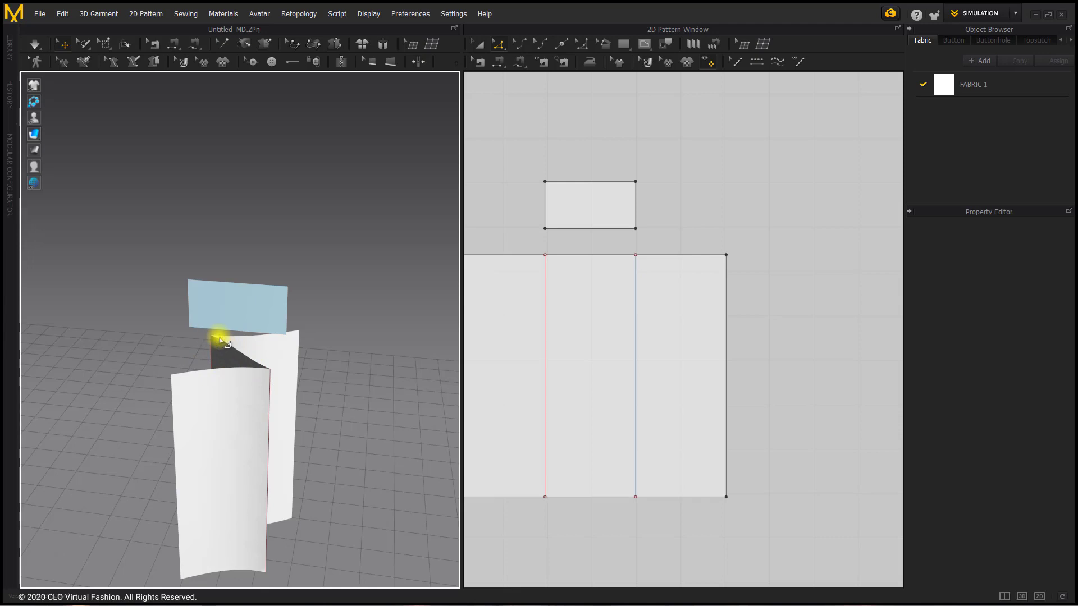
Sew the left section's top edge to the middle section's, and the middle section's top edge to the right section's, using Segment Sewing
{"action": "left_click", "coordinate": [499, 63]}
{"action": "middle_click_drag", "start_coordinate": [520, 118], "coordinate": [567, 182]}
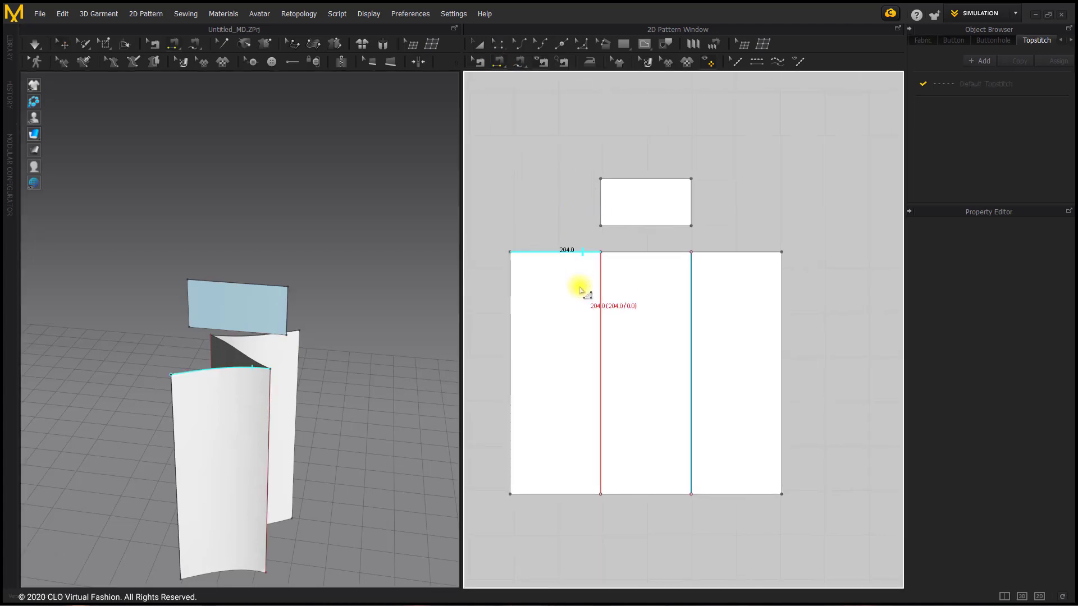
{"action": "left_click", "coordinate": [616, 254]}
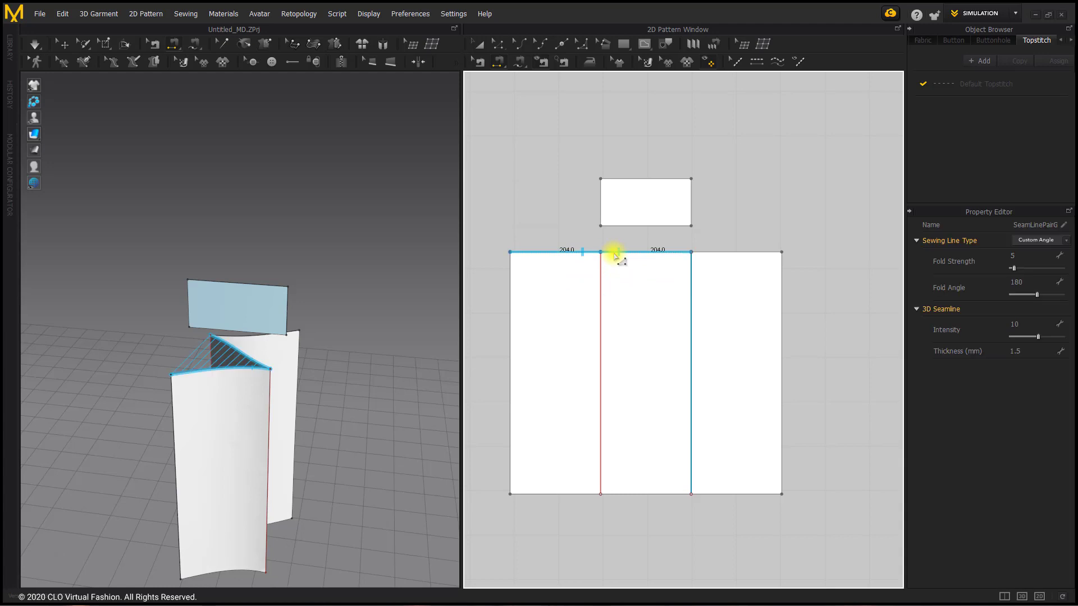
{"action": "left_click", "coordinate": [703, 254]}
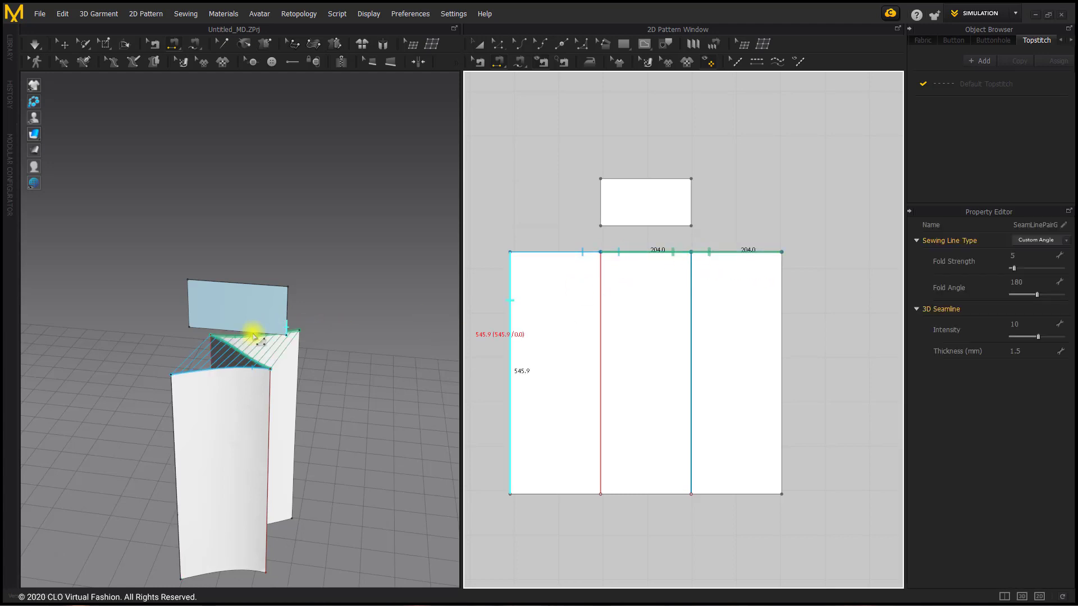
Sew the left section's top edge to the small rectangle's bottom edge and simulate the join
{"action": "left_click", "coordinate": [535, 254]}
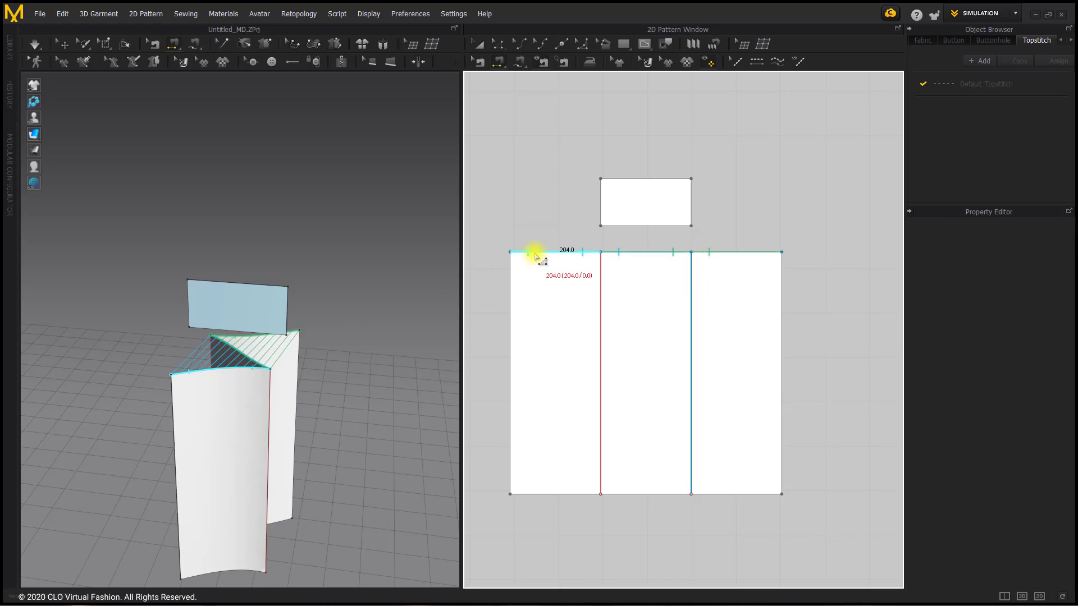
{"action": "left_click", "coordinate": [626, 226]}
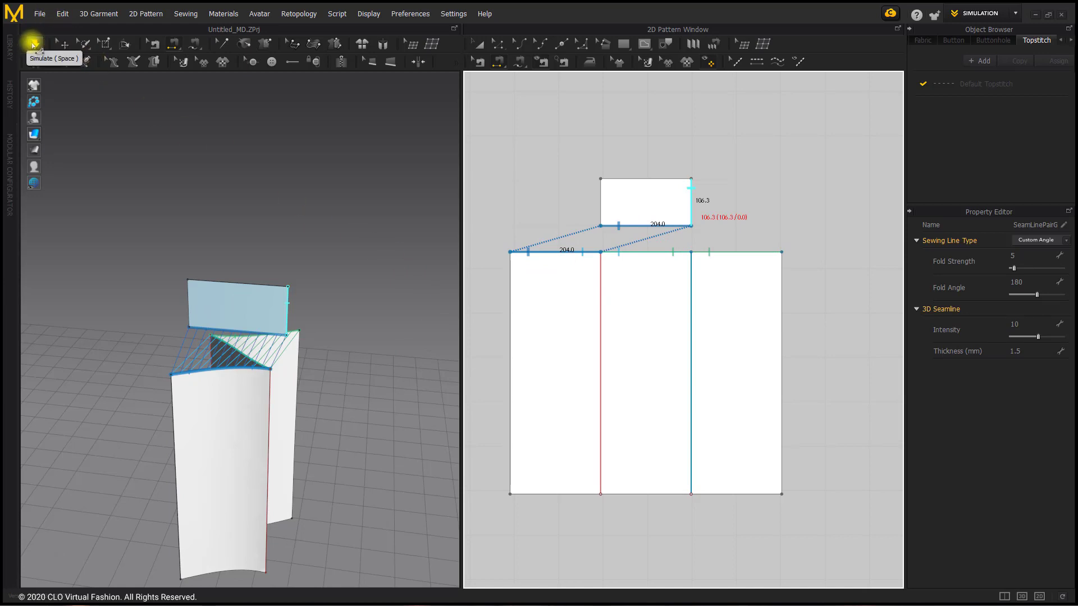
{"action": "left_click", "coordinate": [33, 44]}
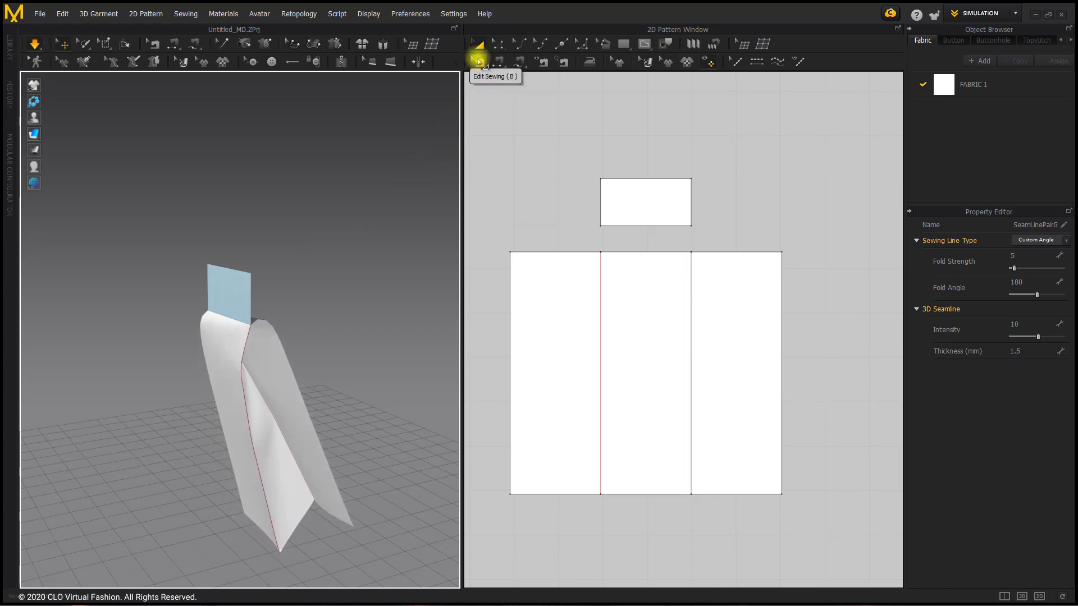
Set the sewing line type of all the top-edge seams to Turned, simulate, and examine the flattened pleat
{"action": "left_click", "coordinate": [478, 62]}
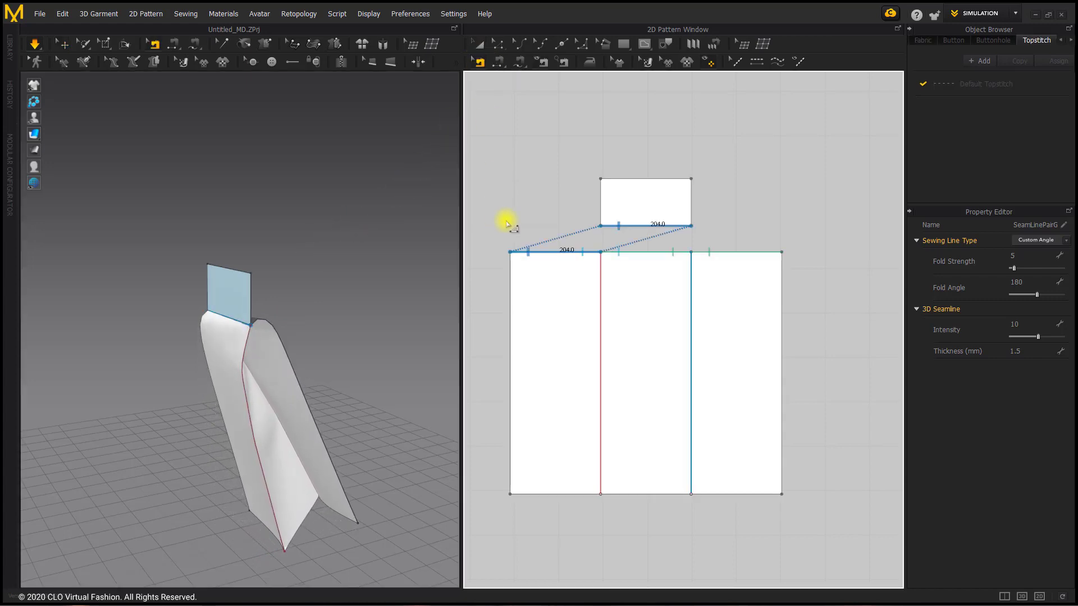
{"action": "left_click_drag", "start_coordinate": [495, 217], "coordinate": [814, 273]}
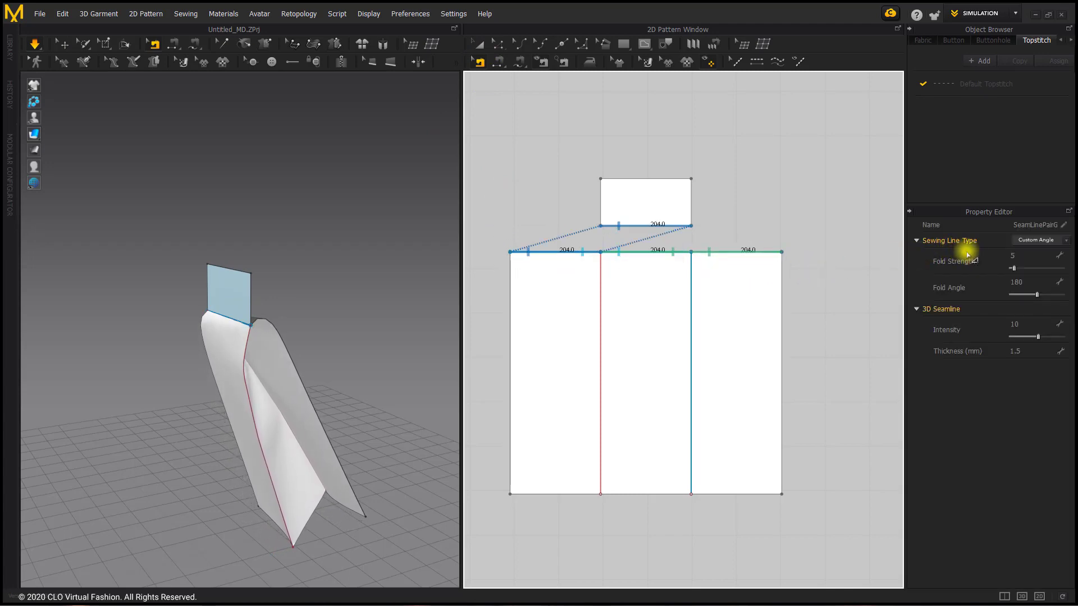
{"action": "left_click", "coordinate": [1065, 243]}
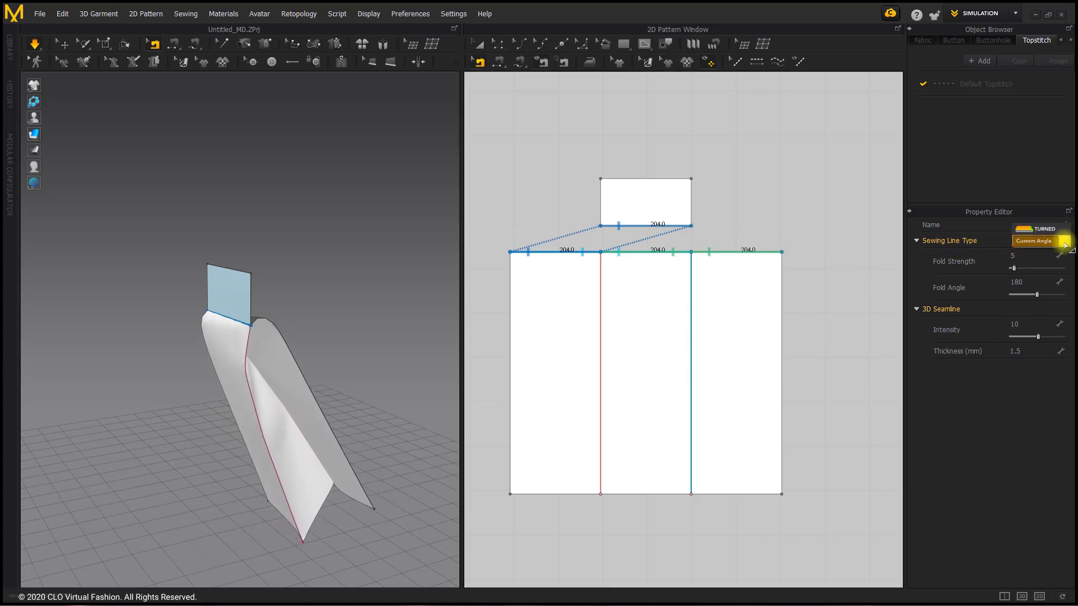
{"action": "left_click", "coordinate": [1060, 230]}
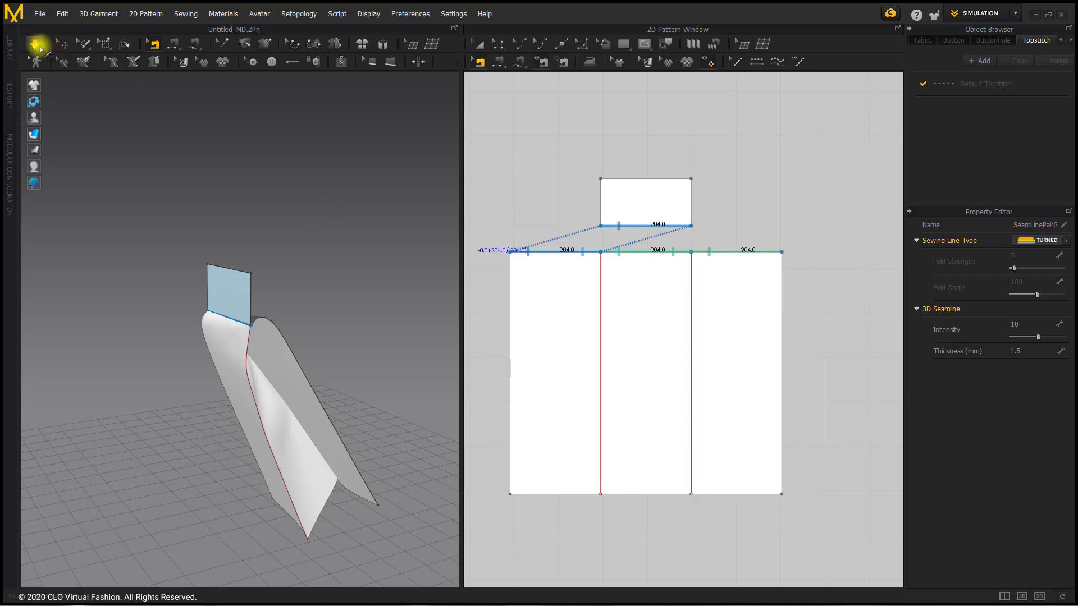
{"action": "left_click", "coordinate": [35, 44]}
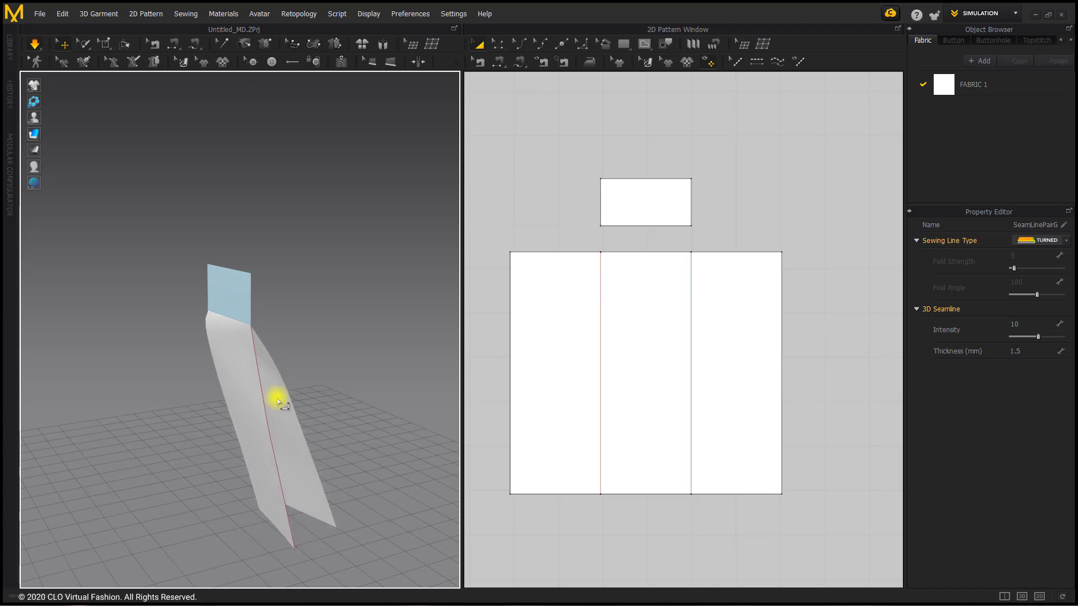
{"action": "left_click", "coordinate": [512, 270]}
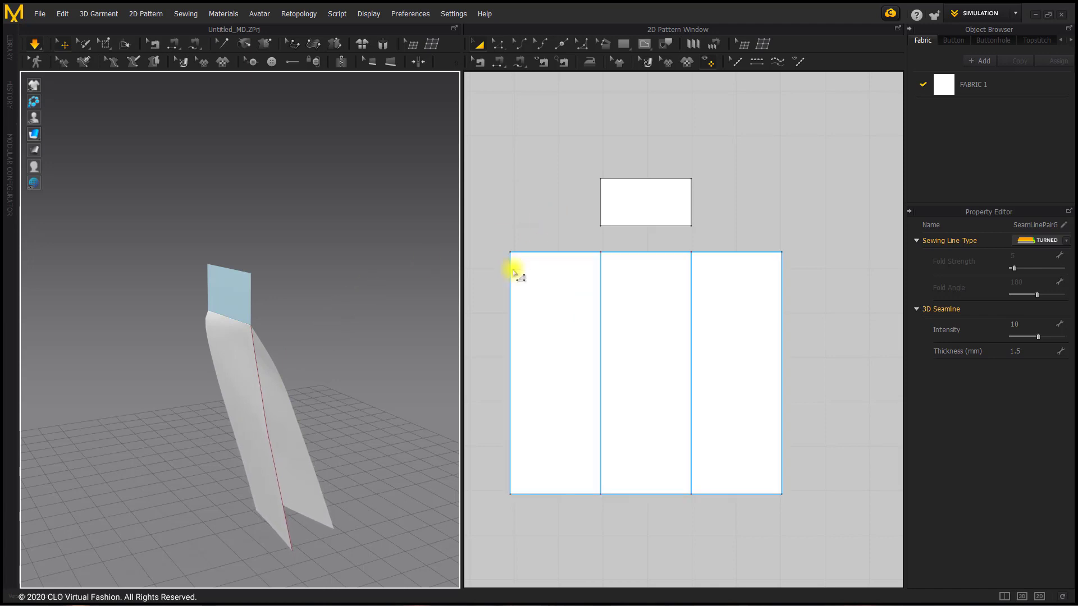
{"action": "right_click_drag", "start_coordinate": [310, 353], "coordinate": [361, 340]}
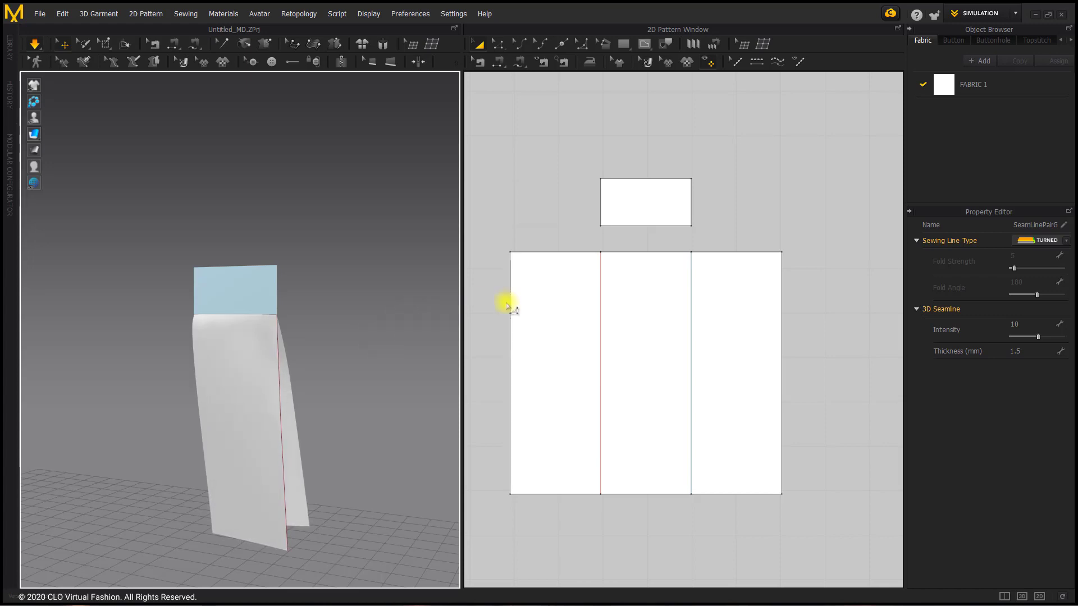
Copy the small rectangle and the large pleat pattern together, and paste them beside the originals at an offset of about 714 mm
{"action": "left_click", "coordinate": [658, 206]}
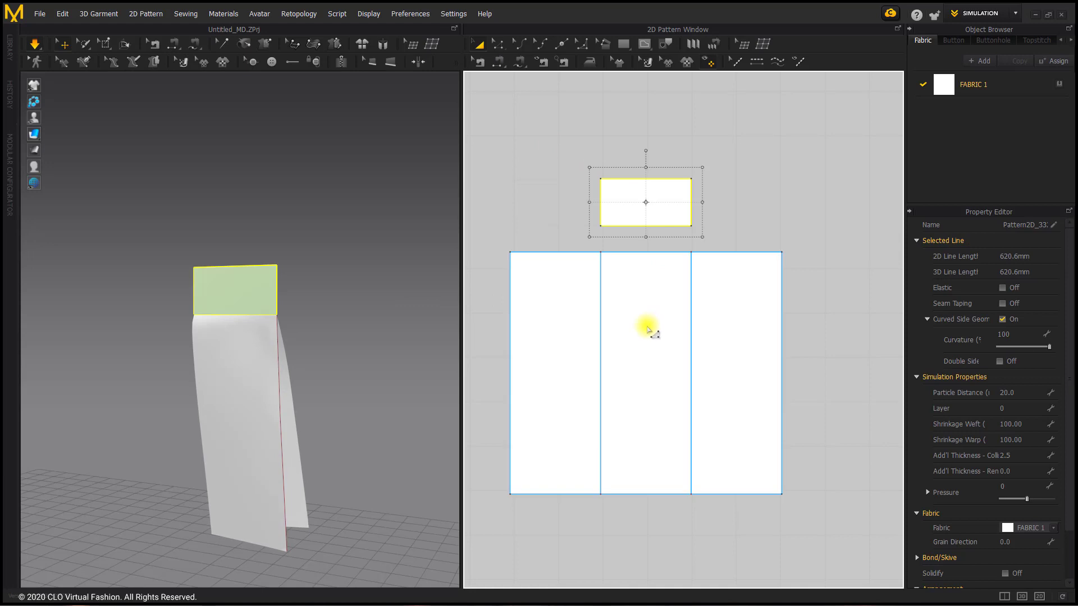
{"action": "left_click", "coordinate": [654, 331], "text": "shift"}
{"action": "right_click", "coordinate": [631, 332]}
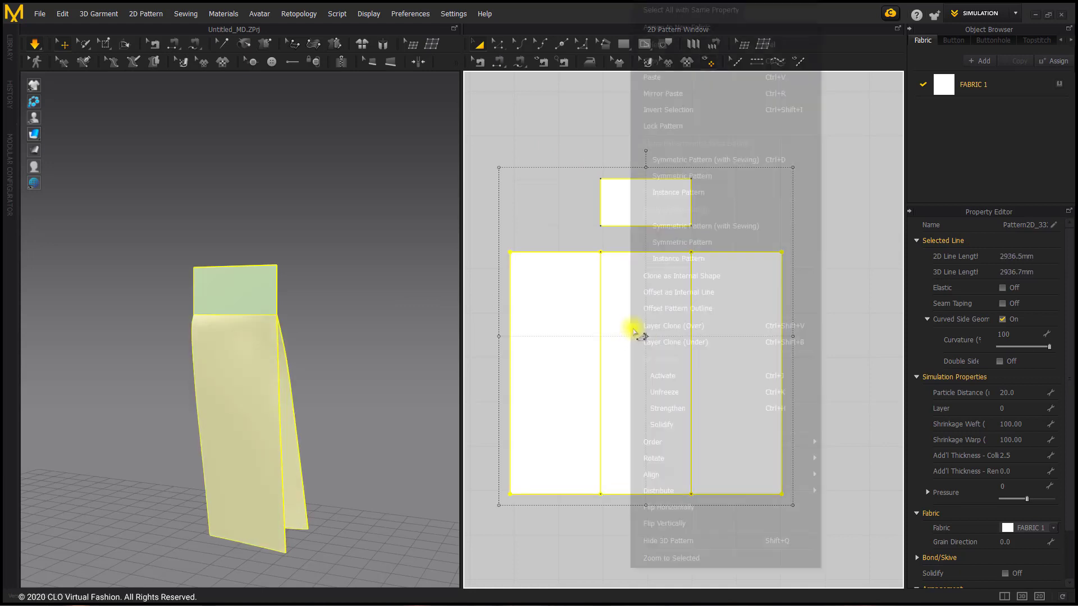
{"action": "left_click", "coordinate": [720, 57]}
{"action": "scroll", "coordinate": [739, 291], "scroll_direction": "down", "scroll_amount": 3}
{"action": "middle_click_drag", "start_coordinate": [739, 292], "coordinate": [608, 313]}
{"action": "right_click", "coordinate": [648, 291]}
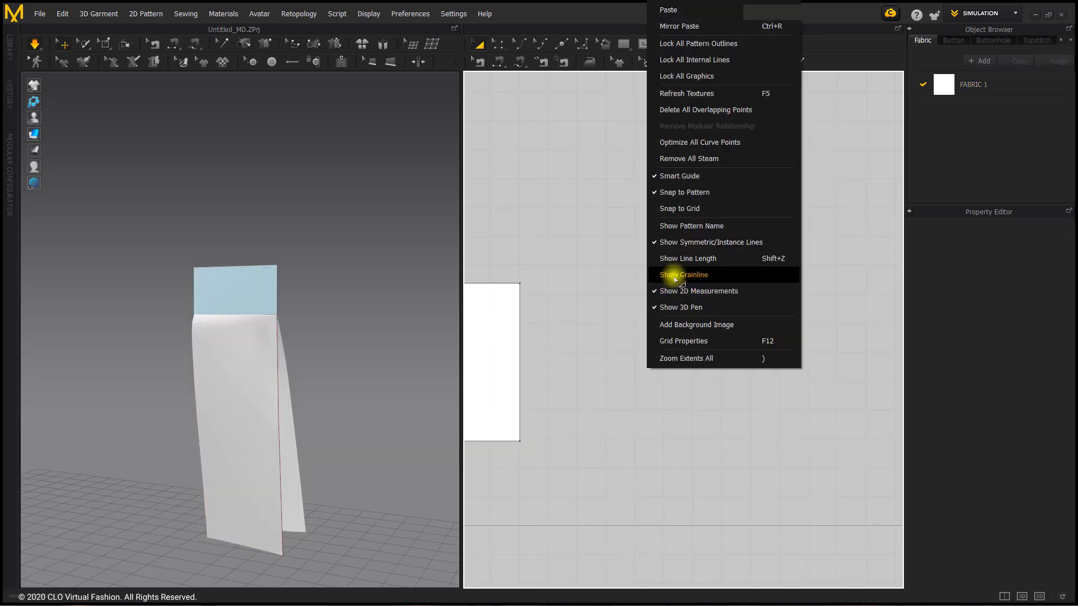
{"action": "left_click", "coordinate": [681, 7]}
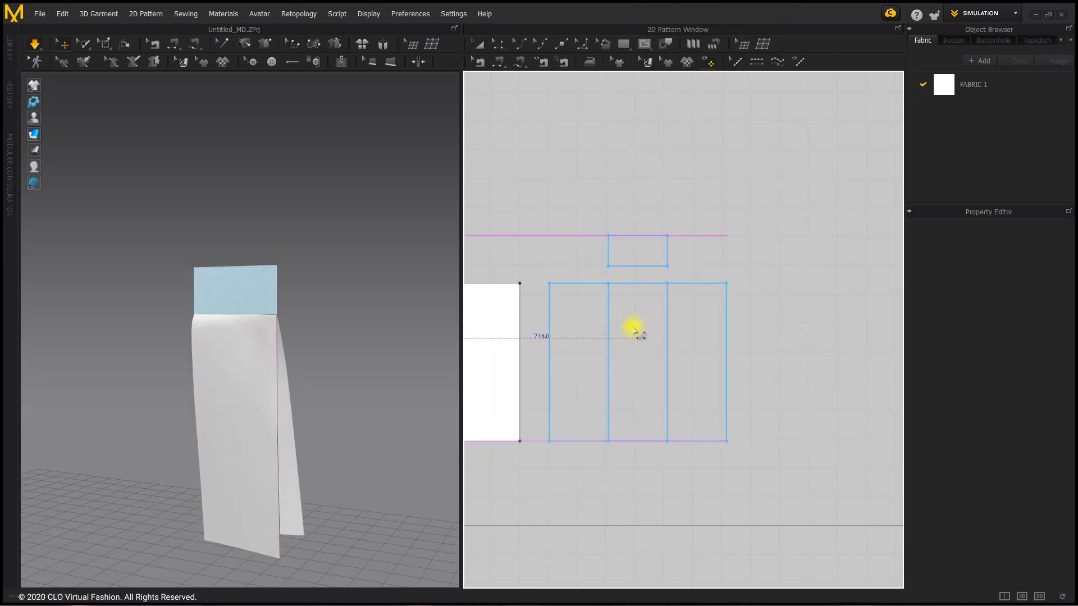
{"action": "left_click", "coordinate": [638, 338]}
Freeze the original large pleated pattern in the 3D garment
{"action": "left_click", "coordinate": [245, 364]}
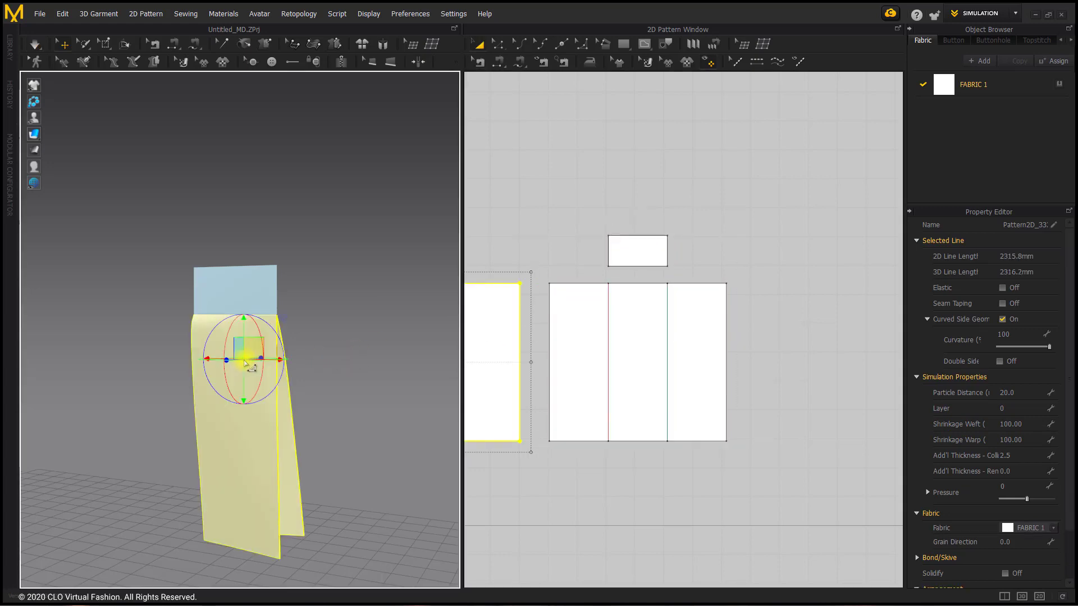
{"action": "right_click", "coordinate": [246, 364]}
{"action": "left_click", "coordinate": [331, 109]}
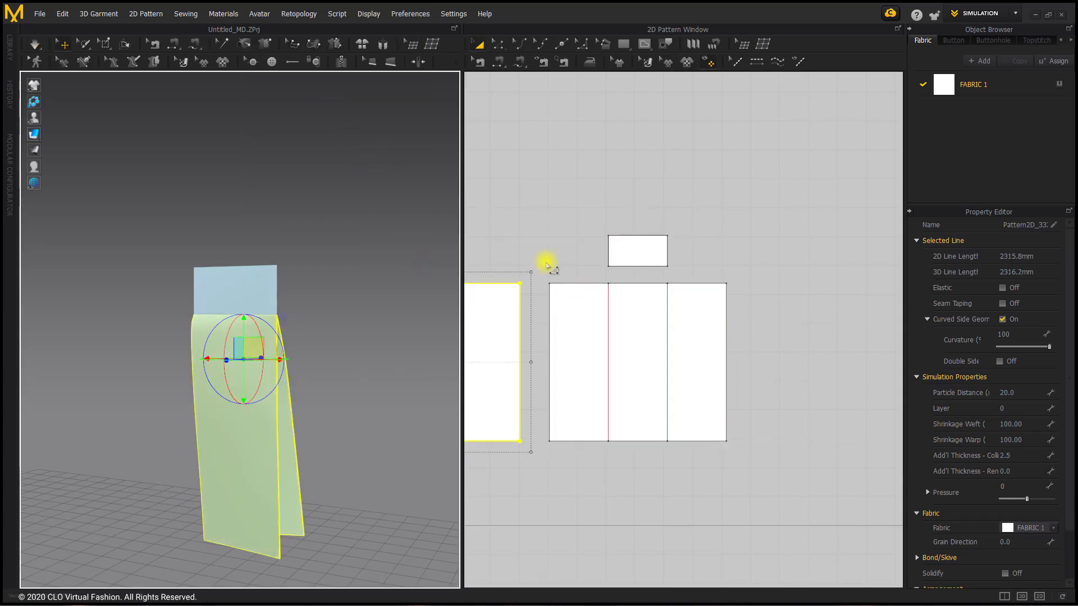
{"action": "left_click", "coordinate": [602, 195]}
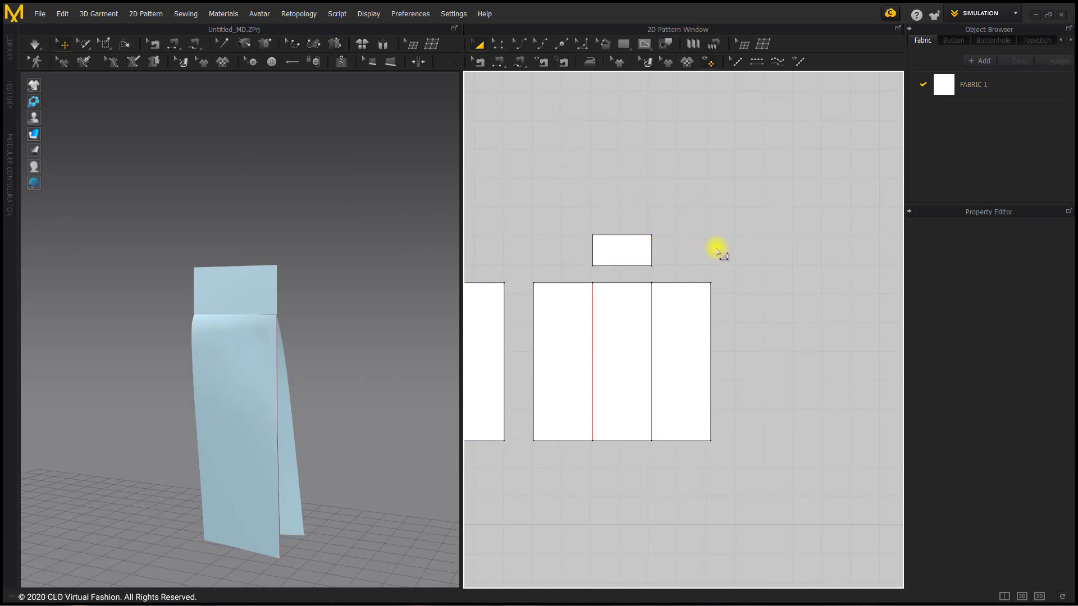
Unfold the copied small rectangle and the copied large pattern, each along its right vertical edge
{"action": "left_click", "coordinate": [499, 45]}
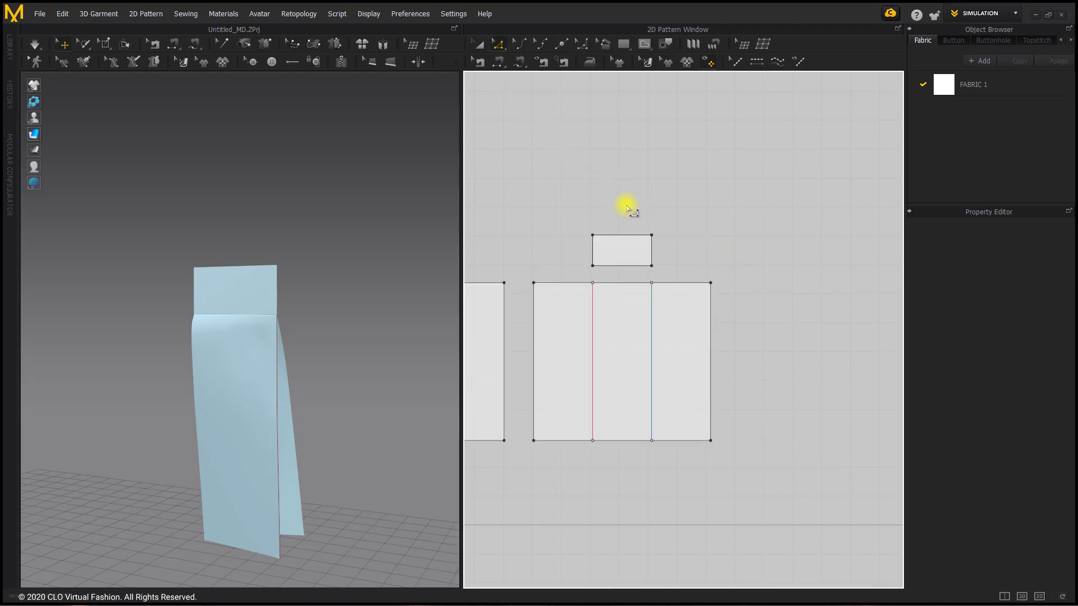
{"action": "right_click", "coordinate": [653, 256]}
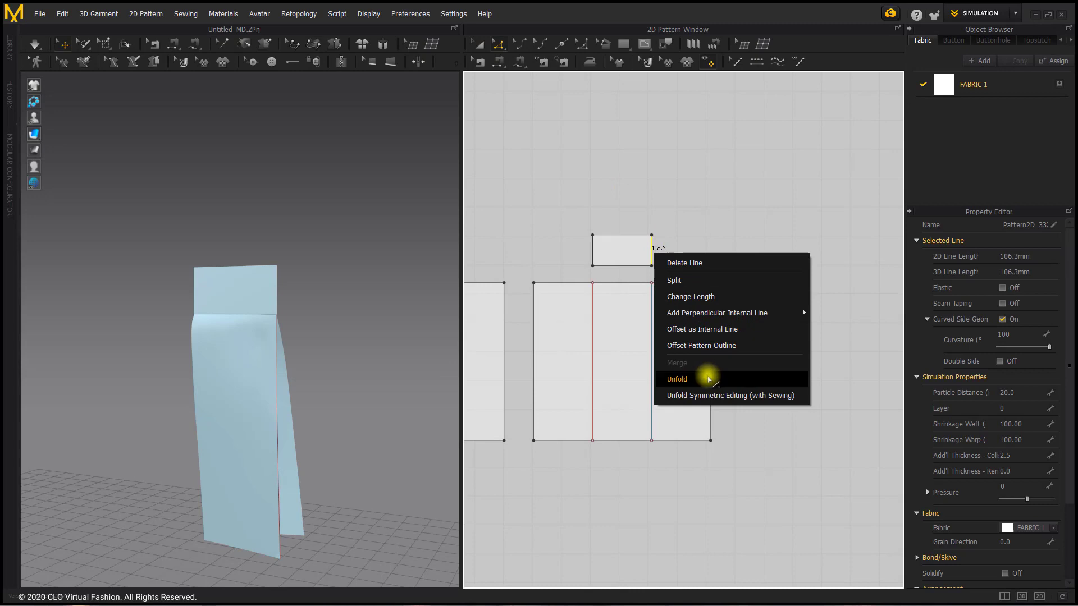
{"action": "left_click", "coordinate": [708, 380]}
{"action": "right_click", "coordinate": [711, 372]}
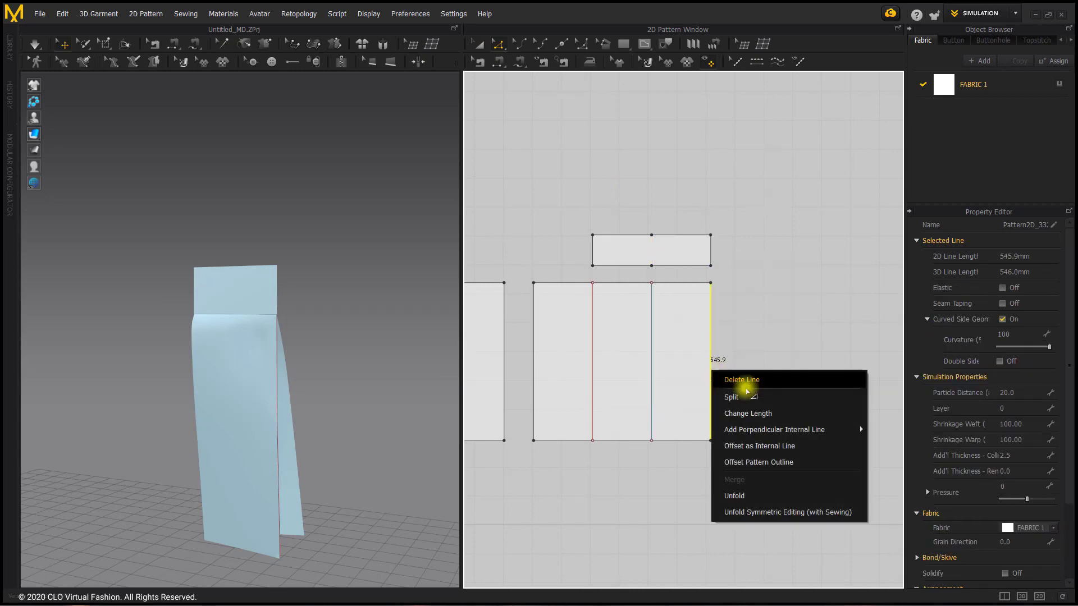
{"action": "left_click", "coordinate": [751, 496]}
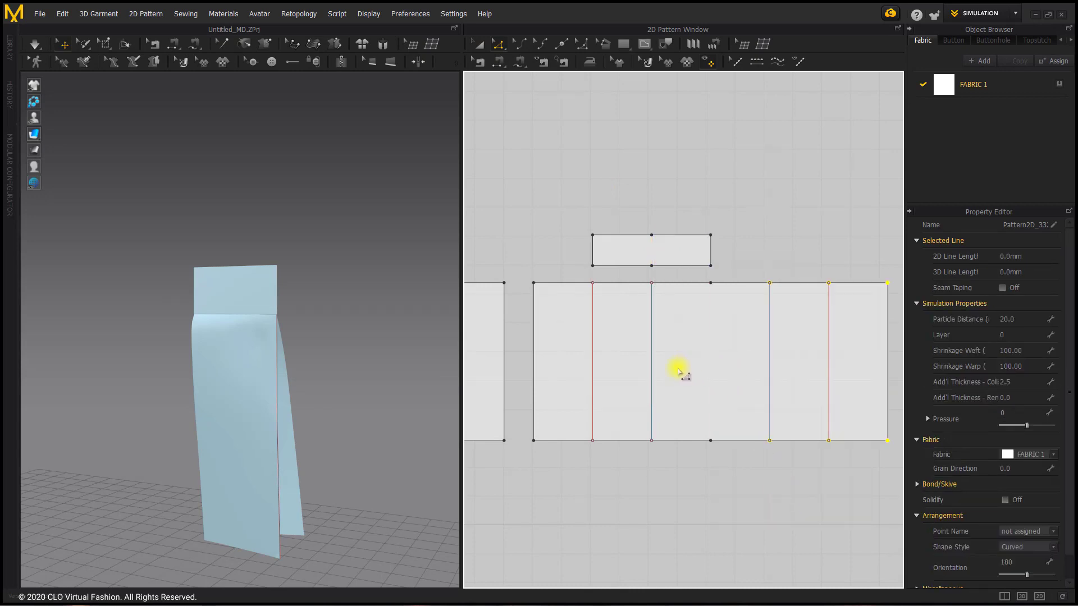
Reset the 2D arrangement of the unfolded large pattern in the 3D garment so it lies flat
{"action": "middle_click_drag", "start_coordinate": [678, 372], "coordinate": [670, 370]}
{"action": "middle_click_drag", "start_coordinate": [354, 379], "coordinate": [165, 310]}
{"action": "middle_click_drag", "start_coordinate": [293, 330], "coordinate": [257, 321]}
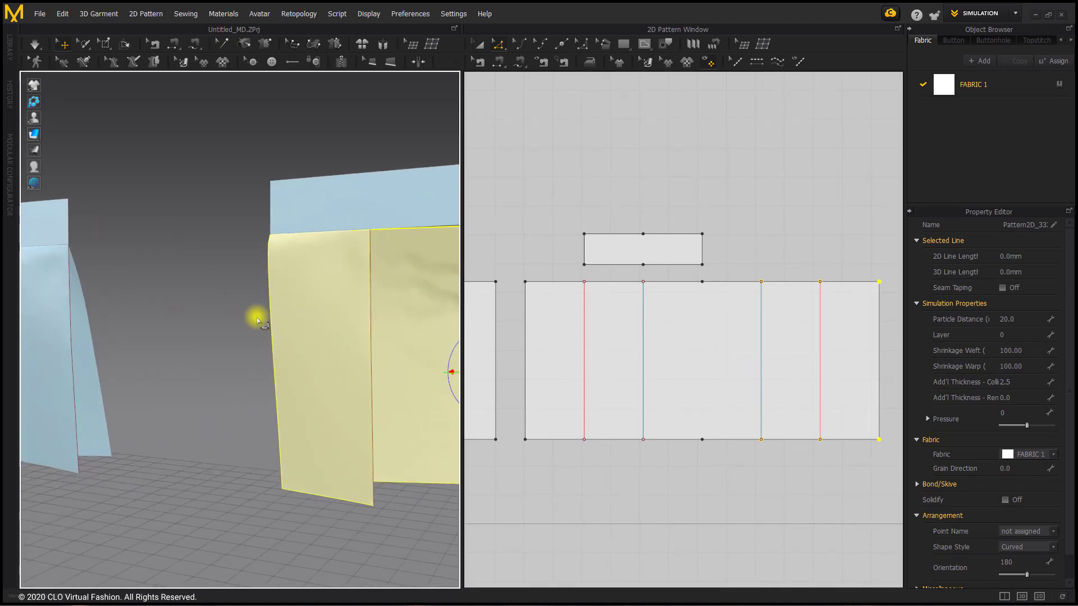
{"action": "right_click_drag", "start_coordinate": [258, 321], "coordinate": [154, 305]}
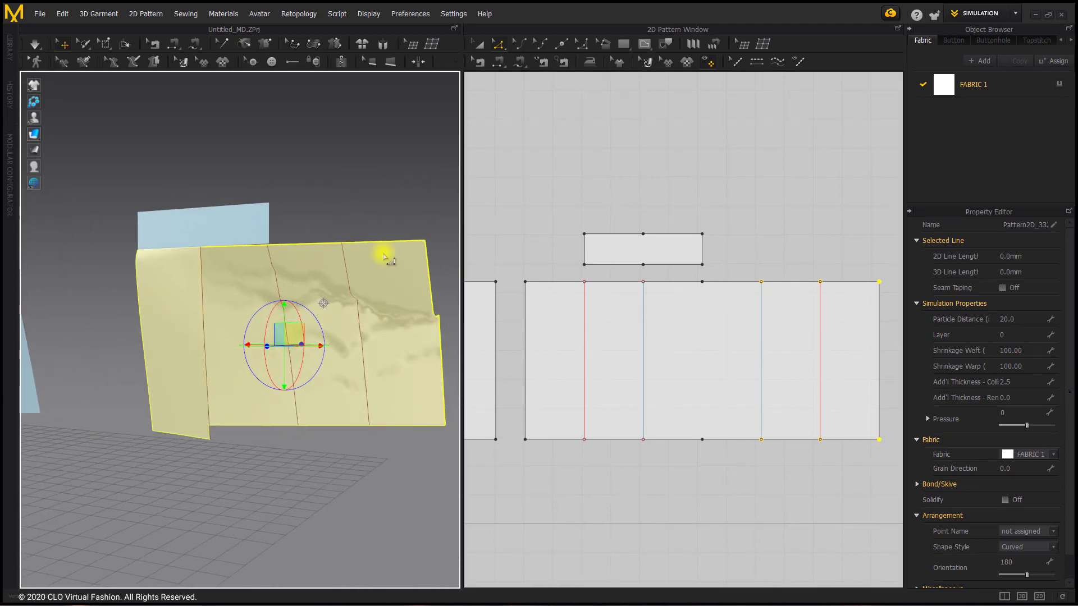
{"action": "right_click", "coordinate": [236, 269]}
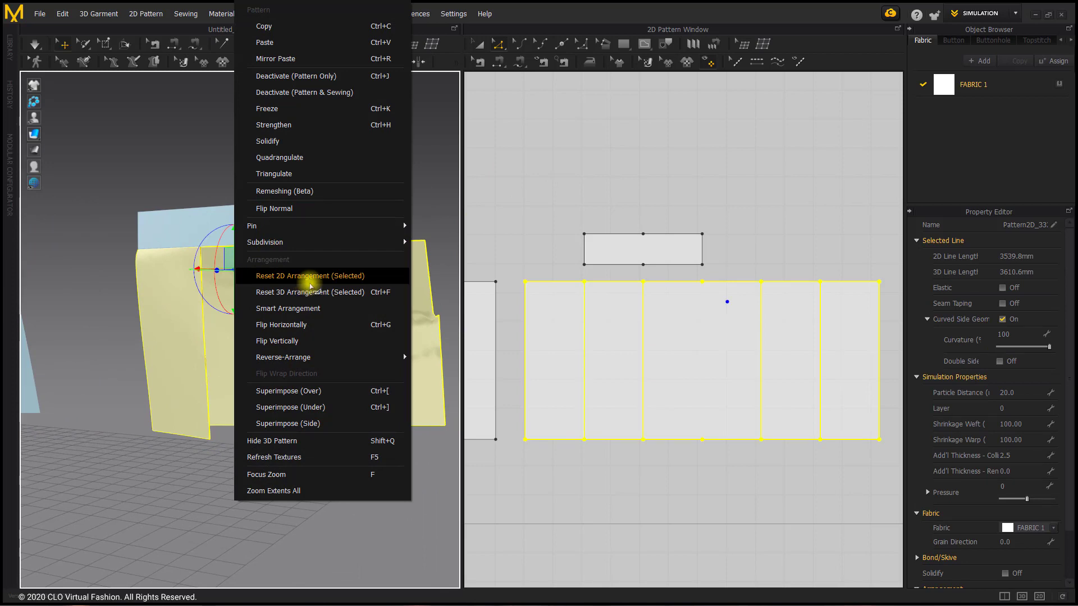
{"action": "left_click", "coordinate": [311, 277]}
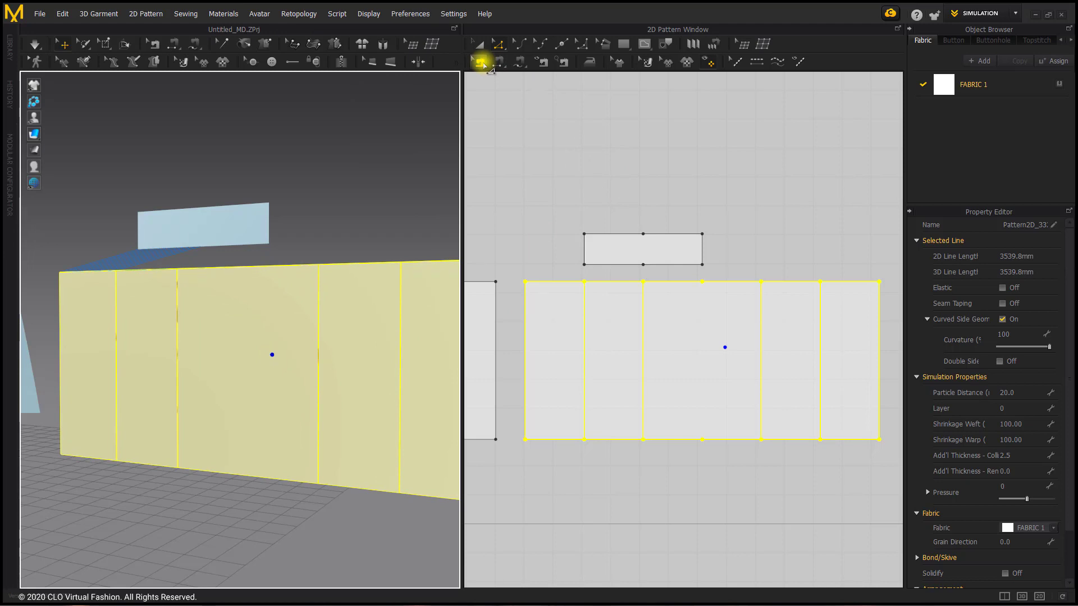
Delete the existing seams along the top edge of the unfolded large pattern
{"action": "left_click", "coordinate": [481, 62]}
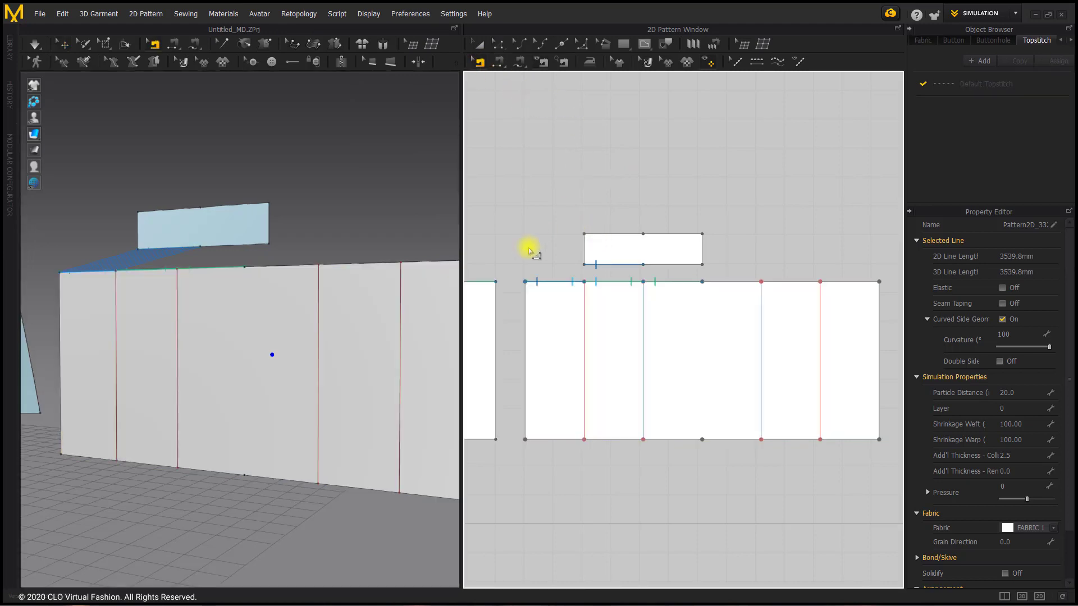
{"action": "left_click", "coordinate": [704, 281]}
{"action": "key", "text": "Delete"}
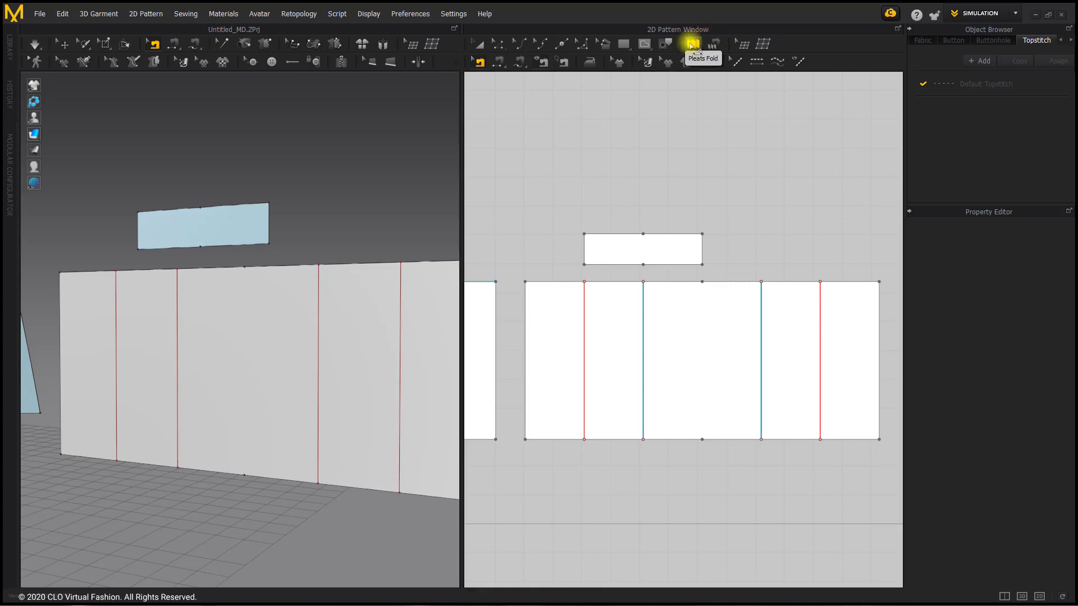
Apply Pleats Fold across the unfolded large pattern from its left edge to its right edge, using Box Pleats with Reverse Direction enabled
{"action": "left_click", "coordinate": [713, 43]}
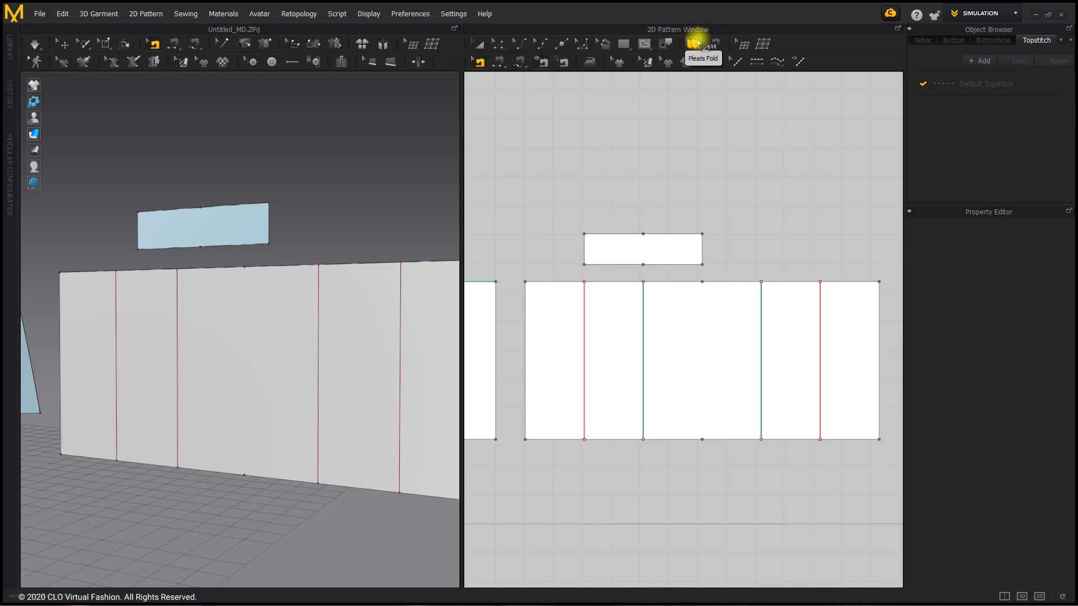
{"action": "left_click", "coordinate": [694, 43]}
{"action": "left_click", "coordinate": [515, 328]}
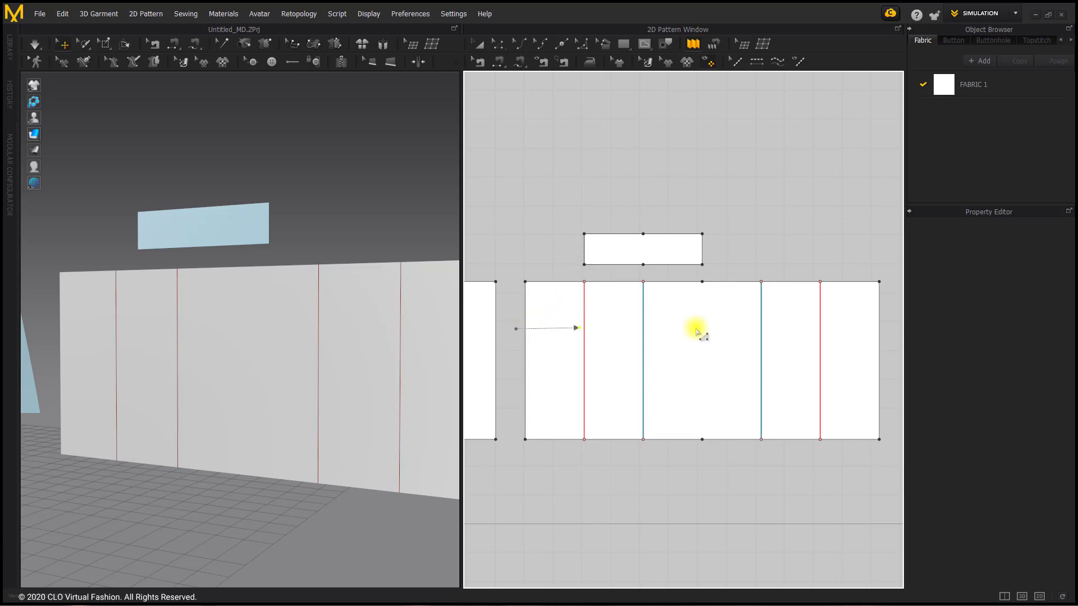
{"action": "left_click", "coordinate": [884, 338]}
{"action": "left_click_drag", "start_coordinate": [568, 181], "coordinate": [570, 166]}
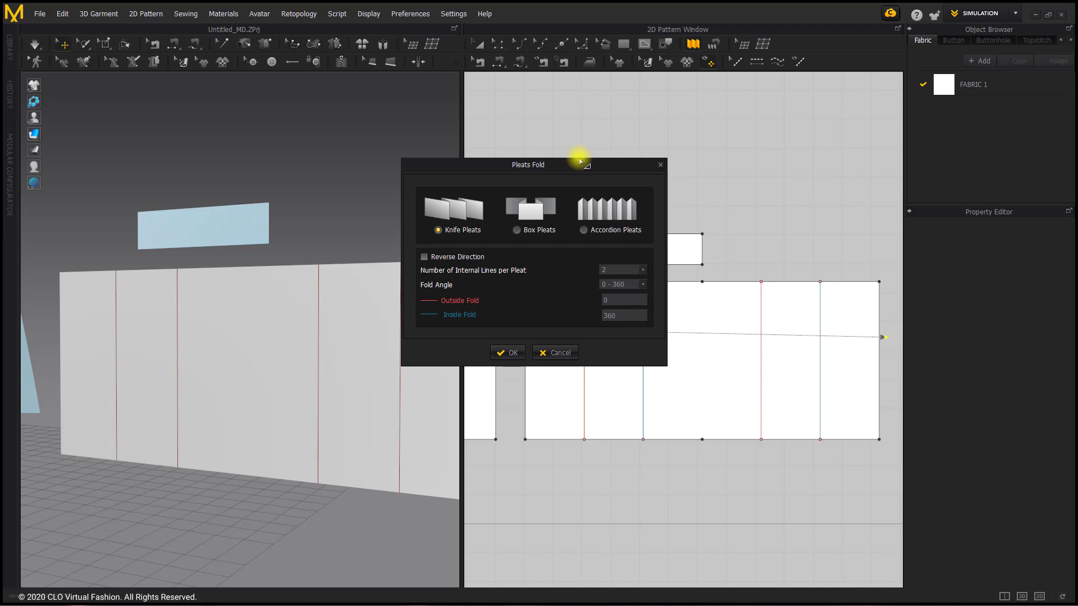
{"action": "left_click_drag", "start_coordinate": [579, 161], "coordinate": [391, 131]}
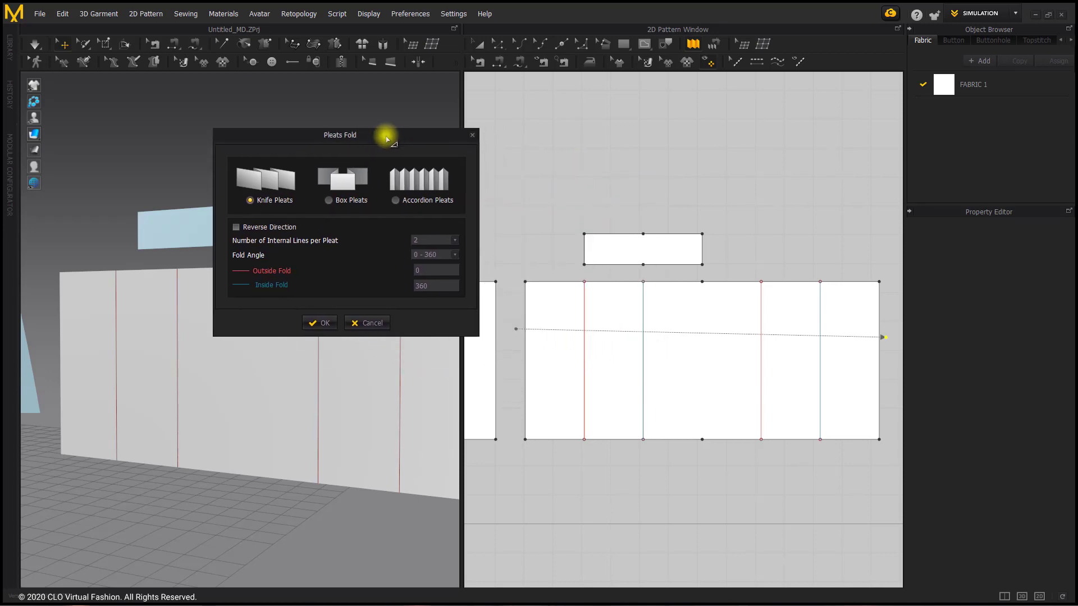
{"action": "left_click", "coordinate": [330, 201]}
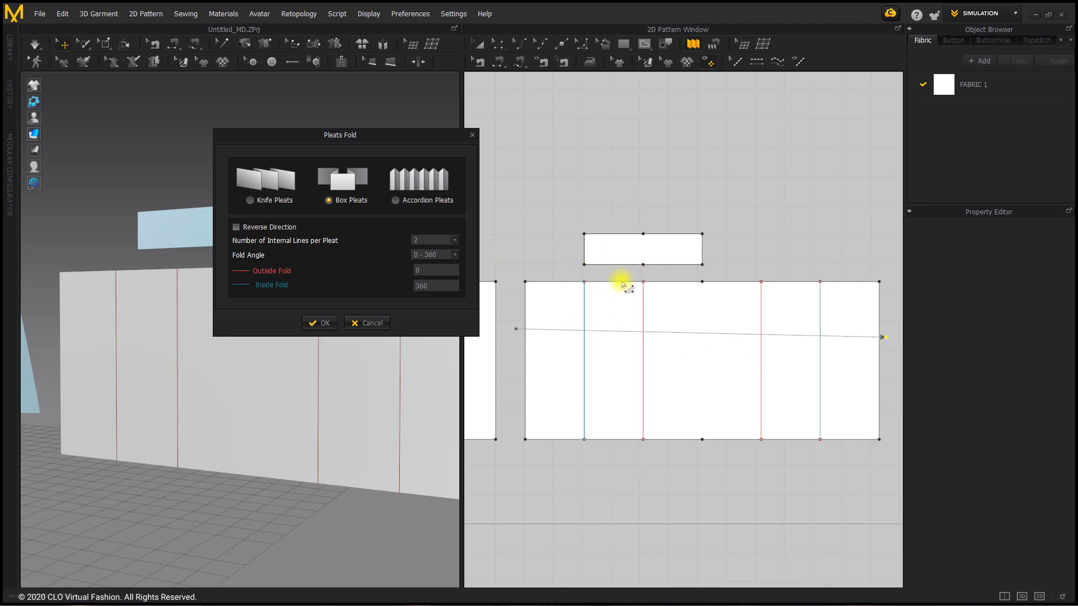
{"action": "left_click", "coordinate": [236, 228]}
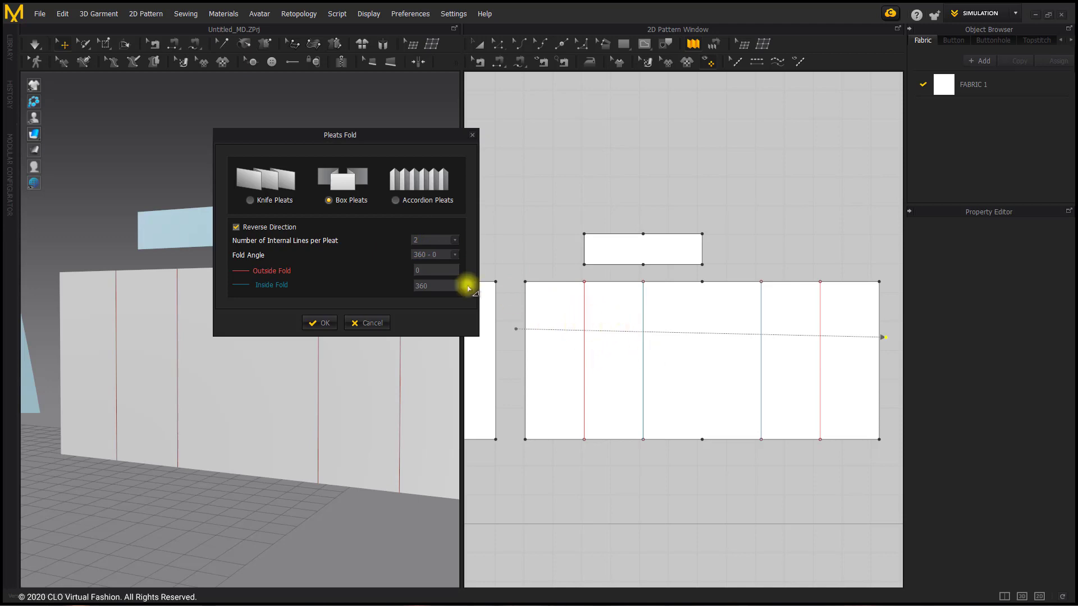
{"action": "left_click", "coordinate": [323, 323]}
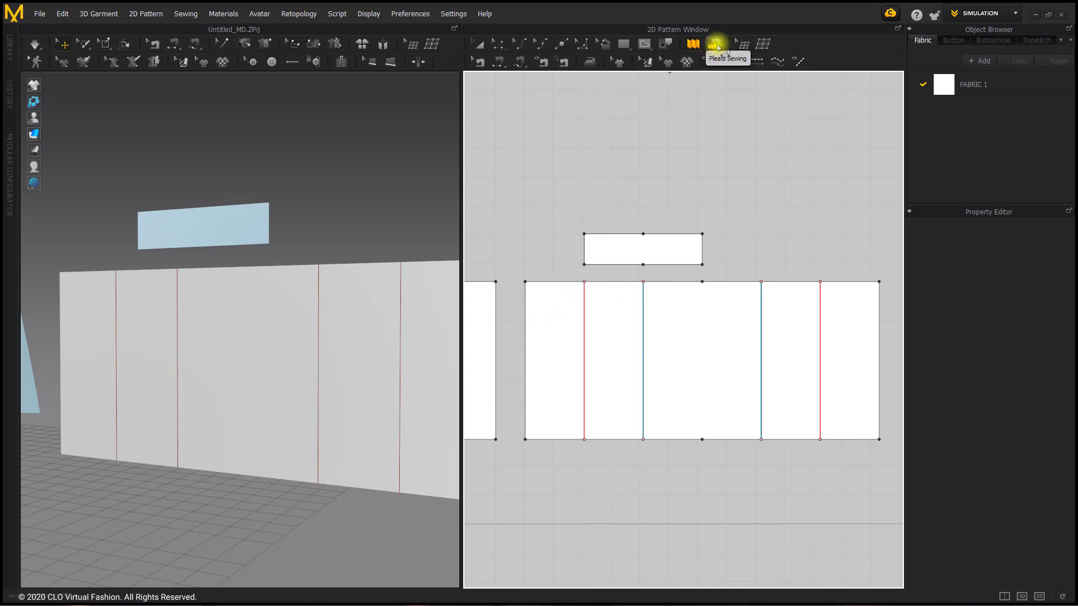
Use Pleats Sewing to join the small rectangle's full bottom edge to the unfolded large pattern's full top edge, from left to right
{"action": "left_click", "coordinate": [716, 45]}
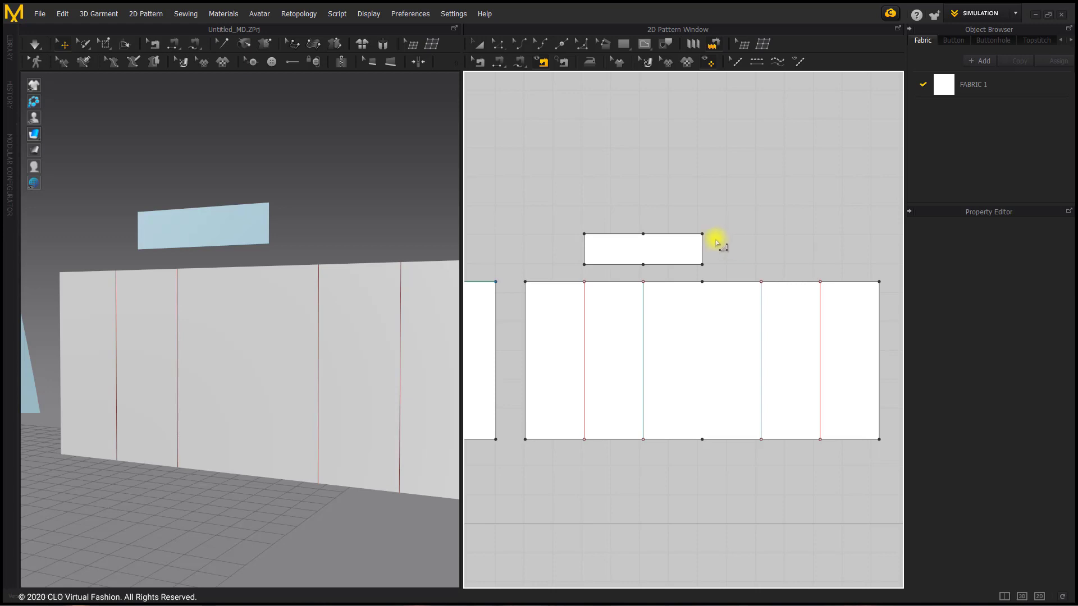
{"action": "left_click", "coordinate": [584, 264]}
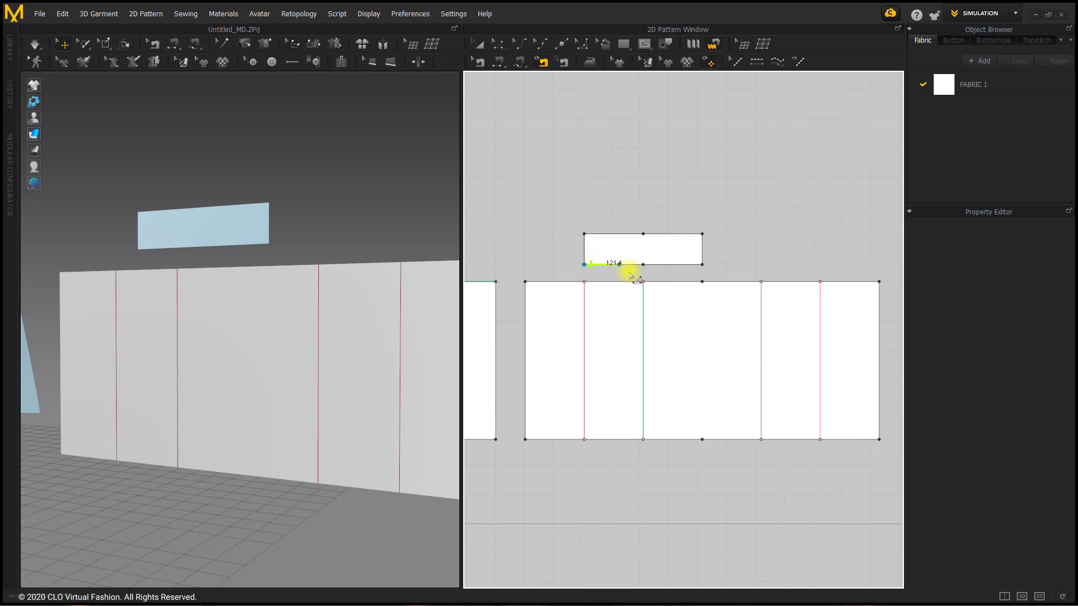
{"action": "left_click", "coordinate": [702, 270]}
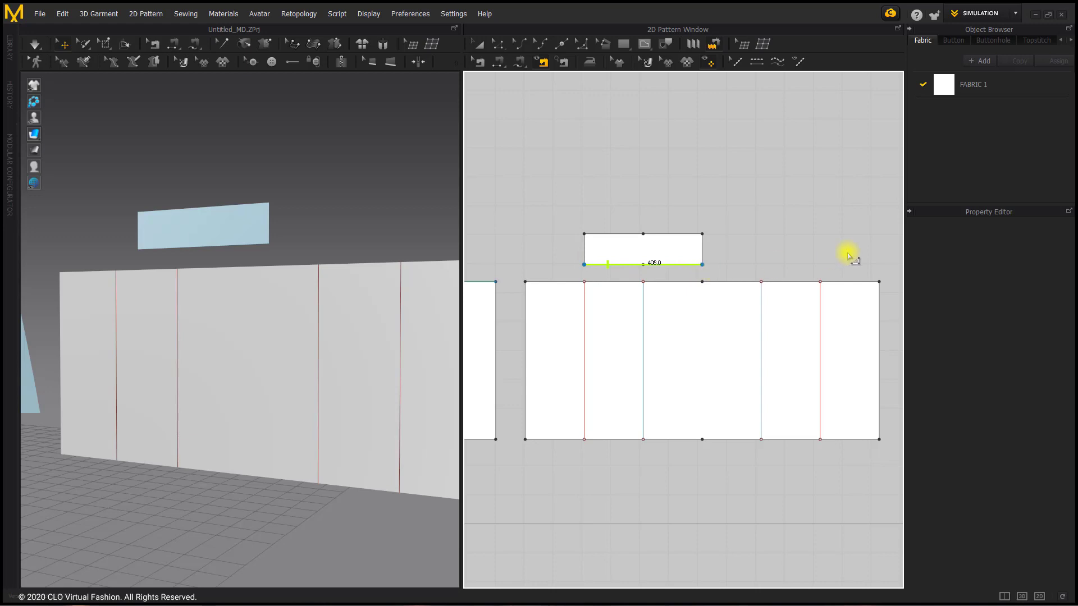
{"action": "left_click", "coordinate": [527, 284]}
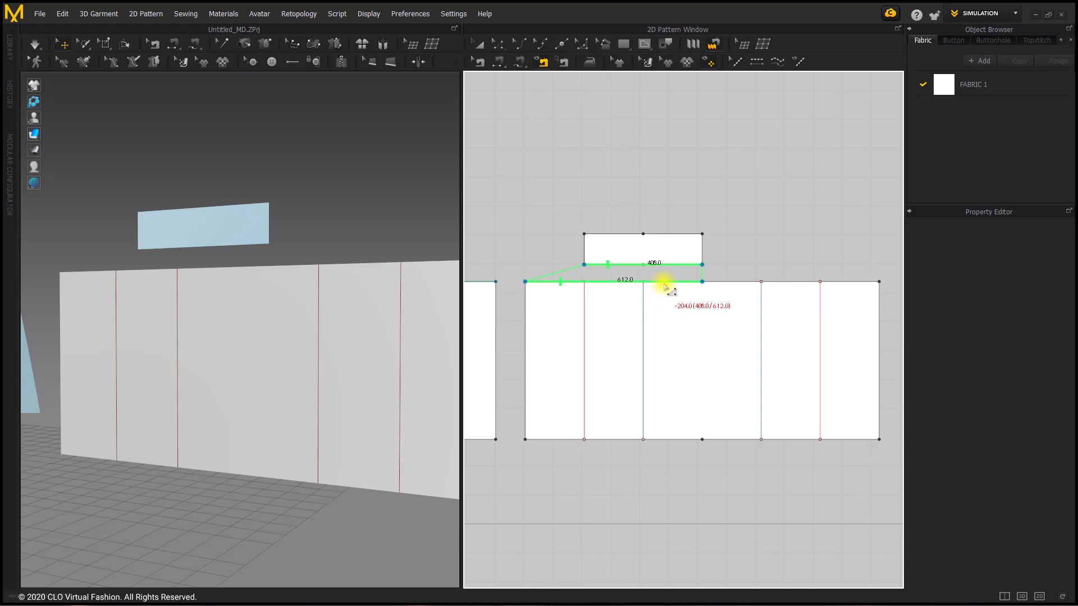
{"action": "left_click", "coordinate": [696, 284]}
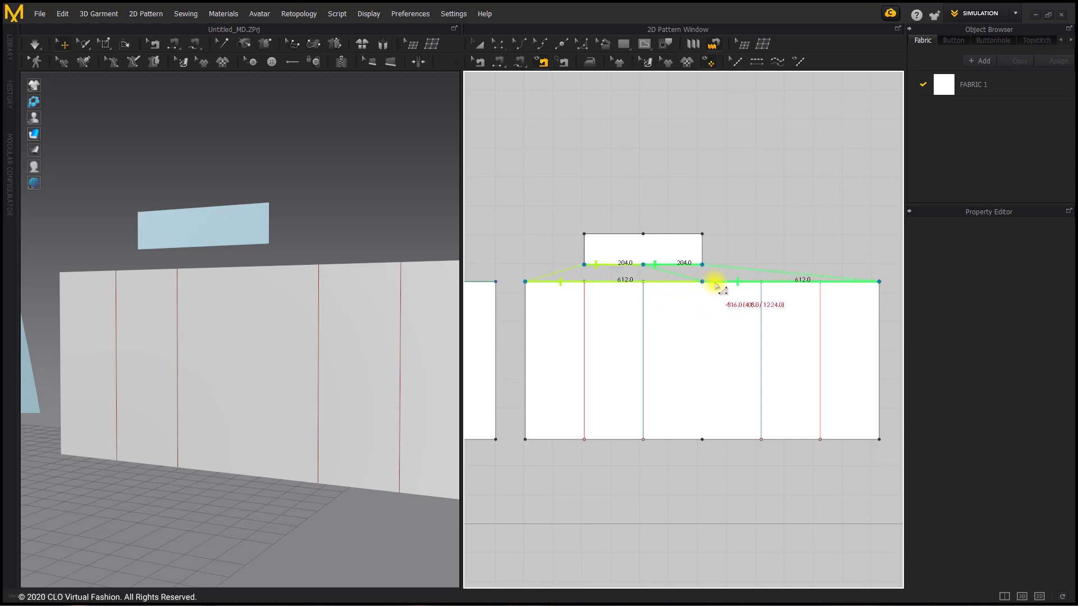
{"action": "left_click", "coordinate": [749, 285]}
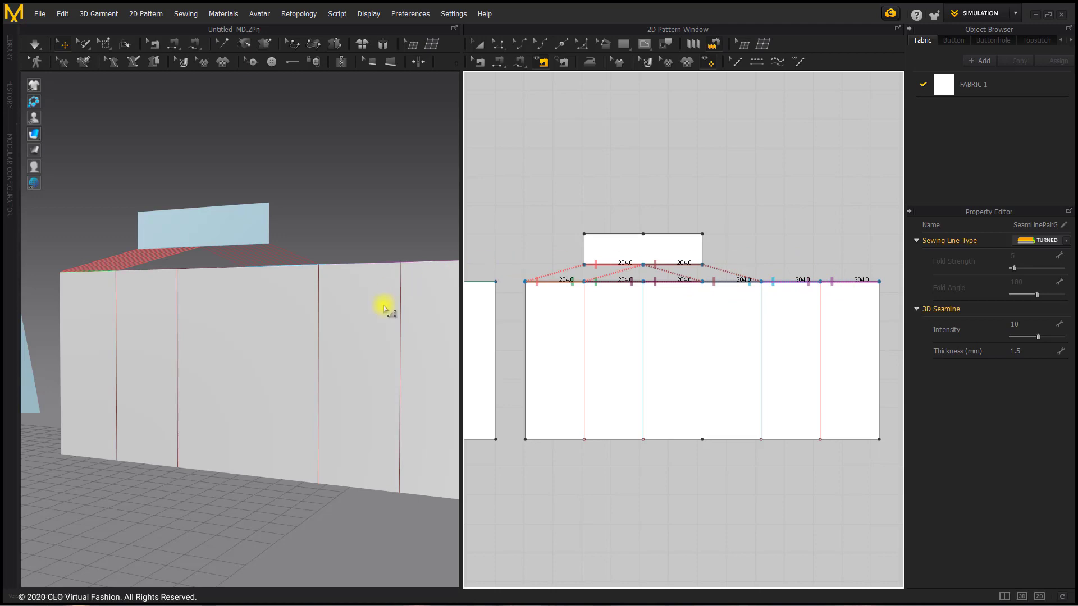
Strengthen the unfolded large pattern in the 3D garment
{"action": "right_click_drag", "start_coordinate": [243, 322], "coordinate": [263, 323]}
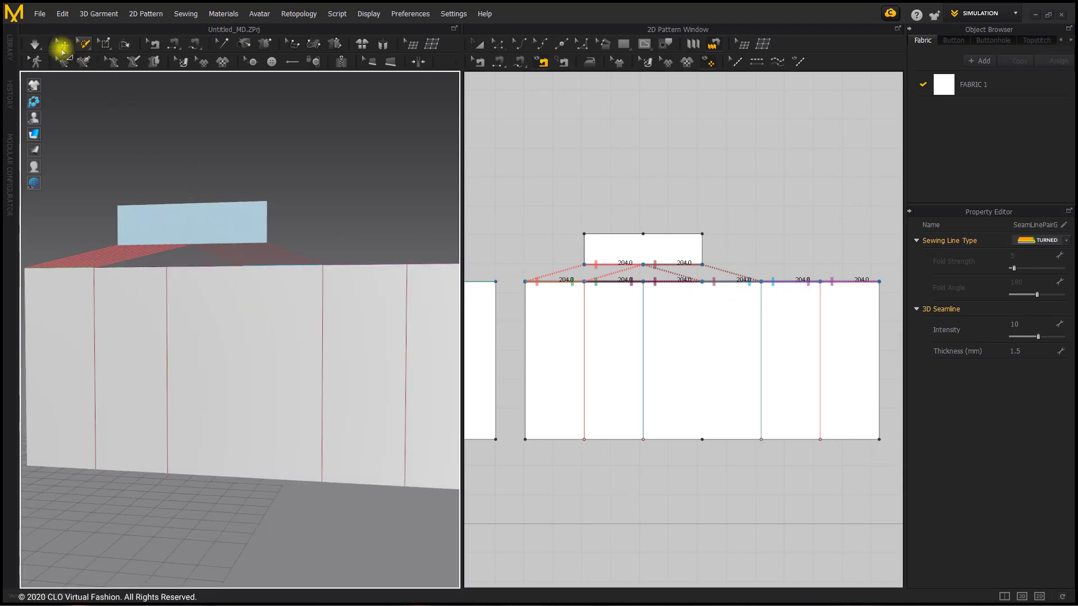
{"action": "left_click", "coordinate": [482, 43]}
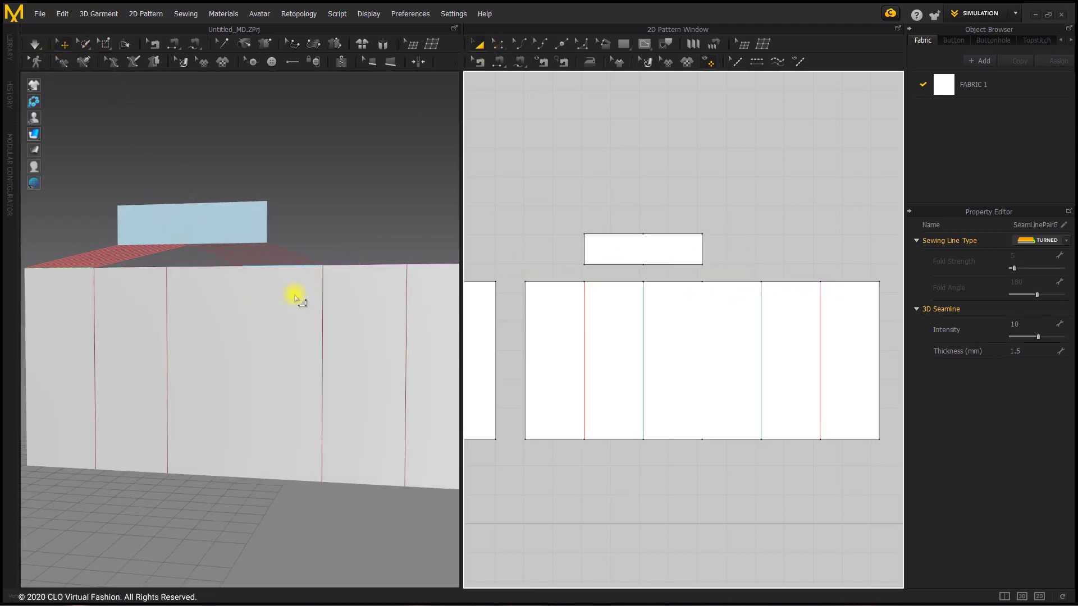
{"action": "right_click", "coordinate": [237, 289]}
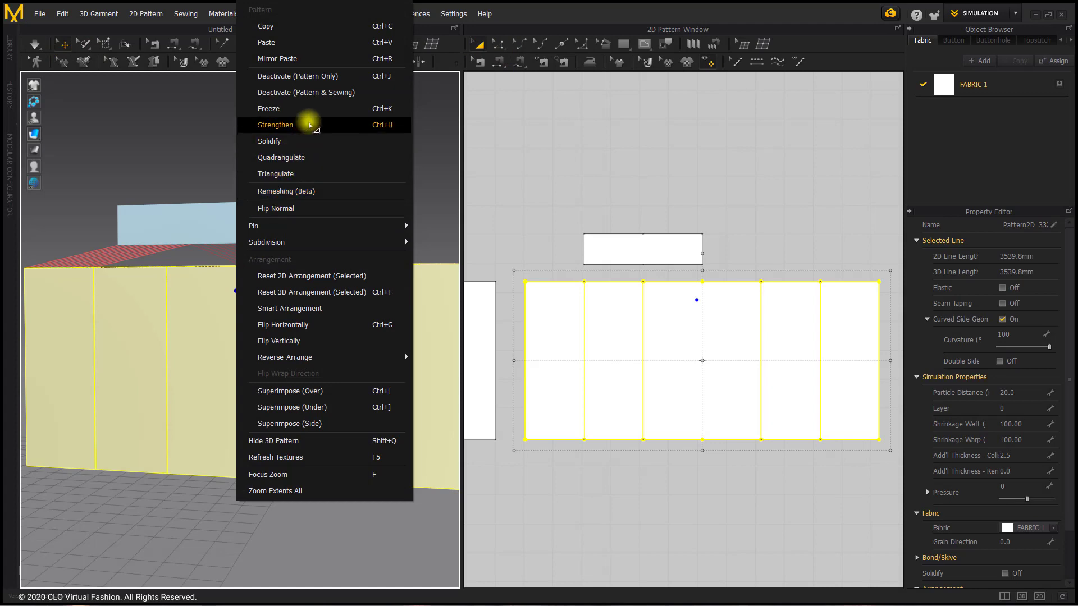
{"action": "left_click", "coordinate": [309, 125]}
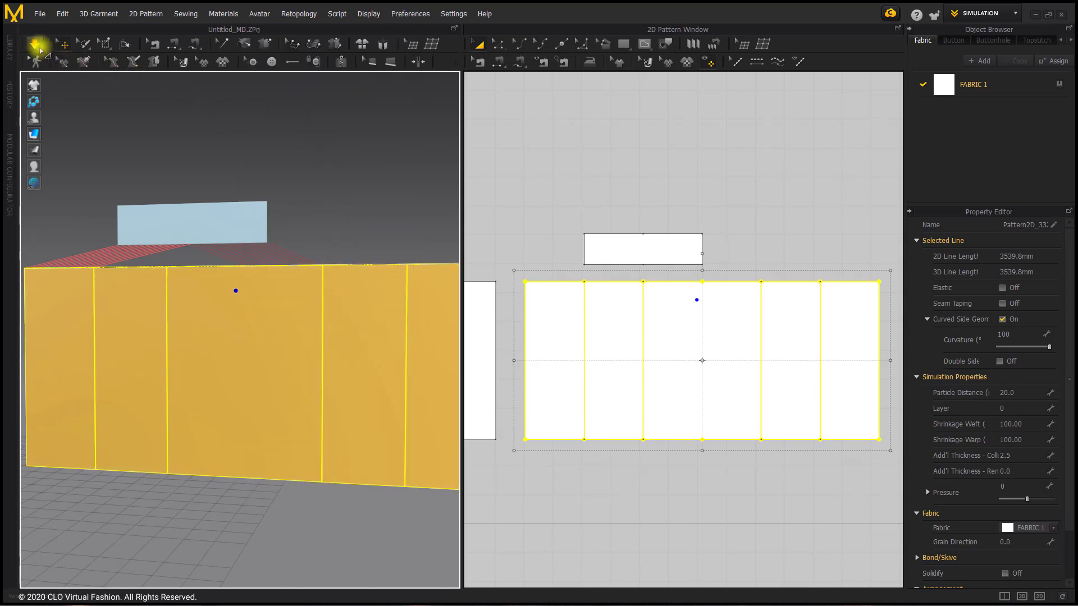
Simulate the garment and pull both front flaps of the box pleat outward to settle the folds
{"action": "left_click", "coordinate": [36, 45]}
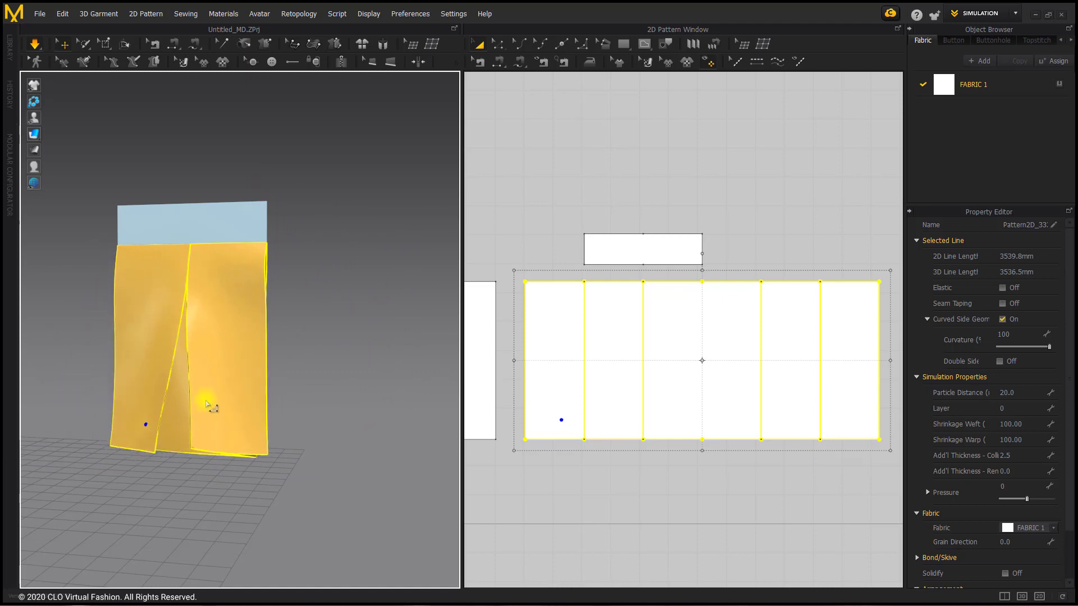
{"action": "right_click_drag", "start_coordinate": [206, 404], "coordinate": [96, 396]}
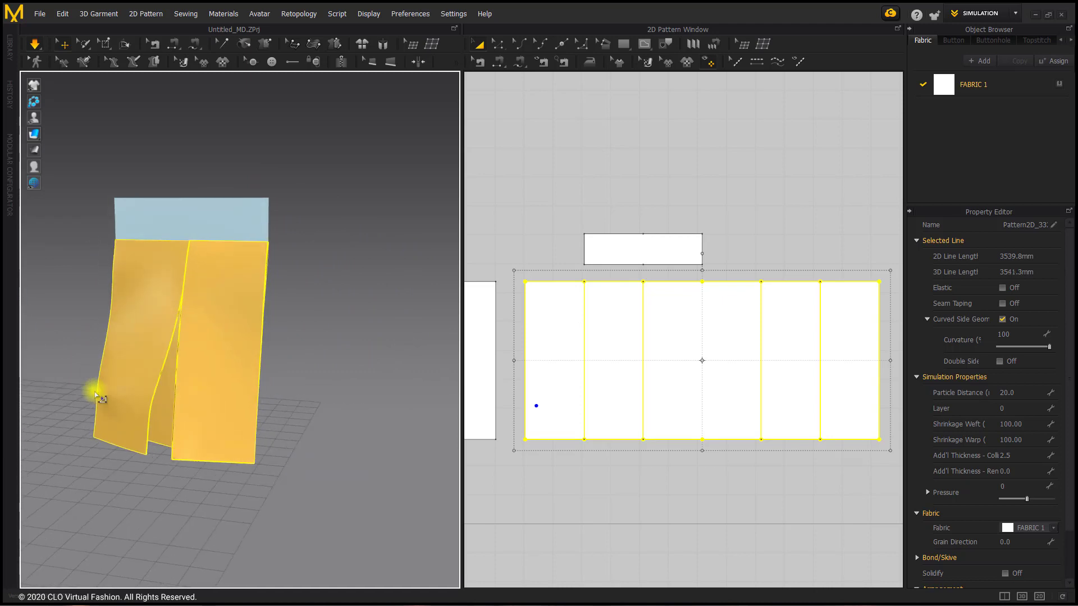
{"action": "left_click_drag", "start_coordinate": [96, 396], "coordinate": [51, 355]}
{"action": "right_click_drag", "start_coordinate": [241, 410], "coordinate": [267, 406]}
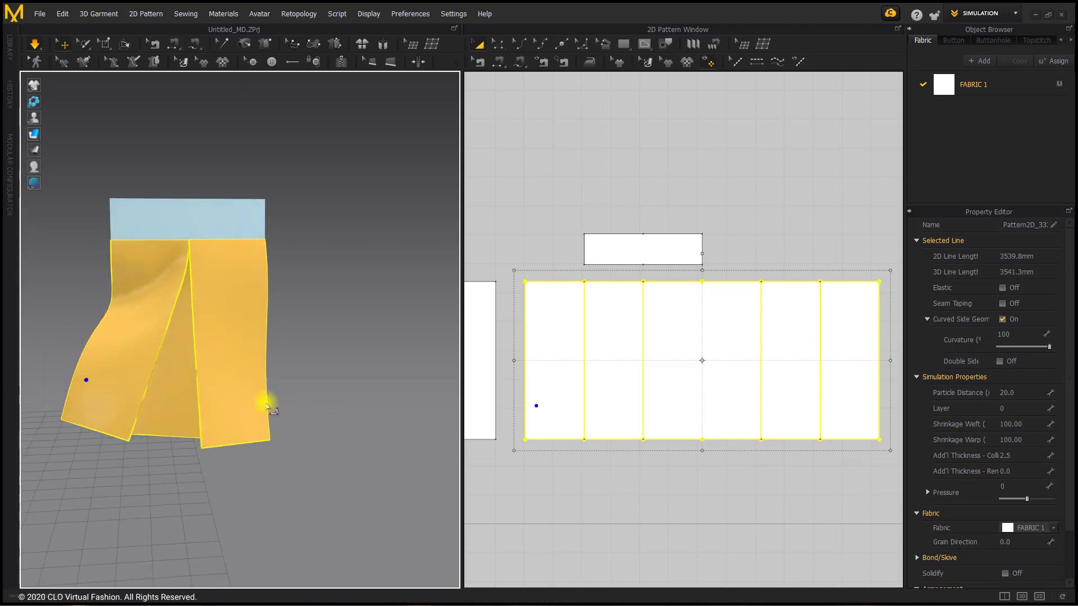
{"action": "left_click_drag", "start_coordinate": [267, 405], "coordinate": [342, 344]}
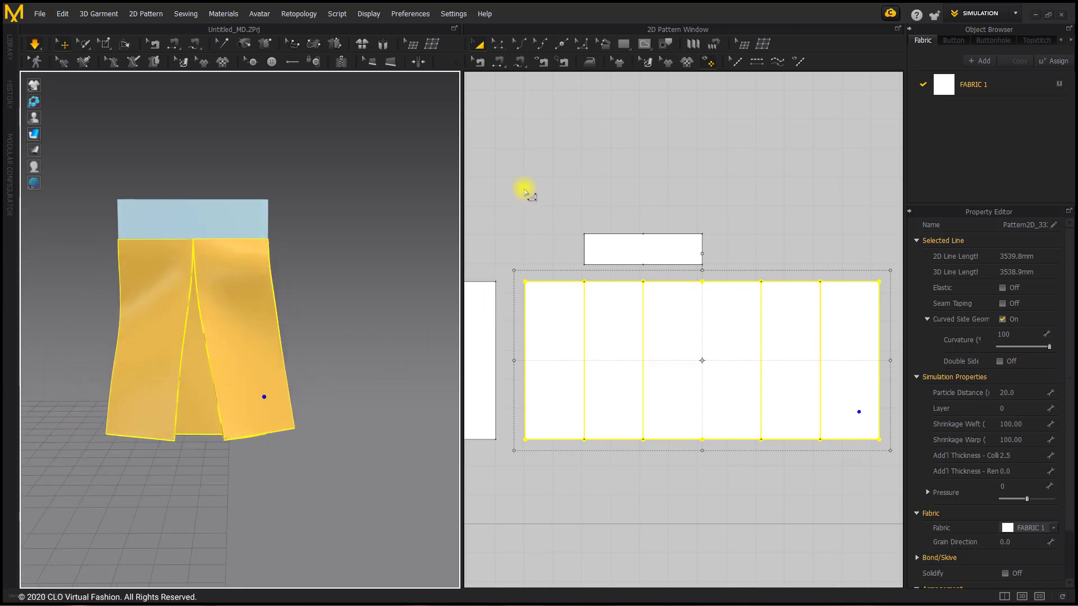
{"action": "left_click", "coordinate": [614, 244]}
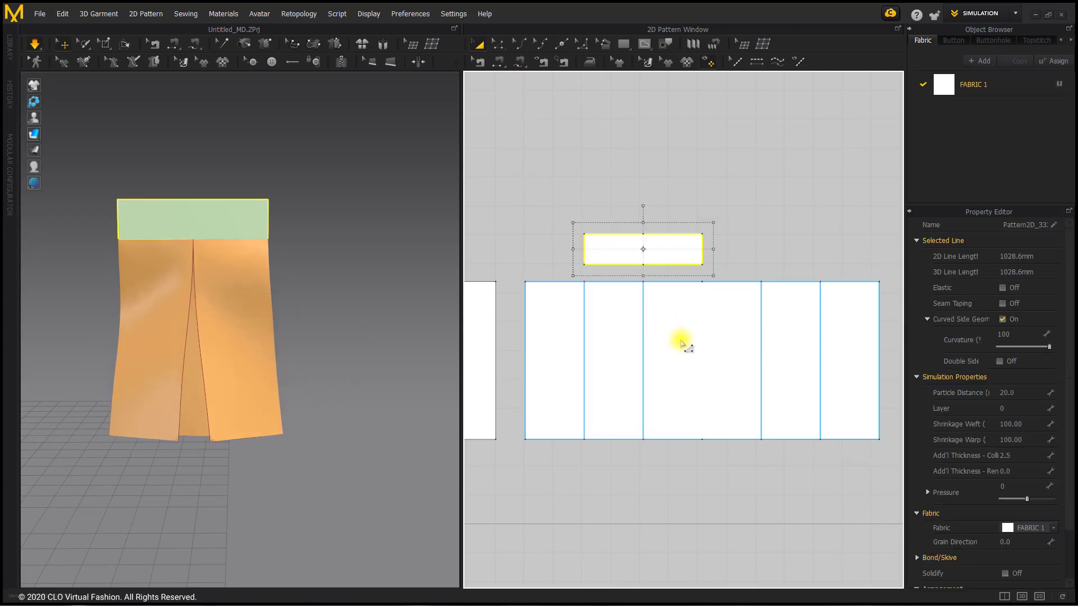
{"action": "left_click", "coordinate": [680, 342], "text": "shift"}
{"action": "left_click", "coordinate": [292, 275]}
{"action": "right_click", "coordinate": [236, 281]}
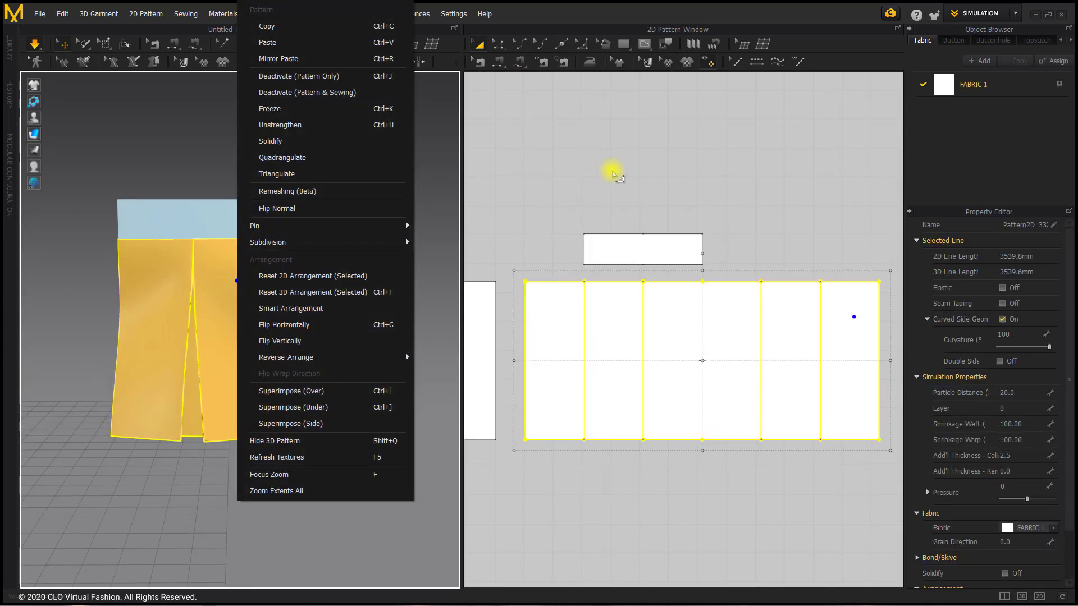
{"action": "left_click", "coordinate": [613, 174]}
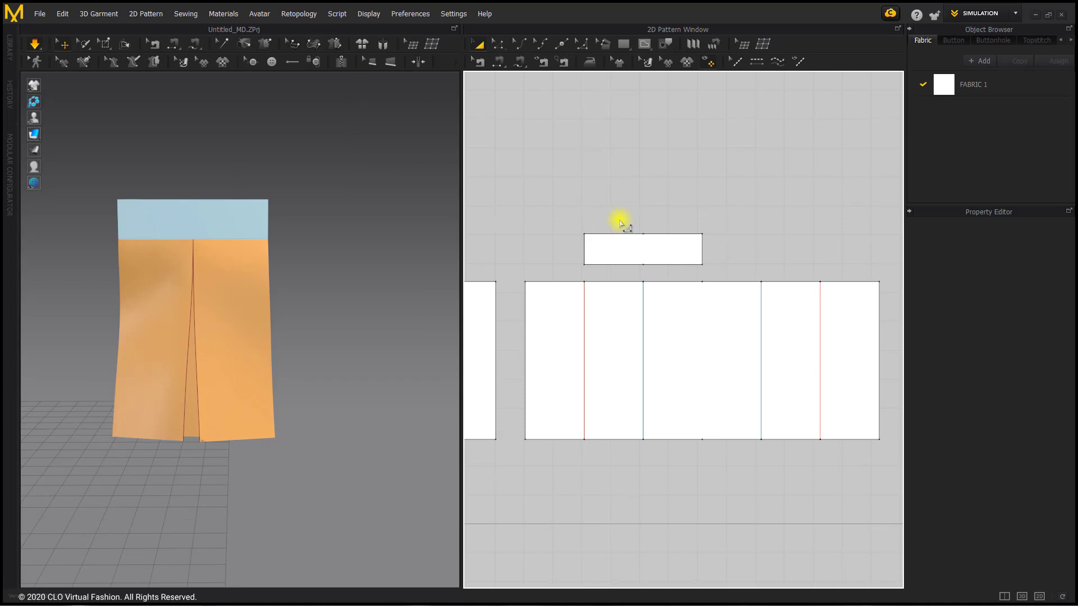
Copy the small rectangle and the box-pleated large pattern together, and paste them beside the originals at an offset of about 1393 mm
{"action": "left_click", "coordinate": [638, 252]}
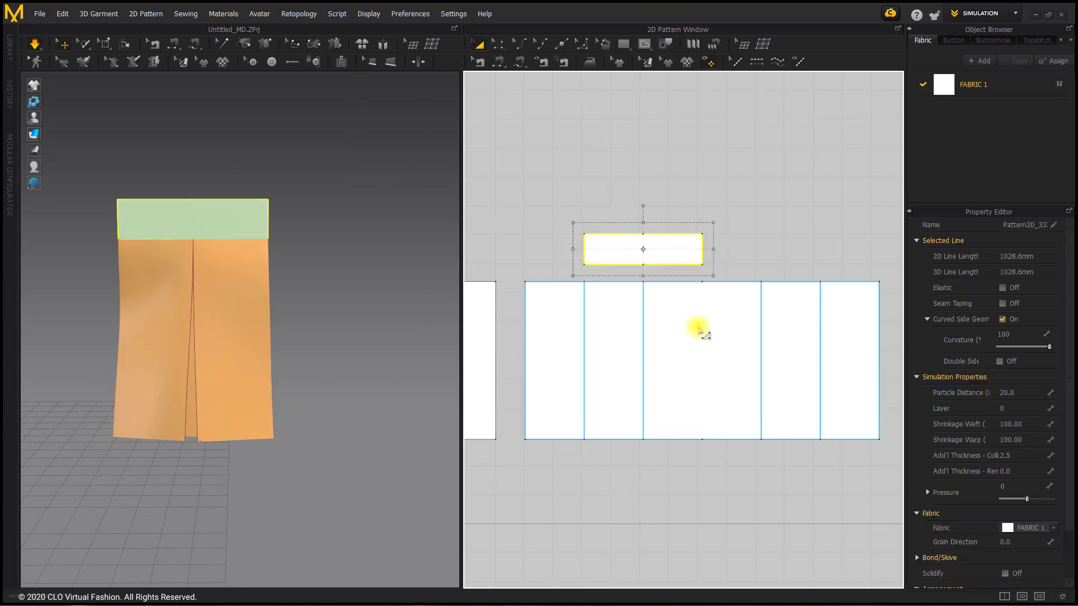
{"action": "left_click", "coordinate": [696, 327], "text": "shift"}
{"action": "right_click", "coordinate": [689, 322]}
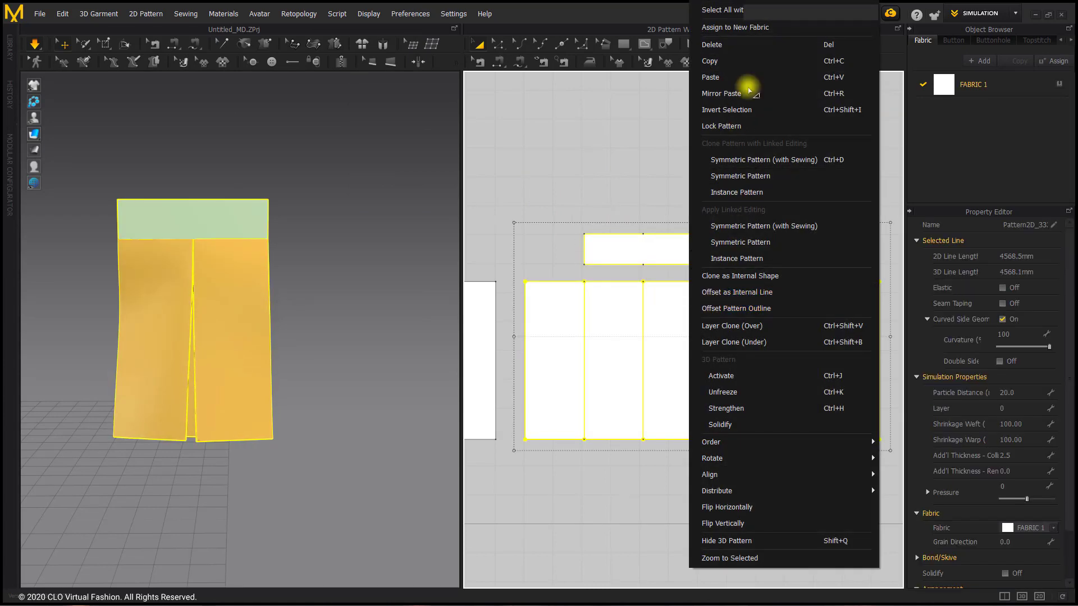
{"action": "left_click", "coordinate": [748, 61]}
{"action": "scroll", "coordinate": [680, 248], "scroll_direction": "down", "scroll_amount": 2}
{"action": "middle_click_drag", "start_coordinate": [655, 241], "coordinate": [483, 242]}
{"action": "middle_click_drag", "start_coordinate": [645, 247], "coordinate": [500, 251]}
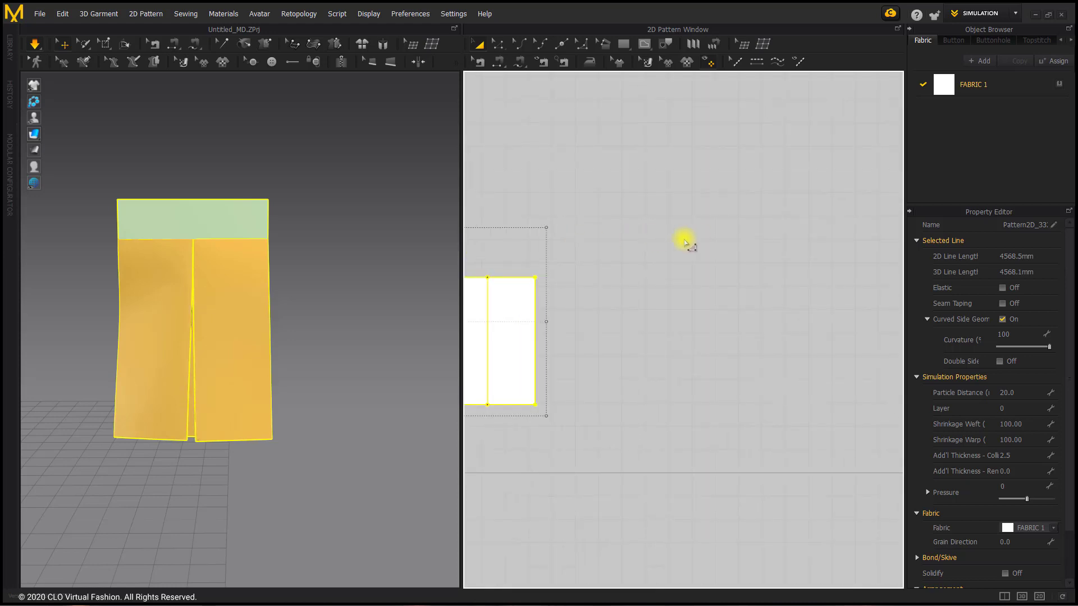
{"action": "right_click", "coordinate": [700, 230]}
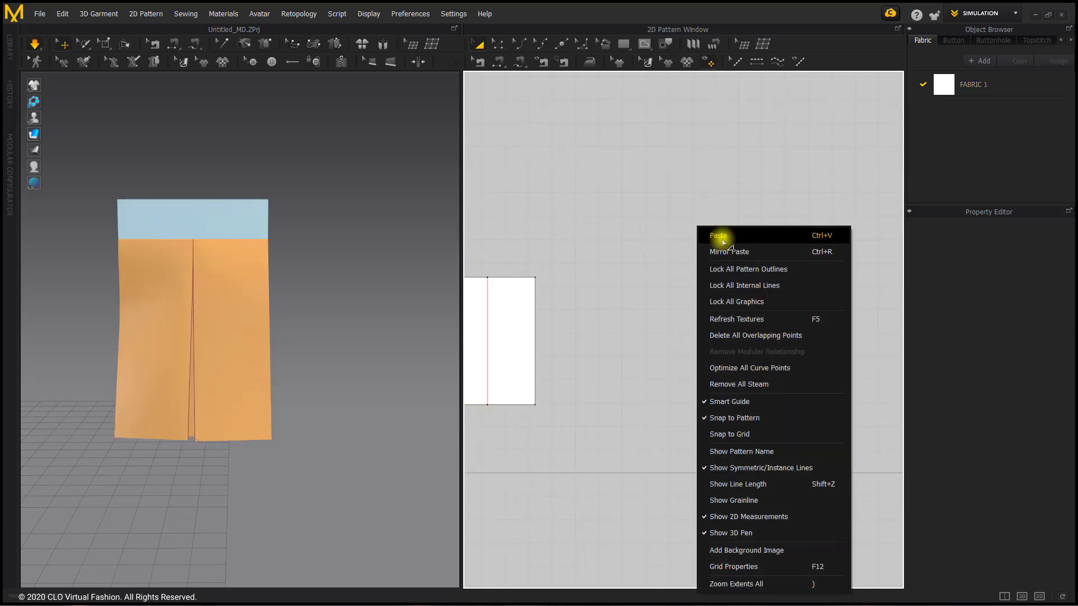
{"action": "left_click", "coordinate": [715, 234]}
{"action": "left_click", "coordinate": [716, 324]}
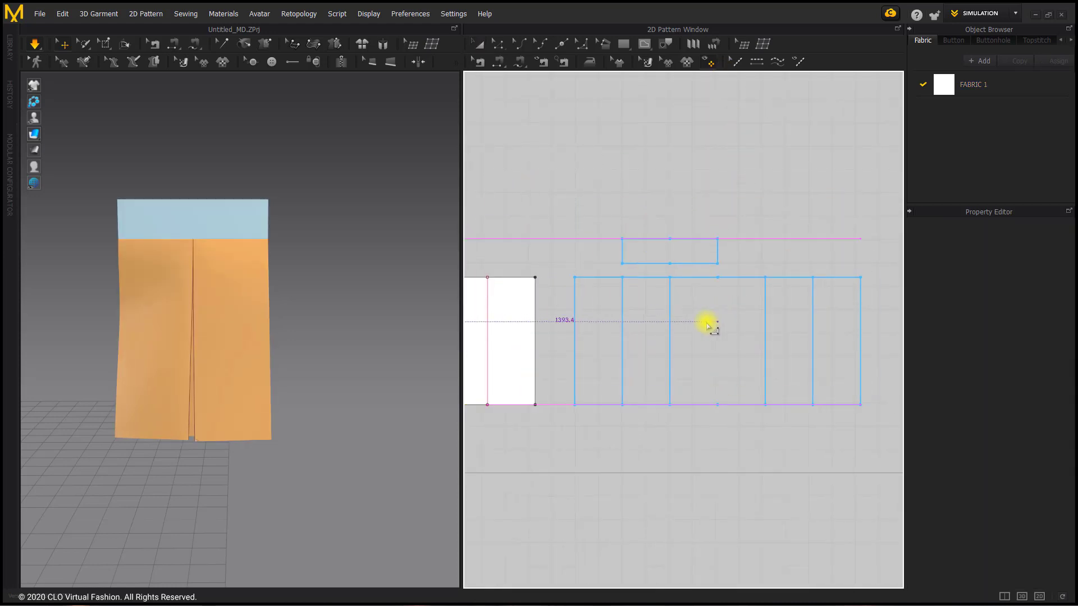
Remove the strengthening from the box-pleated large pattern in the 3D garment
{"action": "left_click", "coordinate": [243, 291]}
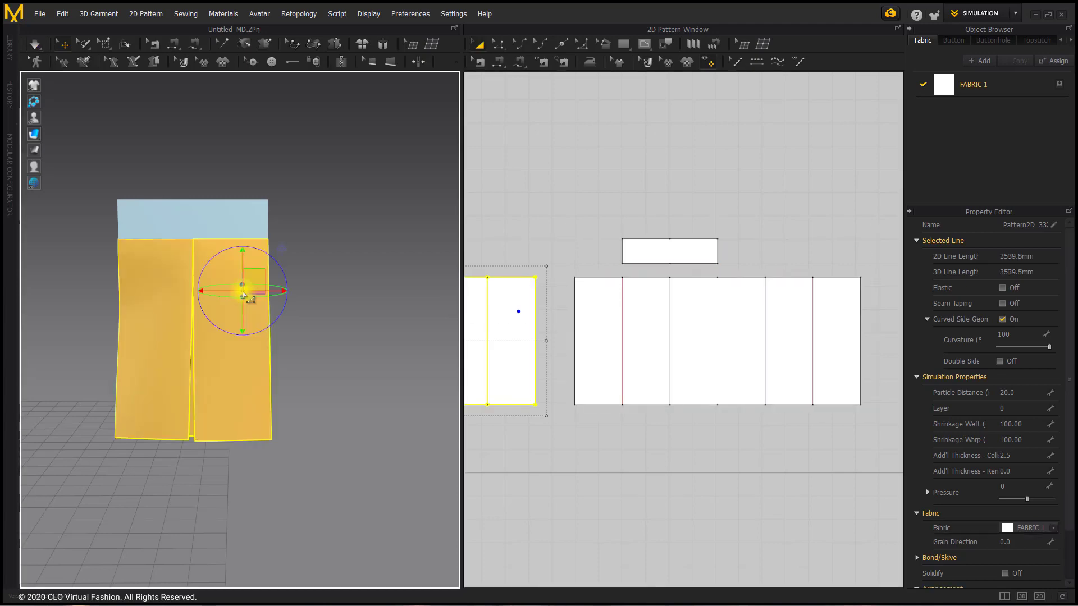
{"action": "right_click", "coordinate": [243, 292]}
{"action": "left_click", "coordinate": [328, 112]}
Delete the sewing between the copied small rectangle and the copied large pattern
{"action": "middle_click_drag", "start_coordinate": [678, 272], "coordinate": [638, 272]}
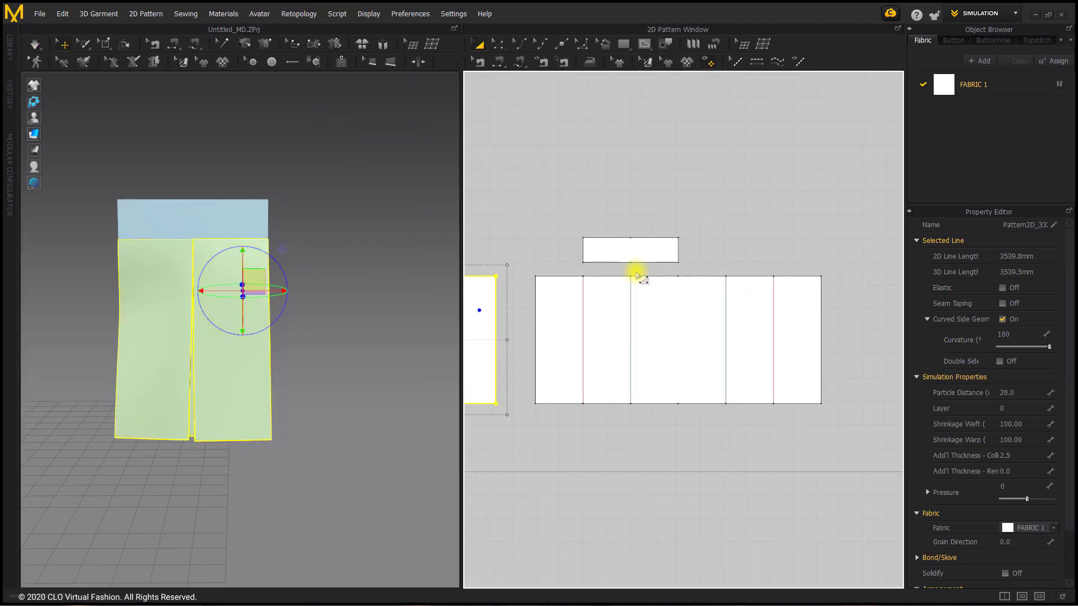
{"action": "left_click", "coordinate": [480, 62]}
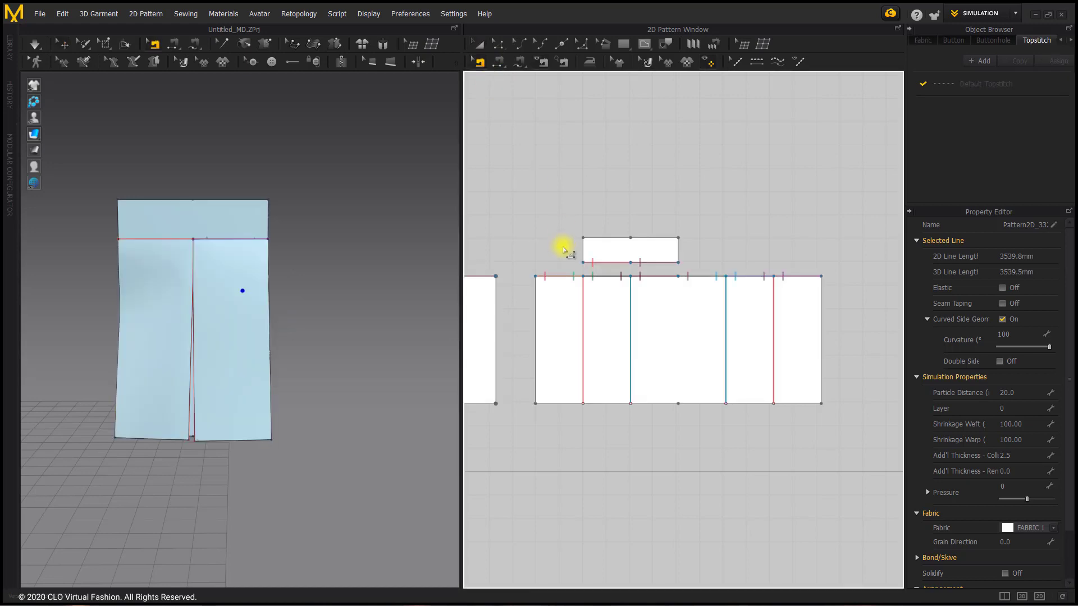
{"action": "left_click_drag", "start_coordinate": [517, 254], "coordinate": [854, 281]}
{"action": "key", "text": "Delete"}
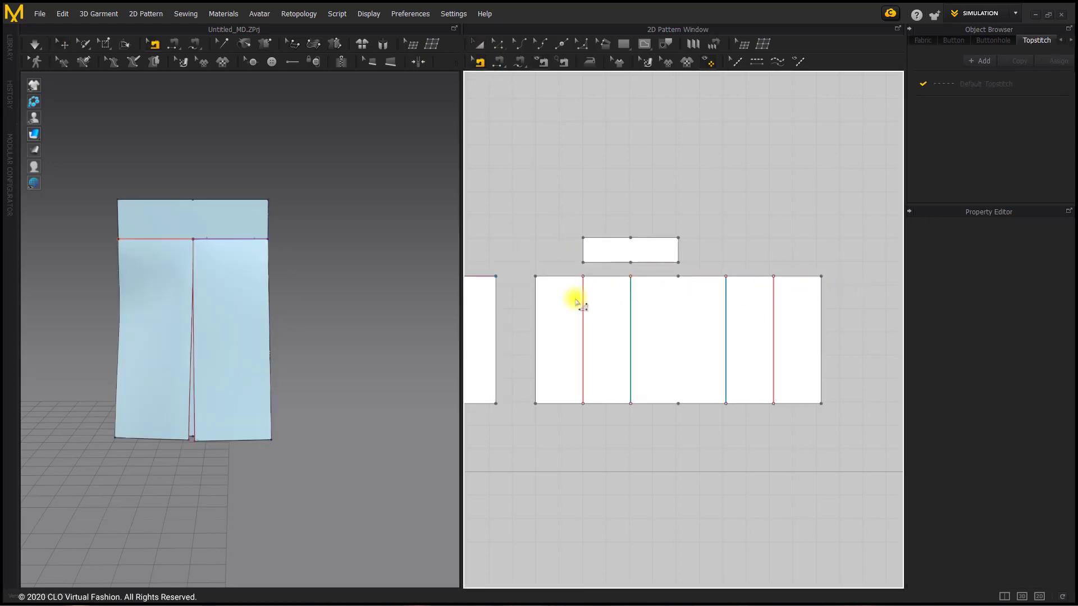
Delete the four vertical internal fold lines from the copied large pattern
{"action": "left_click", "coordinate": [498, 43]}
{"action": "left_click_drag", "start_coordinate": [572, 272], "coordinate": [781, 413]}
{"action": "key", "text": "Delete"}
Remove the four vertical traced lines left inside the copied large pattern, working from right to left
{"action": "left_click", "coordinate": [666, 44]}
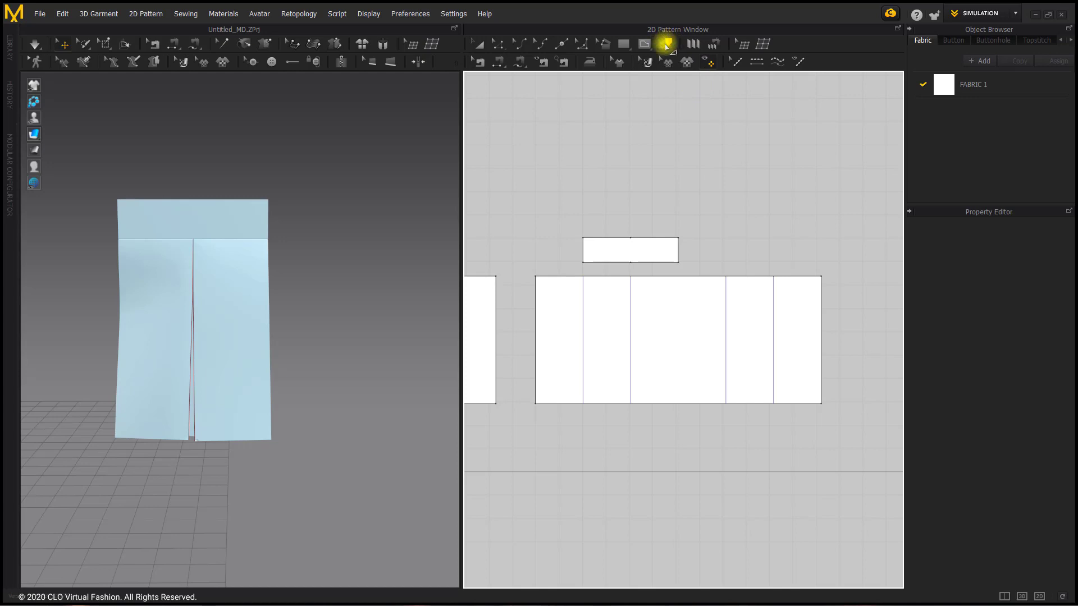
{"action": "left_click", "coordinate": [666, 42]}
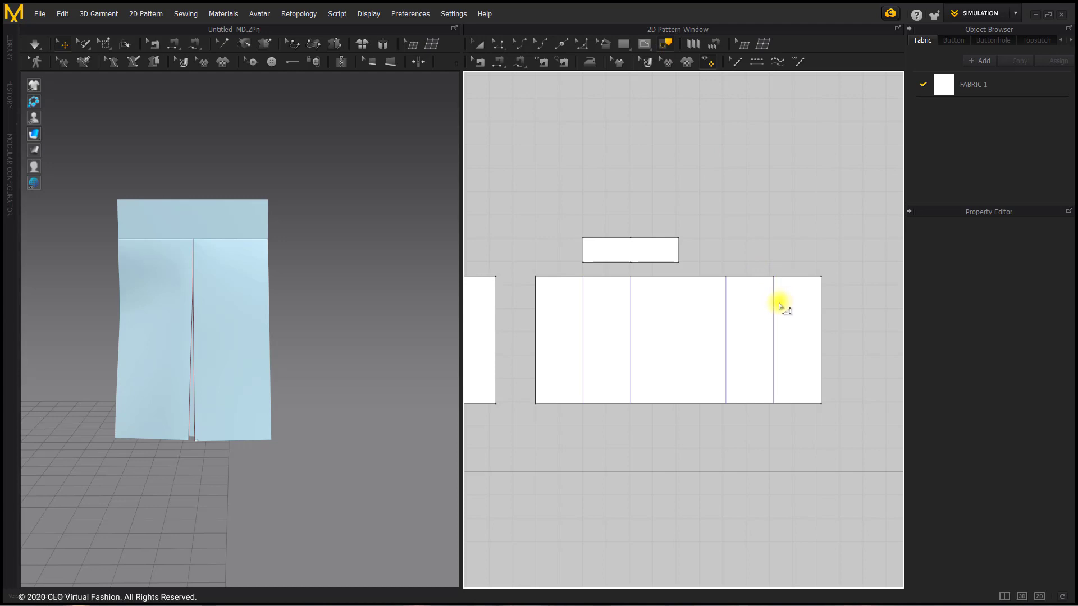
{"action": "key", "text": "Delete"}
{"action": "left_click", "coordinate": [728, 315]}
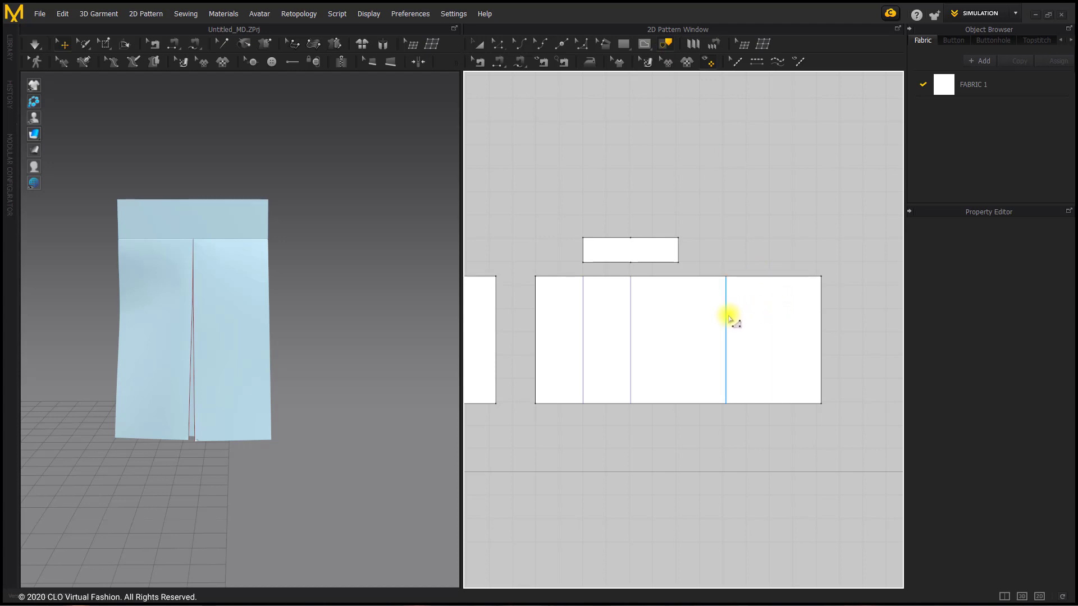
{"action": "key", "text": "Delete"}
{"action": "left_click", "coordinate": [631, 321]}
{"action": "key", "text": "Delete"}
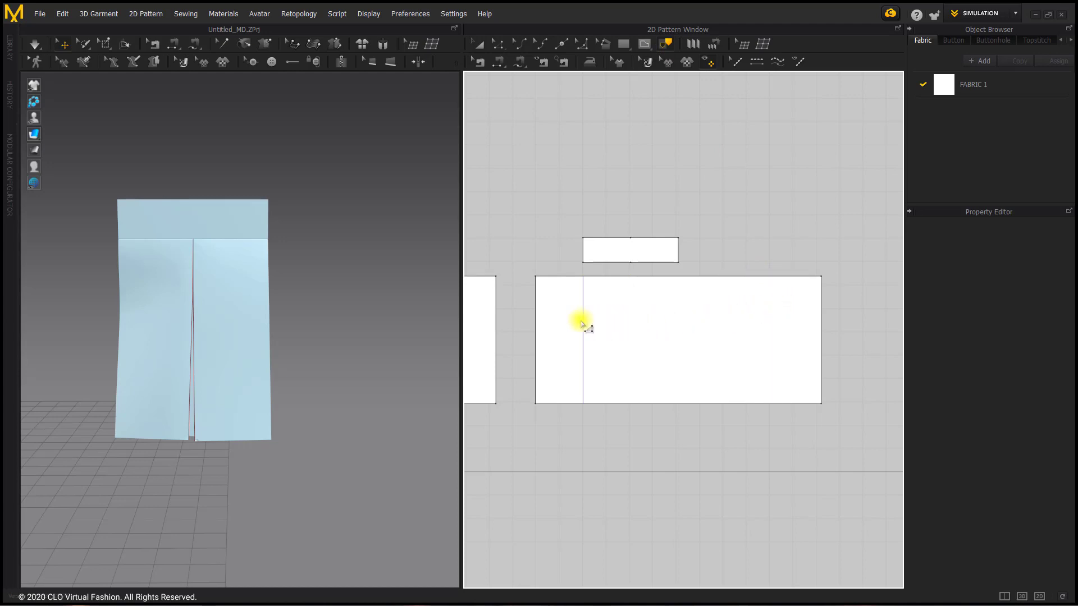
{"action": "key", "text": "Delete"}
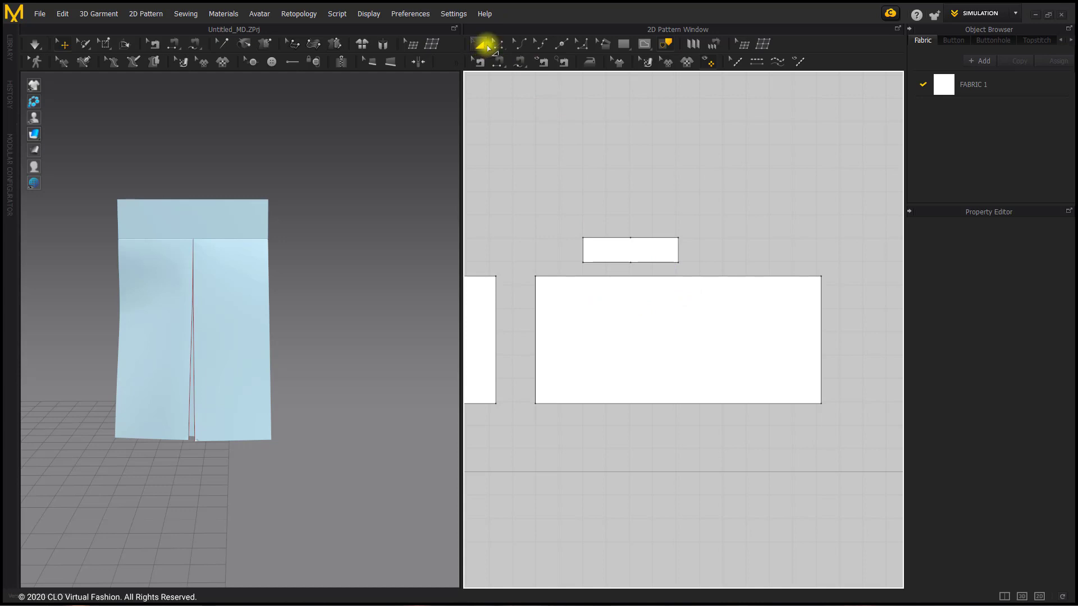
Widen the copied large pattern to the right until it is about 1684 mm wide
{"action": "left_click", "coordinate": [482, 45]}
{"action": "left_click", "coordinate": [796, 341]}
{"action": "left_click_drag", "start_coordinate": [832, 339], "coordinate": [900, 335]}
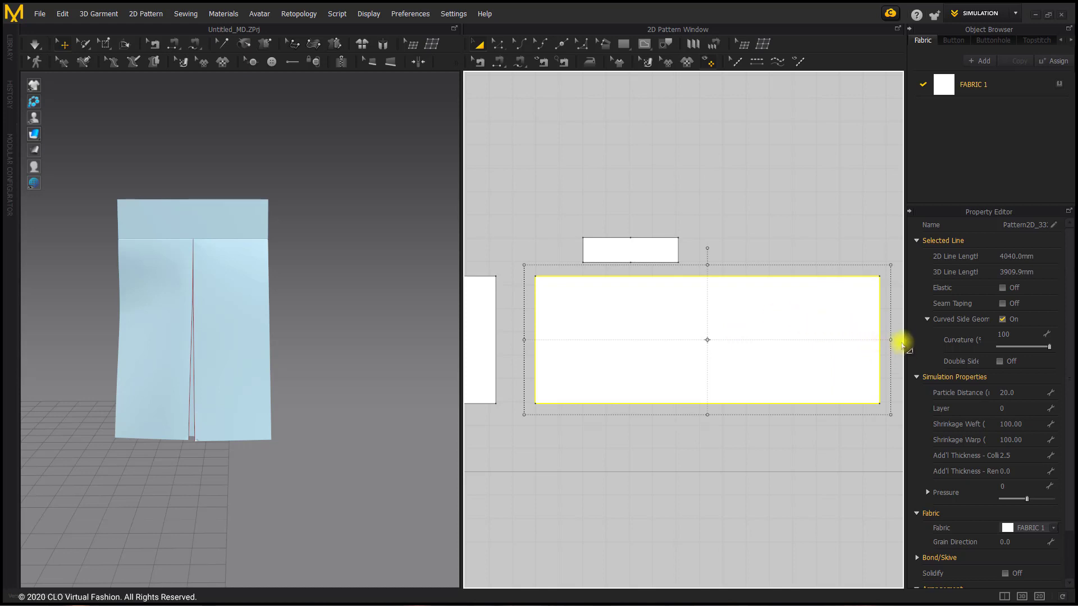
{"action": "left_click_drag", "start_coordinate": [891, 340], "coordinate": [905, 341]}
{"action": "scroll", "coordinate": [606, 291], "scroll_direction": "down", "scroll_amount": 3}
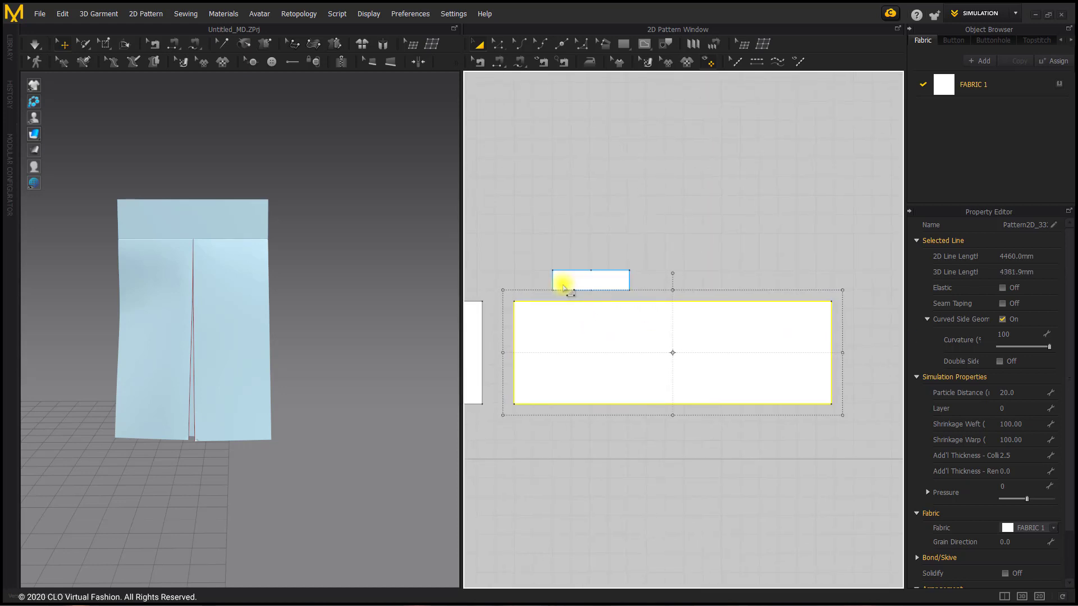
Offset internal lines along the curve between the widened pattern's two side edges, with 50 offsets and Straight Line on
{"action": "left_click", "coordinate": [498, 43]}
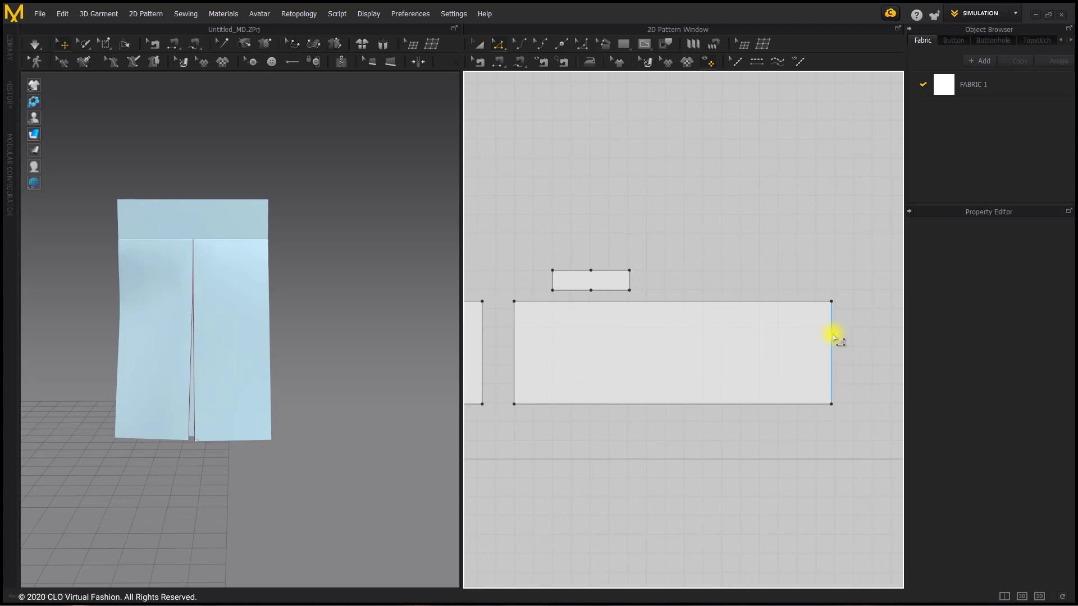
{"action": "left_click", "coordinate": [832, 336]}
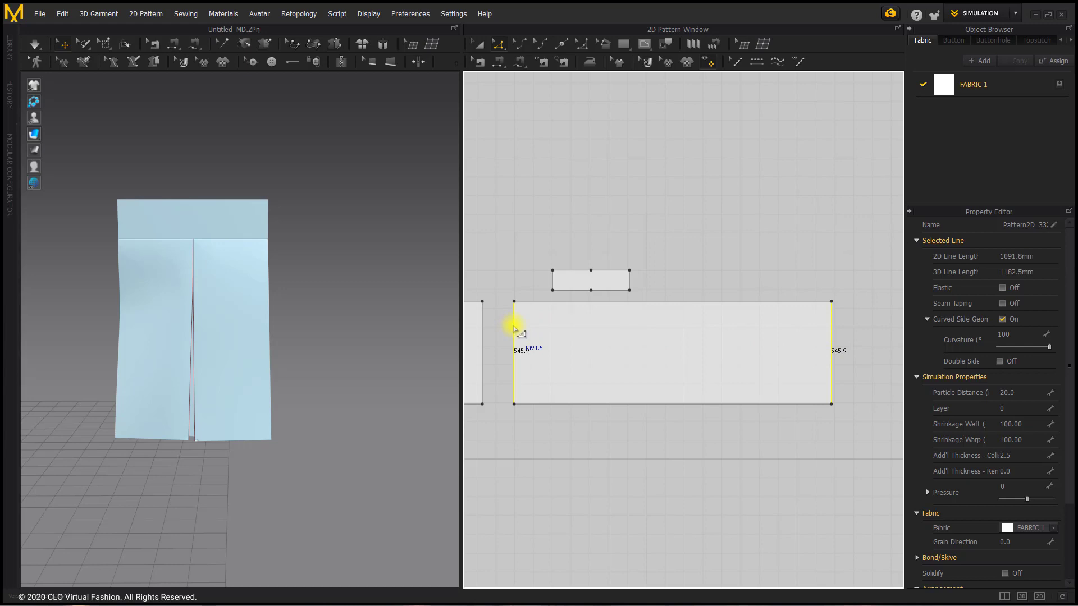
{"action": "right_click", "coordinate": [514, 329]}
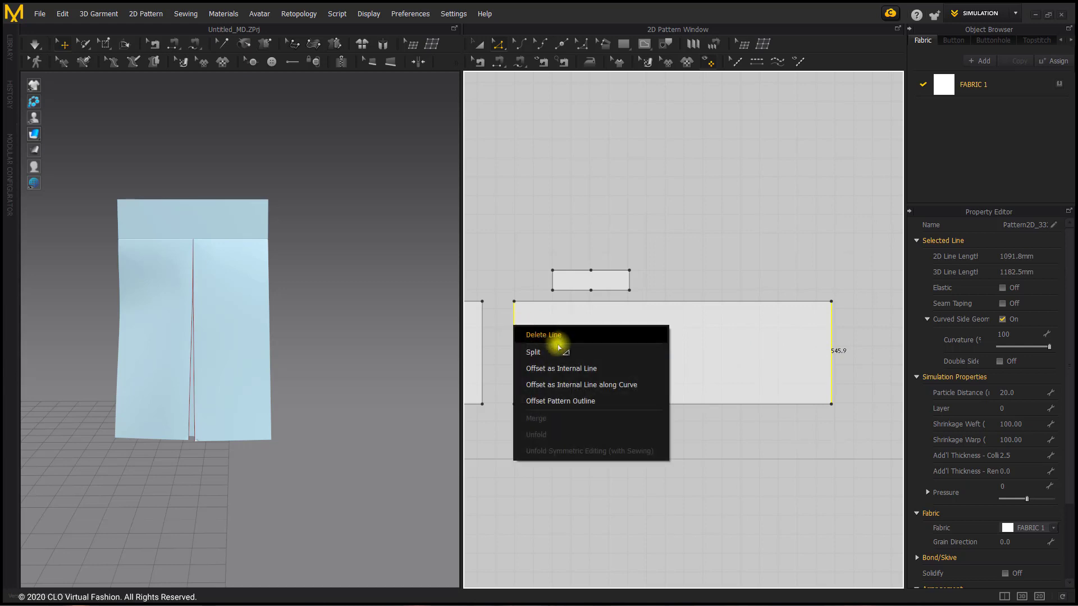
{"action": "left_click", "coordinate": [572, 386]}
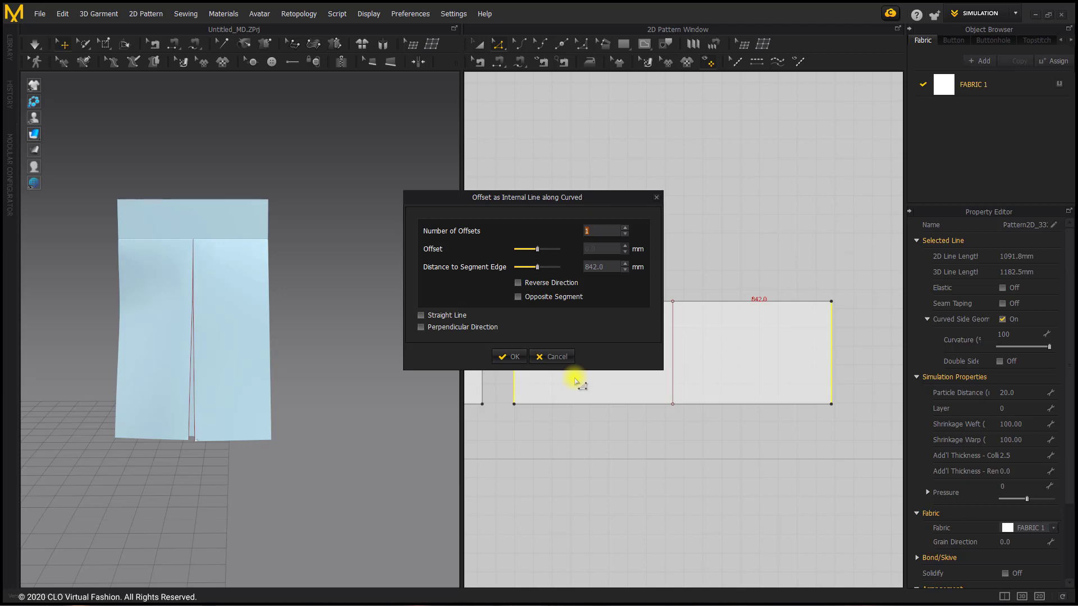
{"action": "left_click_drag", "start_coordinate": [534, 197], "coordinate": [339, 158]}
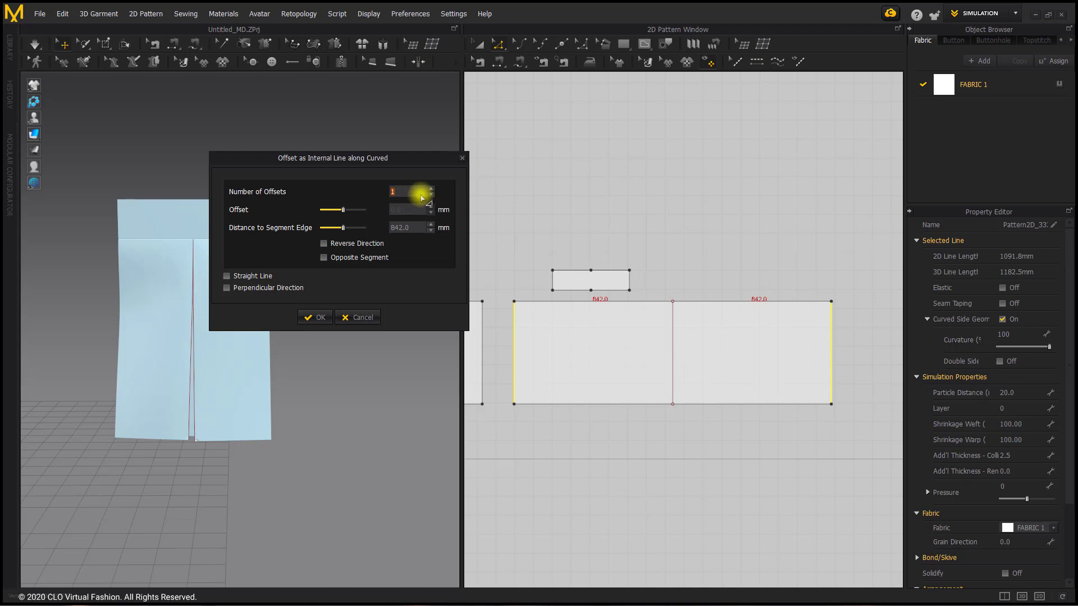
{"action": "type", "text": "40"}
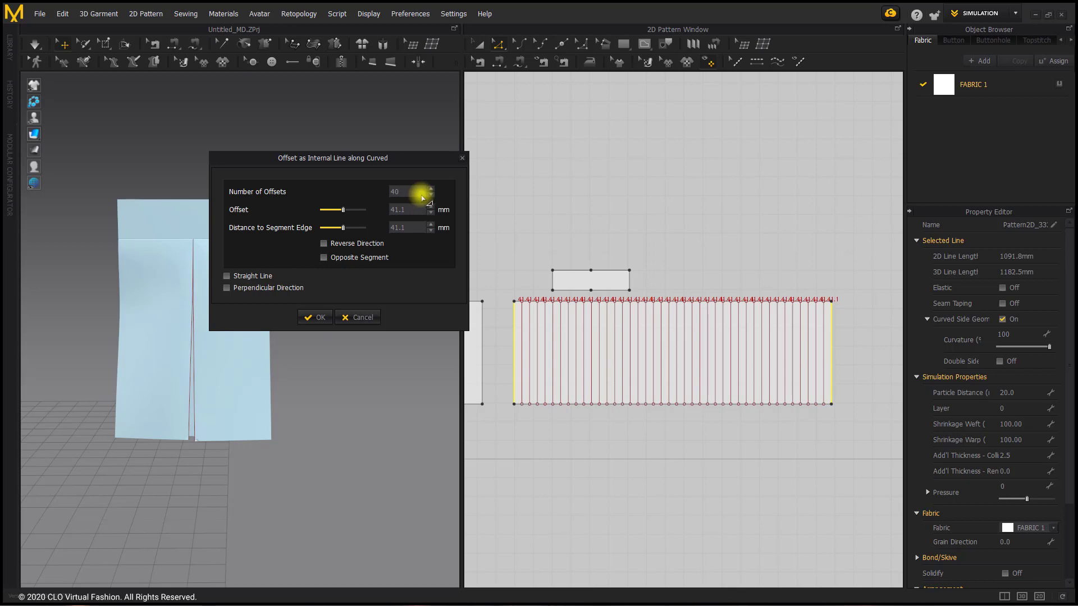
{"action": "key", "text": "BackSpace"}
{"action": "key", "text": "BackSpace"}
{"action": "type", "text": "50"}
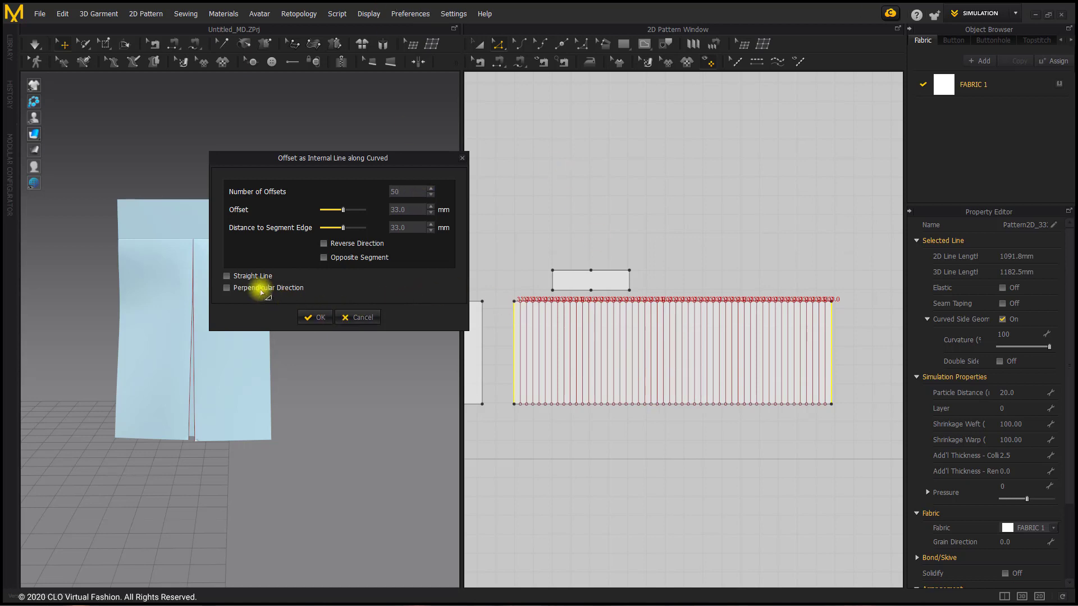
{"action": "left_click", "coordinate": [227, 276]}
{"action": "left_click", "coordinate": [314, 316]}
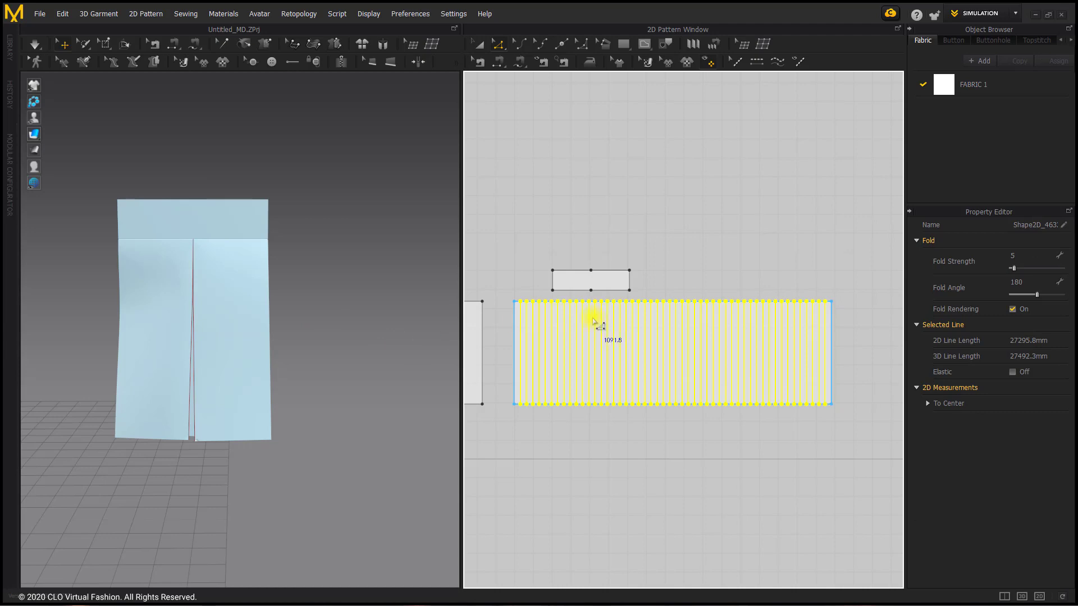
Extend/trim the new internal lines to the pattern outline, adding points where they meet it
{"action": "right_click", "coordinate": [595, 321]}
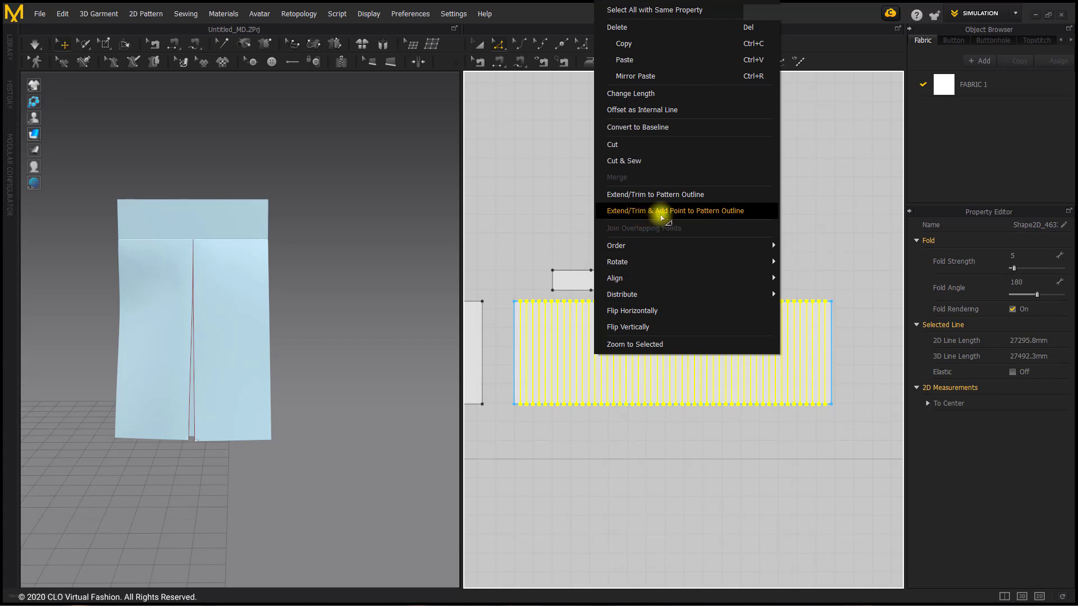
{"action": "left_click", "coordinate": [685, 212]}
{"action": "left_click", "coordinate": [750, 256]}
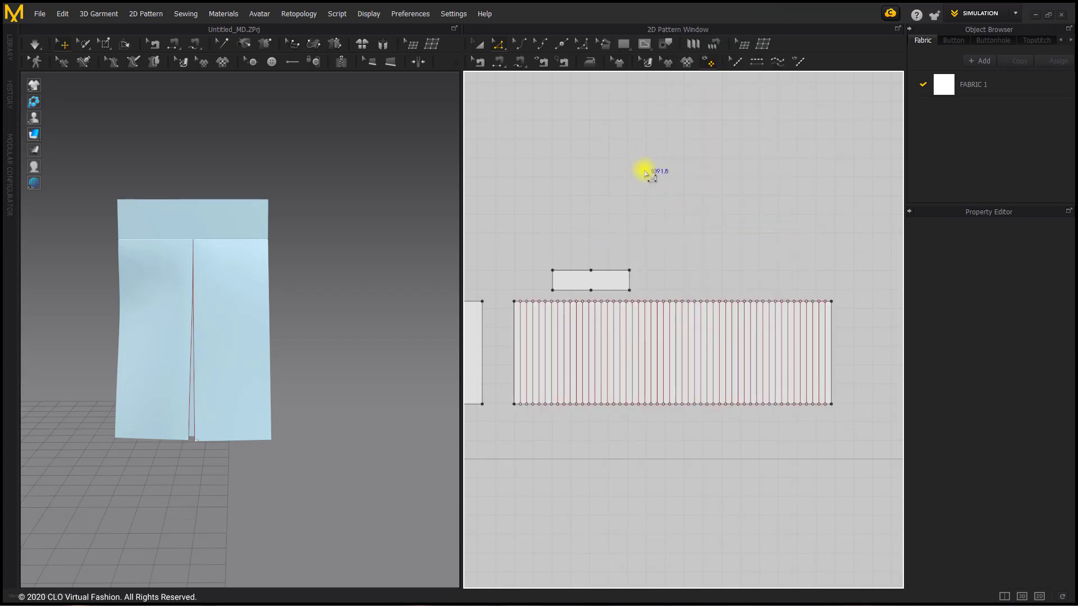
{"action": "left_click", "coordinate": [692, 51]}
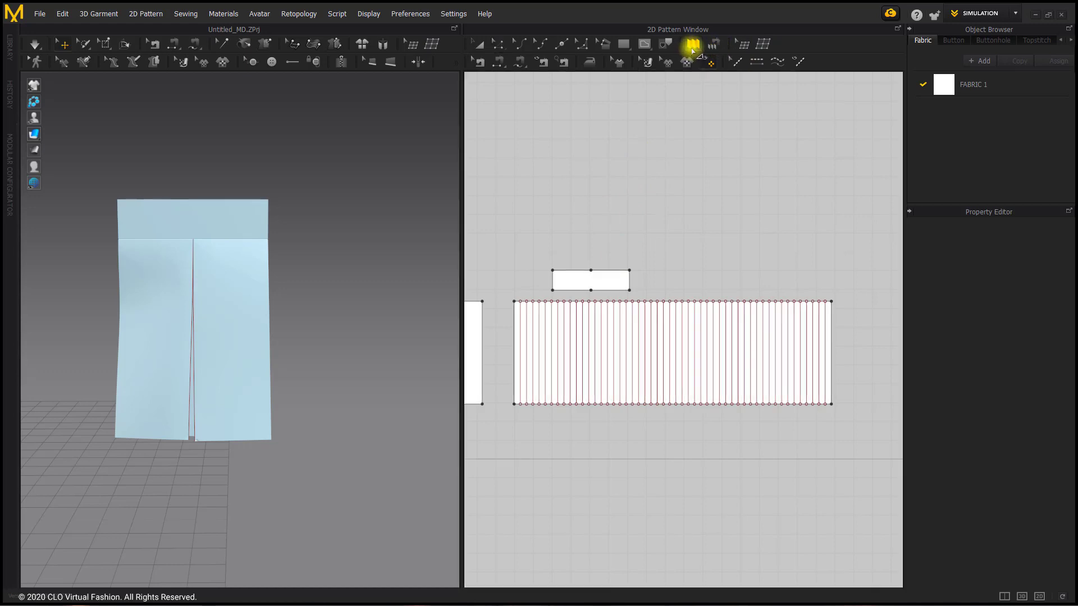
{"action": "left_click", "coordinate": [696, 144]}
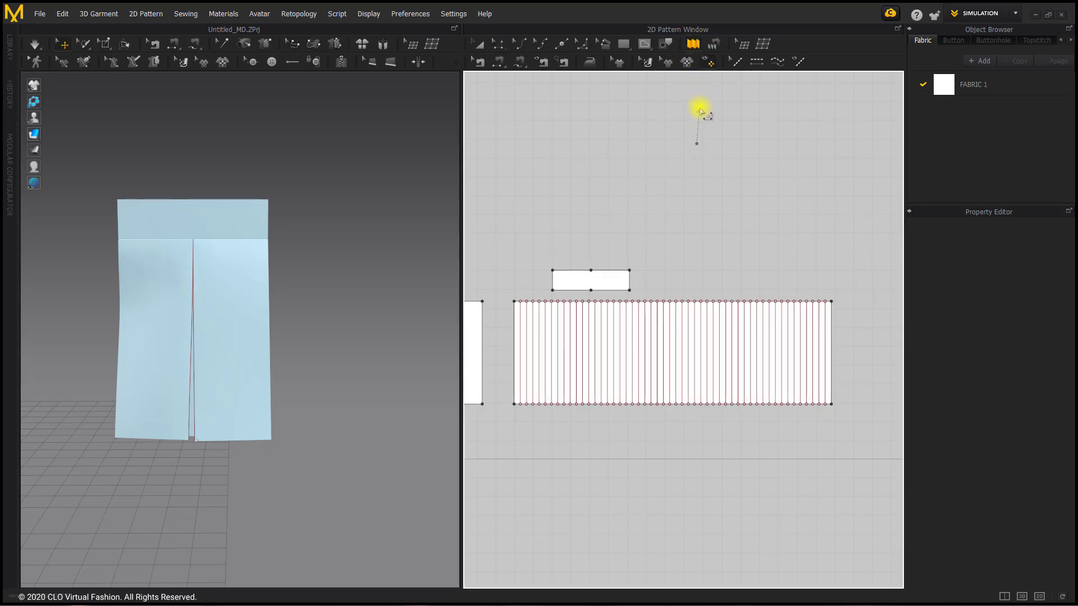
{"action": "left_click", "coordinate": [497, 44]}
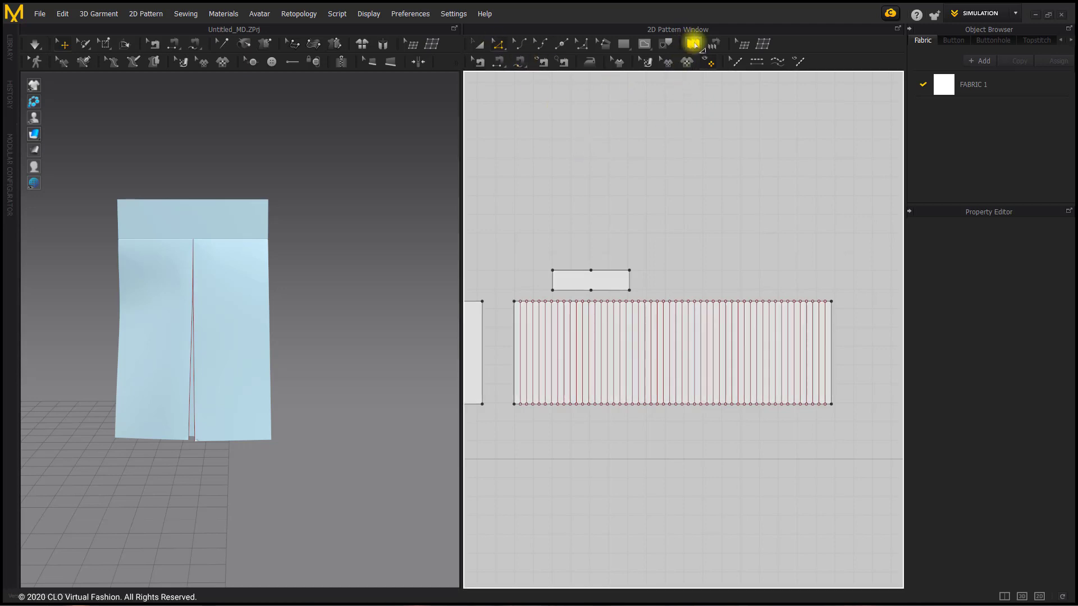
Apply Pleats Fold across all internal lines from left to right, using Accordion Pleats with fold angles 0 - 360
{"action": "left_click", "coordinate": [693, 44]}
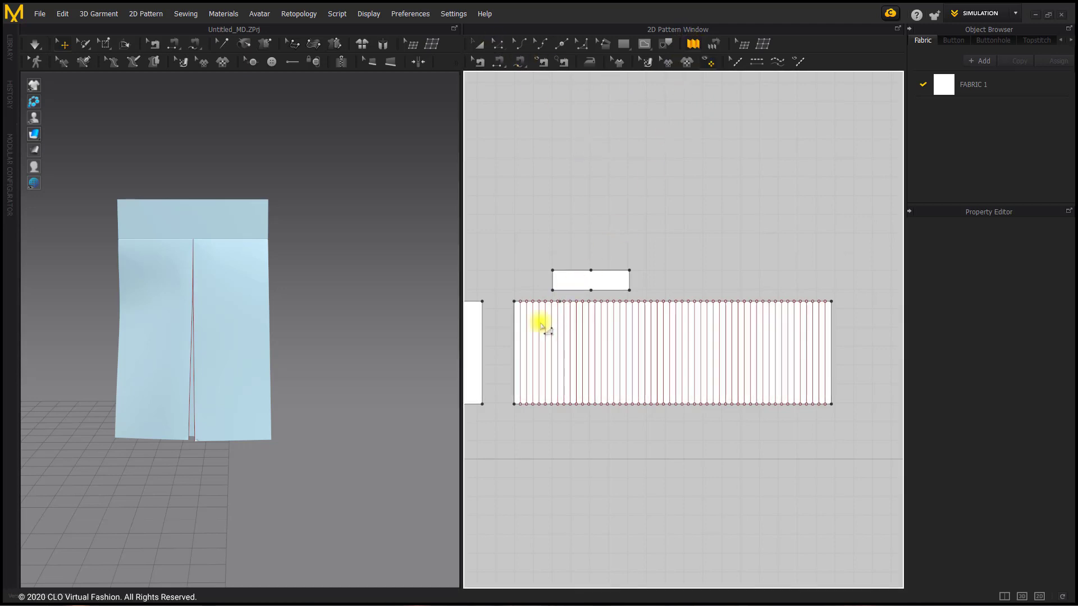
{"action": "left_click", "coordinate": [506, 340]}
{"action": "double_click", "coordinate": [840, 346]}
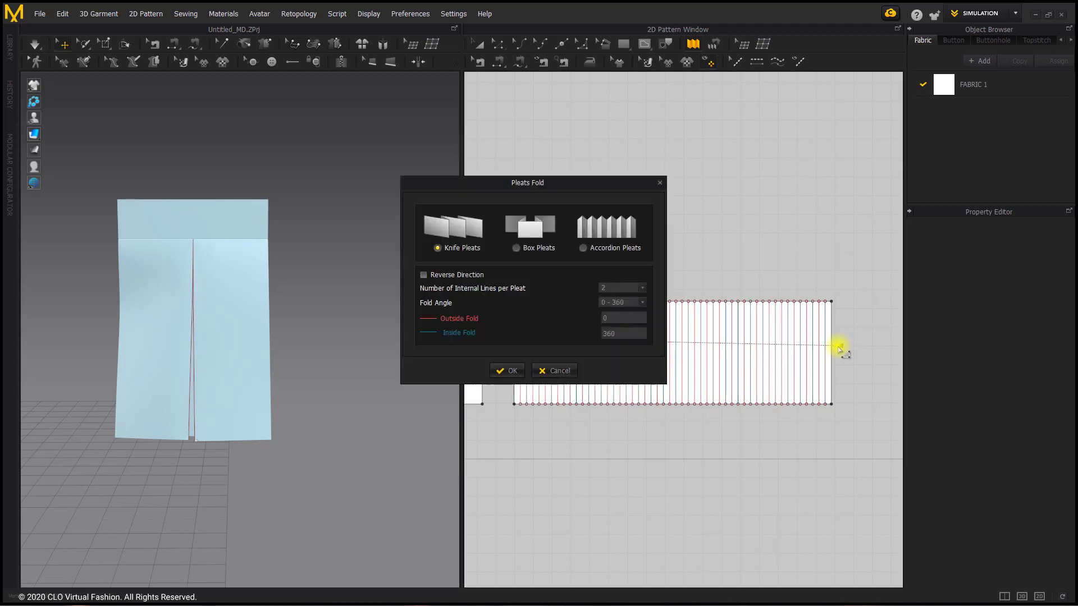
{"action": "left_click", "coordinate": [586, 251]}
{"action": "left_click_drag", "start_coordinate": [530, 182], "coordinate": [356, 102]}
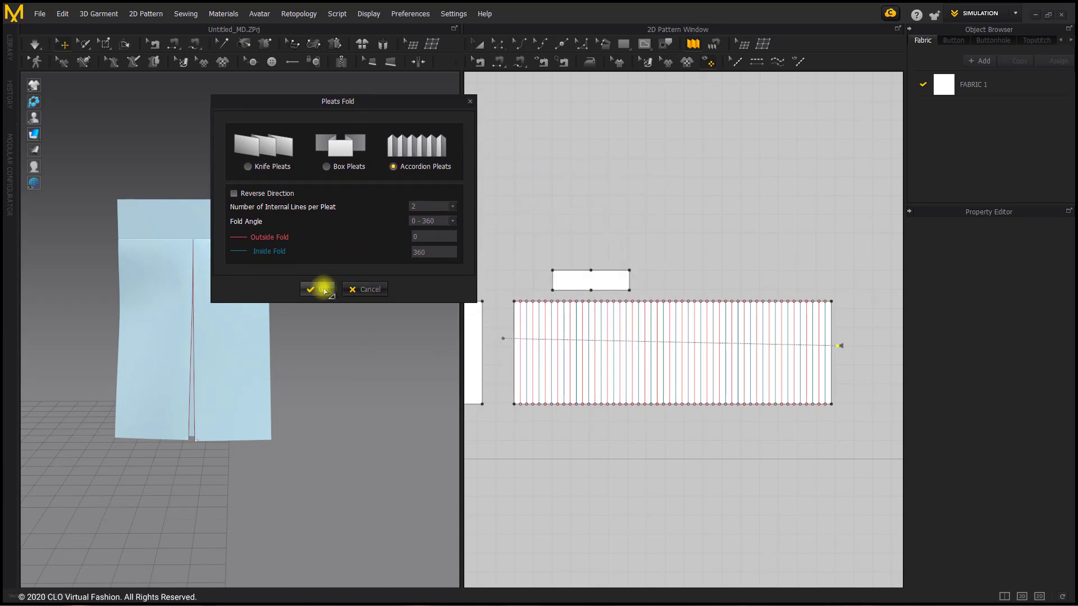
{"action": "left_click", "coordinate": [320, 289]}
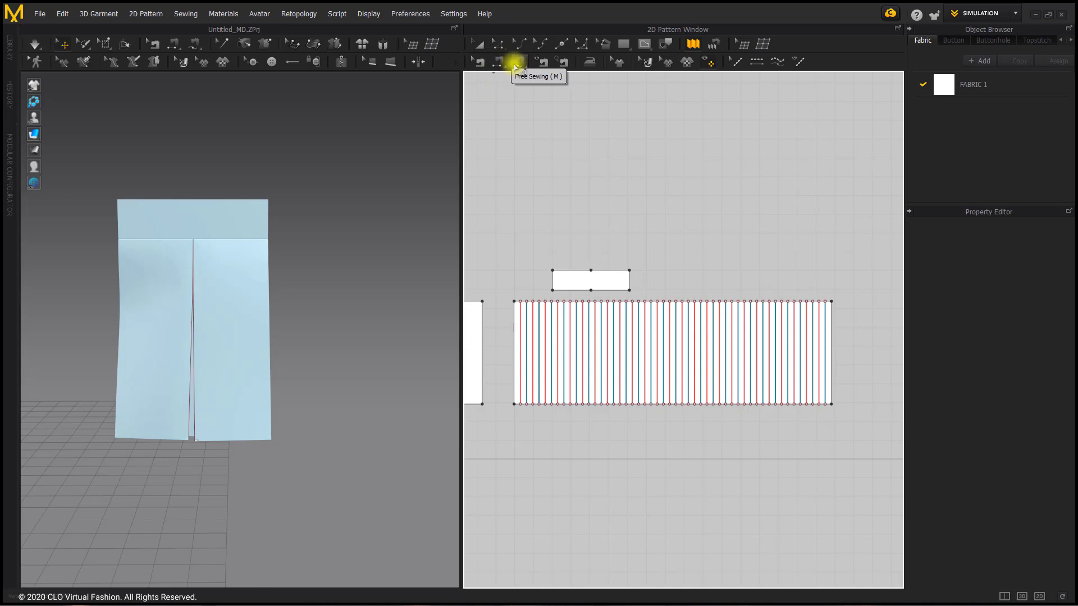
Use Free Sewing to join the small rectangle's full bottom edge to the accordion-pleat pattern's full top edge, left to right
{"action": "left_click", "coordinate": [497, 63]}
{"action": "left_click", "coordinate": [559, 290]}
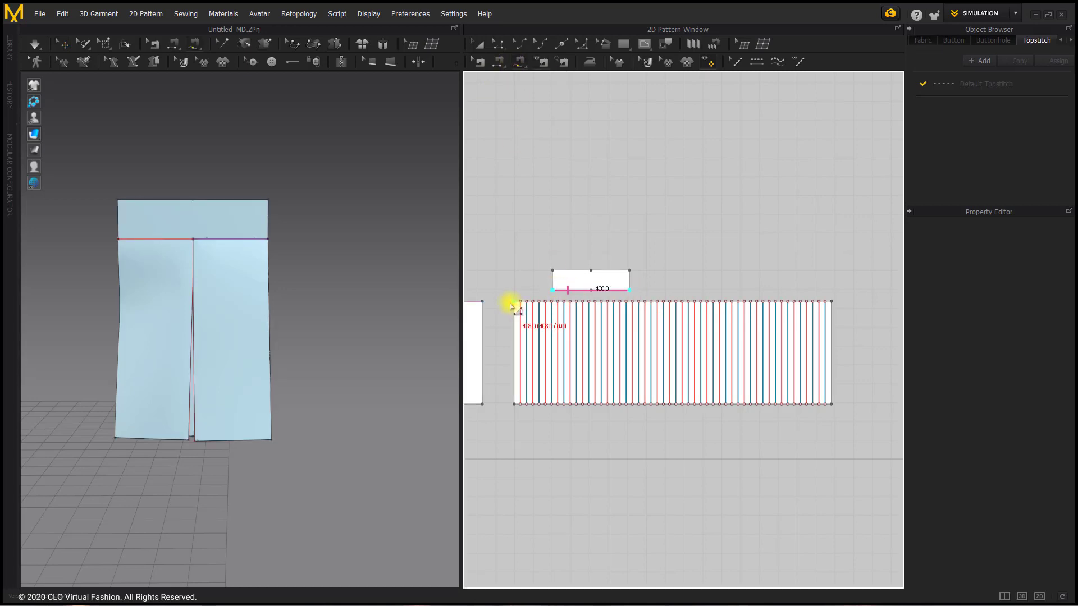
{"action": "left_click", "coordinate": [835, 301]}
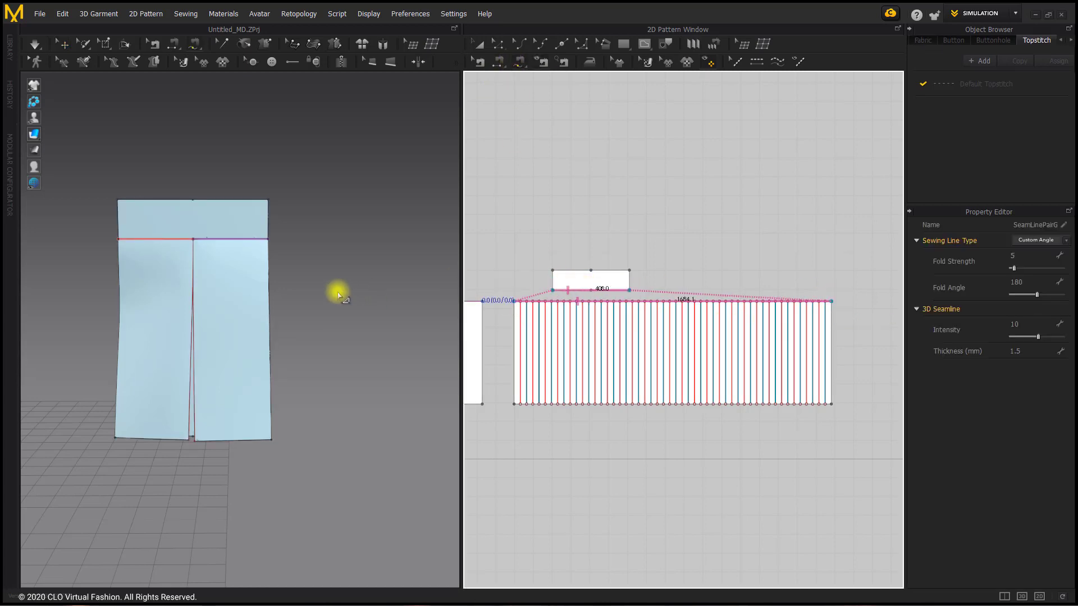
Reset the accordion-pleat pattern to its 2D arrangement in the 3D garment and start the simulation
{"action": "scroll", "coordinate": [339, 311], "scroll_direction": "down", "scroll_amount": 3}
{"action": "middle_click_drag", "start_coordinate": [338, 313], "coordinate": [171, 309]}
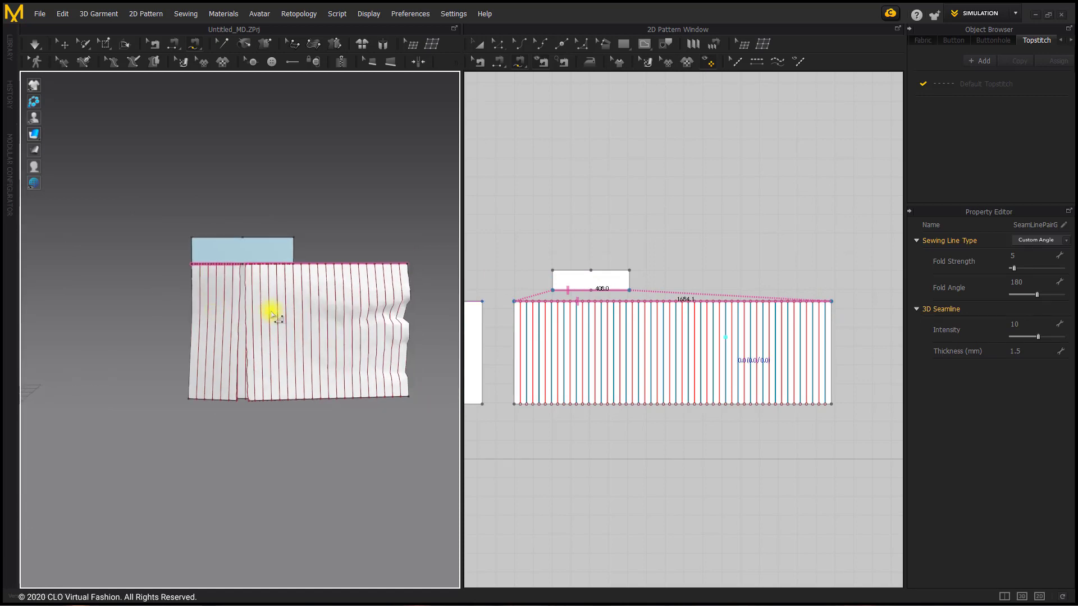
{"action": "left_click", "coordinate": [63, 45]}
{"action": "left_click", "coordinate": [277, 312]}
{"action": "right_click", "coordinate": [275, 312]}
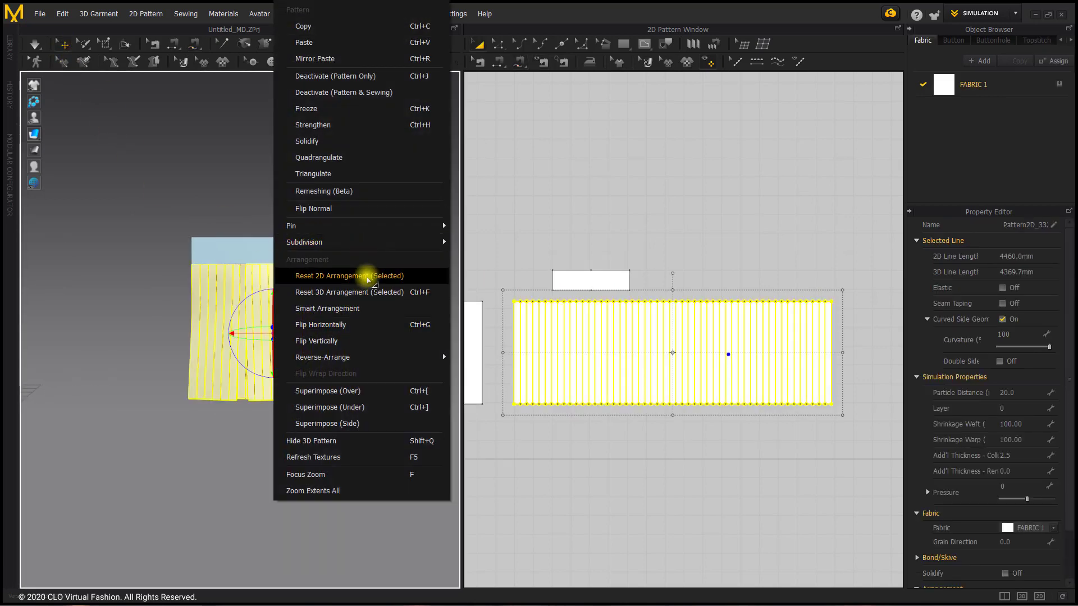
{"action": "left_click", "coordinate": [368, 277]}
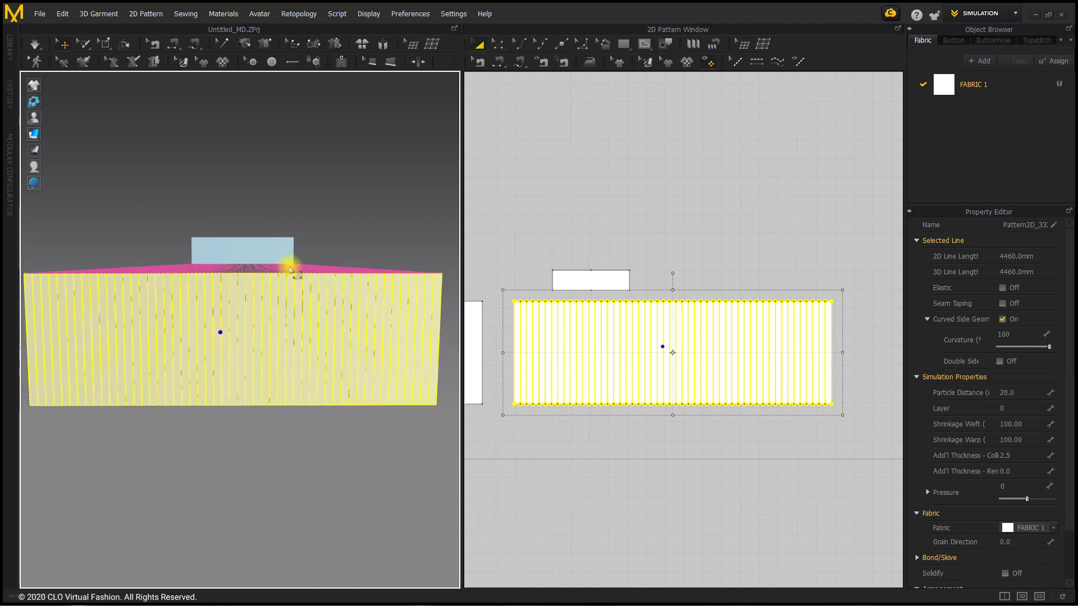
{"action": "left_click", "coordinate": [34, 44]}
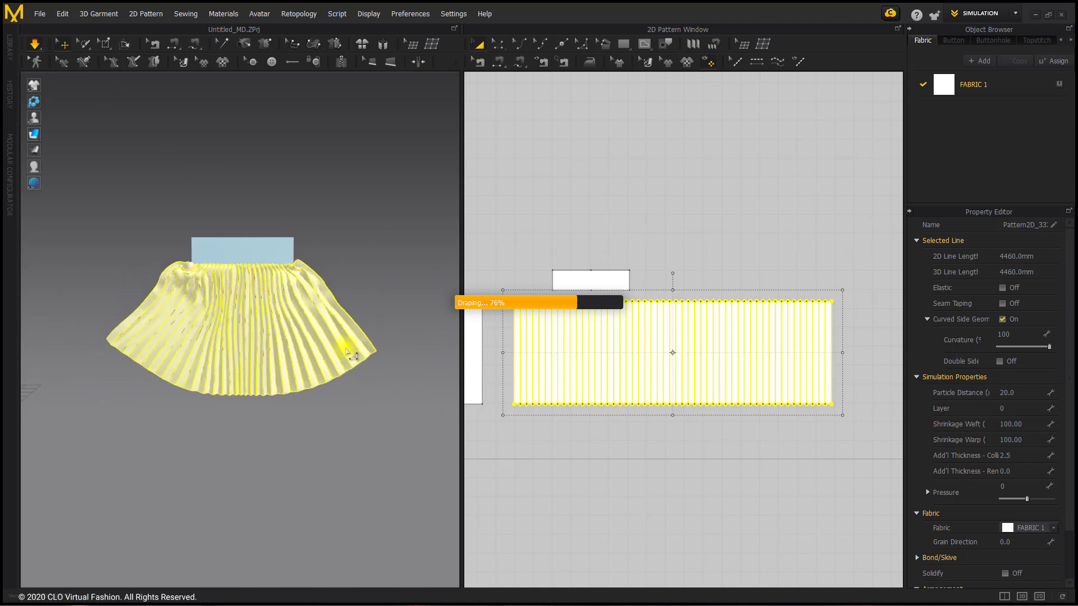
Pull both flared sides of the accordion-pleat cloth inward and down while the simulation runs
{"action": "left_click_drag", "start_coordinate": [320, 332], "coordinate": [305, 376]}
{"action": "left_click_drag", "start_coordinate": [193, 341], "coordinate": [204, 404]}
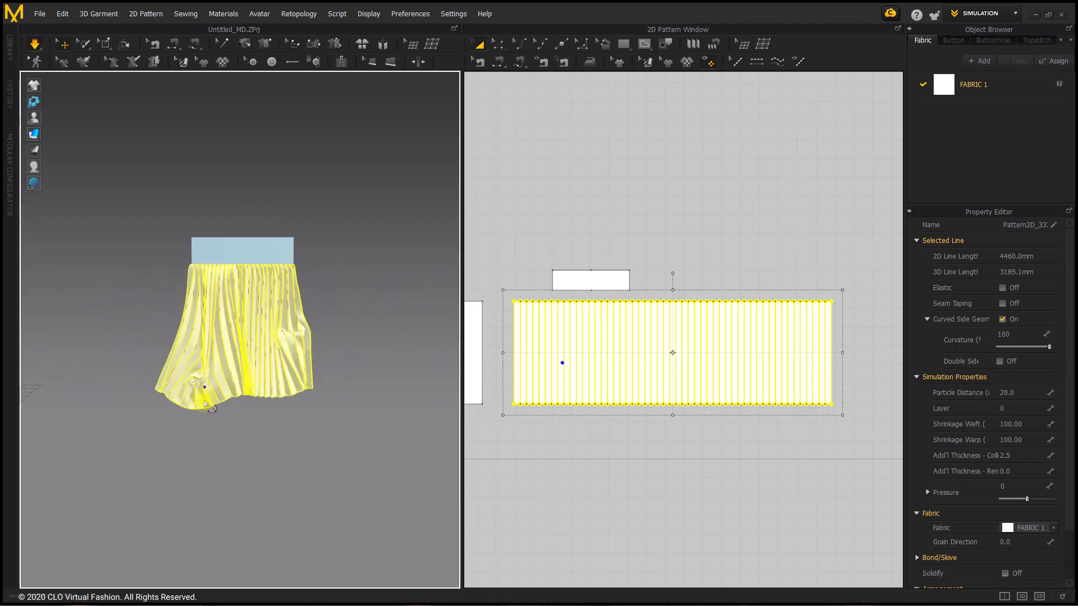
{"action": "left_click", "coordinate": [336, 371]}
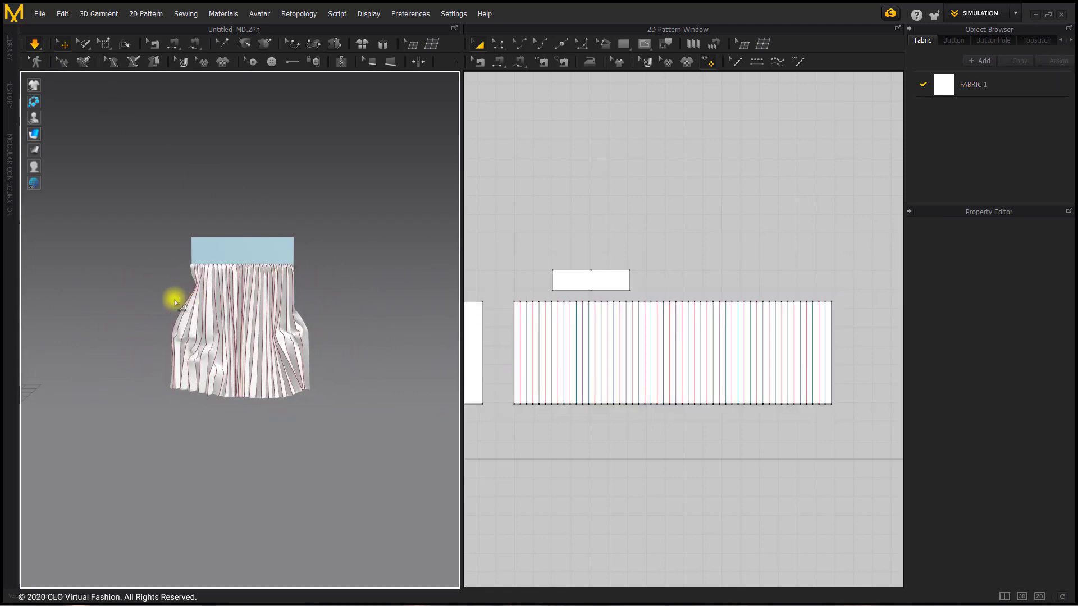
Set Gravity to -9800 in the simulation properties
{"action": "scroll", "coordinate": [175, 303], "scroll_direction": "down", "scroll_amount": 2}
{"action": "middle_click_drag", "start_coordinate": [174, 303], "coordinate": [249, 351]}
{"action": "scroll", "coordinate": [262, 309], "scroll_direction": "down", "scroll_amount": 2}
{"action": "scroll", "coordinate": [266, 349], "scroll_direction": "up", "scroll_amount": 1}
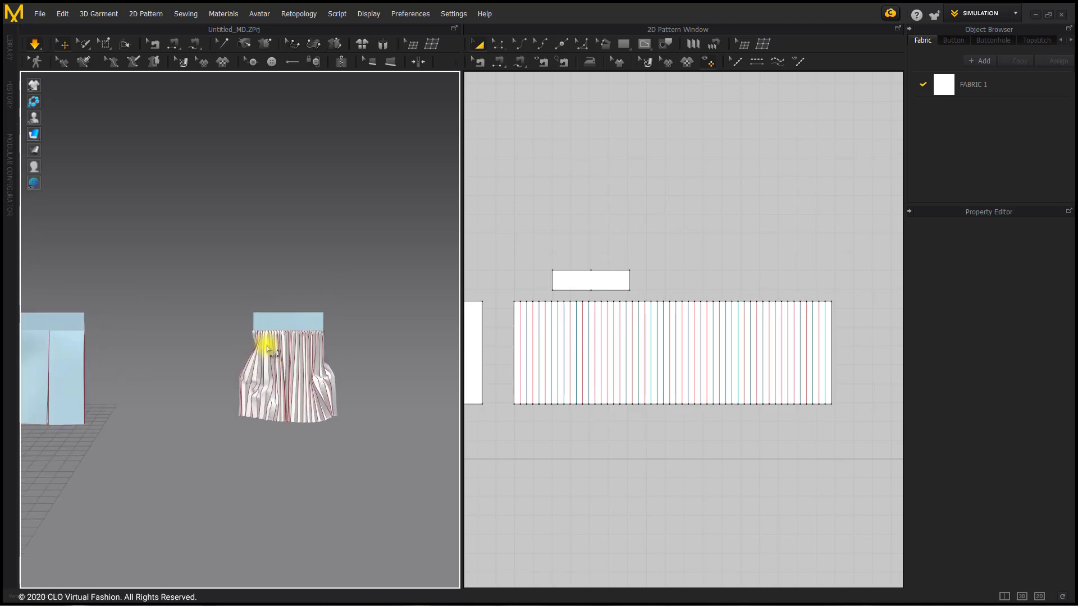
{"action": "right_click", "coordinate": [211, 319]}
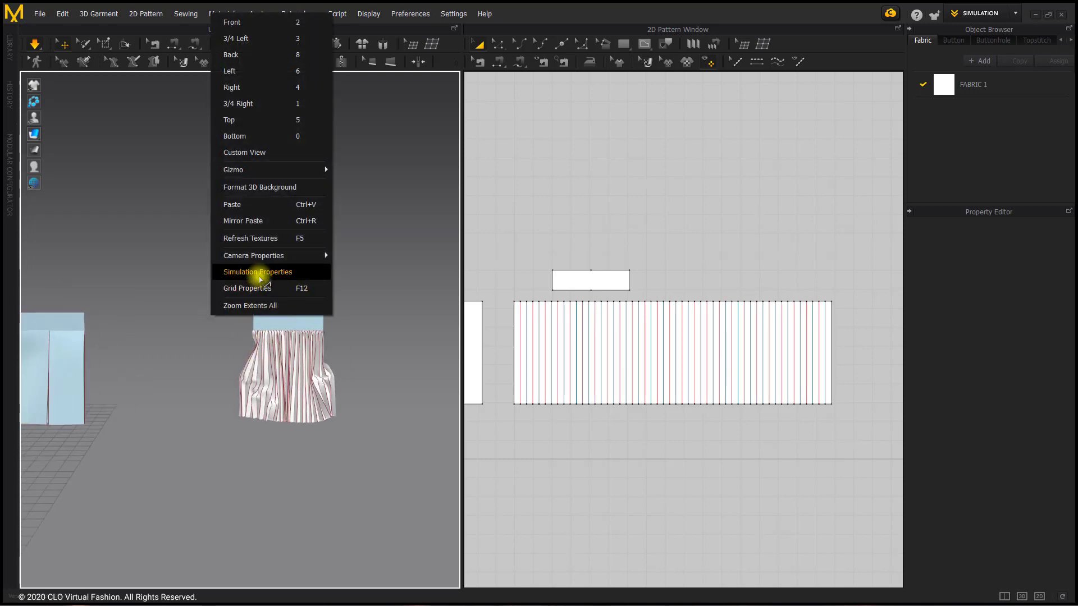
{"action": "left_click", "coordinate": [259, 273]}
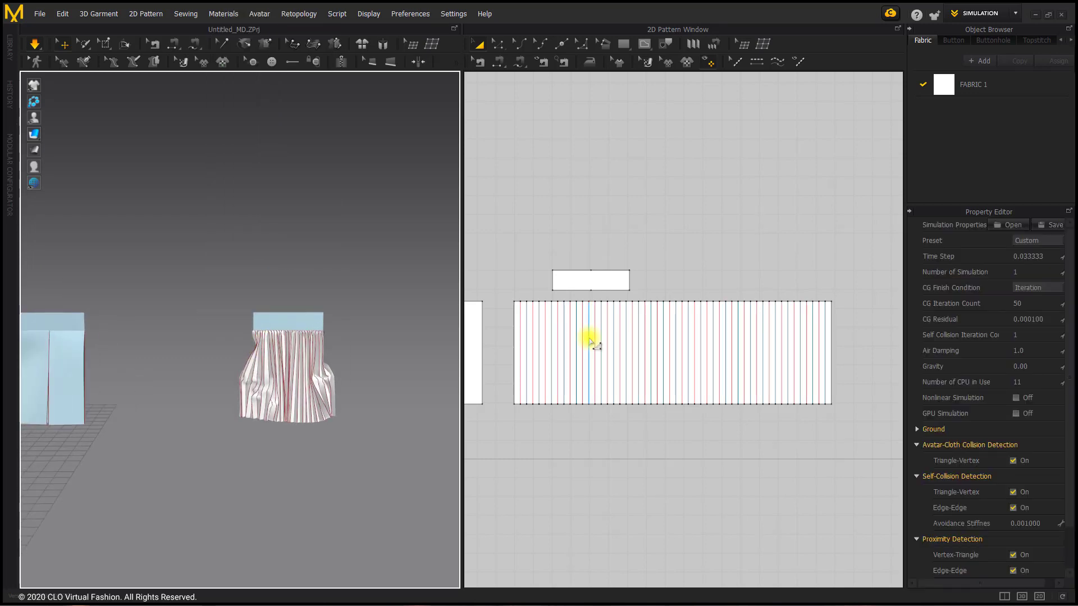
{"action": "left_click", "coordinate": [1056, 363]}
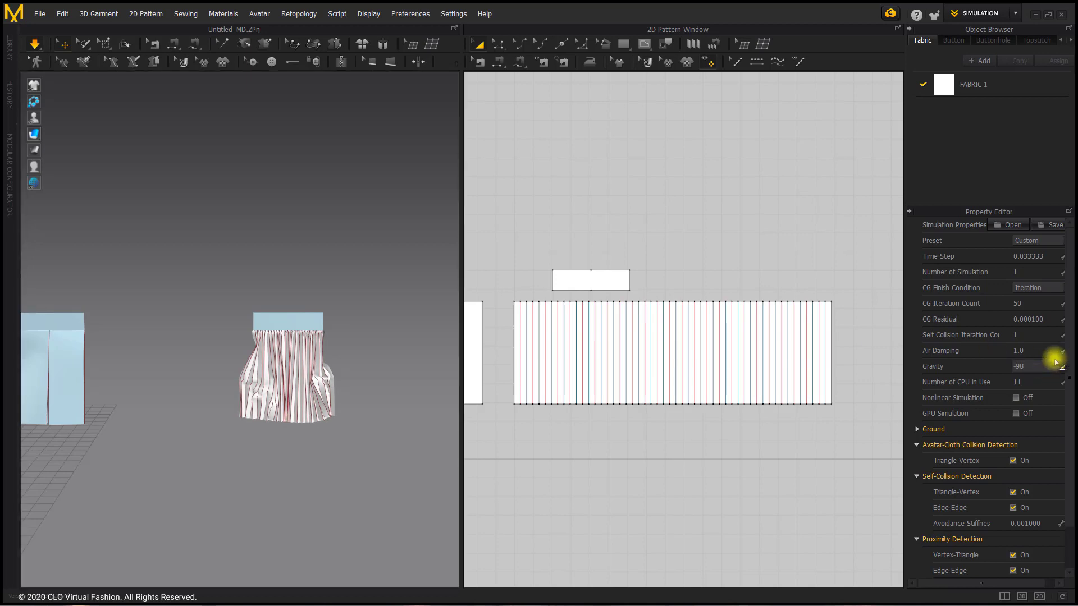
{"action": "key", "text": "Return"}
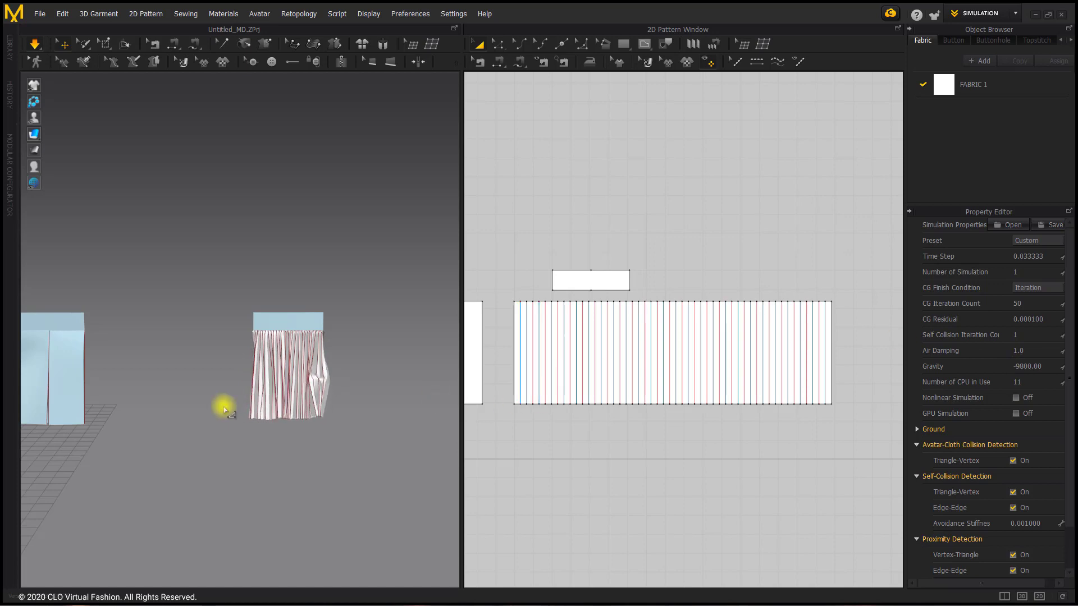
Pull the bulging side of the accordion pleats straight, and apply Strengthen to the accordion-pleat pattern
{"action": "left_click_drag", "start_coordinate": [323, 409], "coordinate": [223, 410]}
{"action": "scroll", "coordinate": [312, 402], "scroll_direction": "up", "scroll_amount": 3}
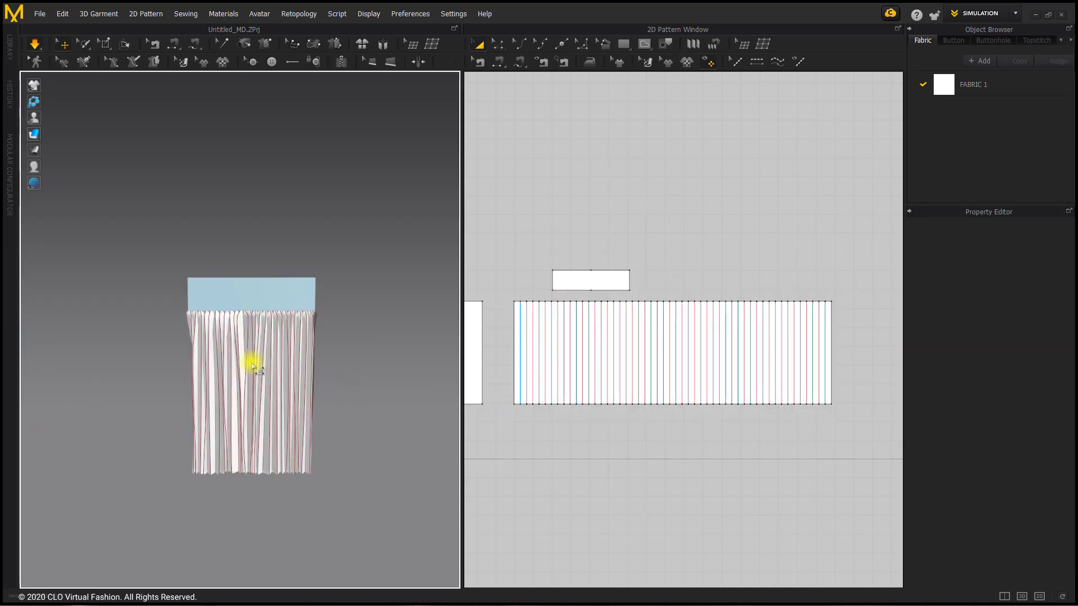
{"action": "right_click", "coordinate": [250, 361]}
{"action": "left_click", "coordinate": [297, 141]}
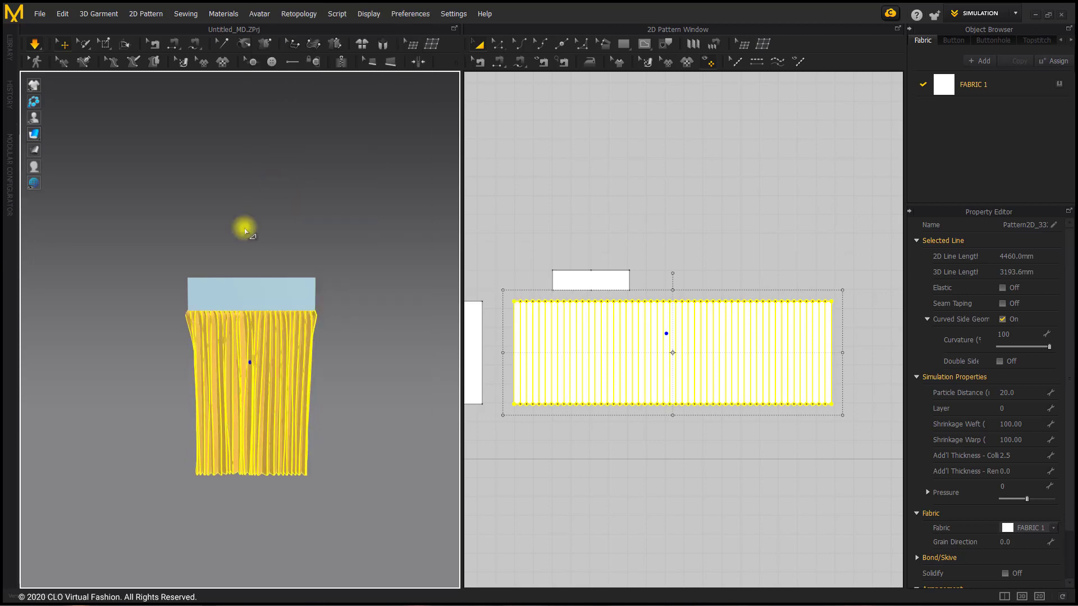
Unstrengthen the accordion-pleat pattern in the 3D garment
{"action": "right_click", "coordinate": [259, 353]}
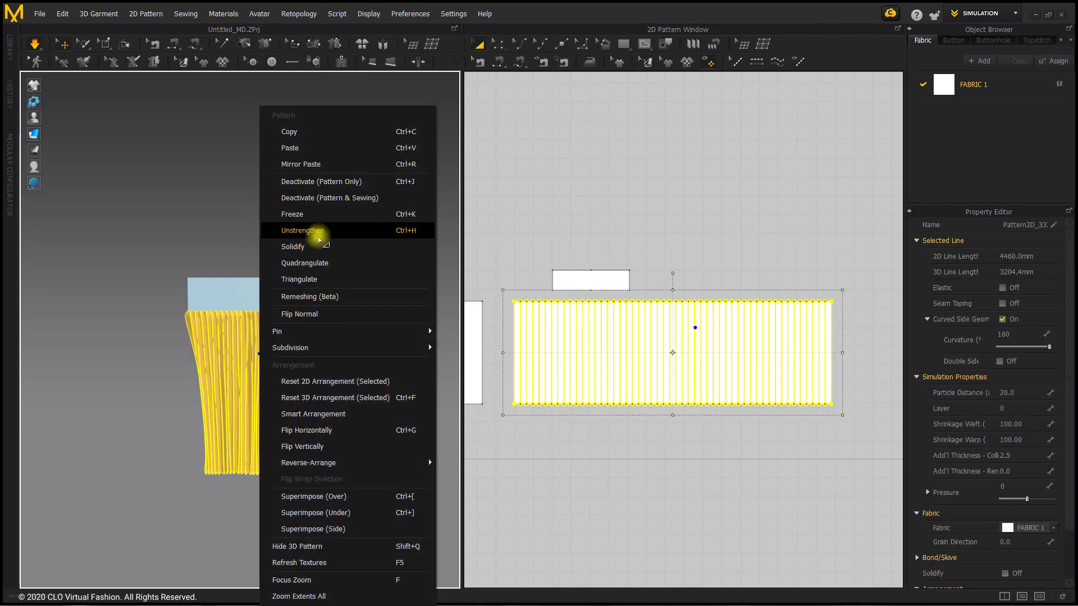
{"action": "left_click", "coordinate": [318, 236]}
{"action": "left_click", "coordinate": [342, 345]}
{"action": "scroll", "coordinate": [264, 396], "scroll_direction": "up", "scroll_amount": 3}
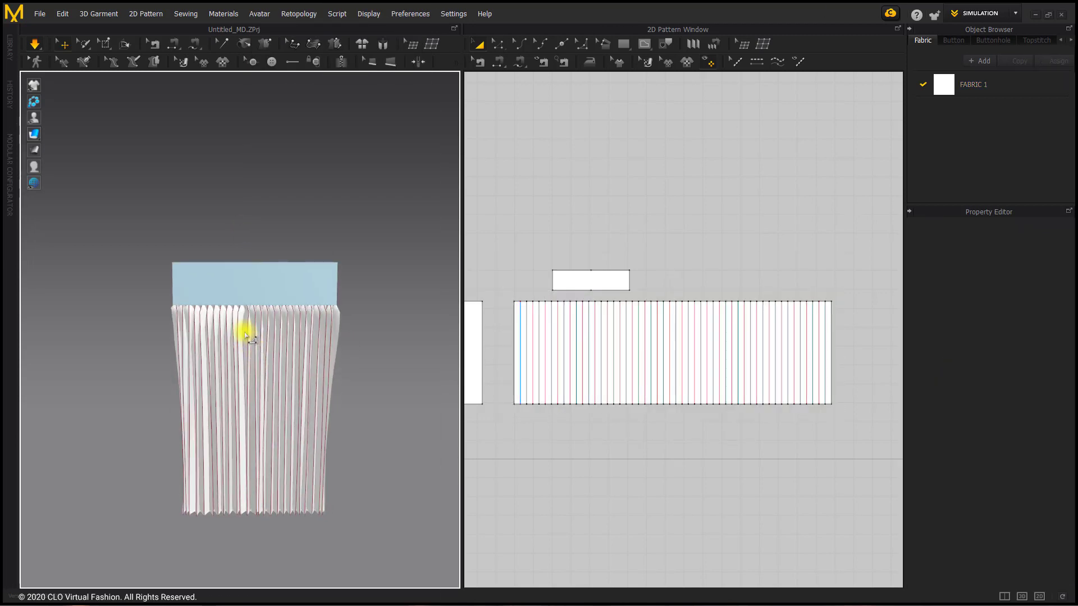
Pull the lower right and lower left edges of the simulating accordion-pleat cloth outward to test how the pleats hang
{"action": "left_click", "coordinate": [244, 332]}
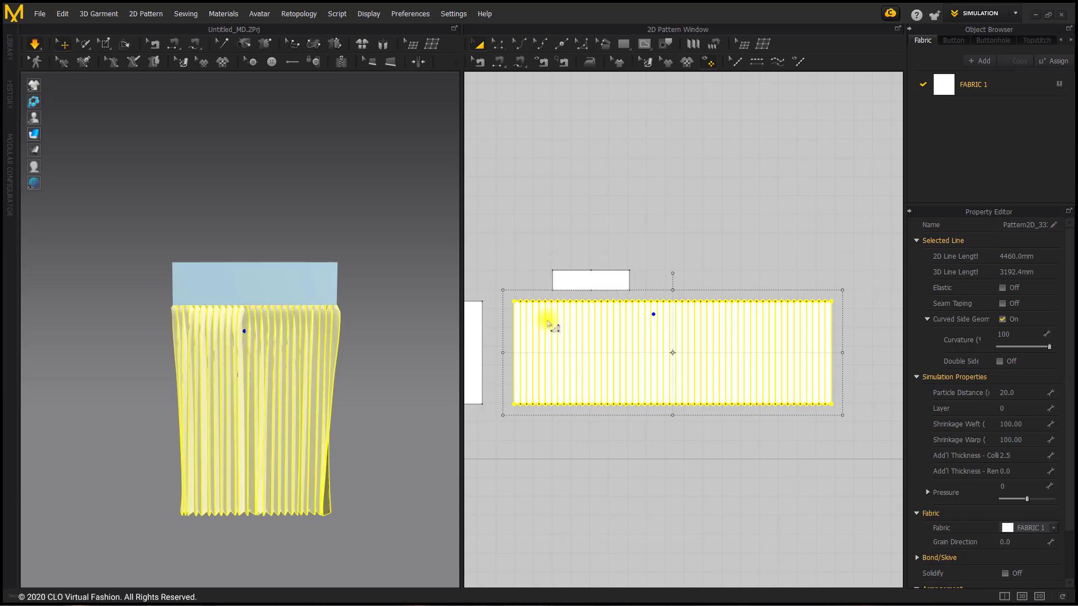
{"action": "scroll", "coordinate": [308, 364], "scroll_direction": "down", "scroll_amount": 4}
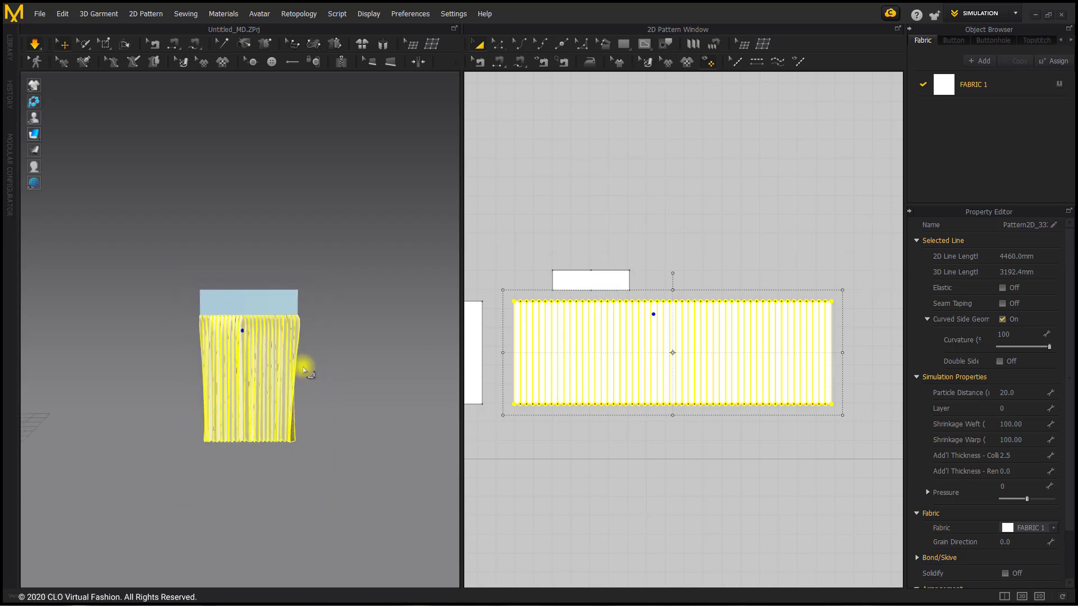
{"action": "scroll", "coordinate": [305, 372], "scroll_direction": "up", "scroll_amount": 4}
{"action": "scroll", "coordinate": [304, 368], "scroll_direction": "down", "scroll_amount": 4}
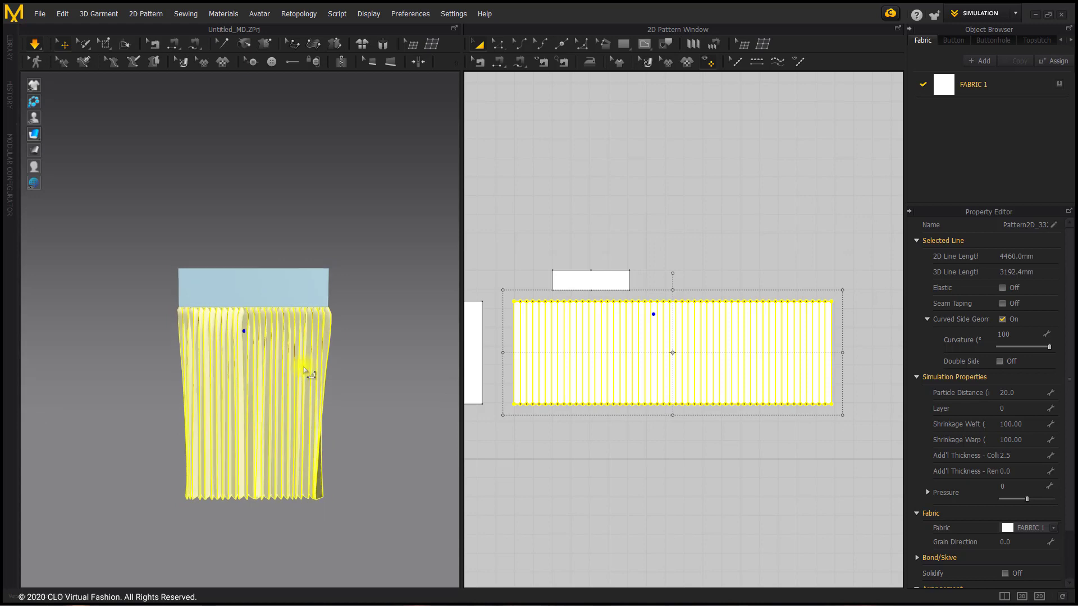
{"action": "middle_click_drag", "start_coordinate": [225, 388], "coordinate": [262, 398]}
{"action": "scroll", "coordinate": [268, 395], "scroll_direction": "up", "scroll_amount": 4}
{"action": "left_click", "coordinate": [216, 352]}
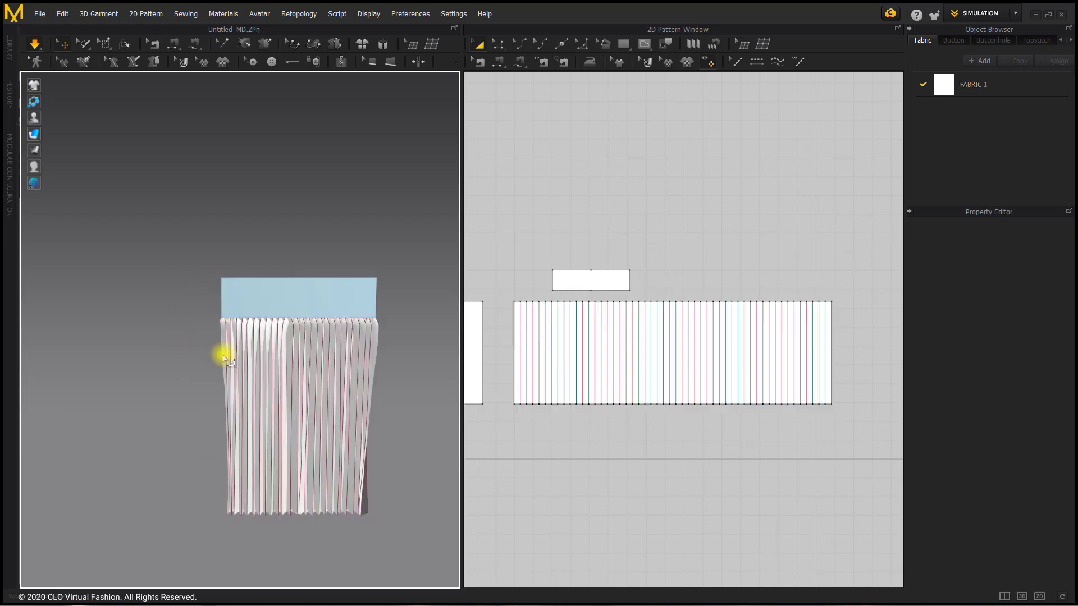
{"action": "scroll", "coordinate": [305, 366], "scroll_direction": "up", "scroll_amount": 1}
{"action": "middle_click_drag", "start_coordinate": [305, 366], "coordinate": [268, 330]}
{"action": "left_click_drag", "start_coordinate": [336, 453], "coordinate": [440, 399]}
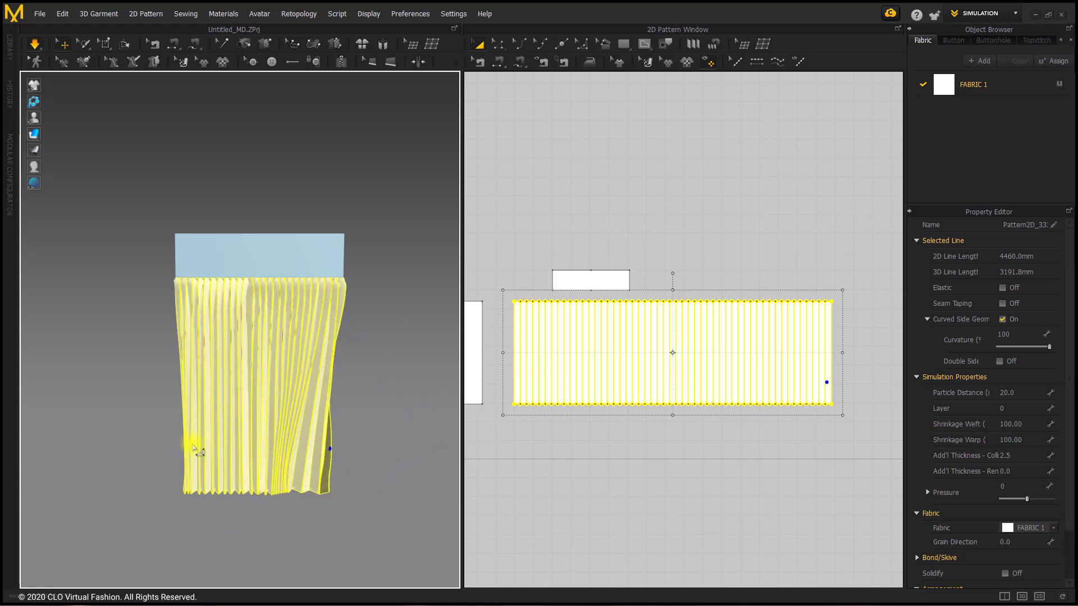
{"action": "left_click_drag", "start_coordinate": [192, 445], "coordinate": [84, 405]}
Unfreeze and unstrengthen the box-pleat pattern, and pull its lower right panel outward to test the drape
{"action": "middle_click_drag", "start_coordinate": [77, 400], "coordinate": [295, 368]}
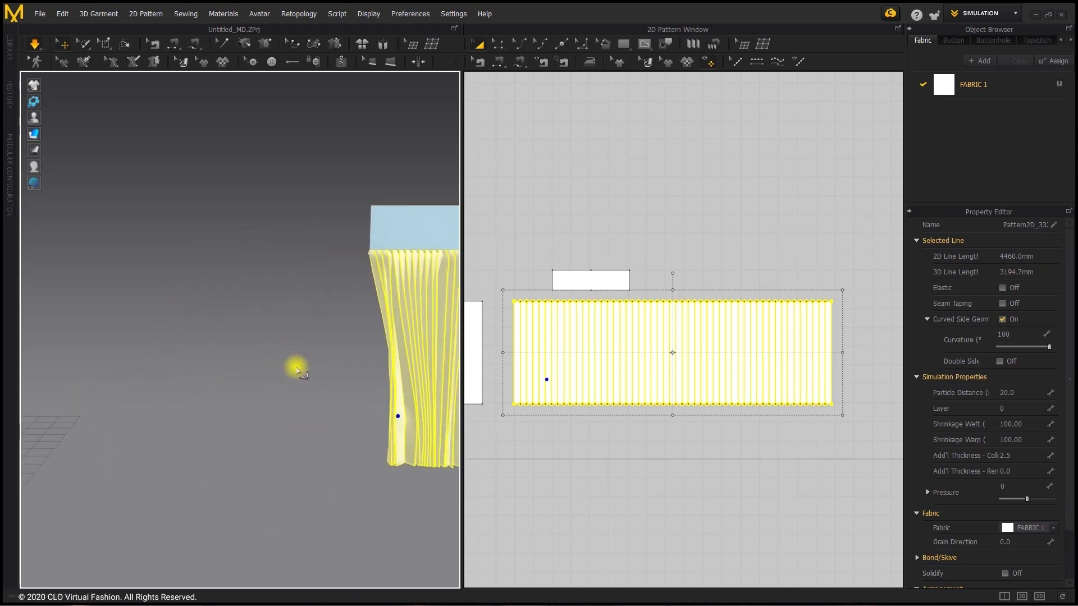
{"action": "middle_click_drag", "start_coordinate": [201, 376], "coordinate": [418, 405]}
{"action": "left_click", "coordinate": [282, 379]}
{"action": "right_click", "coordinate": [282, 380]}
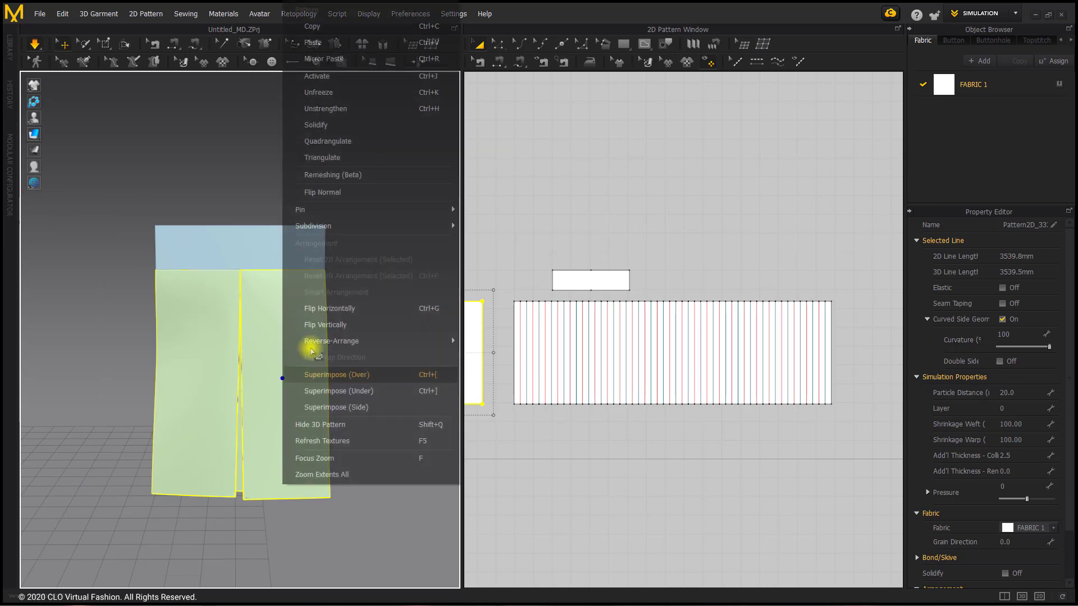
{"action": "left_click", "coordinate": [349, 85]}
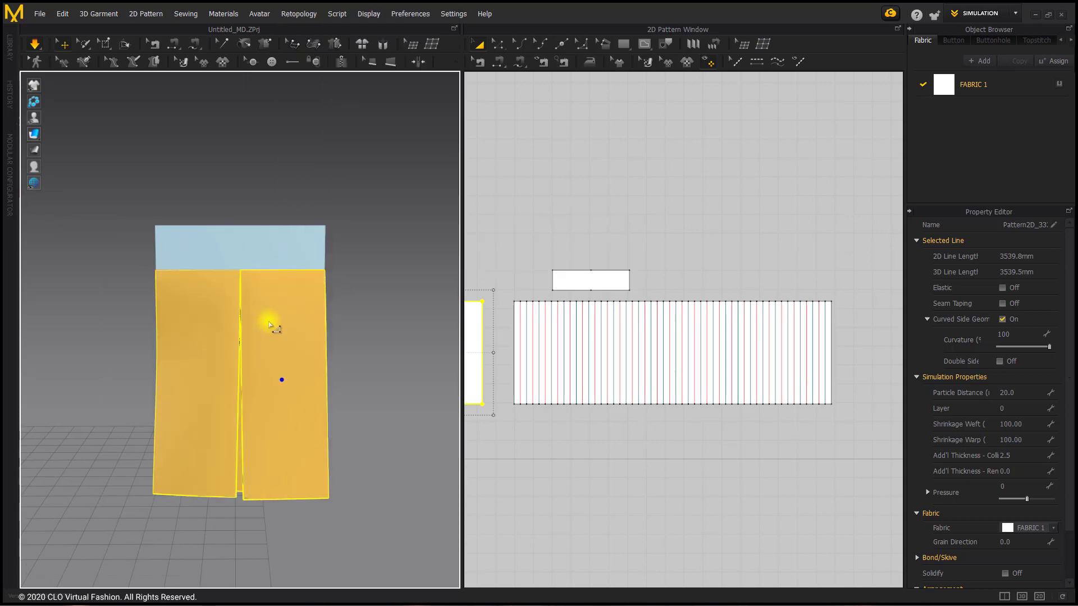
{"action": "right_click", "coordinate": [269, 320]}
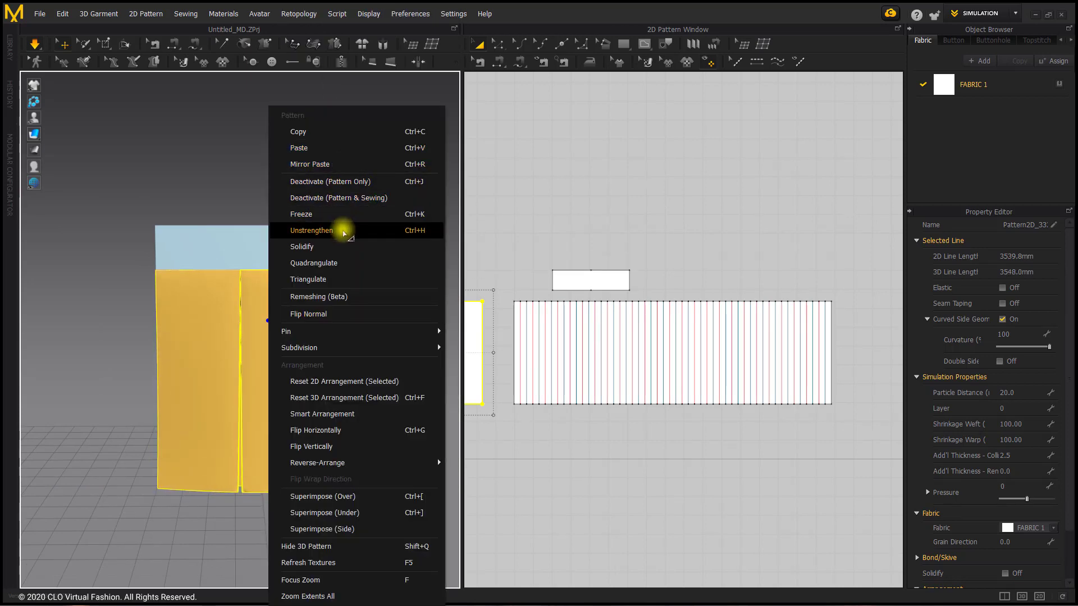
{"action": "left_click", "coordinate": [345, 229]}
{"action": "left_click_drag", "start_coordinate": [350, 430], "coordinate": [375, 413]}
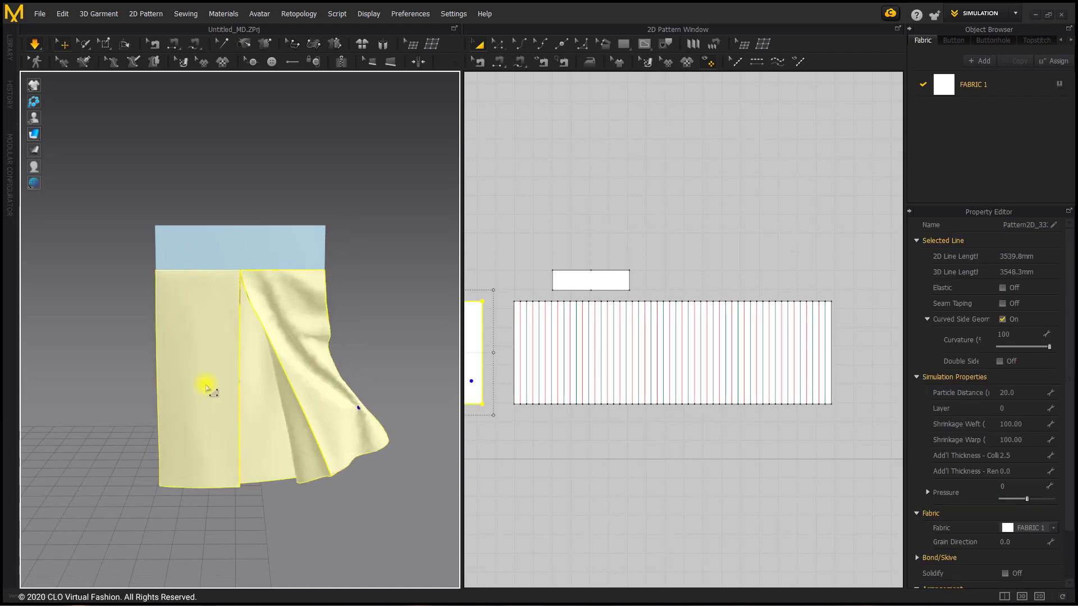
Unfreeze the pleat pattern to the left of the box pleat in the 3D garment, and pull its lower part sideways
{"action": "right_click_drag", "start_coordinate": [96, 373], "coordinate": [135, 365]}
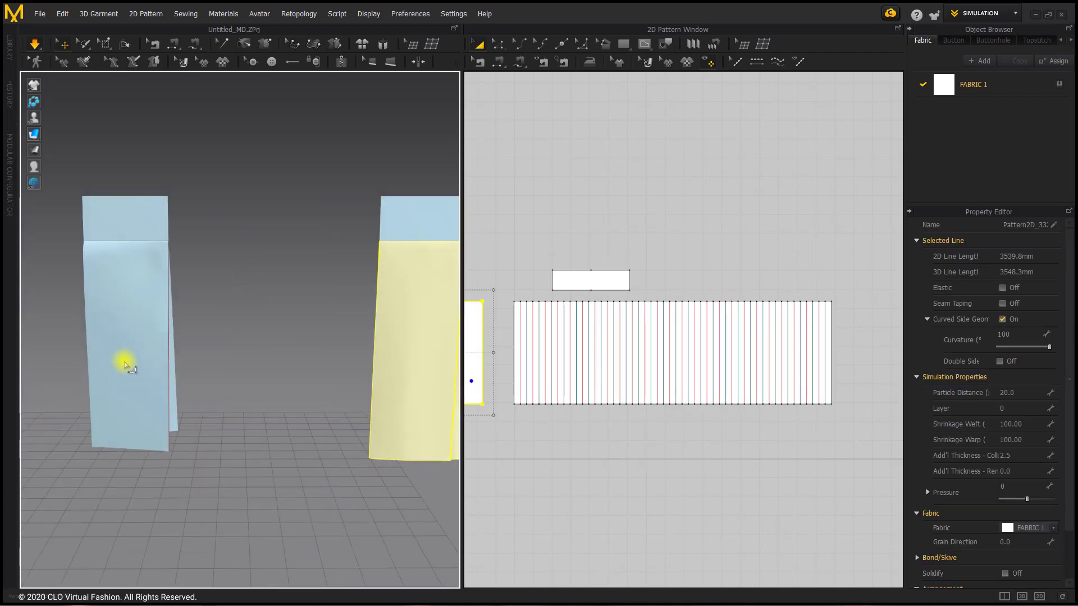
{"action": "right_click", "coordinate": [124, 362]}
{"action": "left_click", "coordinate": [174, 213]}
{"action": "left_click", "coordinate": [193, 315]}
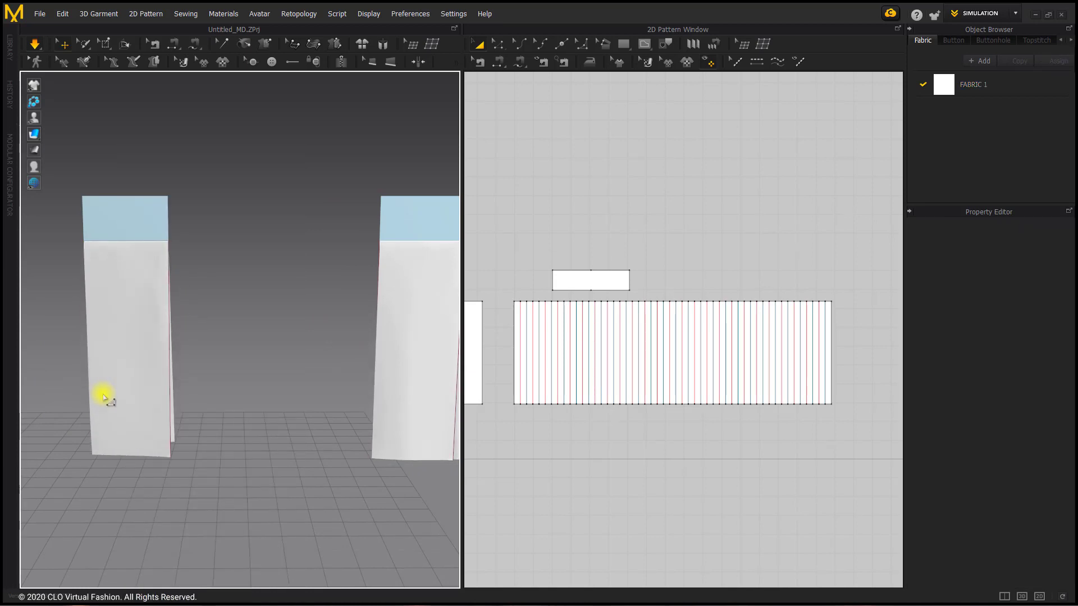
{"action": "left_click_drag", "start_coordinate": [101, 392], "coordinate": [67, 382]}
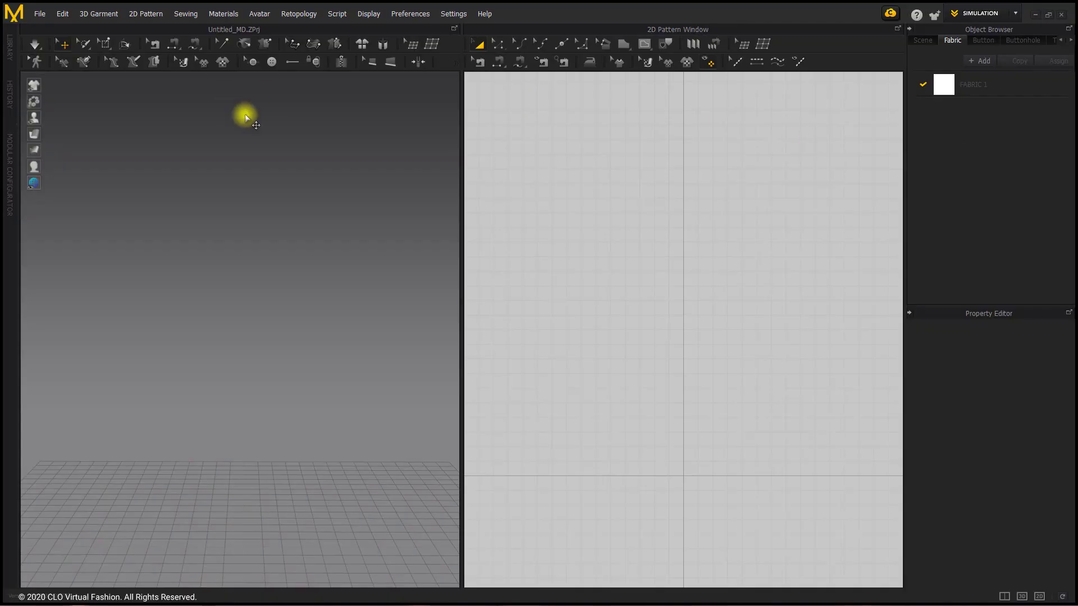
Load the female avatar from the library's Female_B folder into the empty project, and collapse the library
{"action": "left_click", "coordinate": [16, 58]}
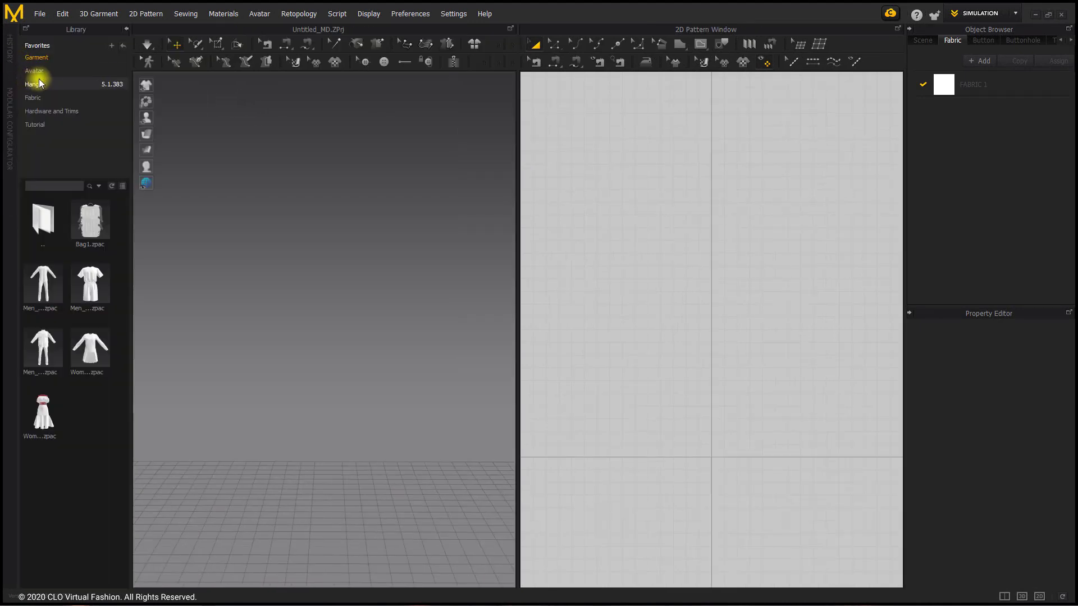
{"action": "left_click", "coordinate": [54, 72]}
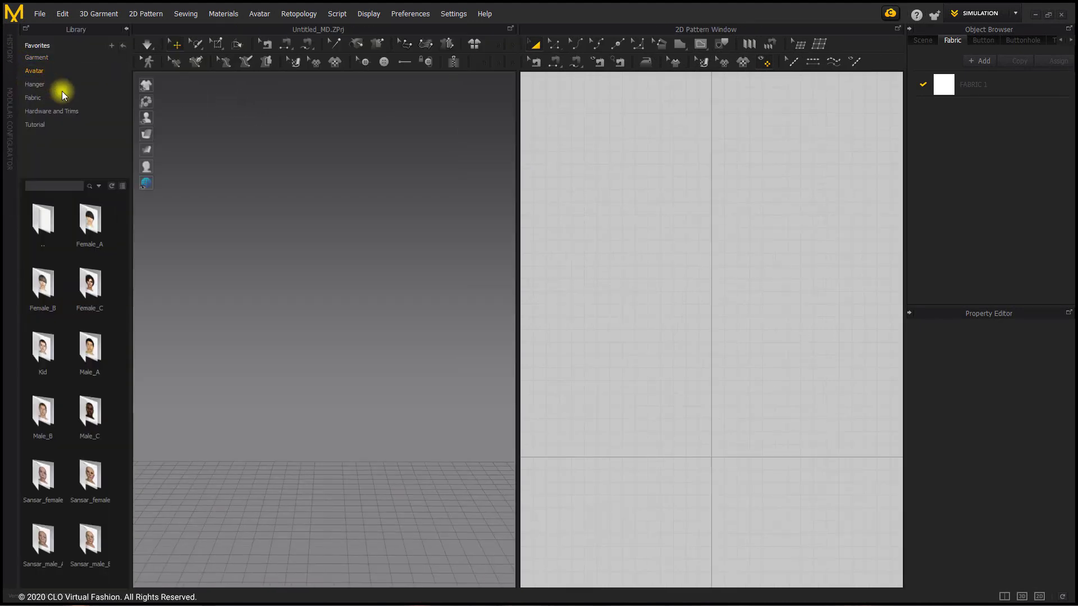
{"action": "double_click", "coordinate": [47, 291]}
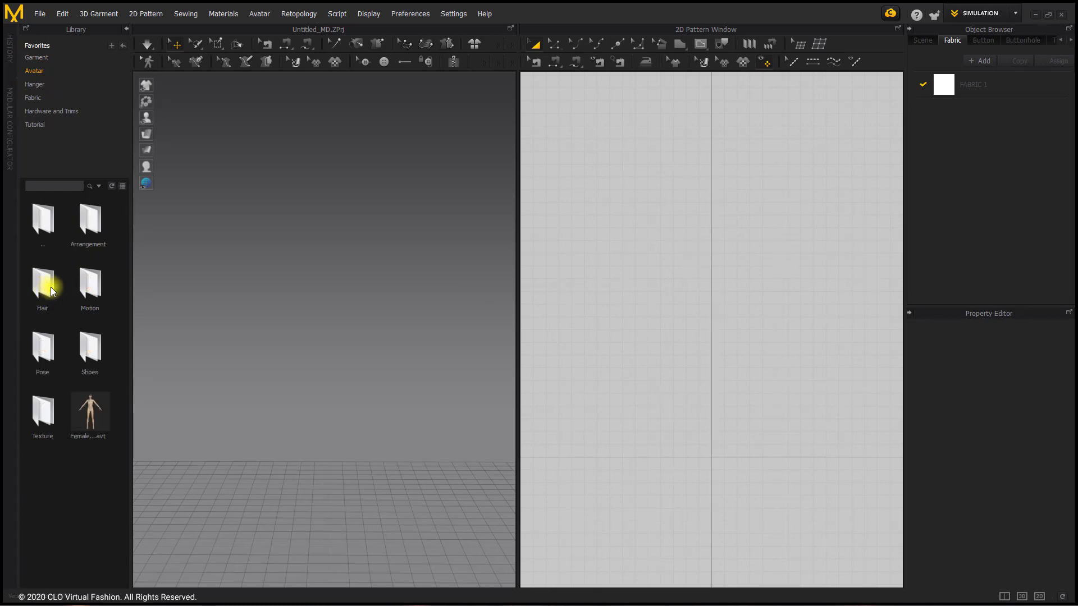
{"action": "double_click", "coordinate": [99, 406]}
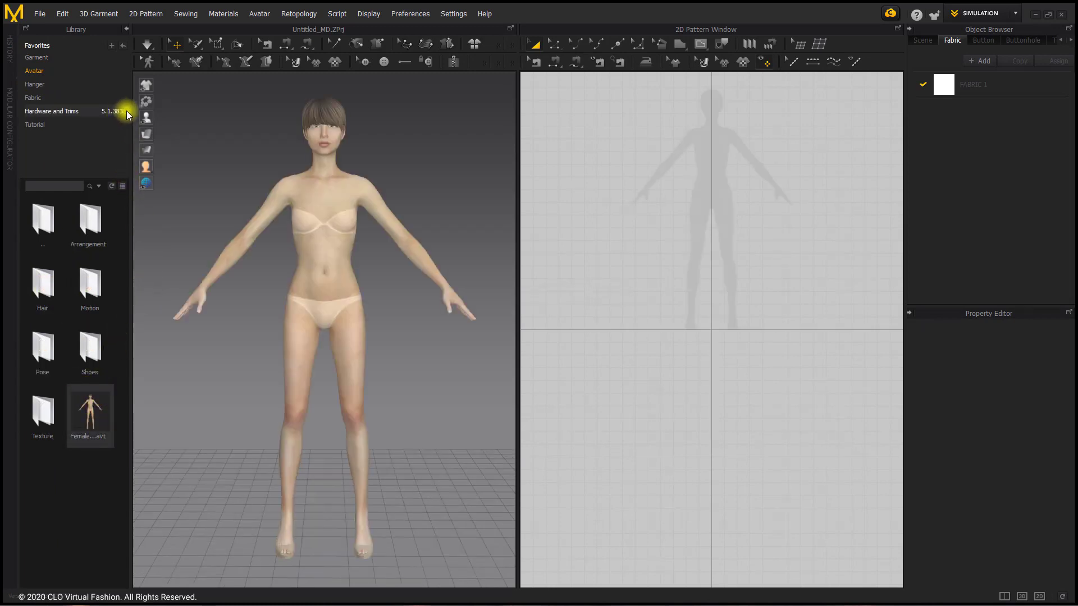
{"action": "left_click", "coordinate": [127, 28]}
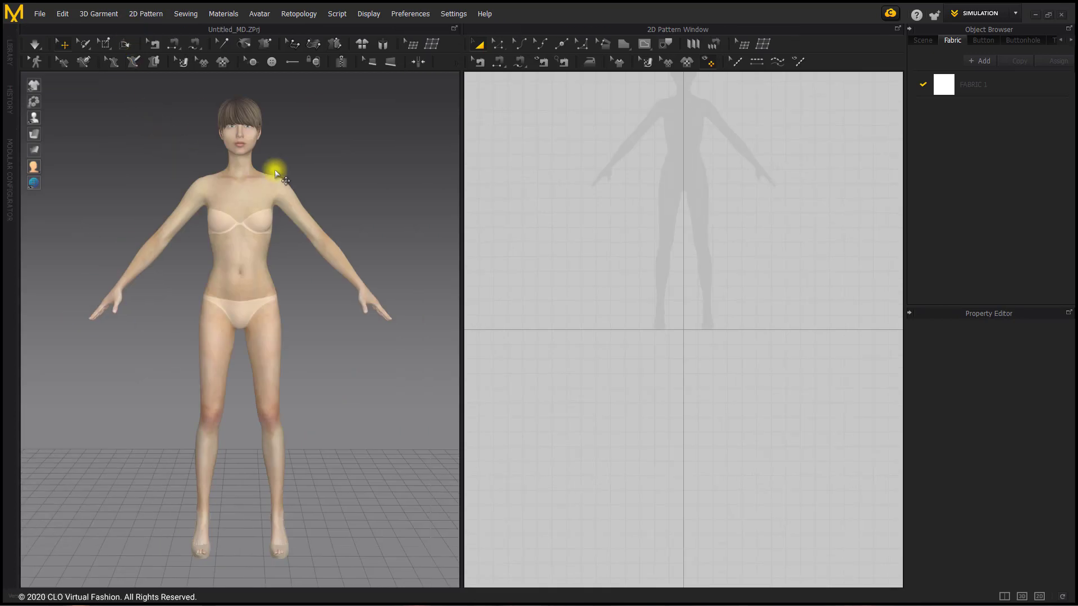
Set Gravity to 0 in the simulation properties of the avatar project
{"action": "right_click", "coordinate": [316, 168]}
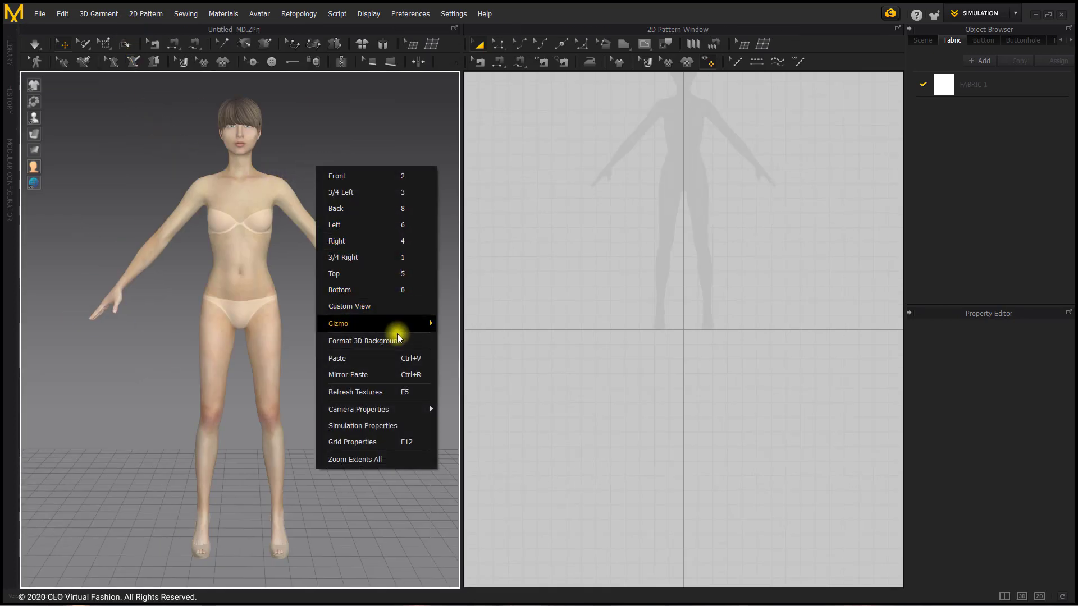
{"action": "left_click", "coordinate": [413, 433]}
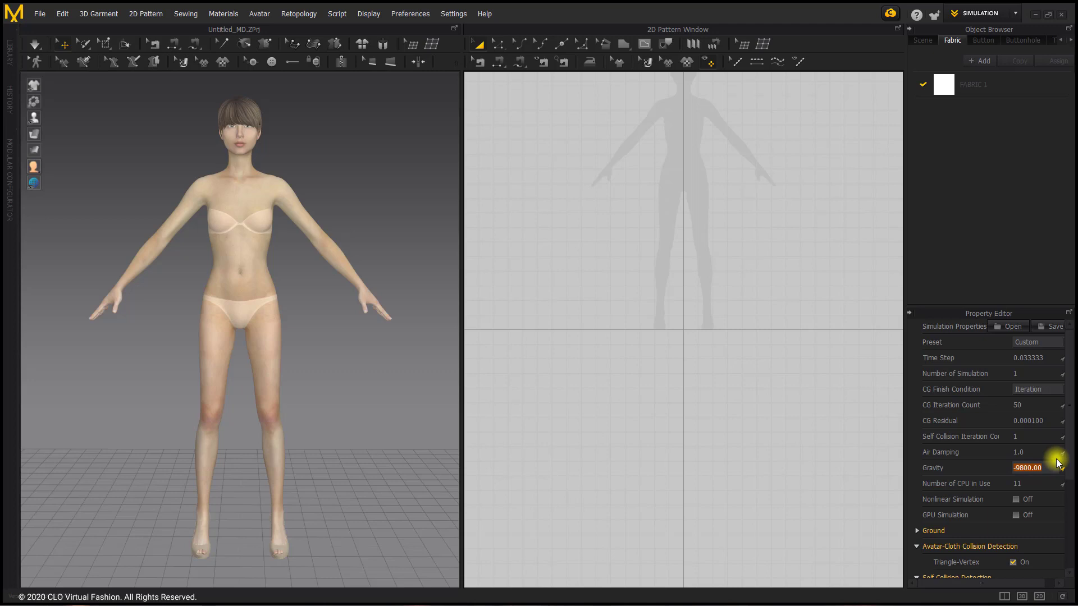
{"action": "type", "text": "0"}
{"action": "key", "text": "Return"}
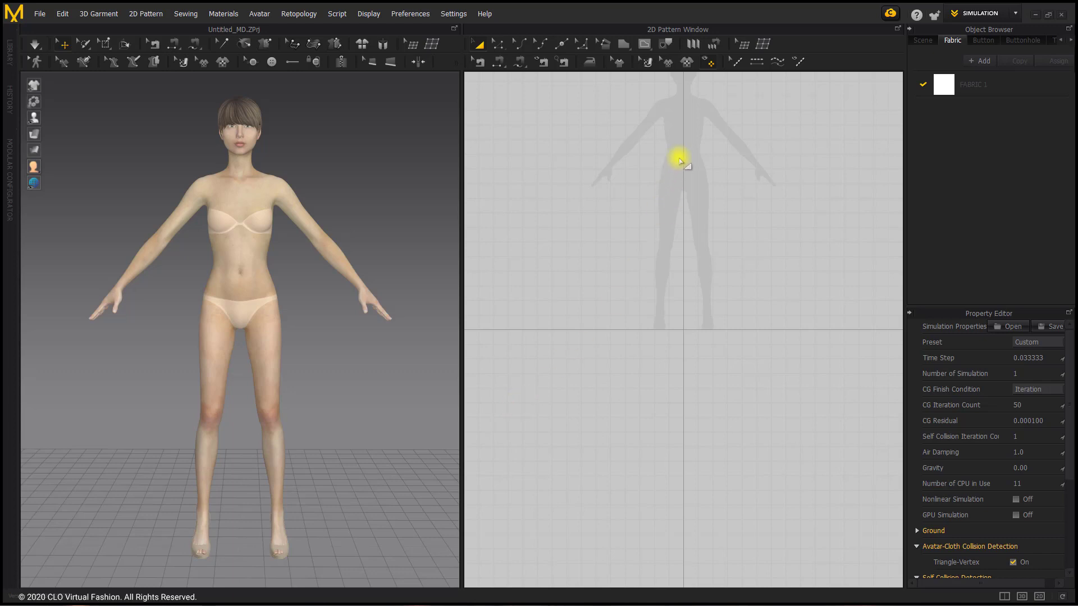
Draw a thin horizontal rectangle pattern about 341 mm wide and 32 mm high across the avatar silhouette's waist for a waistband
{"action": "scroll", "coordinate": [681, 159], "scroll_direction": "up", "scroll_amount": 3}
{"action": "right_click_drag", "start_coordinate": [681, 159], "coordinate": [672, 243]}
{"action": "scroll", "coordinate": [672, 244], "scroll_direction": "up", "scroll_amount": 3}
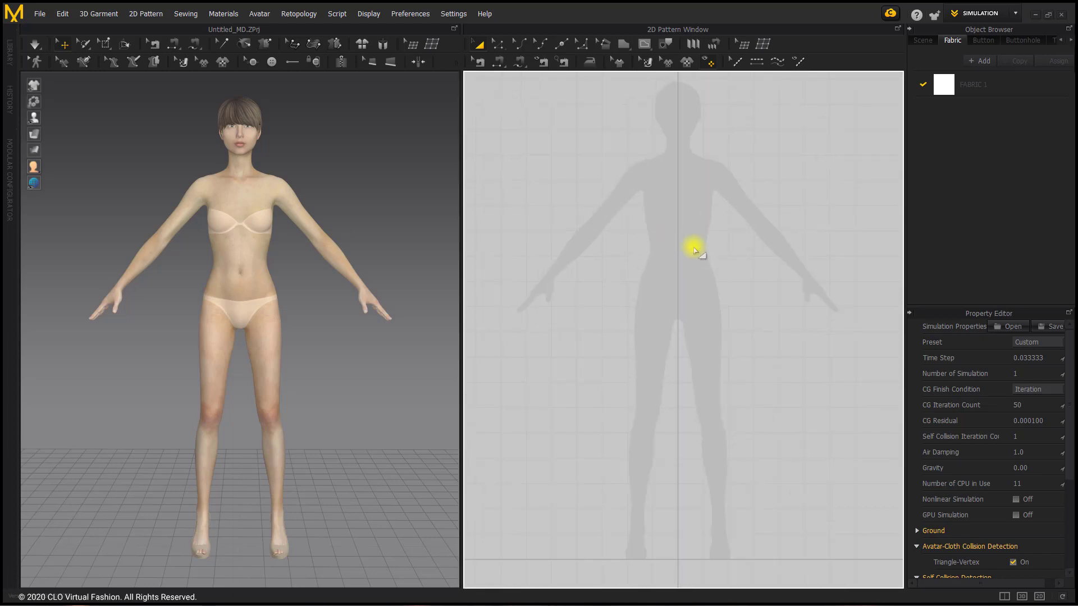
{"action": "left_click", "coordinate": [627, 45]}
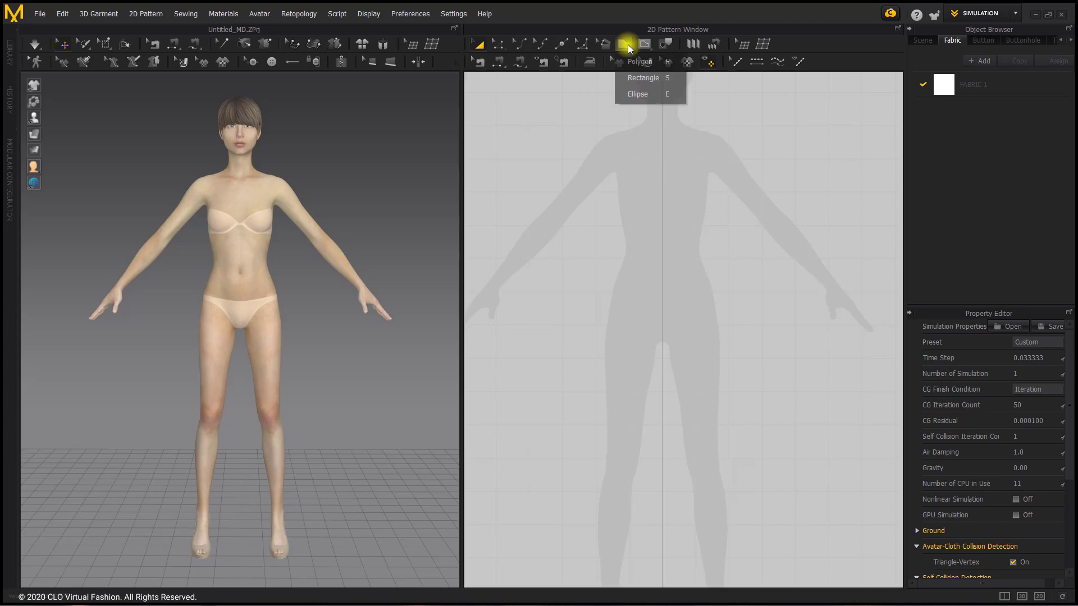
{"action": "left_click", "coordinate": [640, 78]}
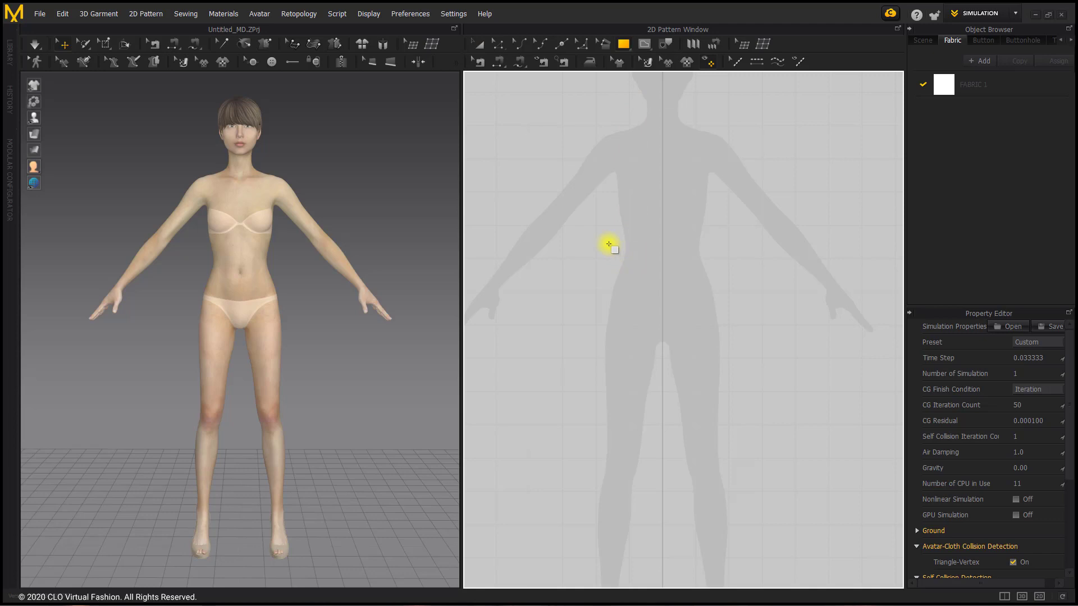
{"action": "left_click_drag", "start_coordinate": [609, 254], "coordinate": [723, 265]}
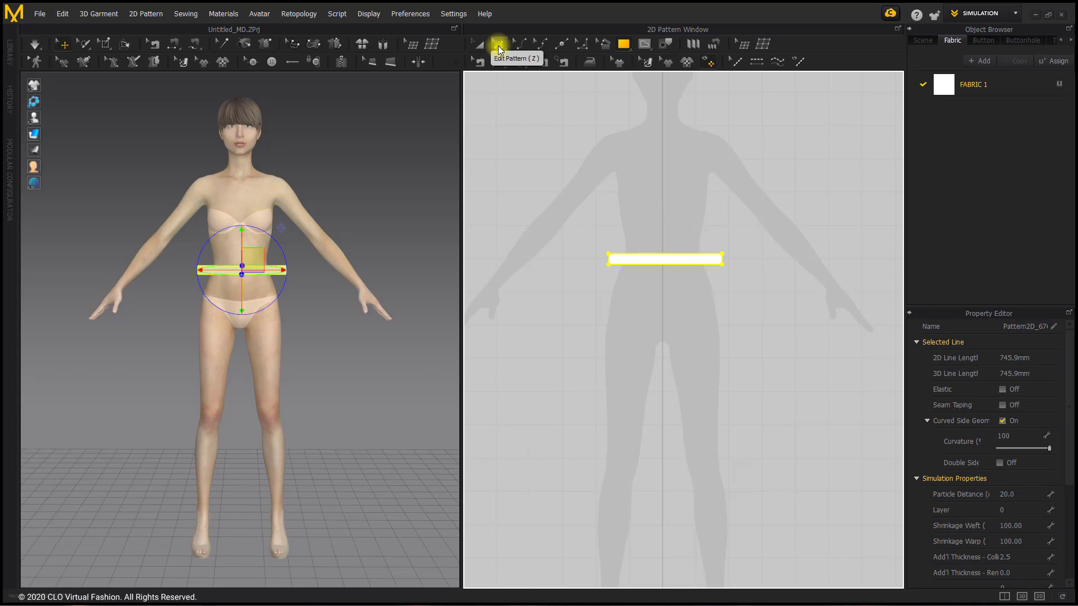
Unfold the waistband rectangle across its right edge to double its length
{"action": "left_click", "coordinate": [498, 49]}
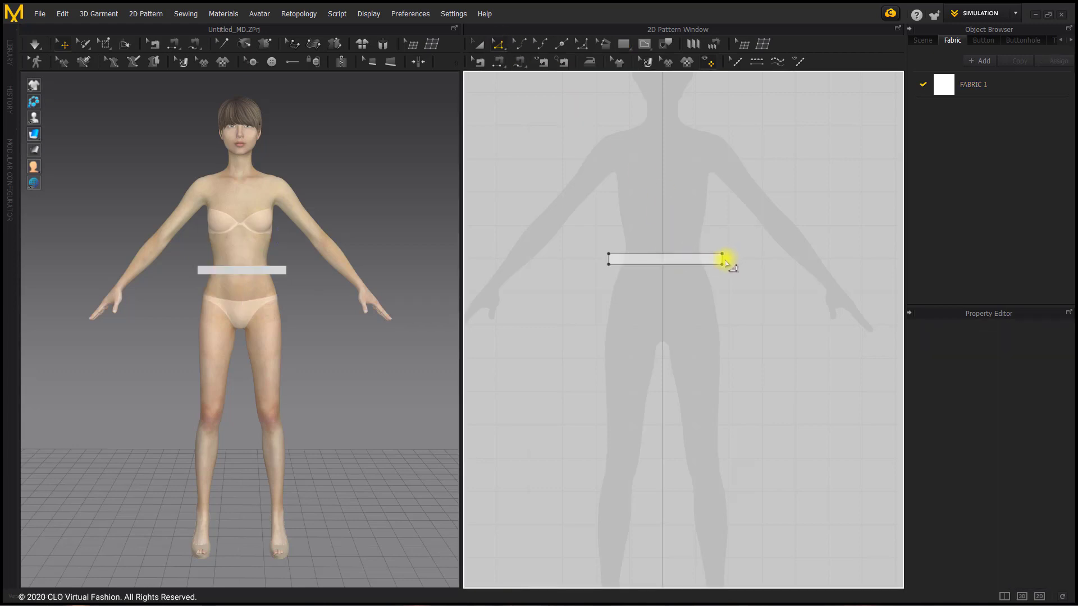
{"action": "left_click", "coordinate": [722, 260]}
{"action": "right_click", "coordinate": [724, 261]}
{"action": "left_click", "coordinate": [811, 380]}
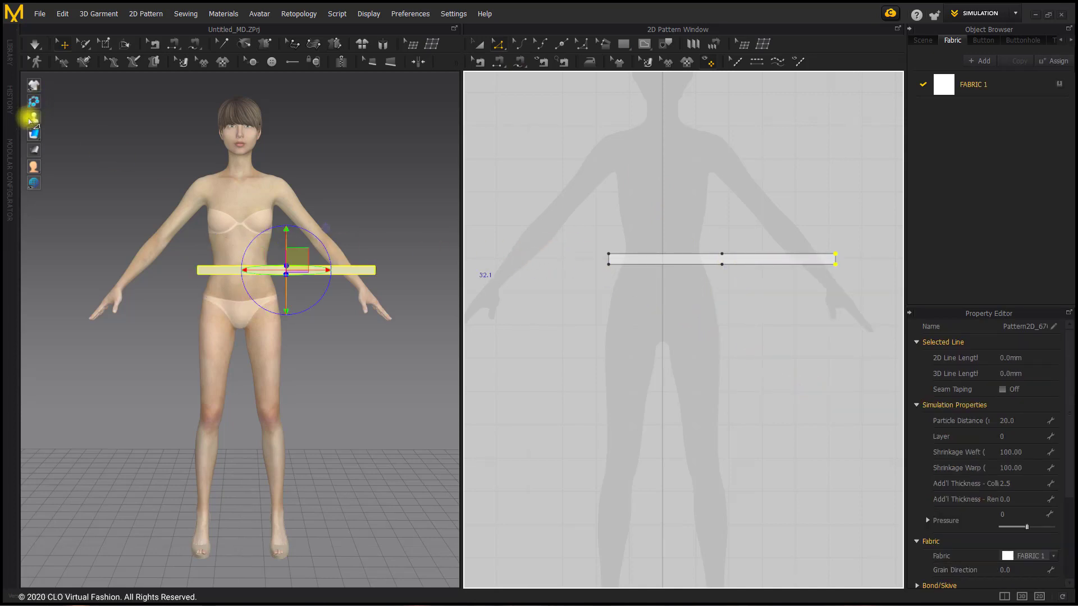
Show the avatar's arrangement points and wrap the waistband pattern around the body from the front waist point
{"action": "left_click", "coordinate": [66, 118]}
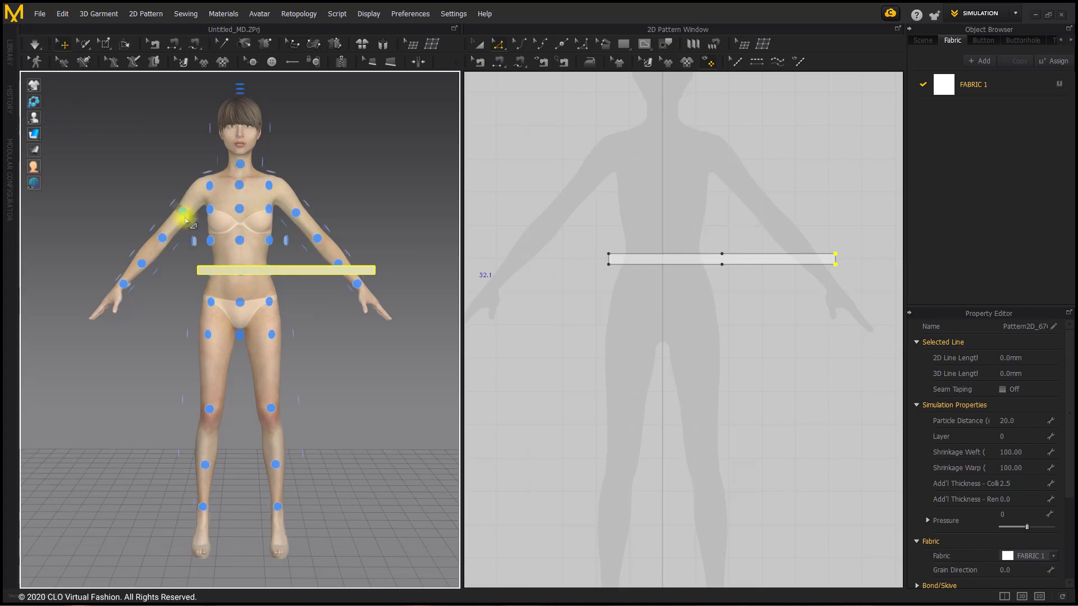
{"action": "left_click_drag", "start_coordinate": [308, 274], "coordinate": [324, 211]}
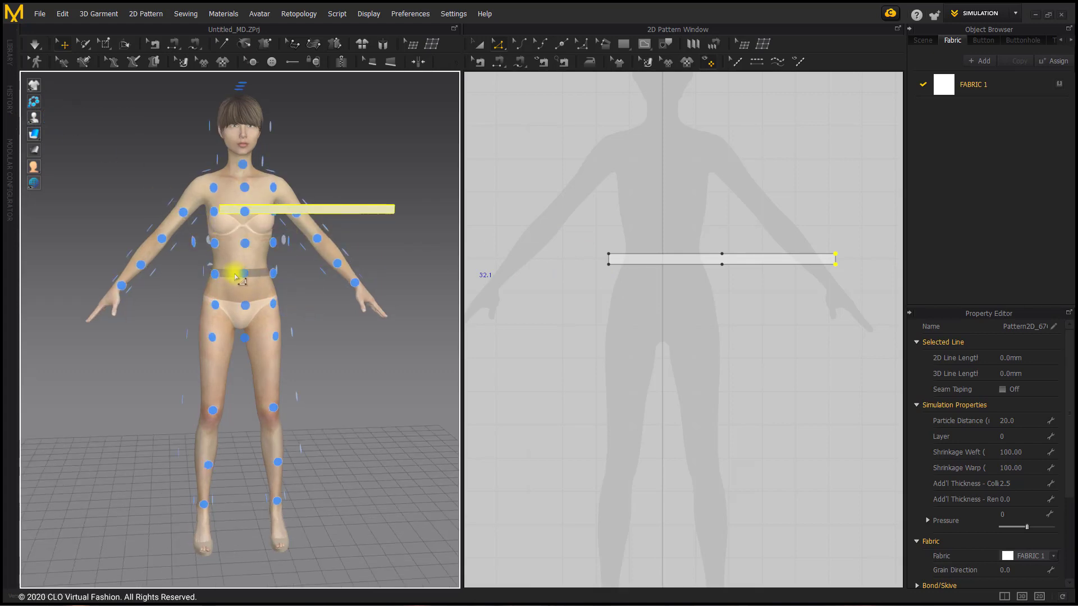
{"action": "left_click", "coordinate": [244, 274]}
Sew the waistband's two short ends together at the back, and hide the arrangement points
{"action": "right_click_drag", "start_coordinate": [228, 281], "coordinate": [399, 297]}
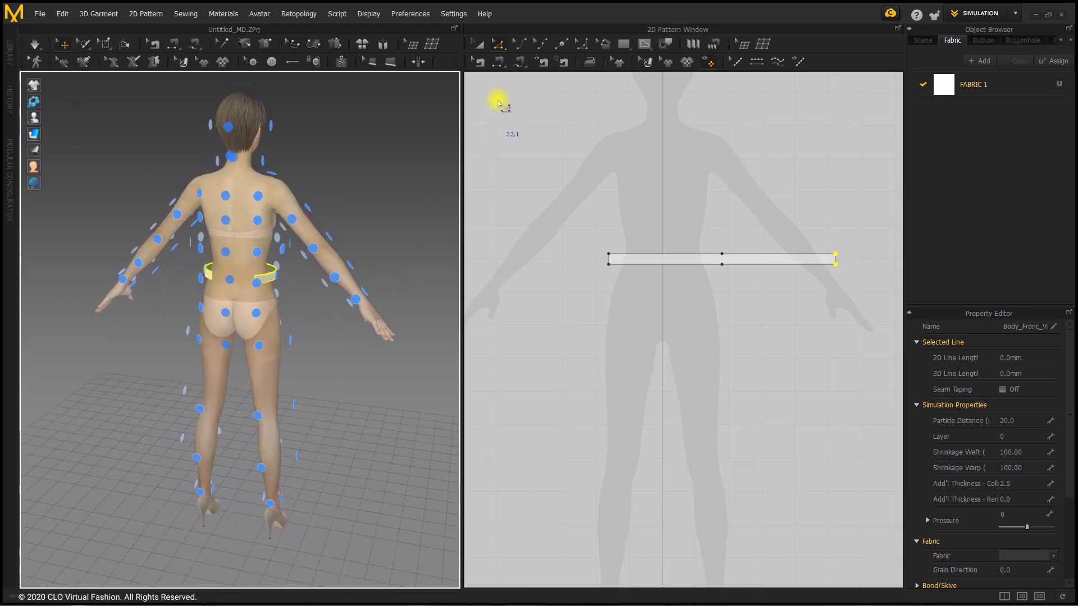
{"action": "left_click", "coordinate": [498, 65]}
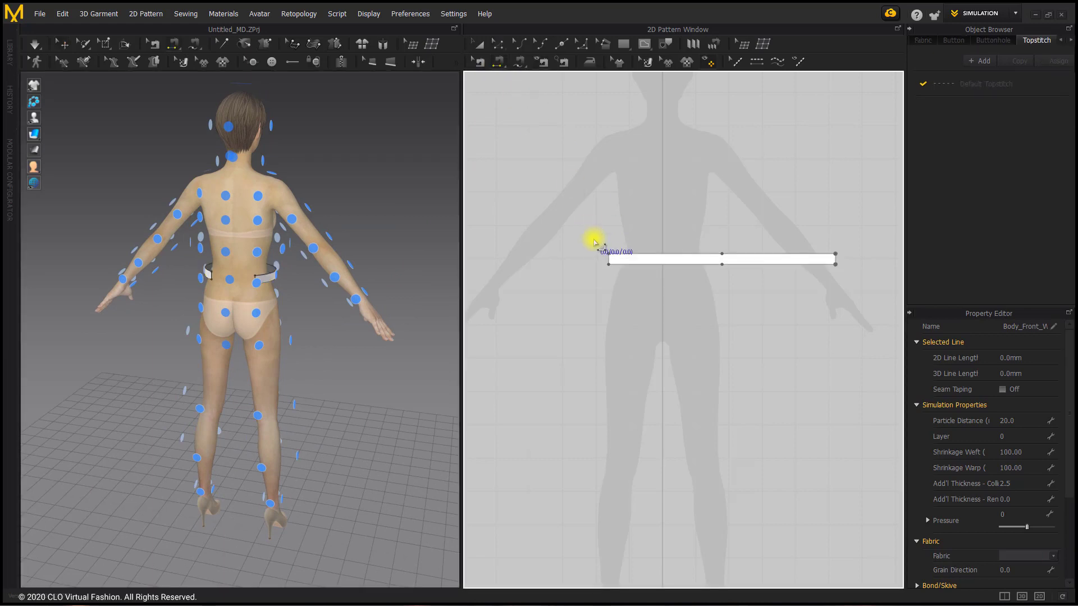
{"action": "left_click", "coordinate": [608, 260]}
{"action": "left_click", "coordinate": [836, 260]}
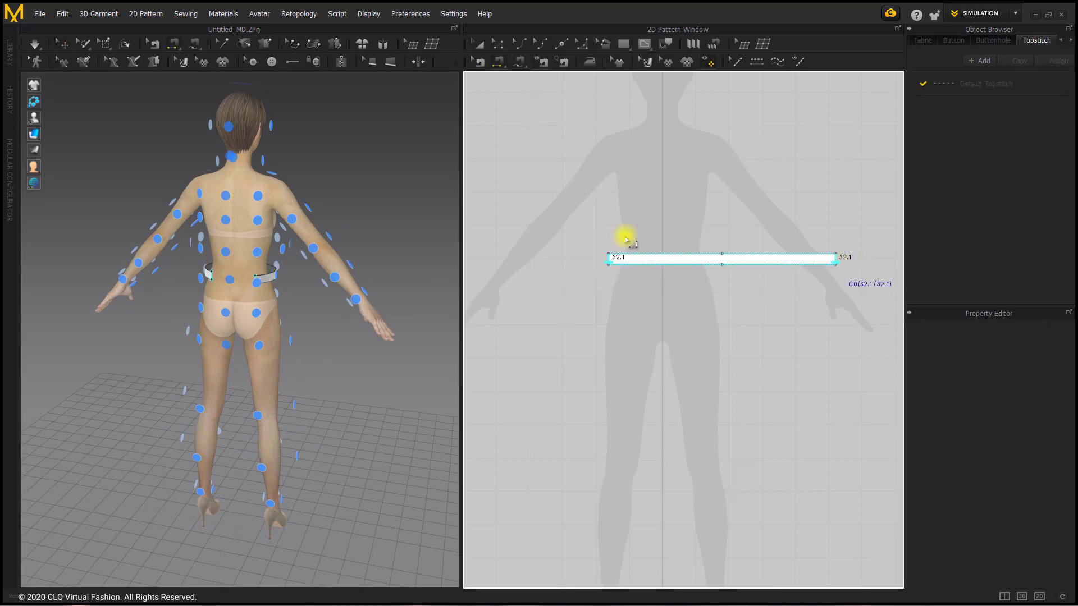
{"action": "mouse_move", "coordinate": [37, 121]}
{"action": "left_click", "coordinate": [75, 120]}
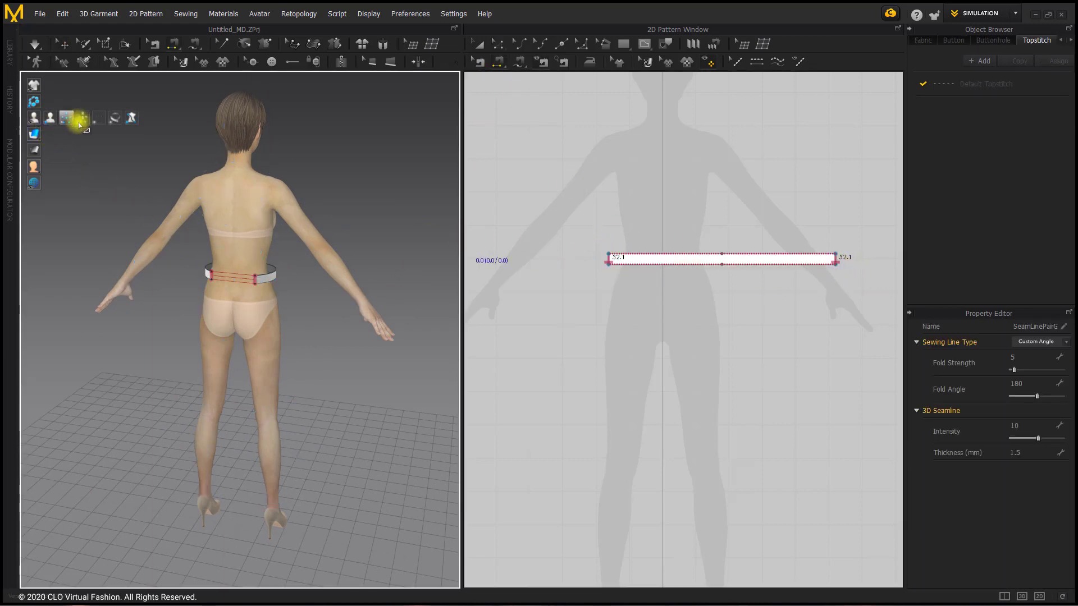
Simulate the garment and pull the waistband up into place around the avatar's waist
{"action": "right_click_drag", "start_coordinate": [359, 169], "coordinate": [273, 169]}
{"action": "left_click", "coordinate": [37, 45]}
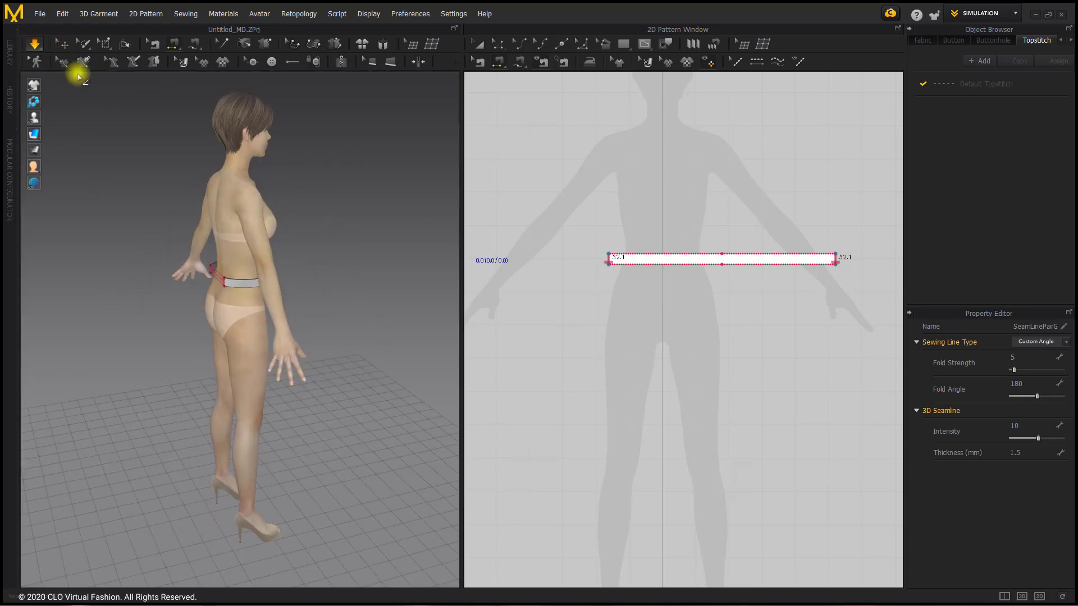
{"action": "right_click_drag", "start_coordinate": [313, 202], "coordinate": [188, 211]}
{"action": "right_click_drag", "start_coordinate": [211, 269], "coordinate": [318, 250]}
{"action": "left_click", "coordinate": [236, 268]}
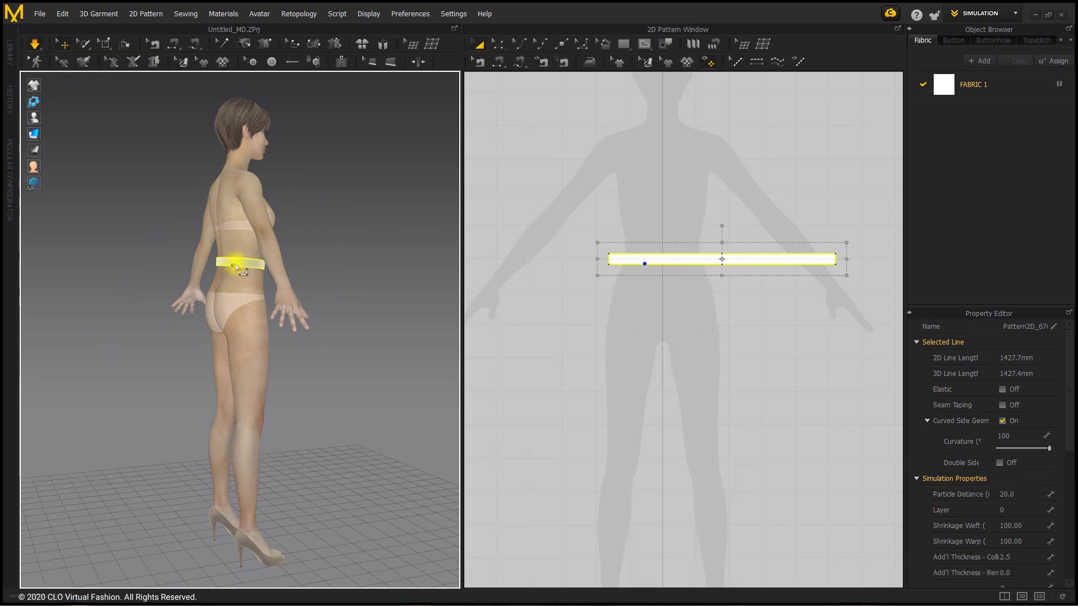
{"action": "right_click_drag", "start_coordinate": [285, 263], "coordinate": [188, 260]}
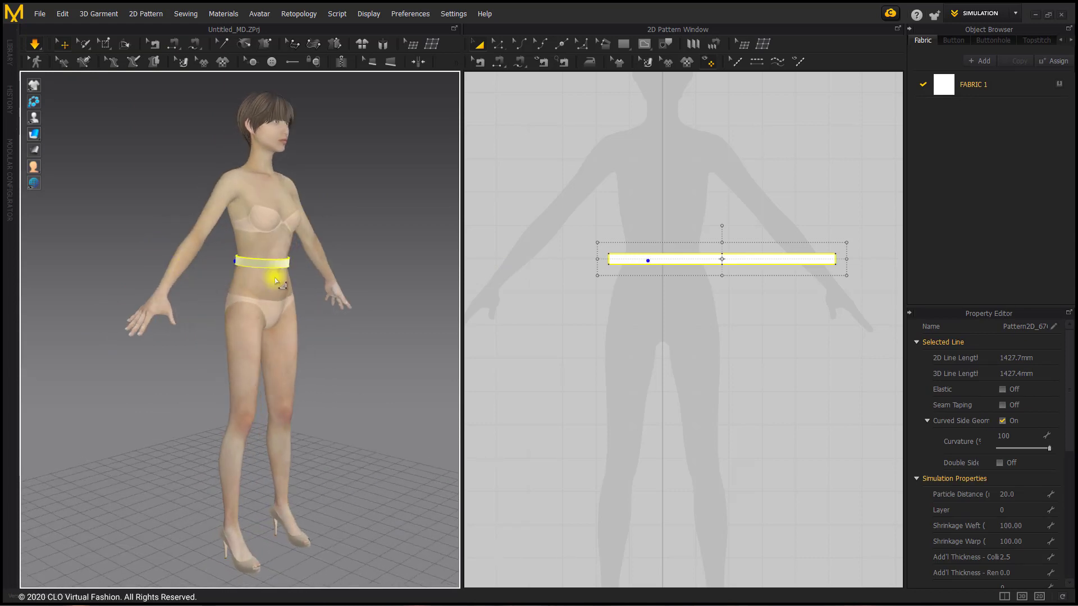
{"action": "right_click_drag", "start_coordinate": [276, 272], "coordinate": [303, 247]}
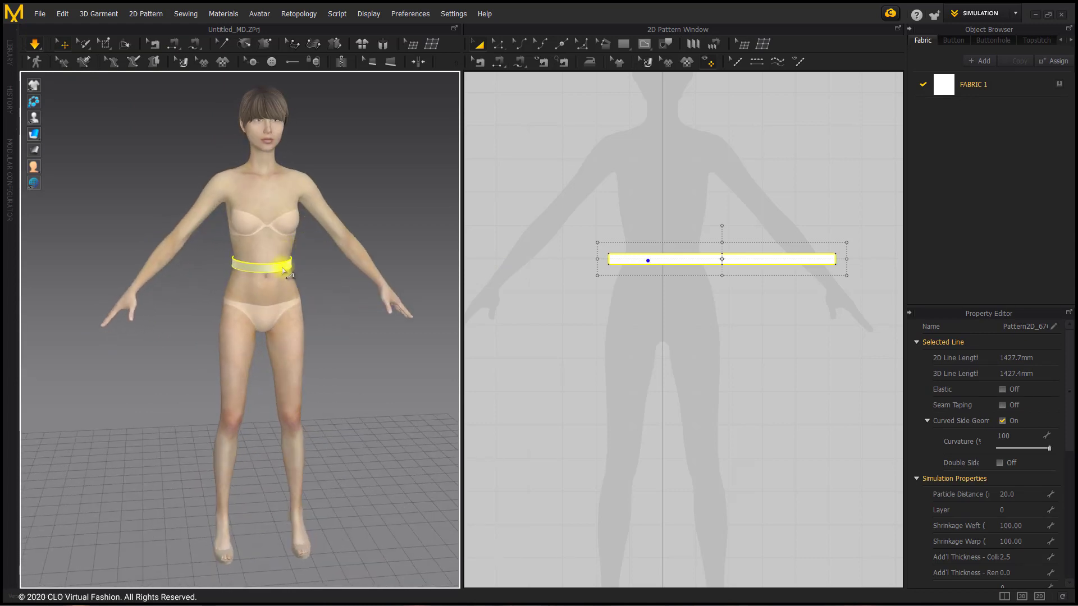
Freeze the fitted waistband and centre its 2D pattern on the silhouette's vertical midline
{"action": "right_click", "coordinate": [289, 270]}
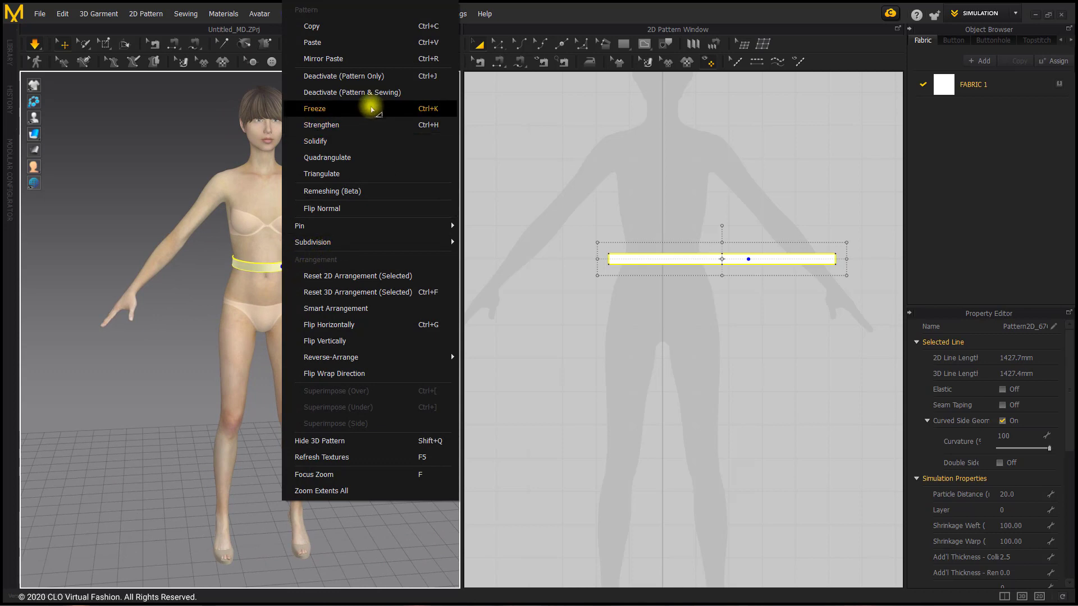
{"action": "left_click", "coordinate": [369, 109]}
{"action": "left_click", "coordinate": [526, 239]}
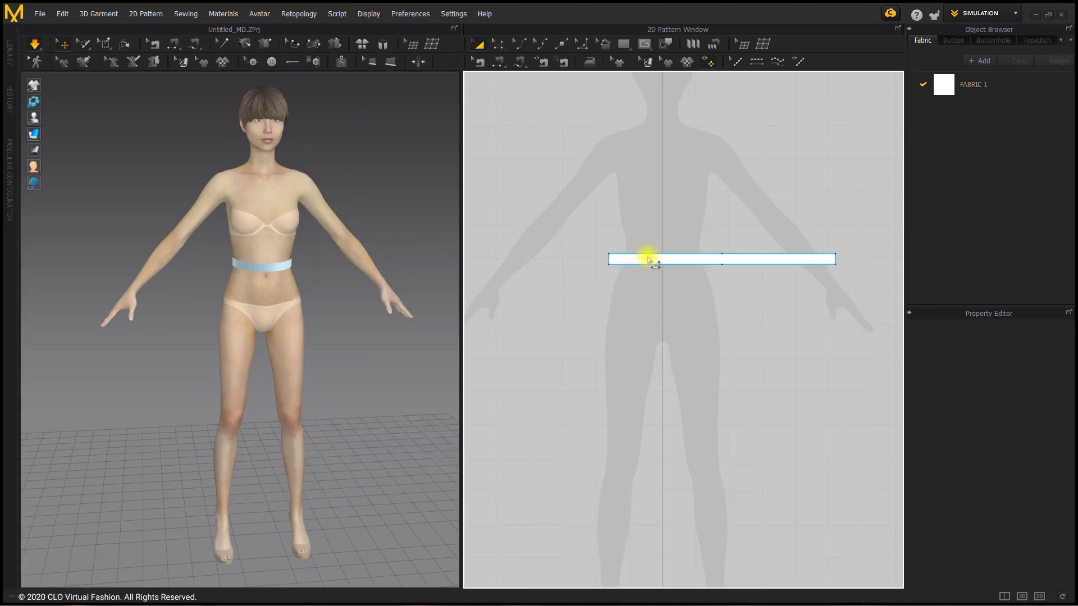
{"action": "left_click_drag", "start_coordinate": [645, 256], "coordinate": [588, 248]}
{"action": "left_click", "coordinate": [611, 312]}
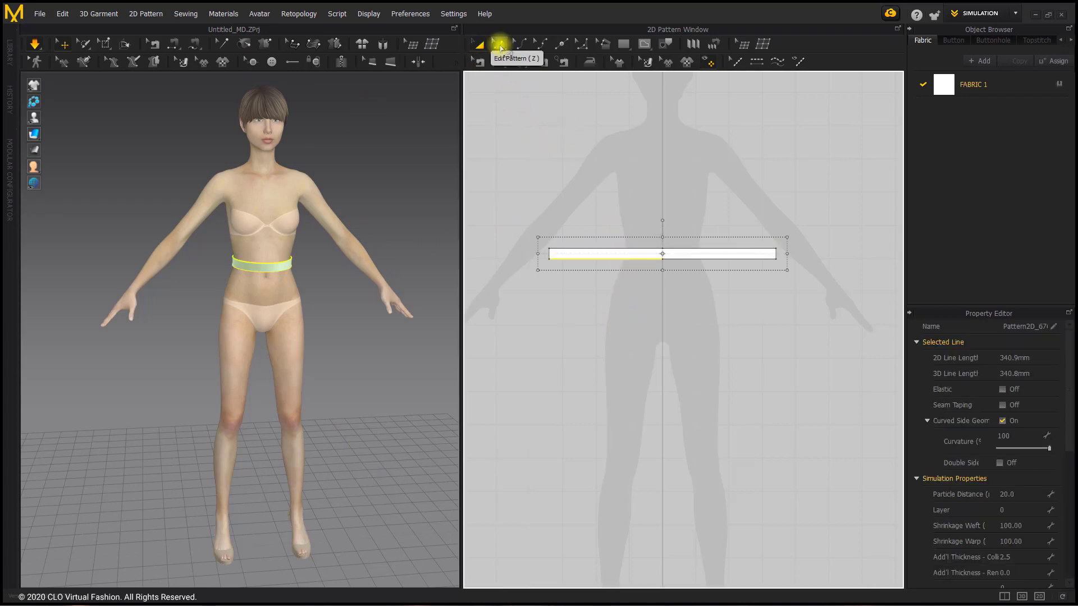
Measure the waistband's lower left edge segment, and create a rectangle pattern 340.9 mm wide and 500 mm high below the waistband
{"action": "left_click", "coordinate": [497, 44]}
{"action": "left_click", "coordinate": [588, 259]}
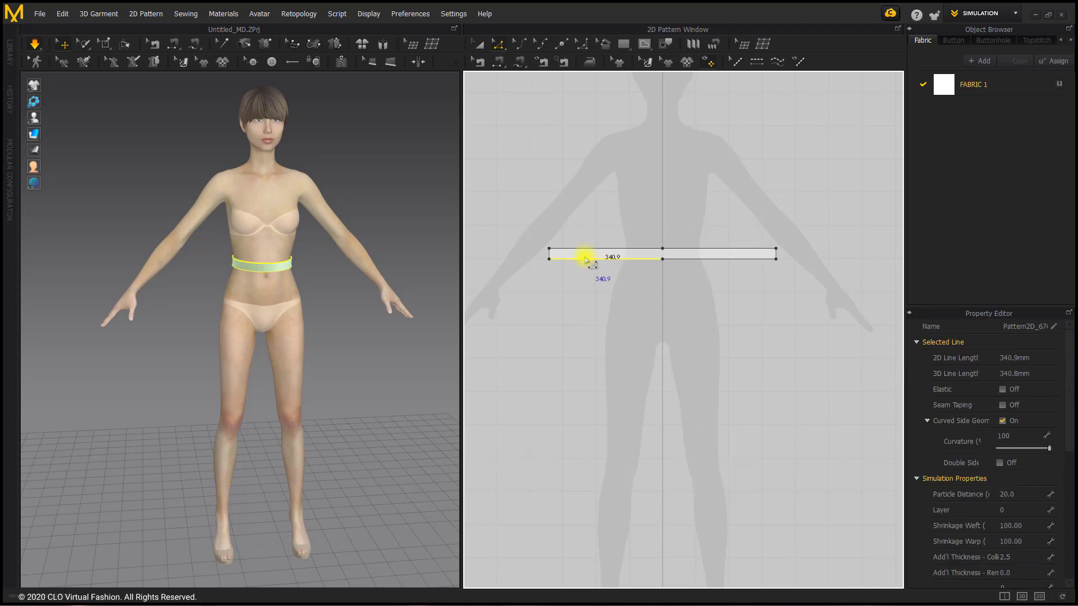
{"action": "left_click", "coordinate": [622, 45]}
{"action": "left_click", "coordinate": [638, 73]}
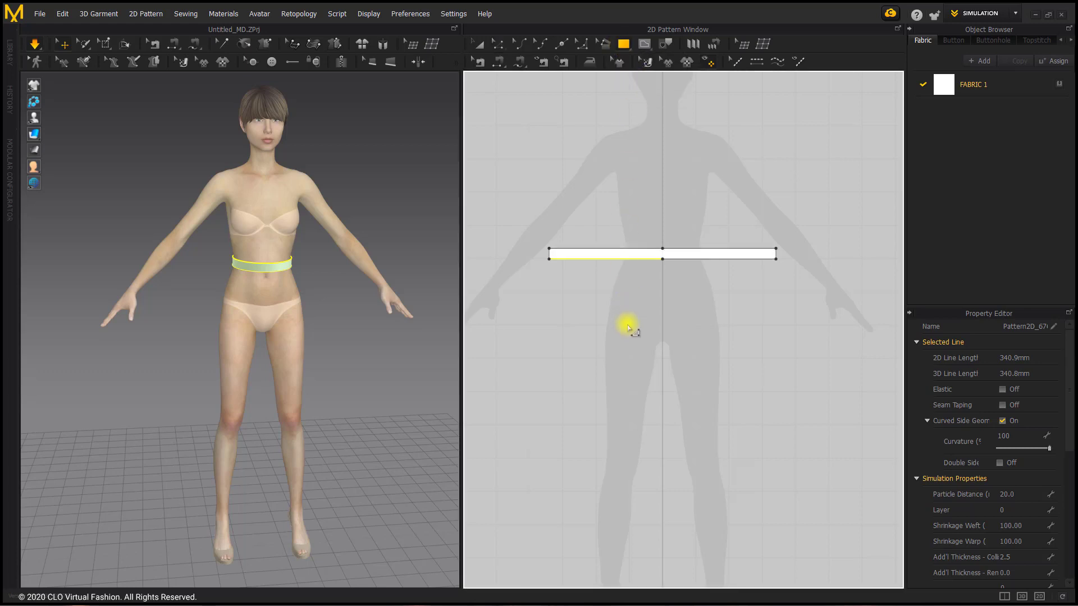
{"action": "left_click", "coordinate": [615, 365]}
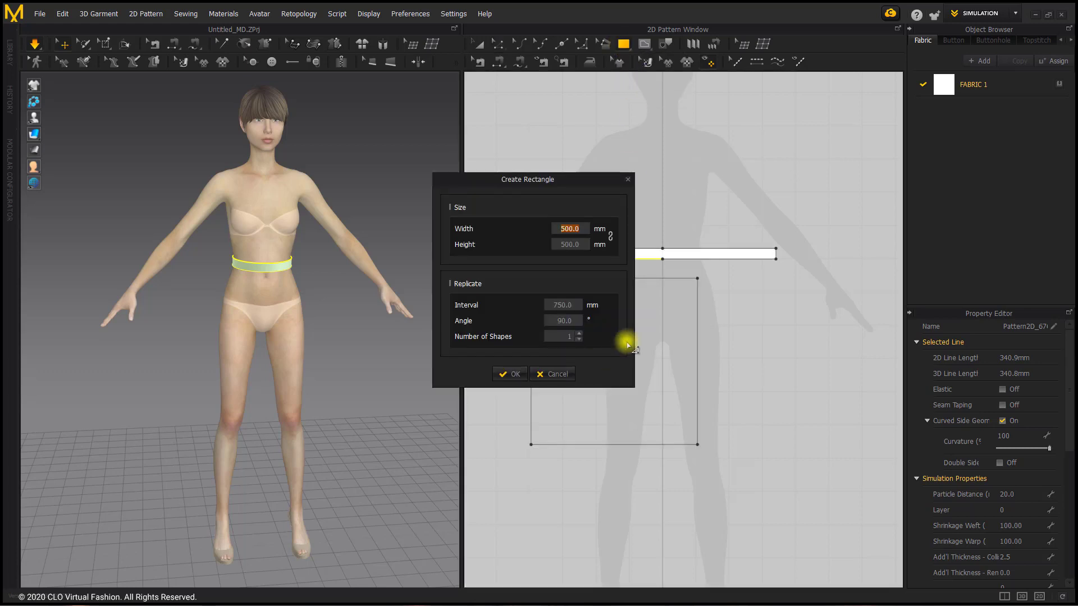
{"action": "type", "text": "3"}
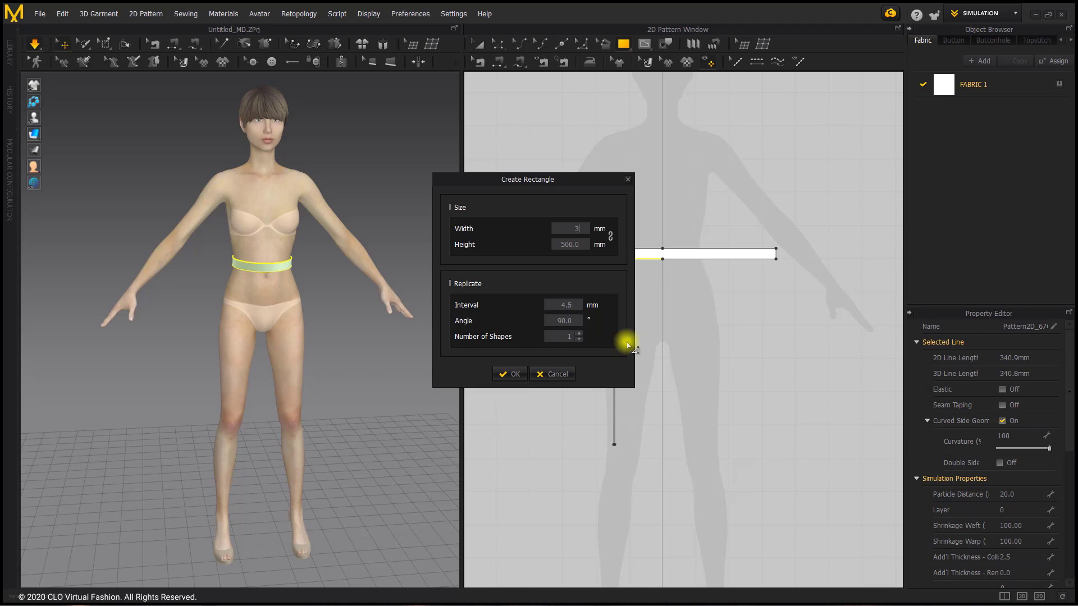
{"action": "type", "text": "40.9"}
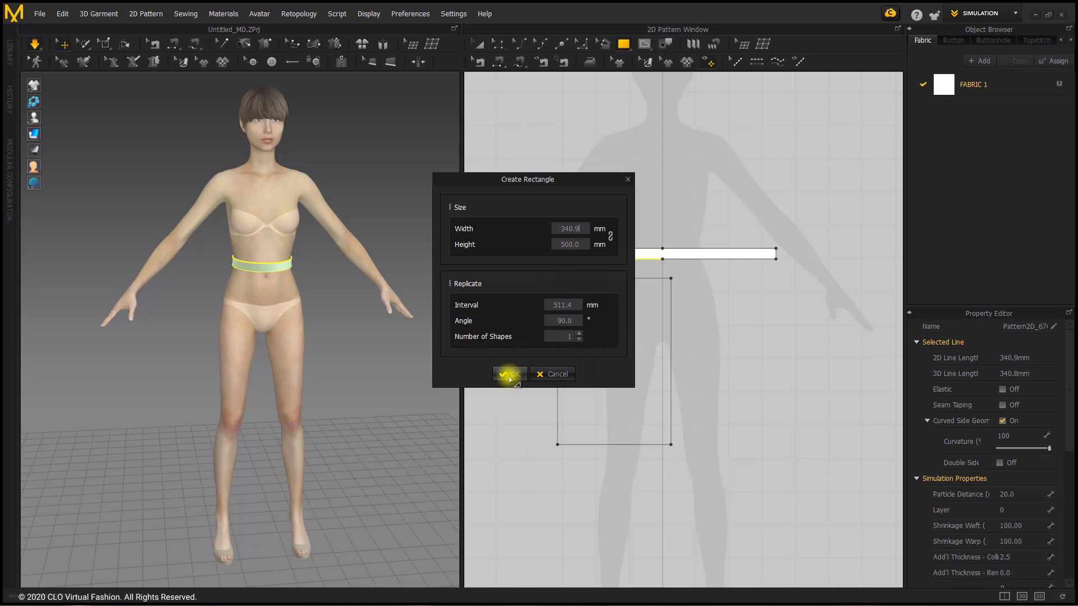
{"action": "left_click", "coordinate": [509, 375]}
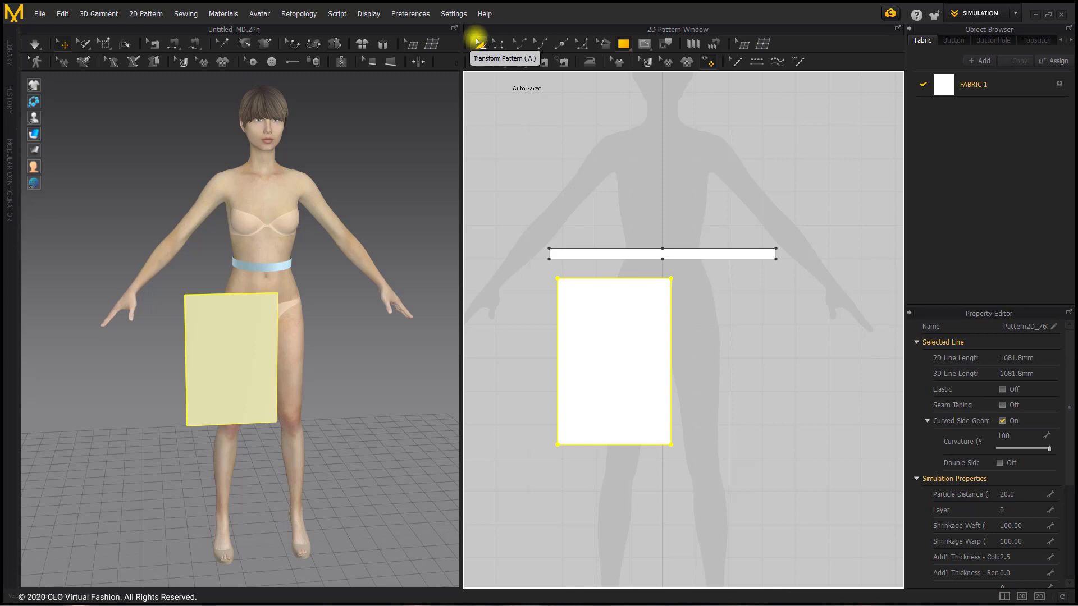
Copy the 340.9 mm rectangle and paste one copy on each side of it, aligned in a row
{"action": "left_click", "coordinate": [478, 43]}
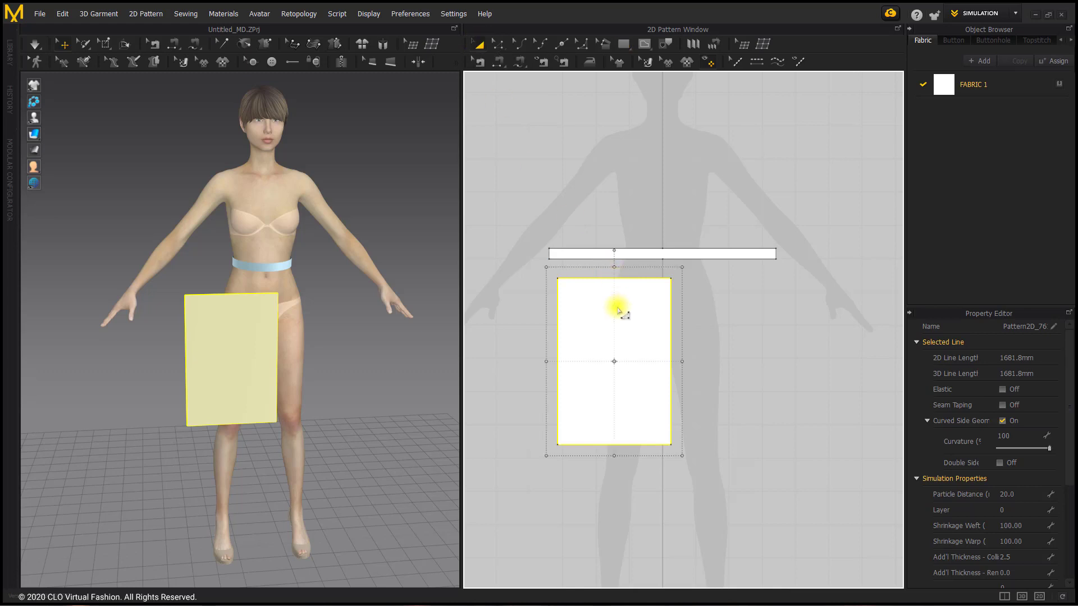
{"action": "key", "text": "ctrl+c"}
{"action": "key", "text": "ctrl+v"}
{"action": "left_click", "coordinate": [738, 364]}
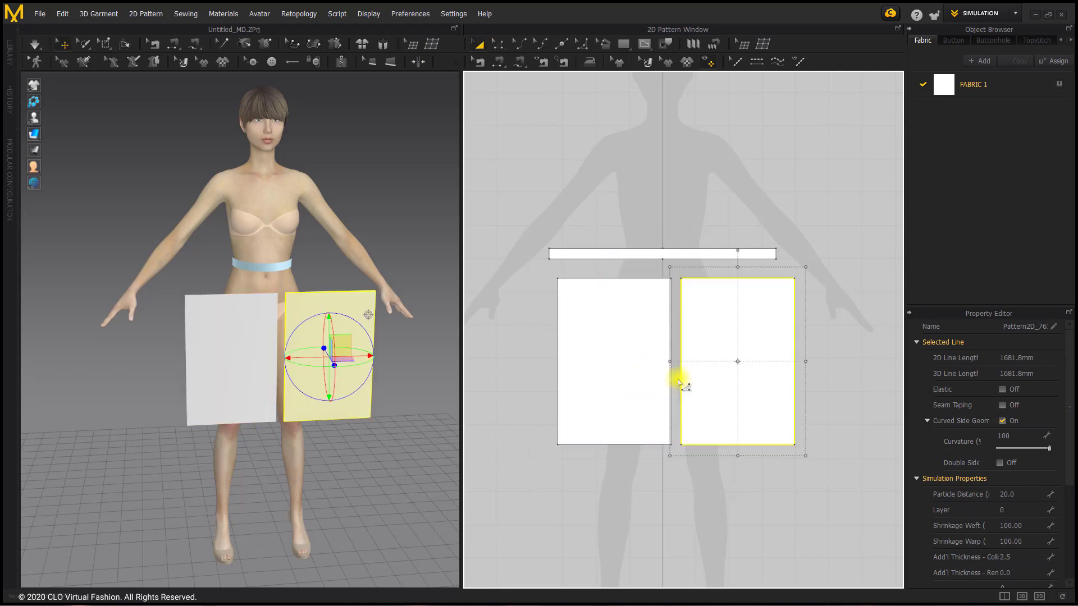
{"action": "key", "text": "ctrl+v"}
{"action": "left_click", "coordinate": [488, 362]}
Merge the left rectangle with the middle one along their facing vertical edges
{"action": "left_click", "coordinate": [498, 44]}
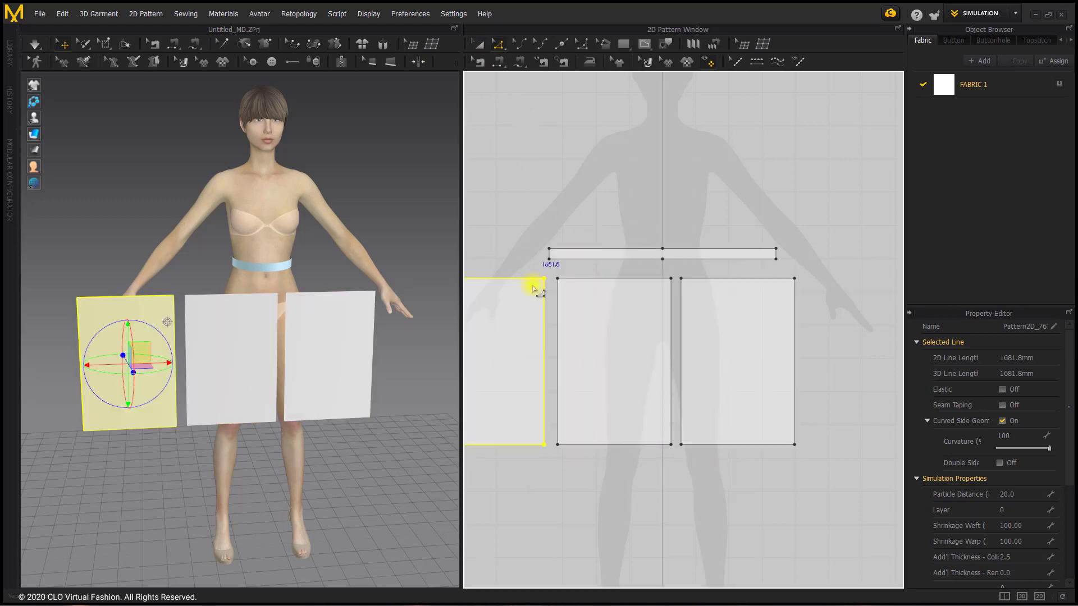
{"action": "left_click", "coordinate": [519, 266]}
{"action": "left_click", "coordinate": [544, 312]}
{"action": "left_click", "coordinate": [557, 321], "text": "shift"}
{"action": "right_click", "coordinate": [555, 320]}
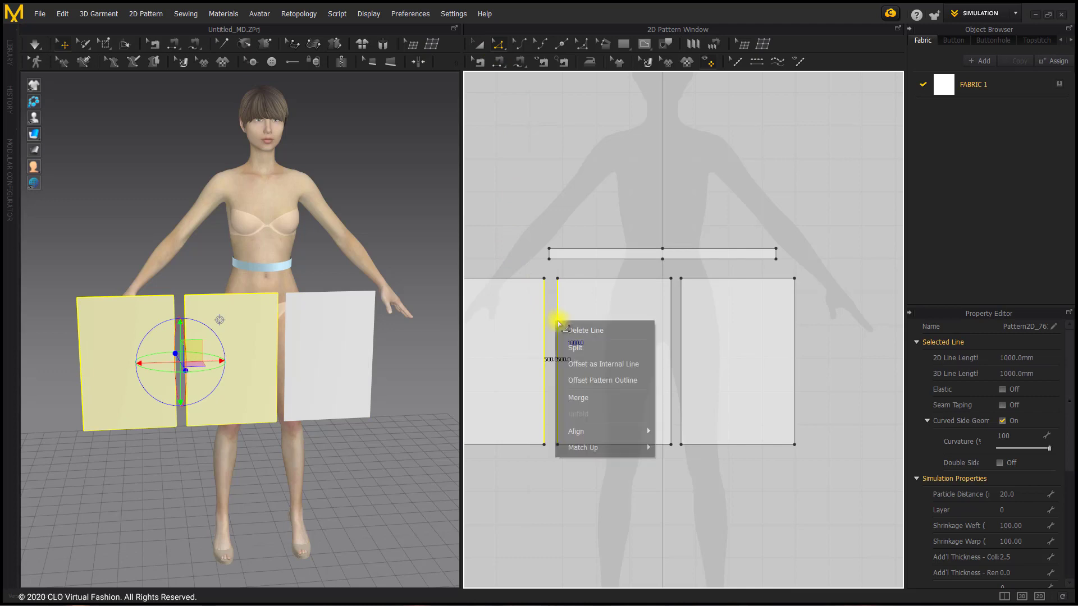
{"action": "left_click", "coordinate": [601, 401]}
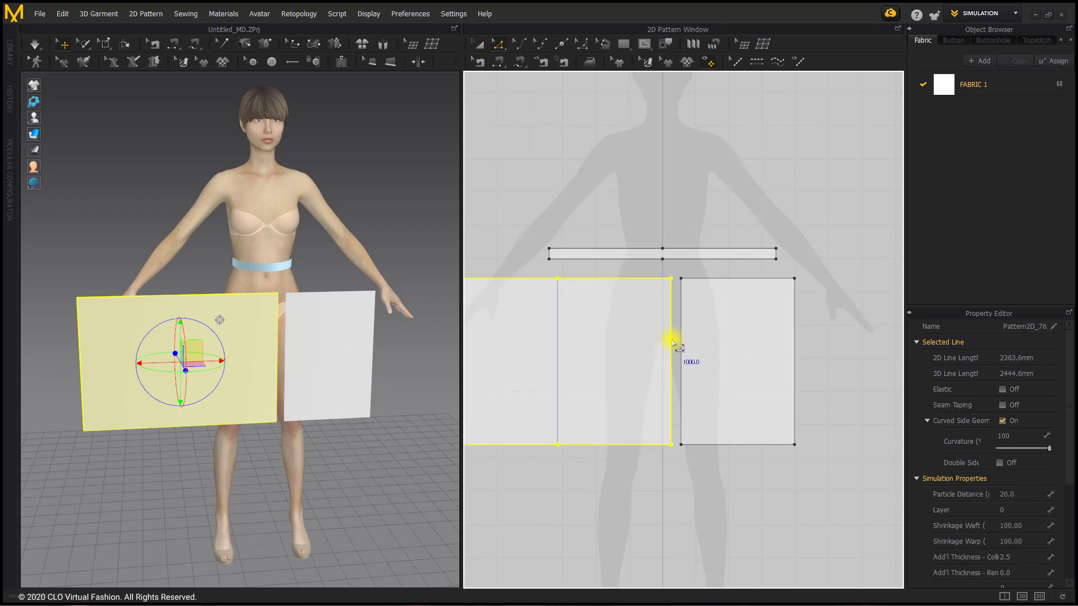
Merge the right rectangle into the joined panel along their facing vertical edges
{"action": "left_click", "coordinate": [671, 341]}
{"action": "left_click", "coordinate": [681, 341], "text": "shift"}
{"action": "right_click", "coordinate": [681, 340]}
{"action": "left_click", "coordinate": [713, 416]}
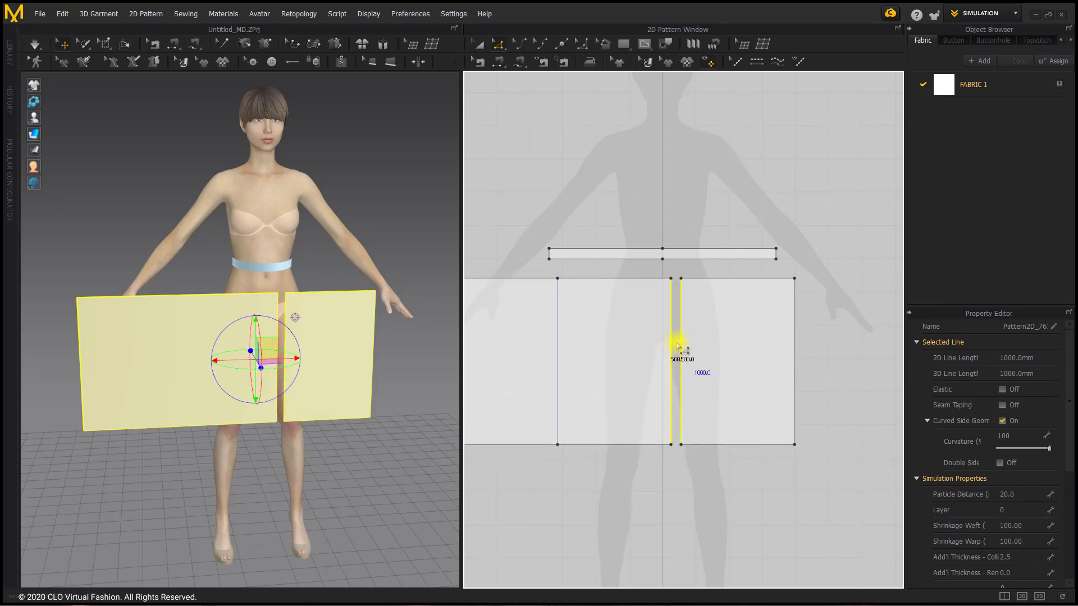
{"action": "right_click", "coordinate": [677, 343]}
{"action": "left_click", "coordinate": [681, 410]}
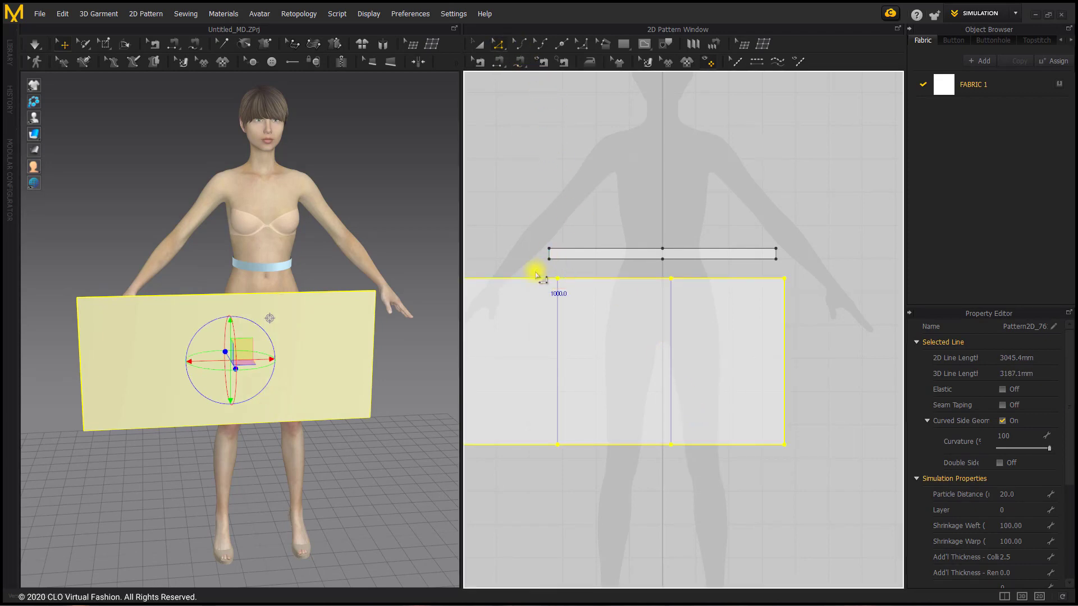
Delete the two vertical internal lines left inside the merged wide panel
{"action": "left_click", "coordinate": [536, 274]}
{"action": "double_click", "coordinate": [685, 456]}
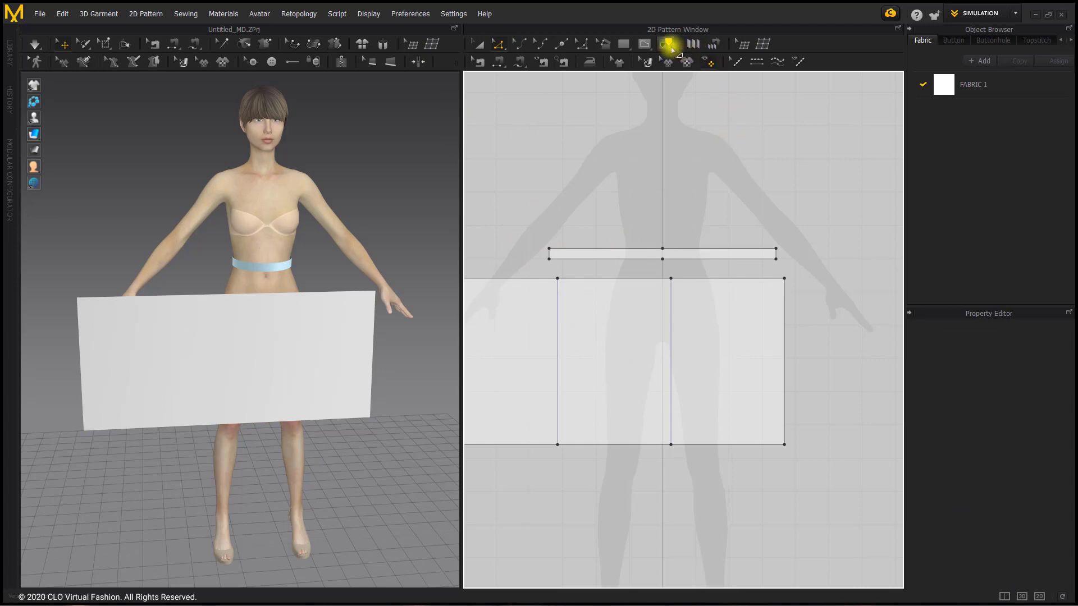
{"action": "left_click", "coordinate": [669, 45]}
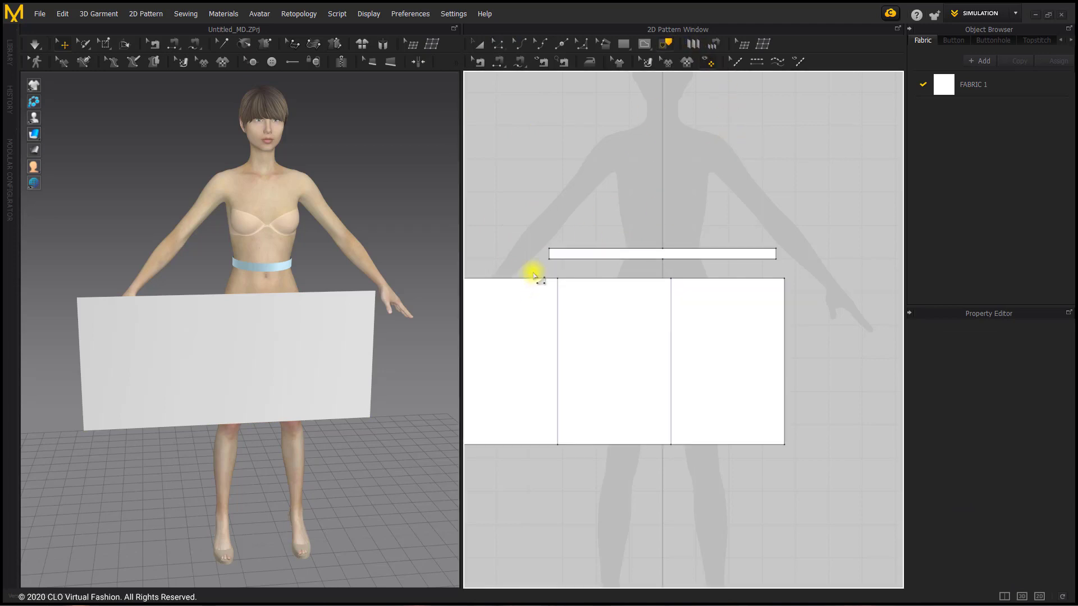
{"action": "left_click_drag", "start_coordinate": [534, 275], "coordinate": [704, 459]}
{"action": "left_click", "coordinate": [696, 469]}
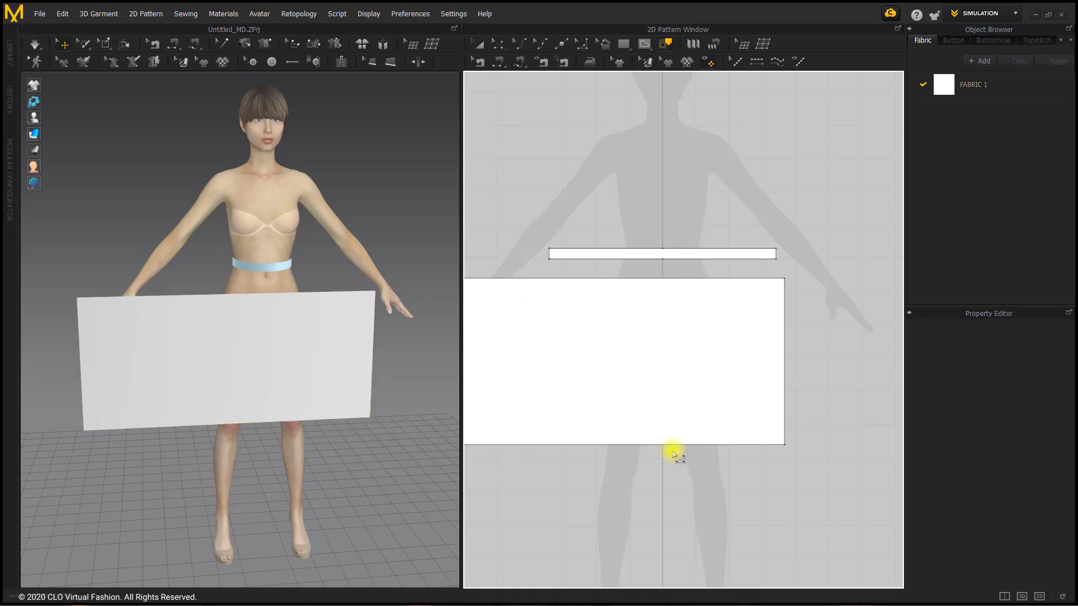
Offset the wide panel's two vertical side edges as 29 evenly spaced internal lines along the curve, with Straight Line enabled
{"action": "right_click_drag", "start_coordinate": [658, 424], "coordinate": [712, 414]}
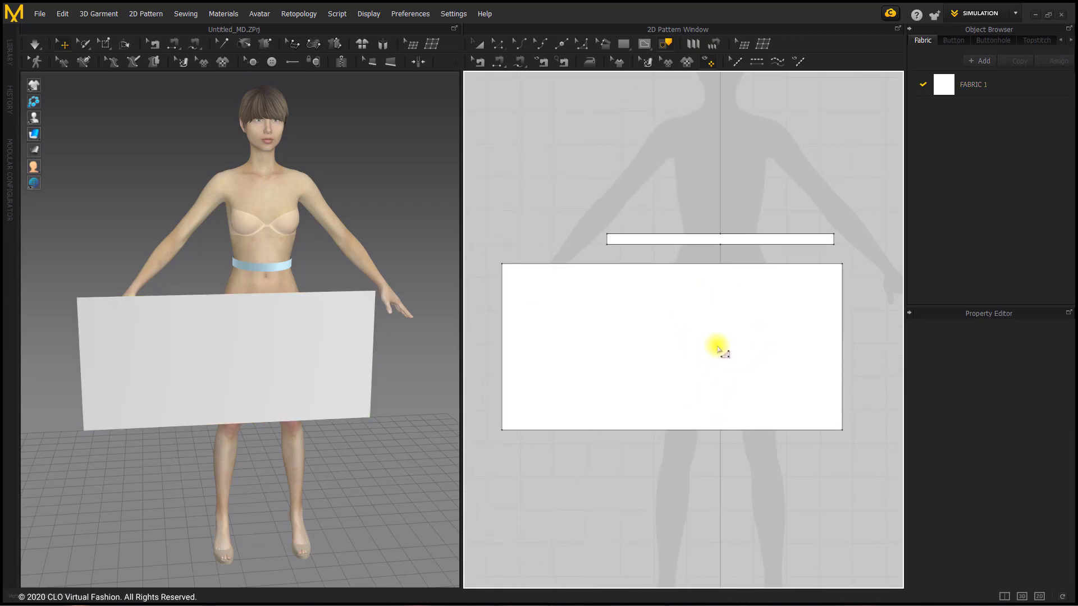
{"action": "left_click", "coordinate": [498, 44]}
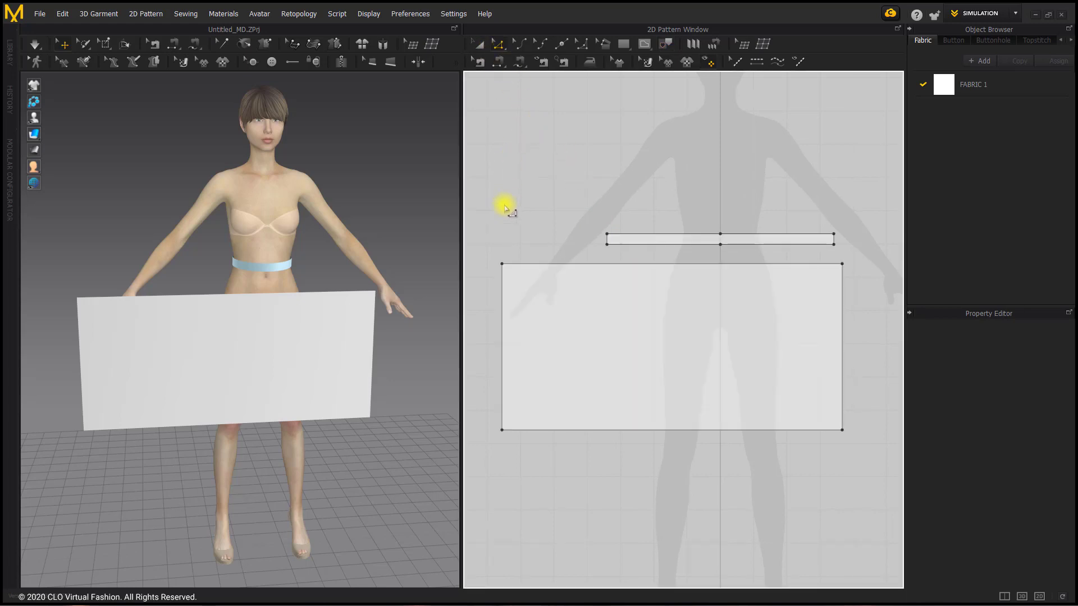
{"action": "left_click", "coordinate": [501, 297]}
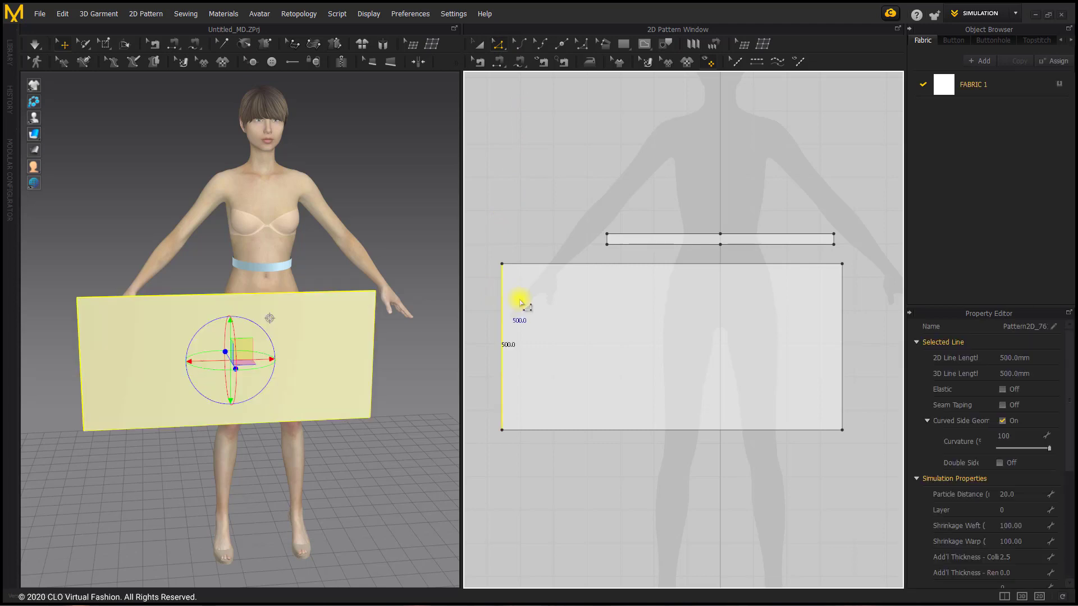
{"action": "left_click", "coordinate": [844, 329], "text": "shift"}
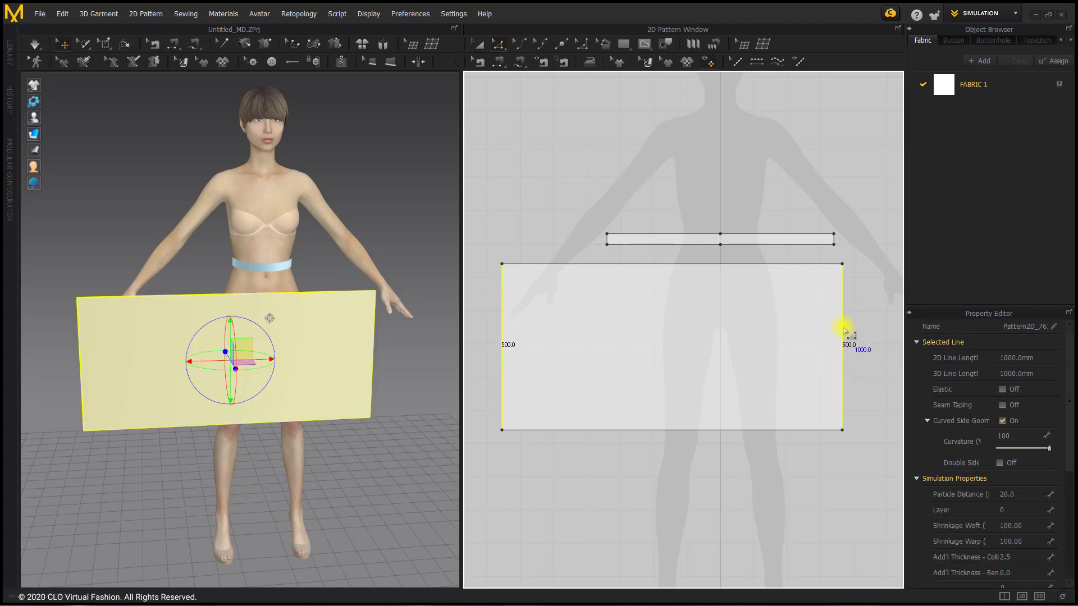
{"action": "right_click", "coordinate": [844, 330]}
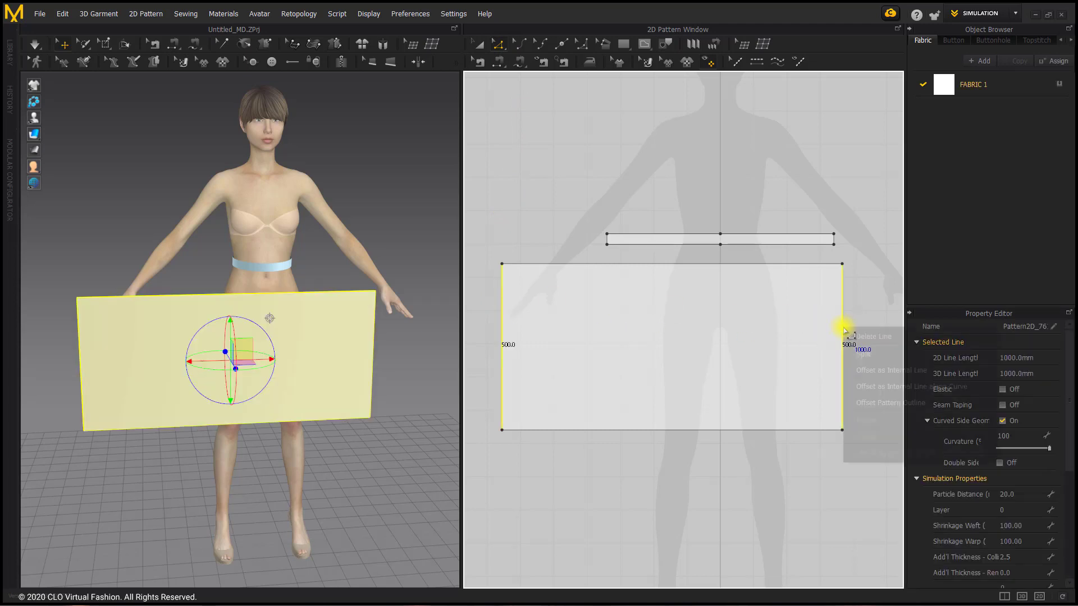
{"action": "left_click", "coordinate": [901, 392]}
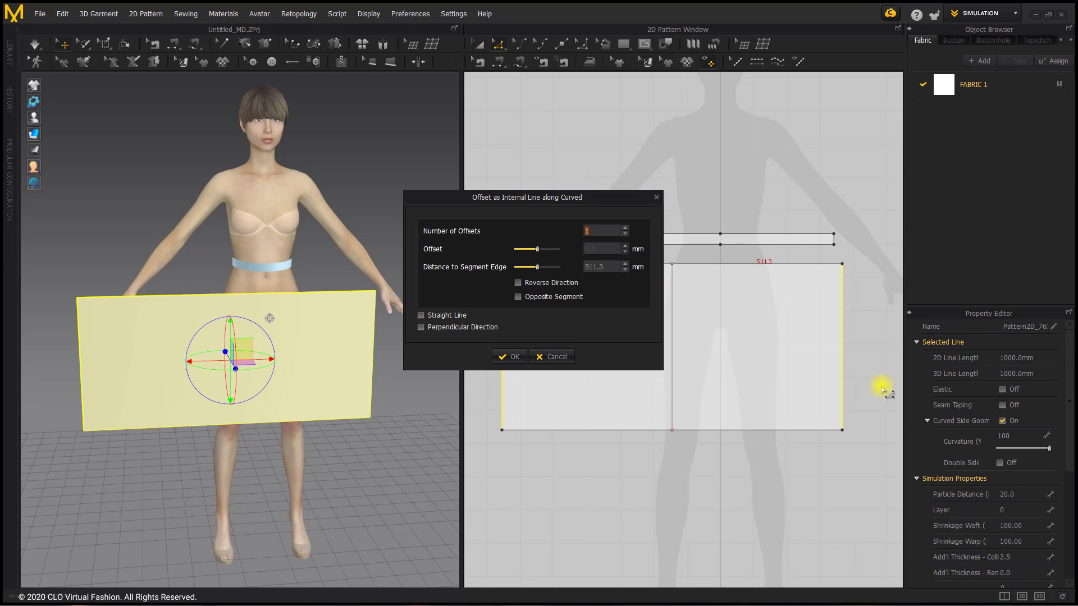
{"action": "type", "text": "29"}
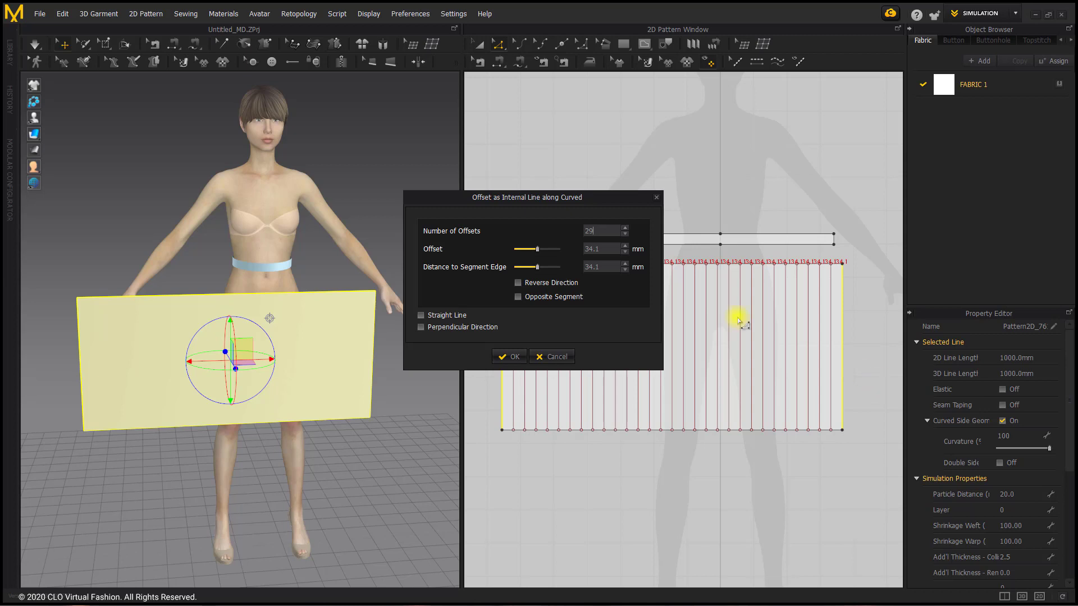
{"action": "left_click_drag", "start_coordinate": [578, 200], "coordinate": [388, 90]}
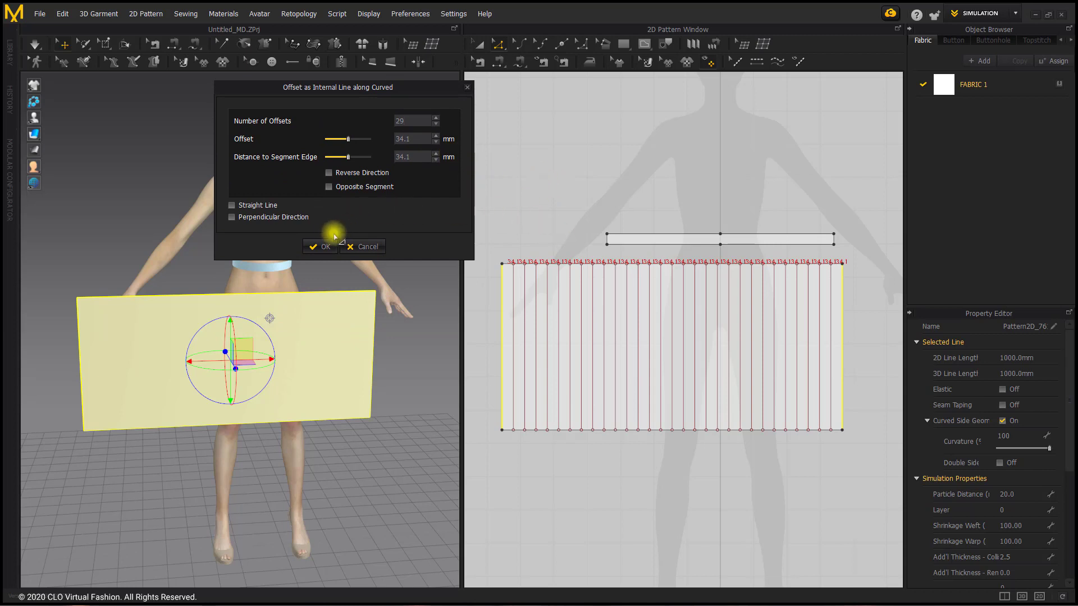
{"action": "left_click", "coordinate": [246, 207]}
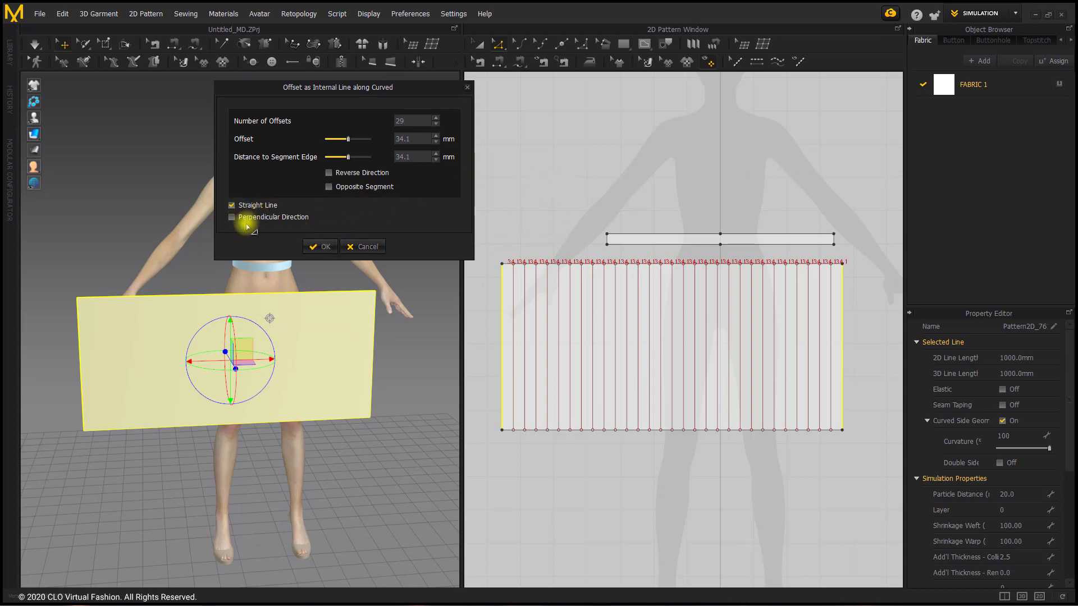
{"action": "left_click", "coordinate": [316, 247]}
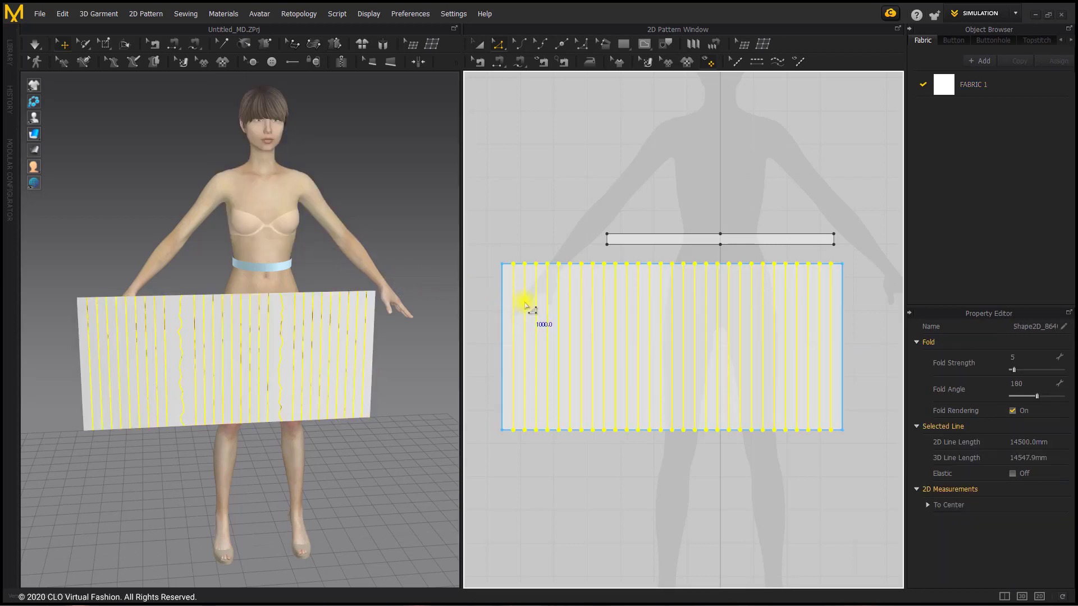
Extend or trim all the new internal lines to the pattern outline and add points where they meet it
{"action": "right_click", "coordinate": [525, 305]}
{"action": "mouse_move", "coordinate": [584, 247]}
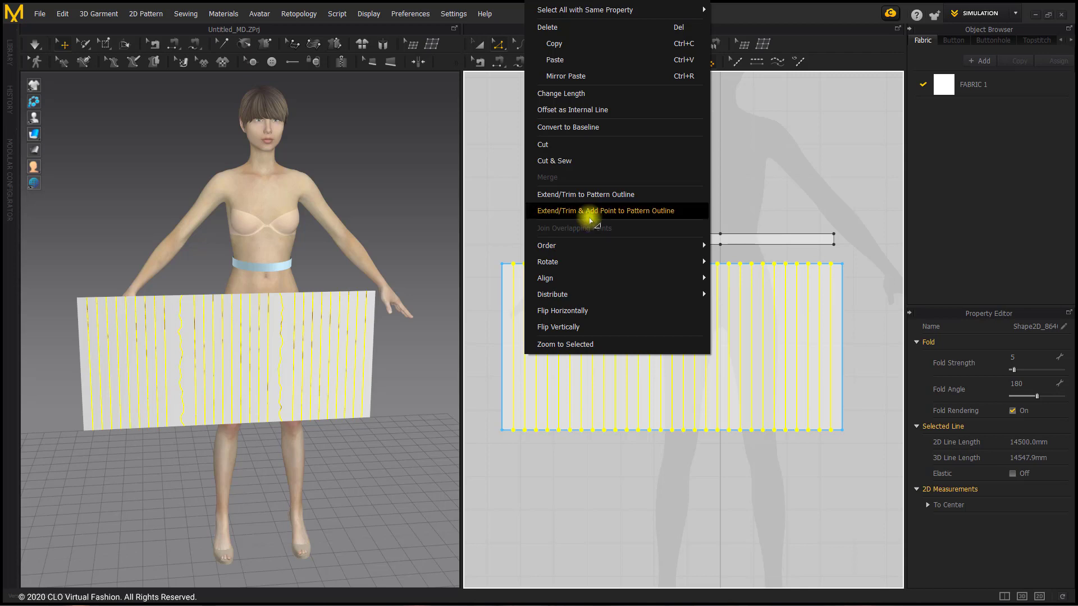
{"action": "left_click", "coordinate": [589, 218]}
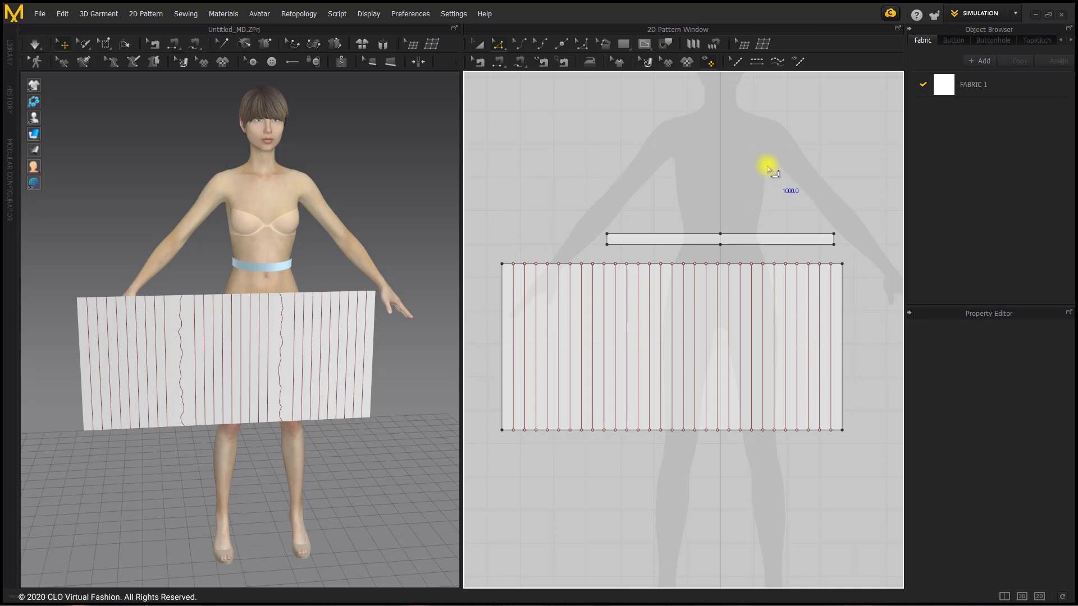
Apply Pleats Fold across all the panel's internal lines as knife pleats with 3 internal lines per pleat and 0 - 360 fold angles
{"action": "left_click", "coordinate": [695, 50]}
{"action": "left_click", "coordinate": [494, 297]}
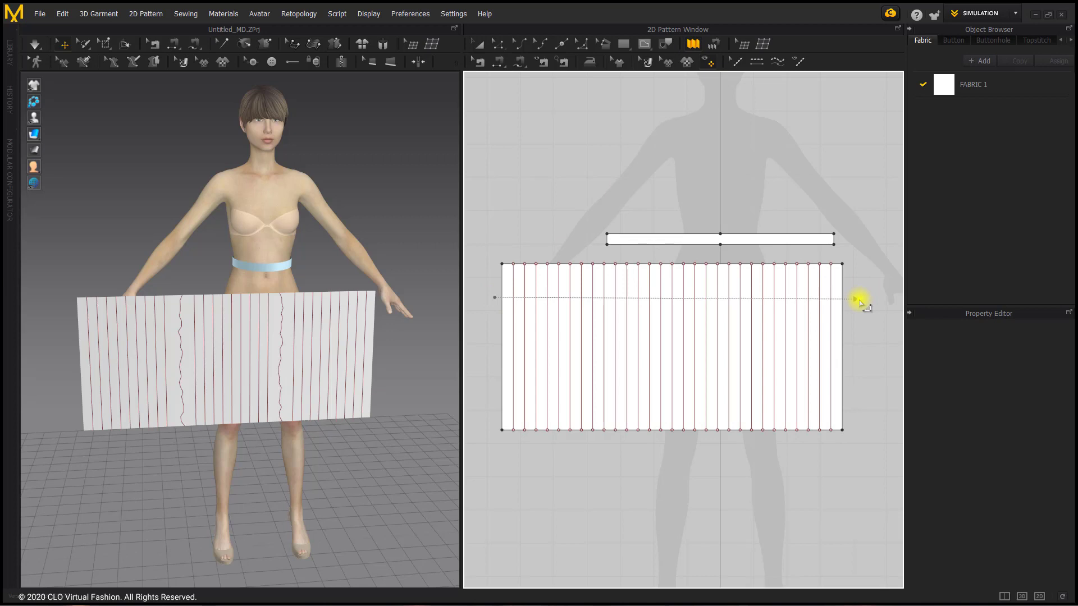
{"action": "left_click", "coordinate": [858, 301]}
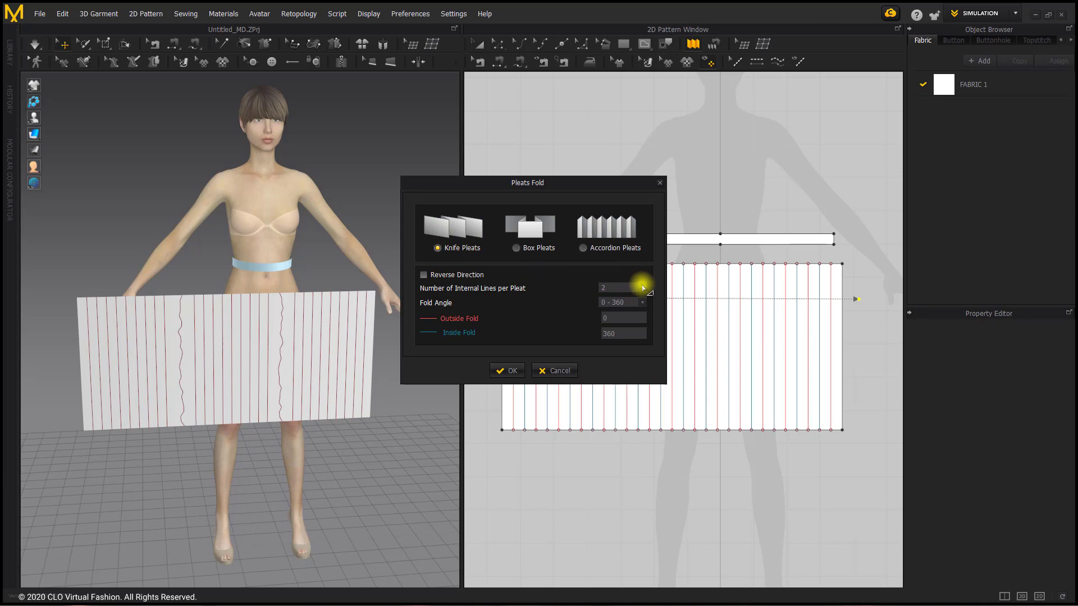
{"action": "left_click", "coordinate": [643, 288]}
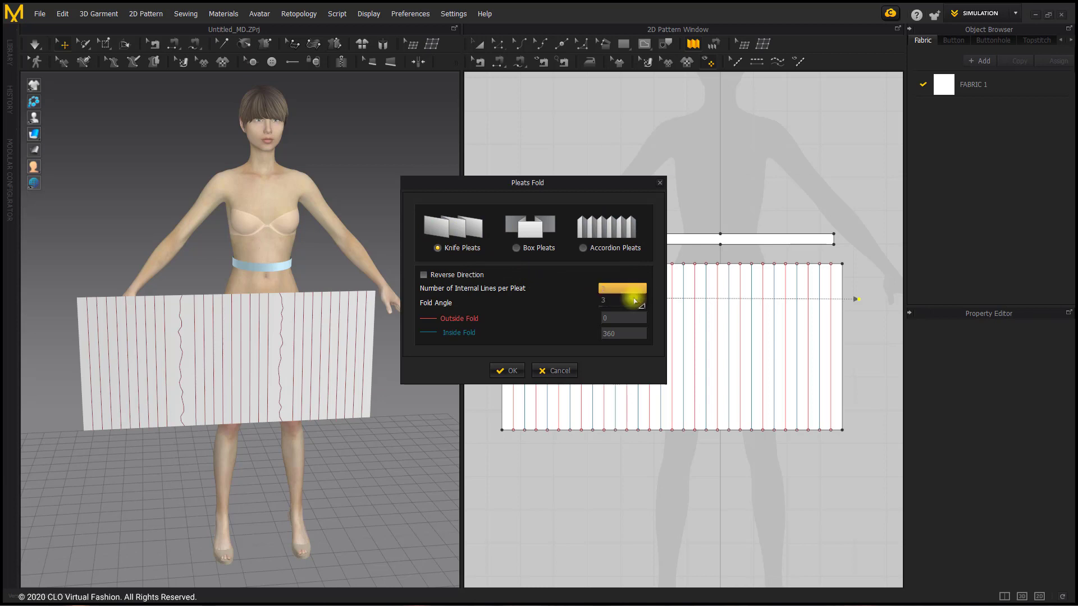
{"action": "left_click", "coordinate": [622, 299]}
{"action": "left_click_drag", "start_coordinate": [565, 181], "coordinate": [382, 63]}
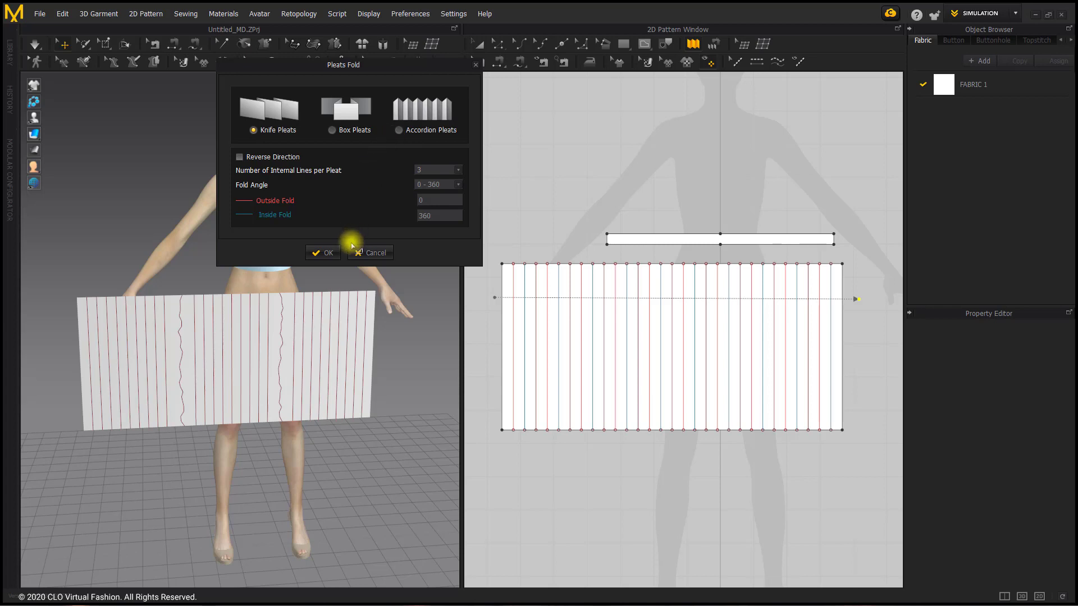
{"action": "left_click", "coordinate": [331, 253]}
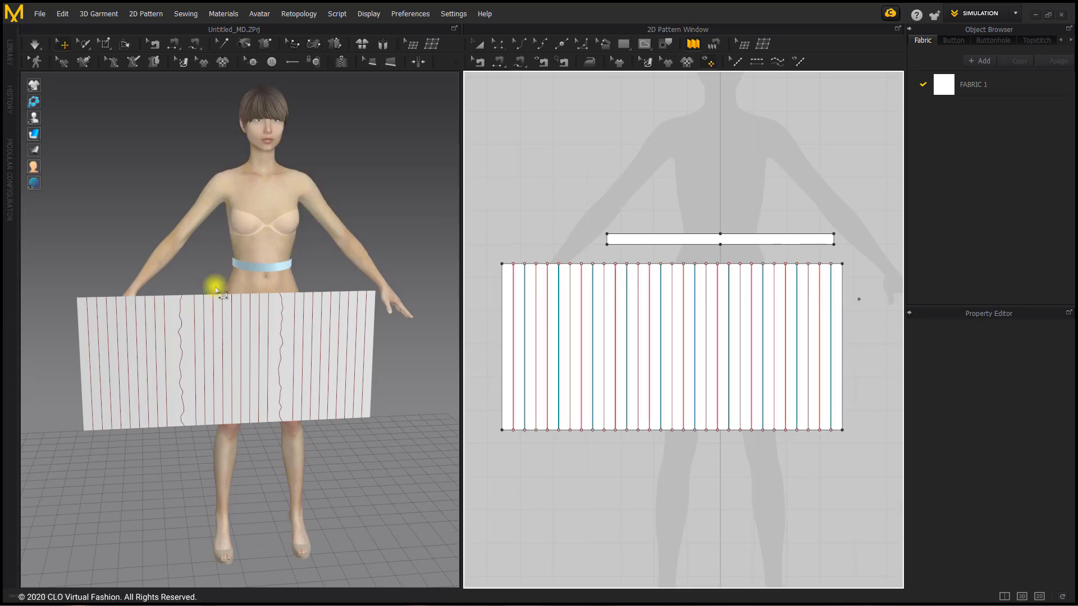
Strengthen the wide panel and simulate it until the knife pleats fold up, halting the simulation once they are folded
{"action": "right_click", "coordinate": [179, 305]}
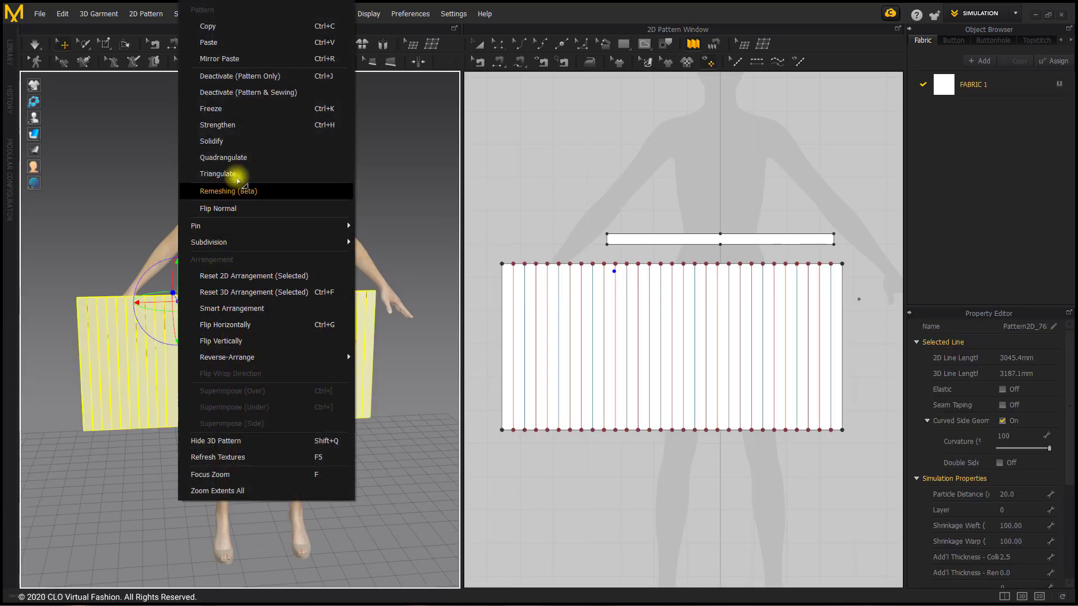
{"action": "left_click", "coordinate": [250, 125]}
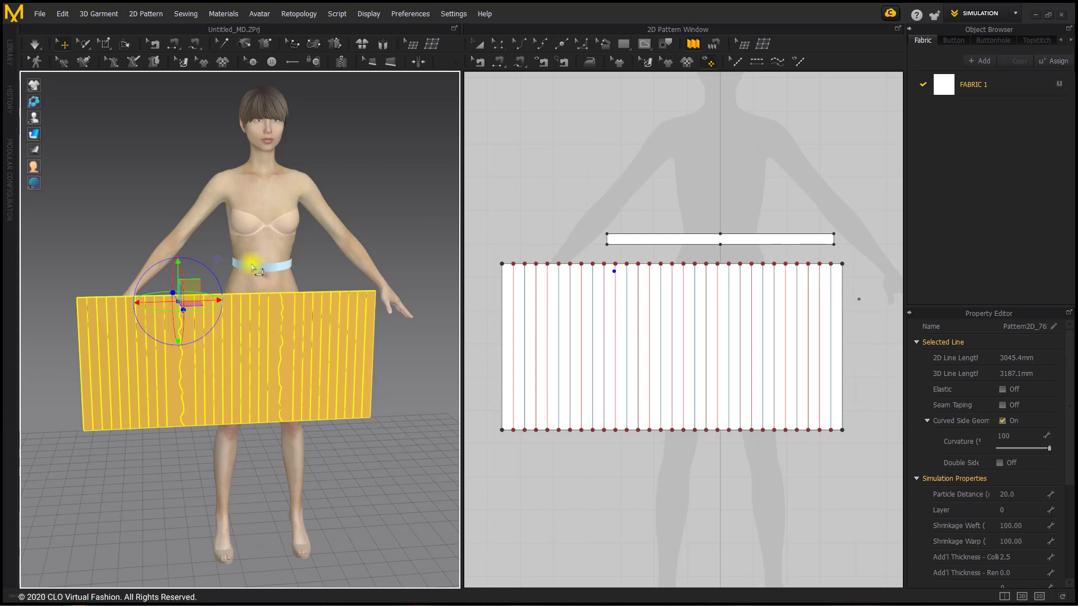
{"action": "scroll", "coordinate": [253, 267], "scroll_direction": "up", "scroll_amount": 2}
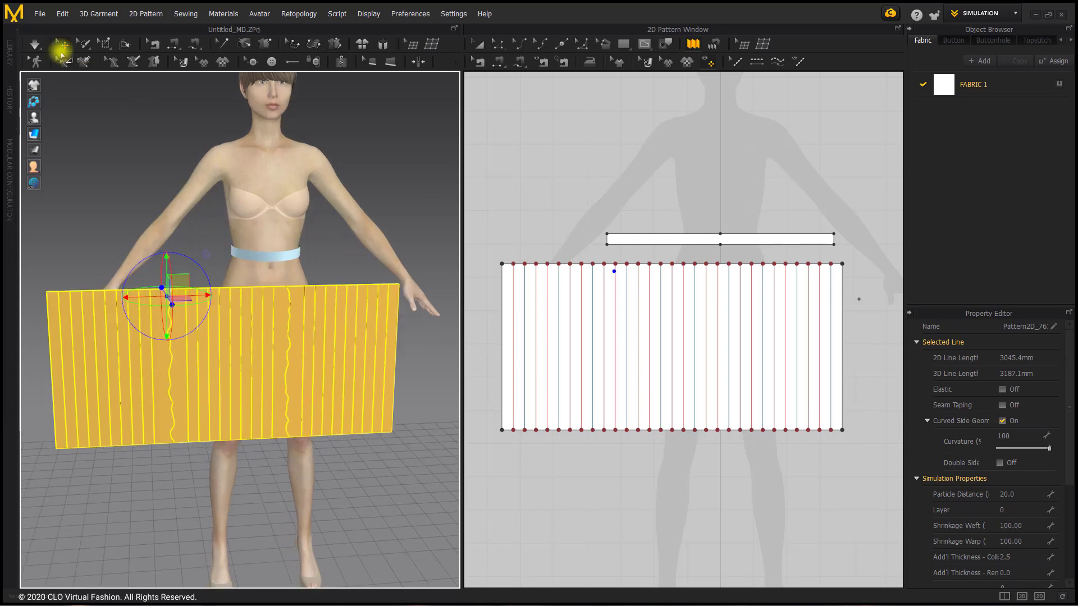
{"action": "left_click", "coordinate": [35, 44]}
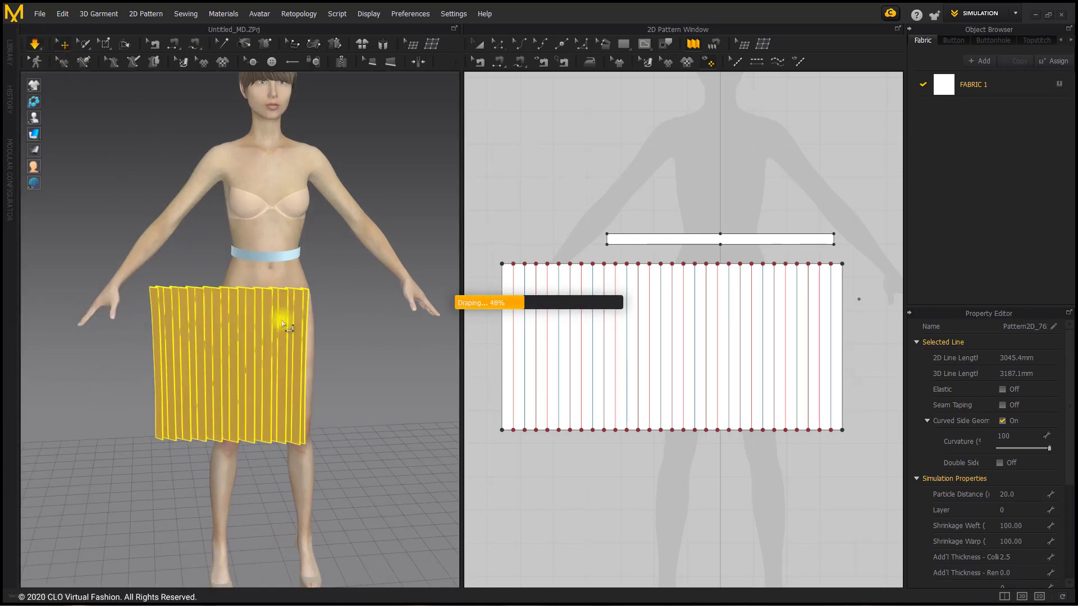
{"action": "right_click_drag", "start_coordinate": [228, 313], "coordinate": [277, 309]}
{"action": "left_click", "coordinate": [34, 43]}
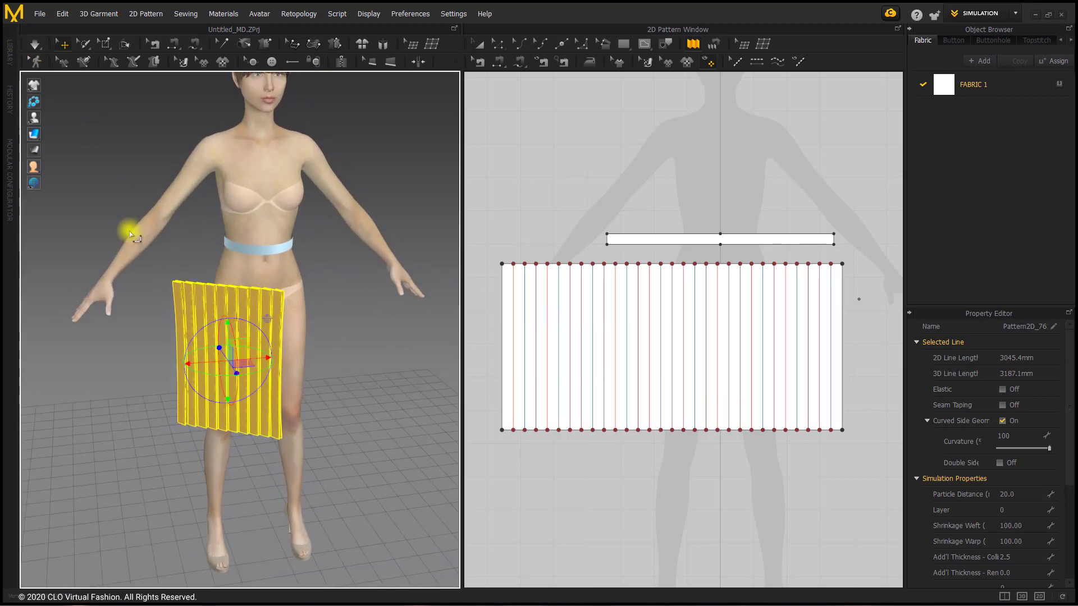
Rotate and move the folded panel to the avatar's right hip, tilting its upper end inward toward the waistband
{"action": "right_click_drag", "start_coordinate": [253, 367], "coordinate": [335, 360]}
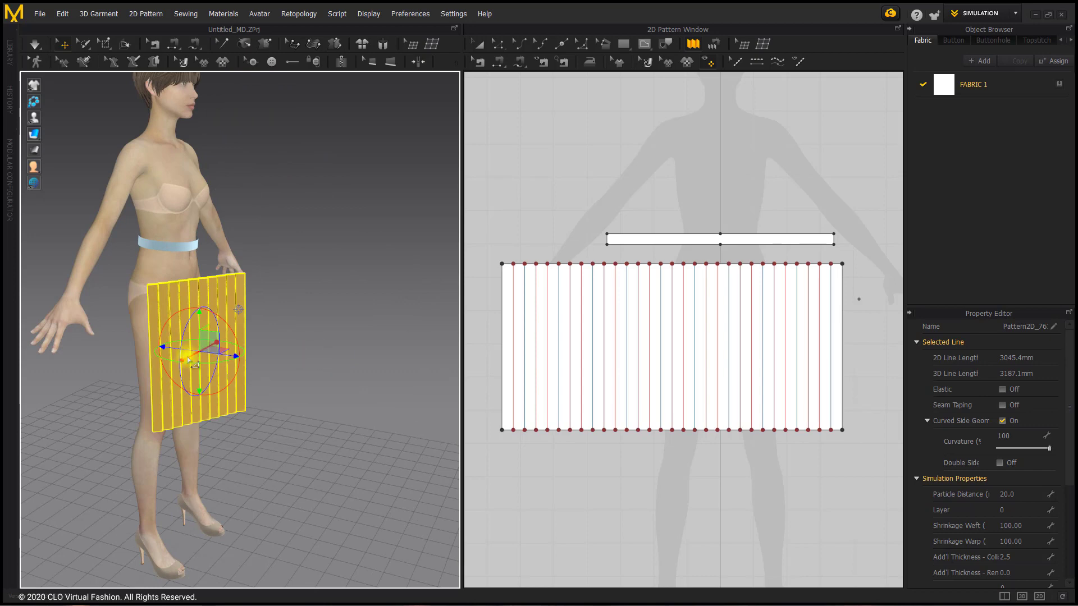
{"action": "left_click_drag", "start_coordinate": [166, 354], "coordinate": [124, 356]}
{"action": "right_click_drag", "start_coordinate": [164, 349], "coordinate": [116, 331]}
{"action": "scroll", "coordinate": [116, 333], "scroll_direction": "up", "scroll_amount": 3}
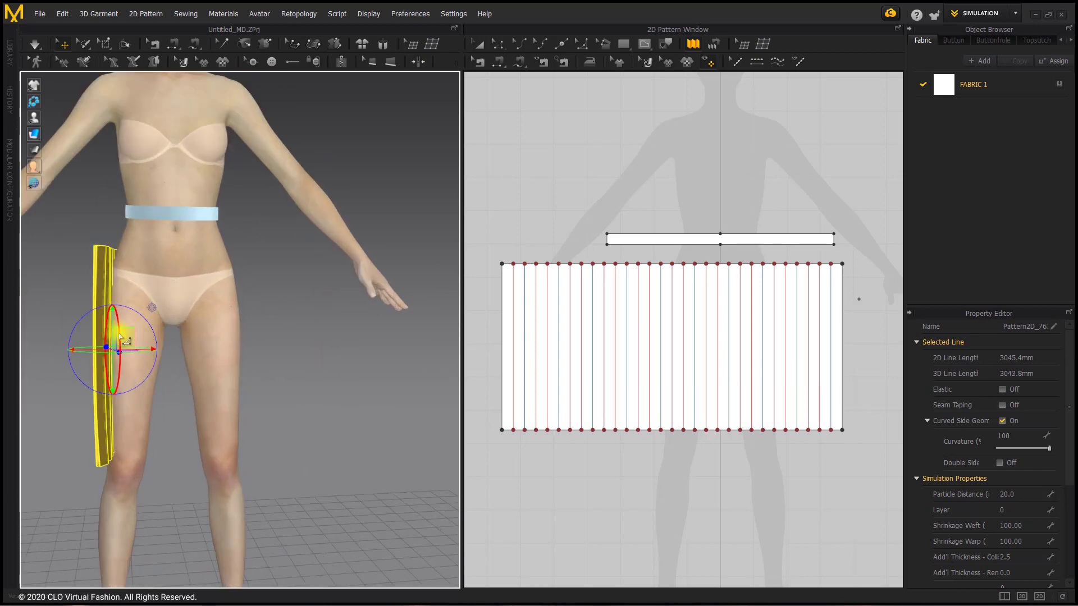
{"action": "middle_click_drag", "start_coordinate": [120, 337], "coordinate": [211, 387]}
{"action": "left_click_drag", "start_coordinate": [193, 358], "coordinate": [168, 326]}
{"action": "key", "text": "ctrl+z"}
{"action": "left_click_drag", "start_coordinate": [195, 283], "coordinate": [207, 294]}
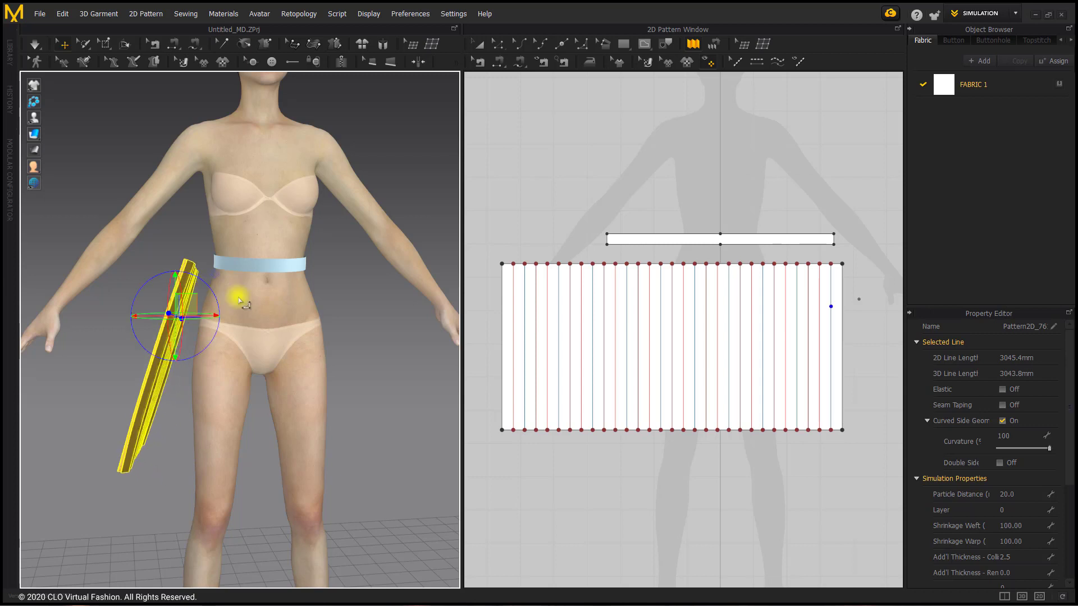
{"action": "right_click_drag", "start_coordinate": [239, 299], "coordinate": [272, 333]}
{"action": "left_click", "coordinate": [344, 331]}
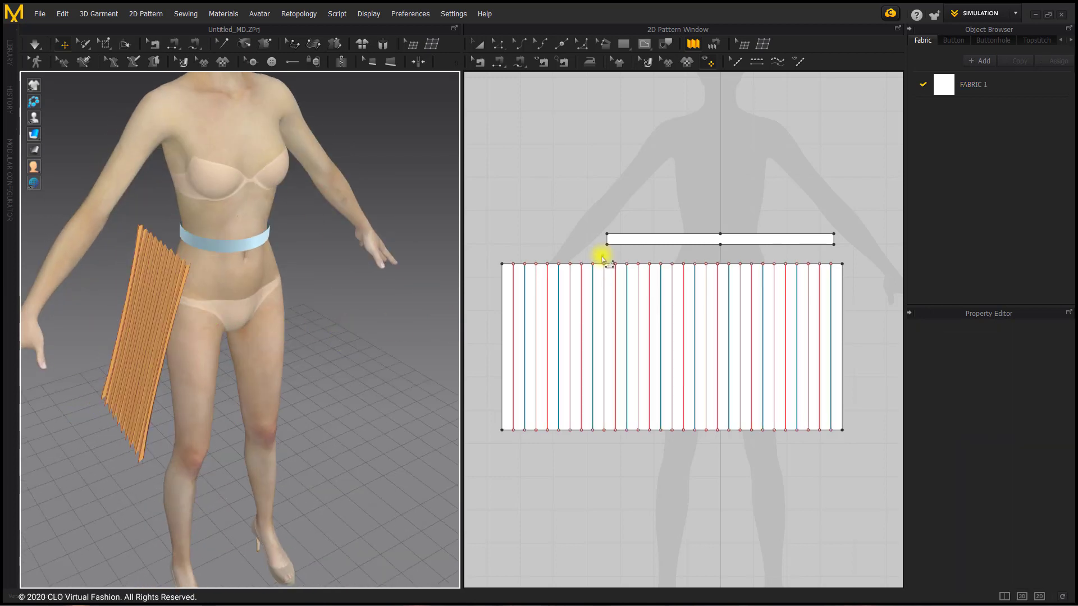
Use Pleats Sewing to join the left half of the waistband's lower edge to the full upper edge of the pleated panel
{"action": "left_click", "coordinate": [715, 52]}
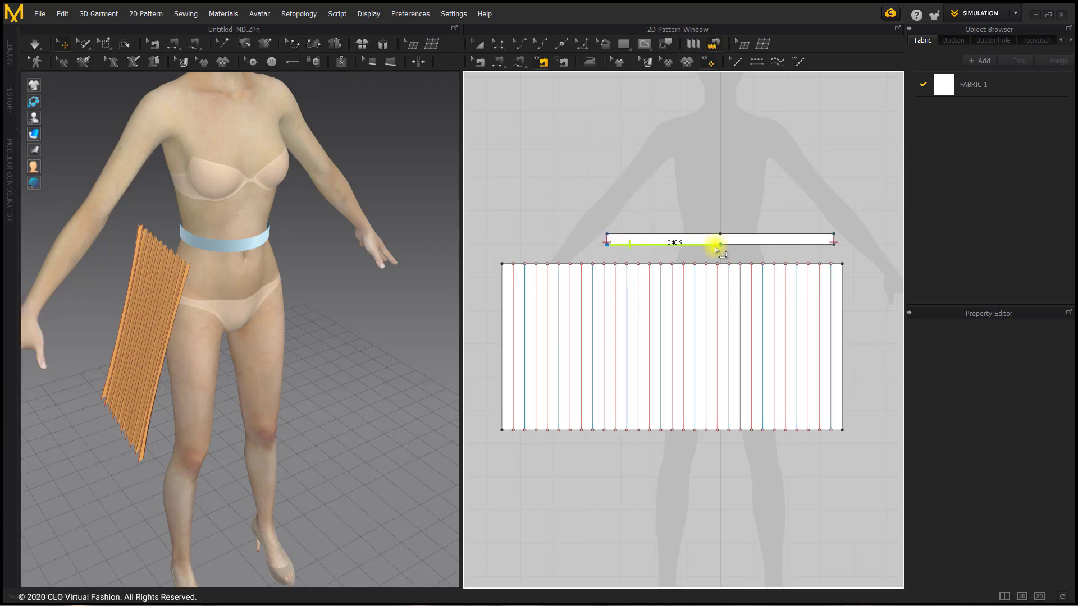
{"action": "left_click", "coordinate": [501, 264]}
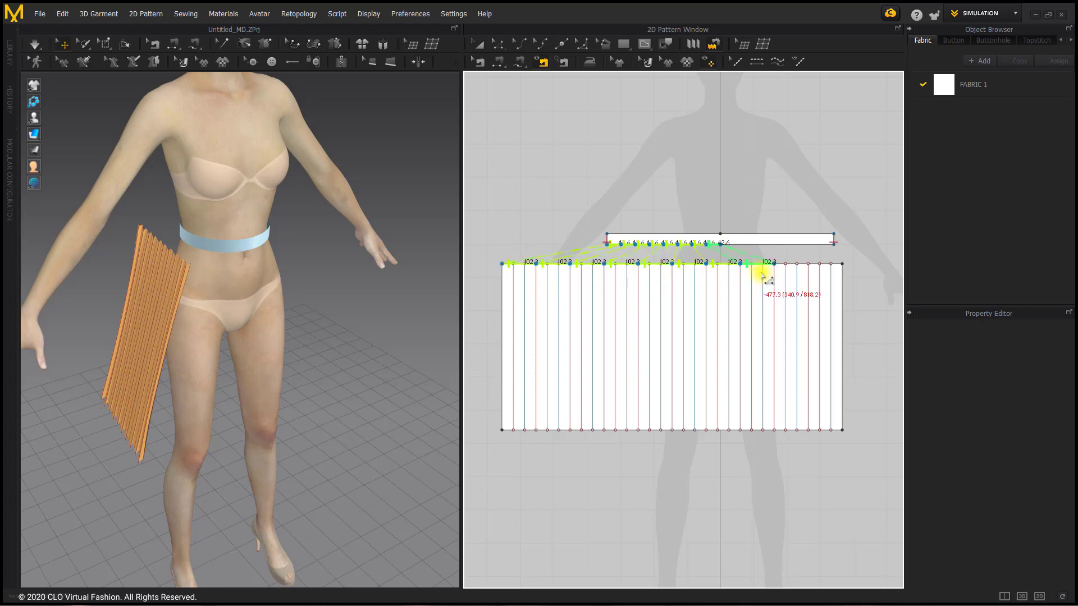
{"action": "left_click", "coordinate": [824, 270]}
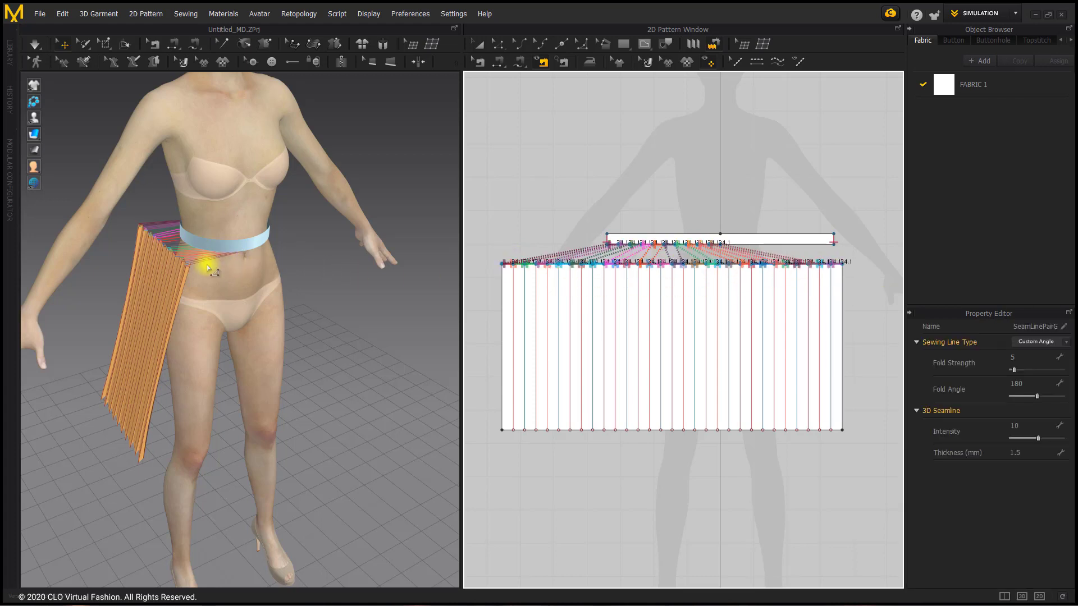
Simulate the garment so the pleated panel pulls onto the waistband, and check the drape from the front
{"action": "right_click_drag", "start_coordinate": [160, 222], "coordinate": [342, 242]}
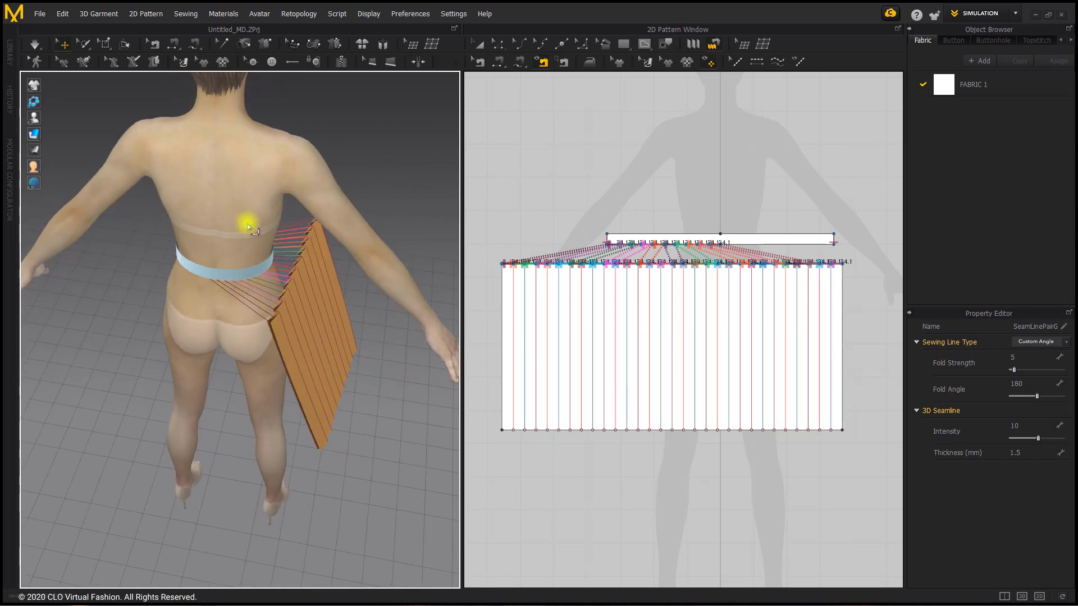
{"action": "left_click", "coordinate": [32, 45]}
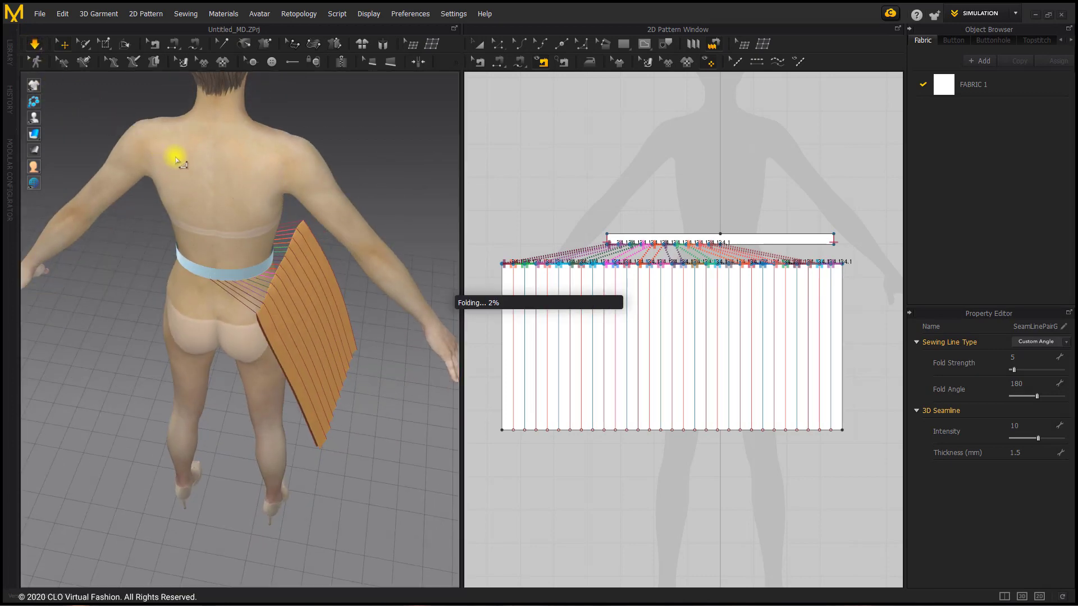
{"action": "right_click_drag", "start_coordinate": [283, 266], "coordinate": [159, 224]}
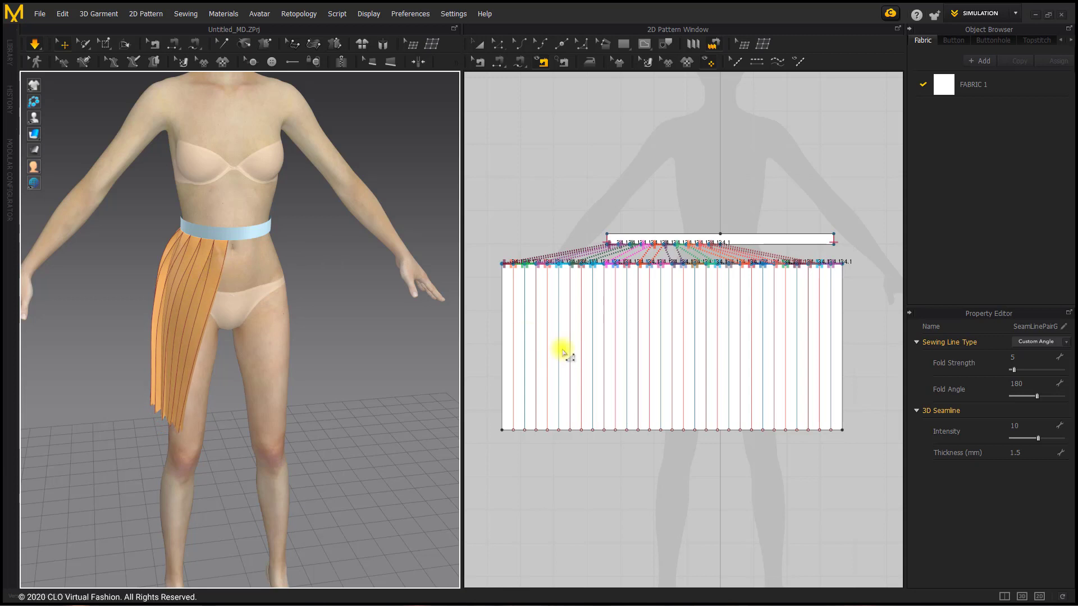
Move the pleated panel left in the 2D pattern layout to free space beside it below the waistband
{"action": "left_click", "coordinate": [478, 47]}
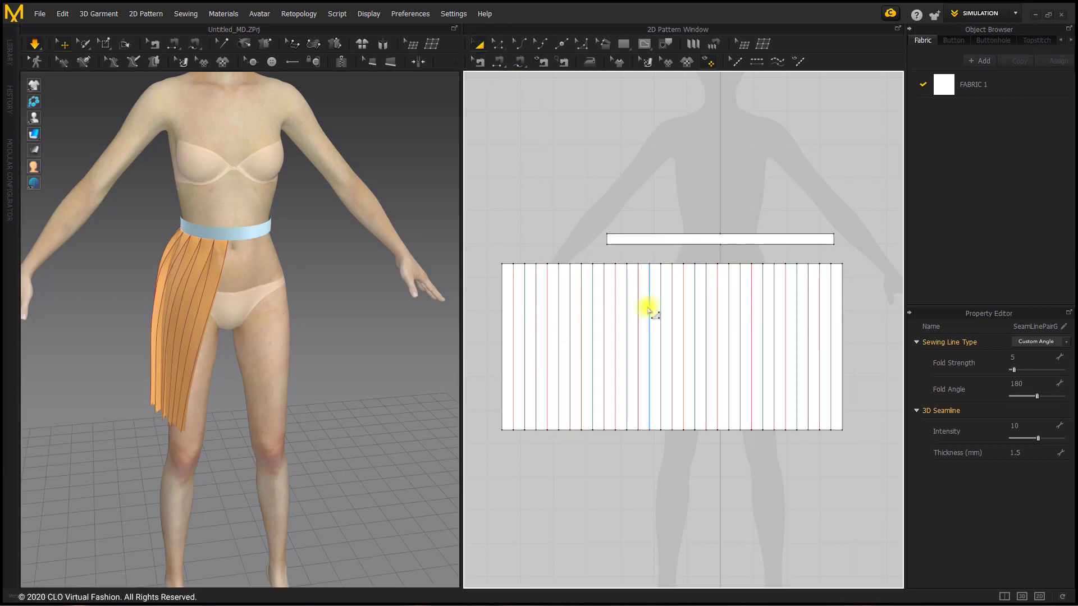
{"action": "left_click", "coordinate": [647, 310]}
{"action": "left_click_drag", "start_coordinate": [576, 318], "coordinate": [511, 310]}
{"action": "left_click", "coordinate": [535, 190]}
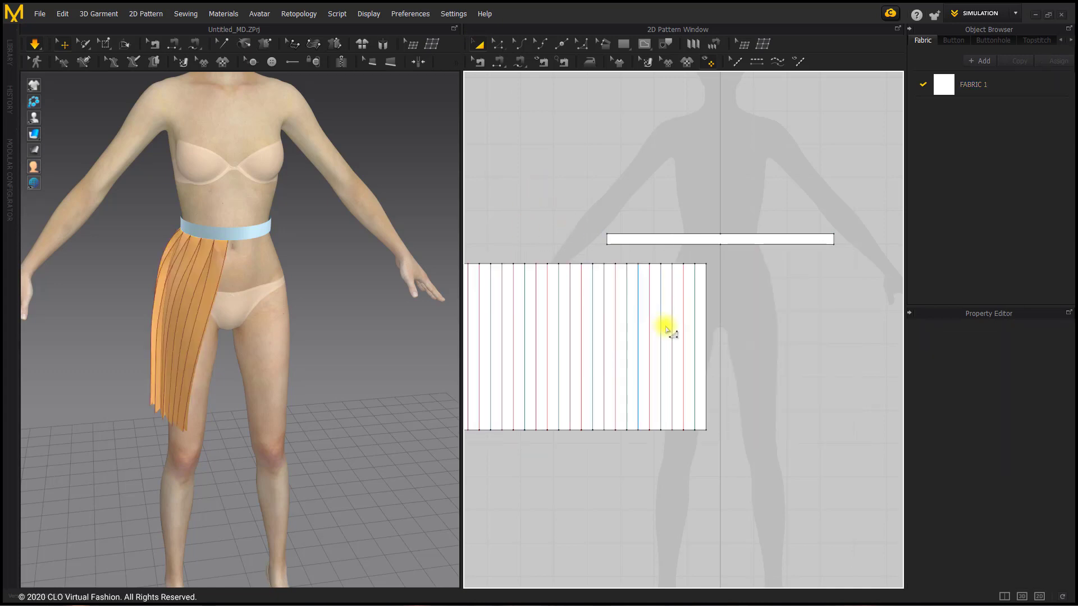
{"action": "scroll", "coordinate": [614, 234], "scroll_direction": "down", "scroll_amount": 1}
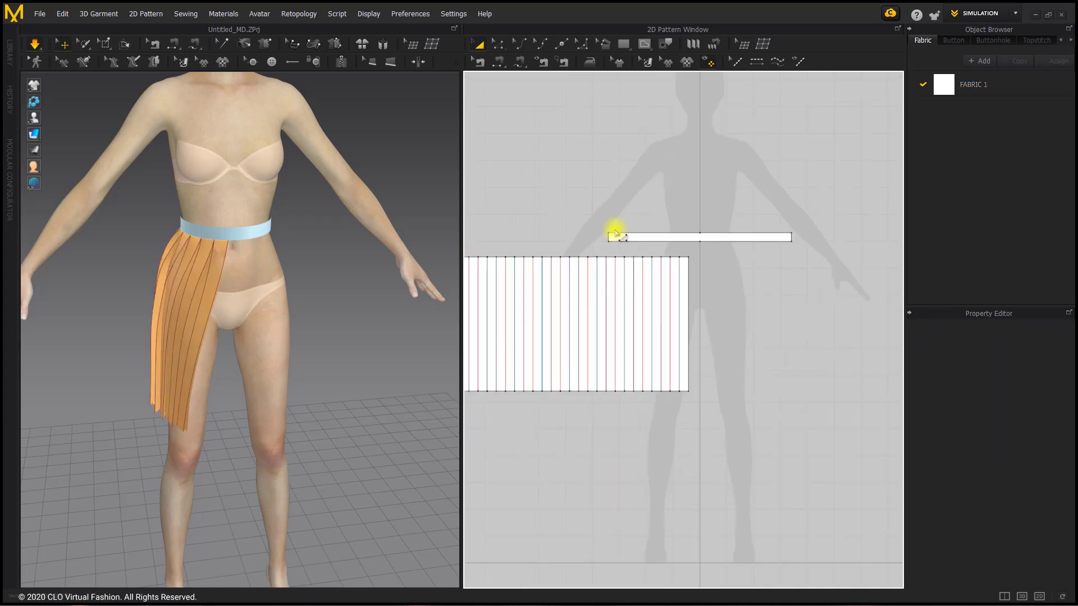
Copy the pleated panel and paste the duplicate level with the original, in the free space to its right below the waistband
{"action": "left_click", "coordinate": [608, 300]}
{"action": "right_click", "coordinate": [607, 300]}
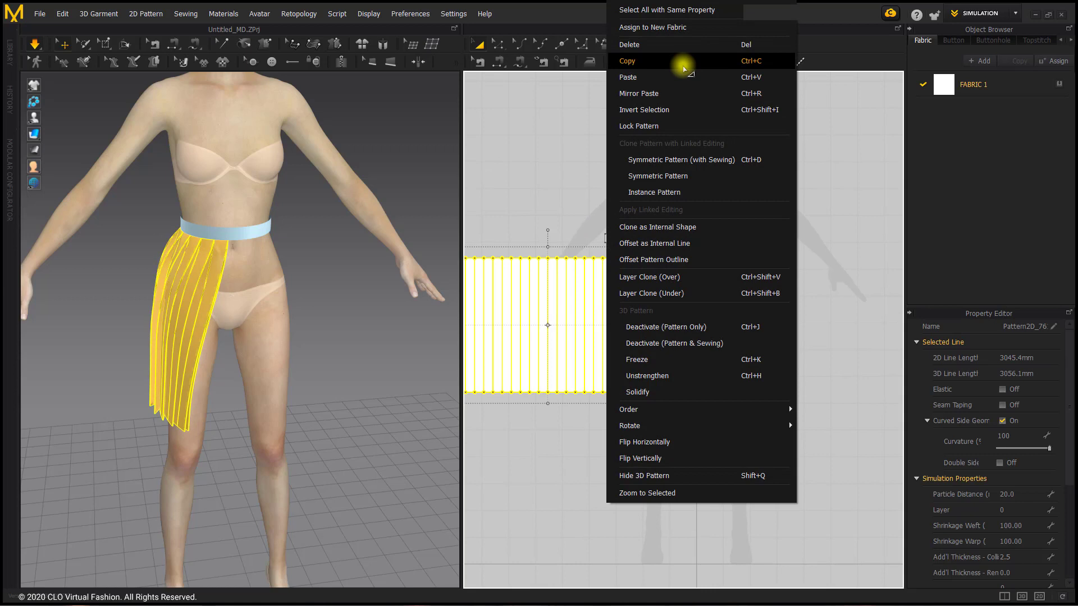
{"action": "key", "text": "Escape"}
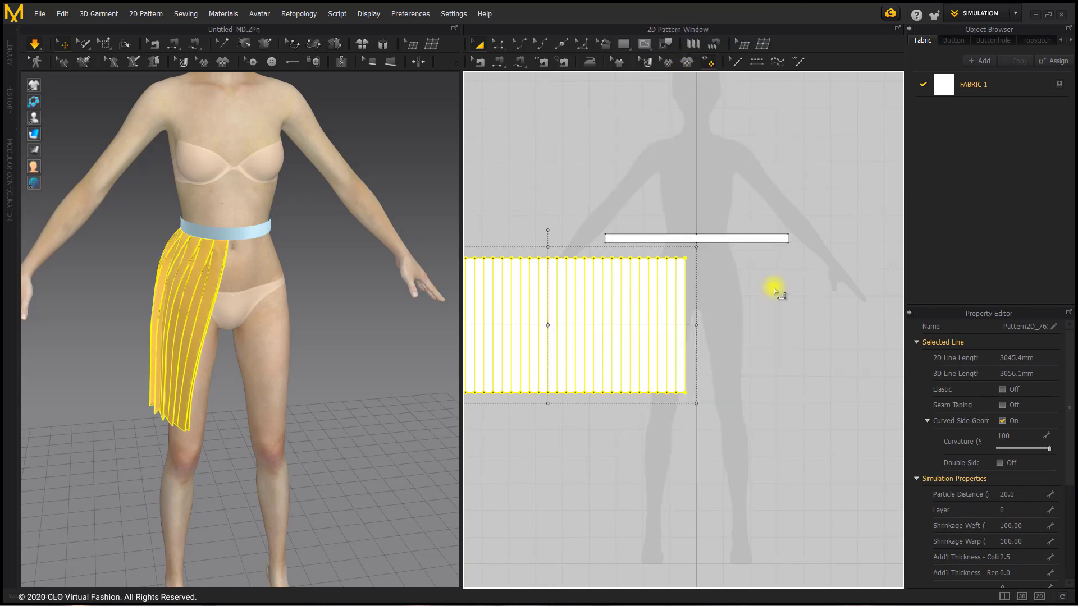
{"action": "right_click", "coordinate": [750, 335]}
{"action": "left_click", "coordinate": [800, 35]}
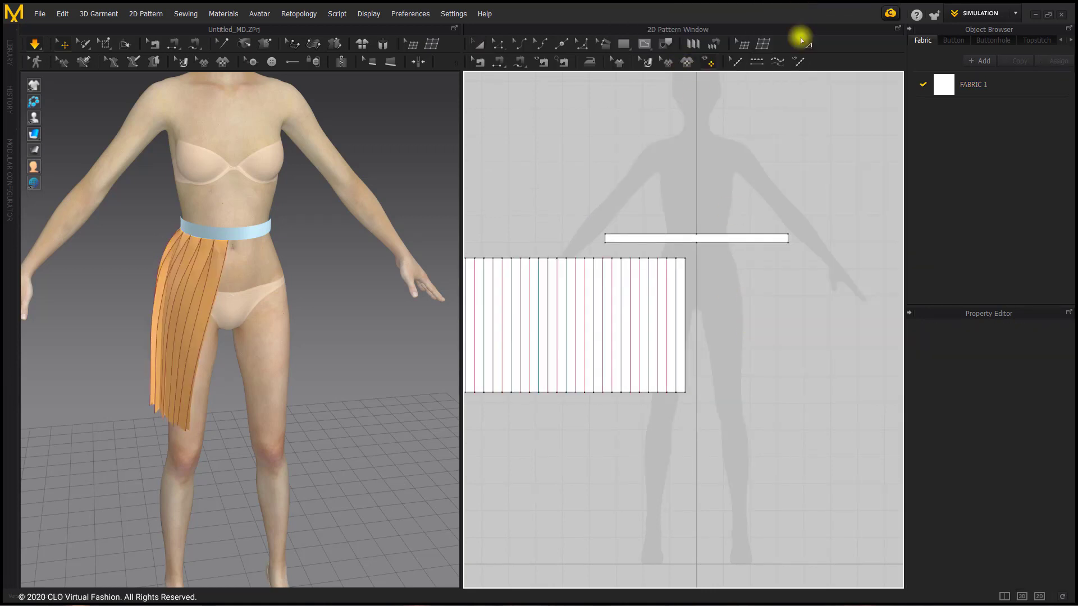
{"action": "middle_click_drag", "start_coordinate": [835, 325], "coordinate": [733, 335]}
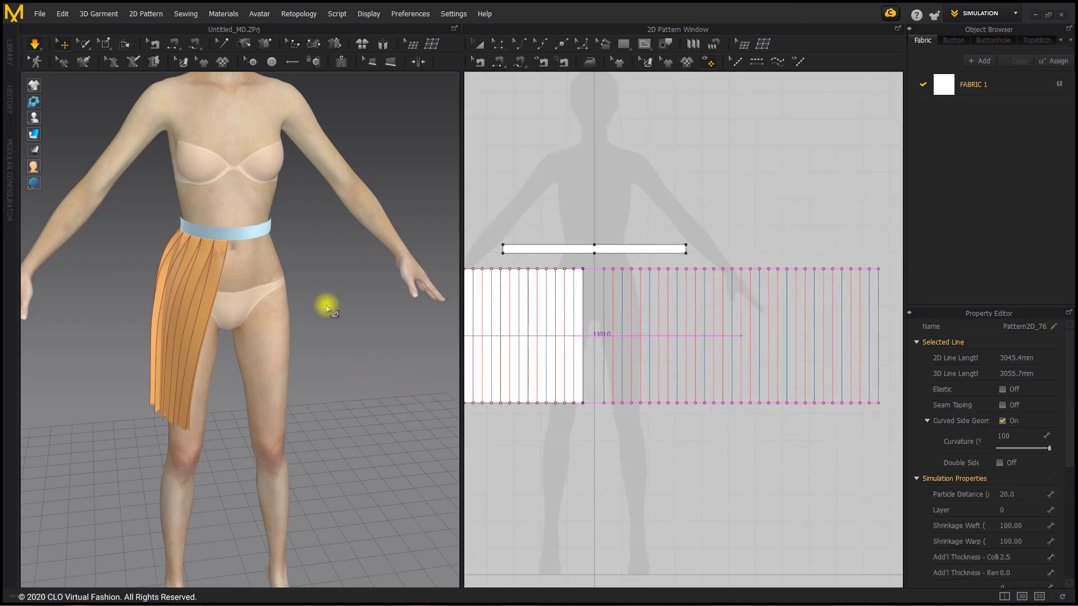
Move the pasted panel beside the avatar's left hip in 3D, and undo a trial rotation about its vertical axis
{"action": "scroll", "coordinate": [341, 326], "scroll_direction": "down", "scroll_amount": 3}
{"action": "middle_click_drag", "start_coordinate": [341, 327], "coordinate": [283, 329]}
{"action": "left_click", "coordinate": [395, 304]}
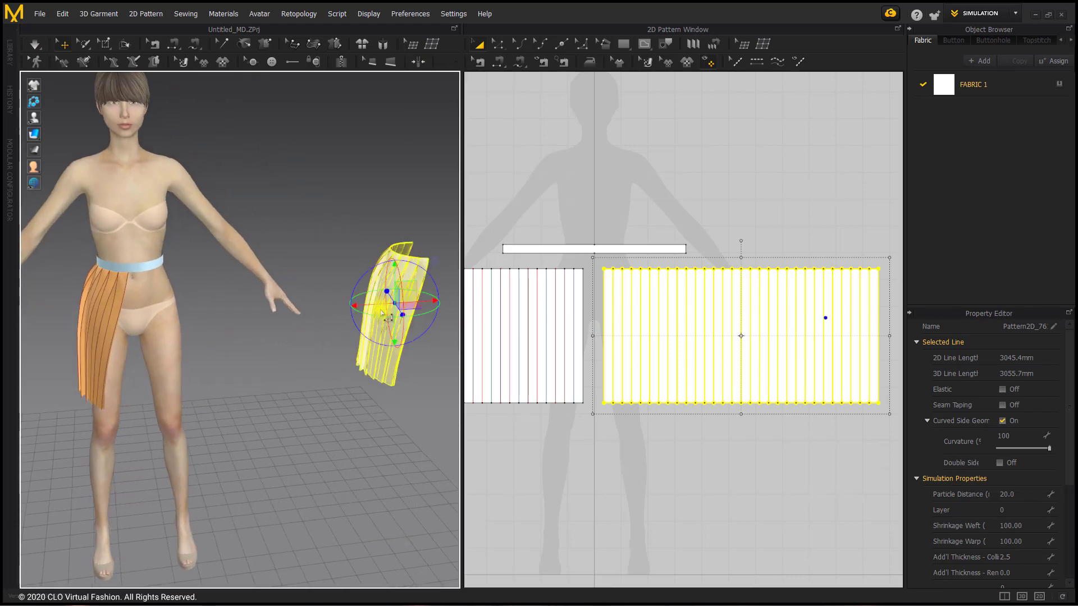
{"action": "left_click_drag", "start_coordinate": [387, 318], "coordinate": [224, 308]}
{"action": "left_click", "coordinate": [228, 302]}
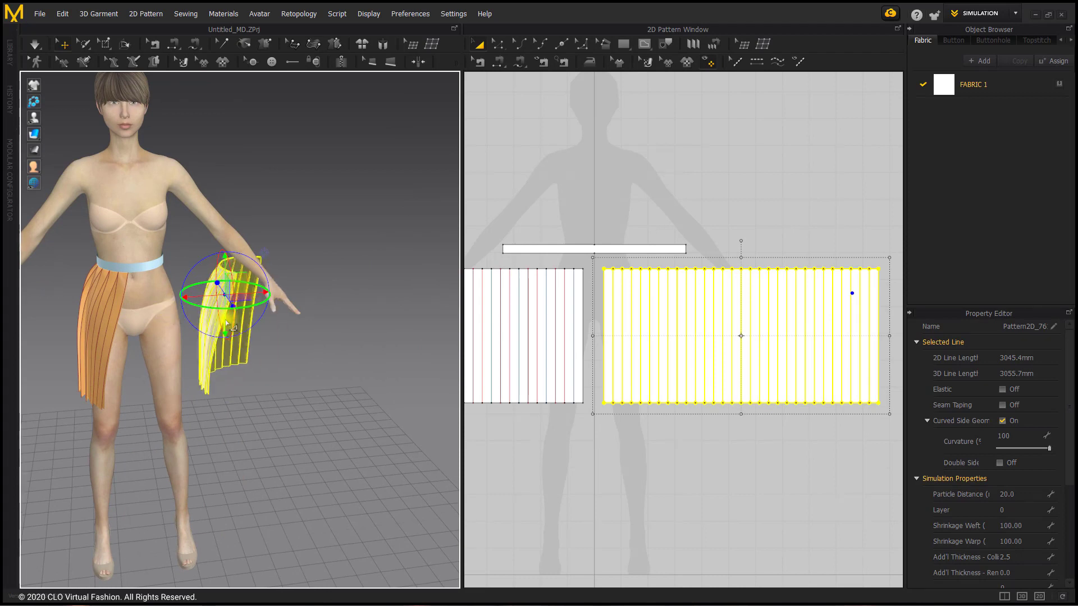
{"action": "key", "text": "ctrl+z"}
{"action": "scroll", "coordinate": [229, 304], "scroll_direction": "up", "scroll_amount": 1}
{"action": "scroll", "coordinate": [247, 307], "scroll_direction": "up", "scroll_amount": 2}
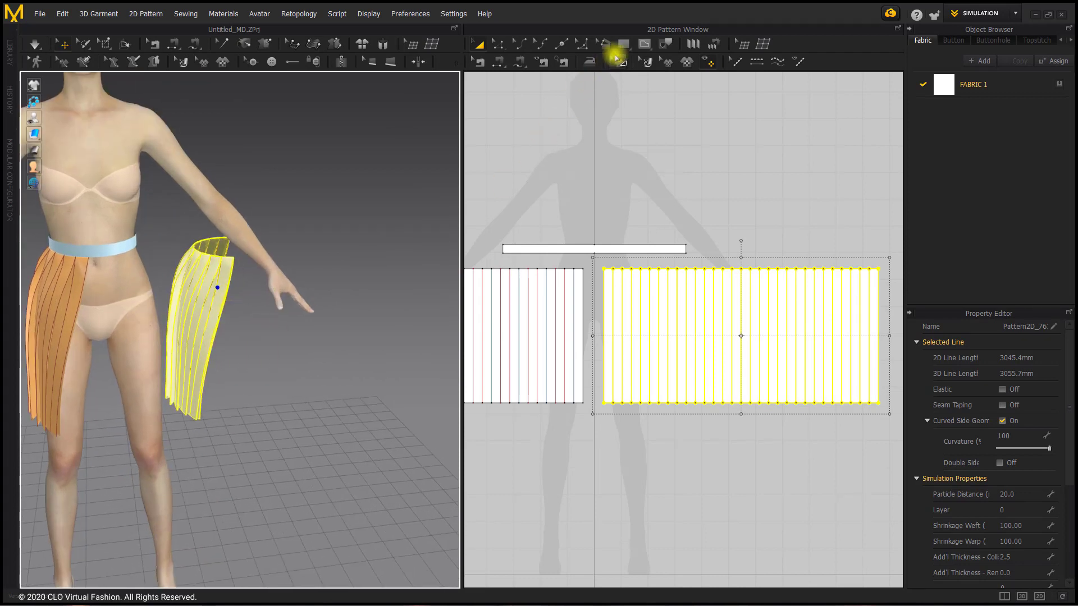
Start Segment Sewing for the upper edge of the copied pleated panel
{"action": "left_click", "coordinate": [616, 57]}
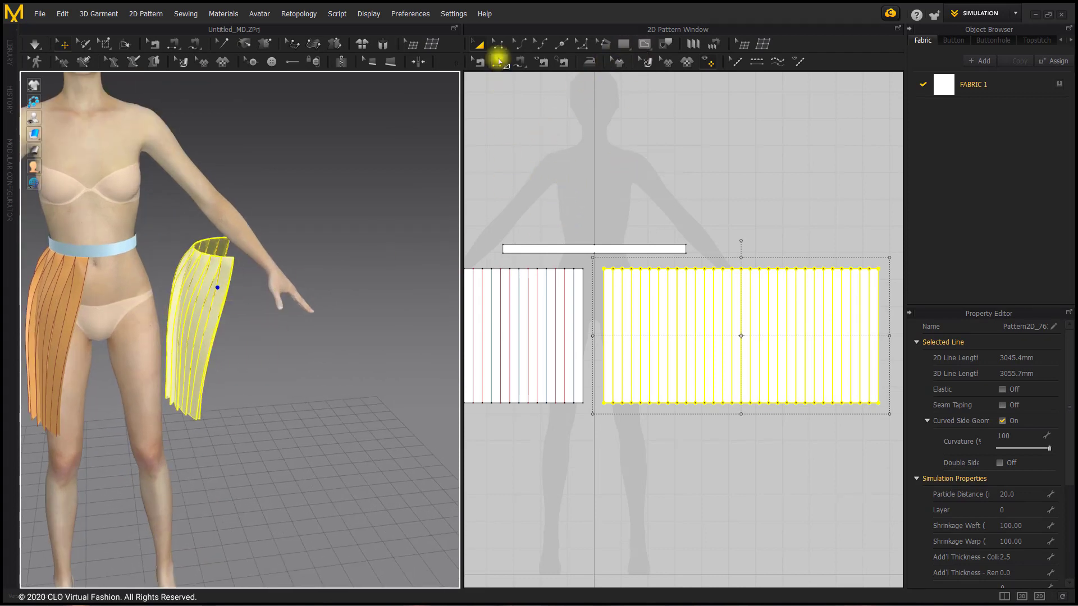
{"action": "left_click", "coordinate": [480, 63]}
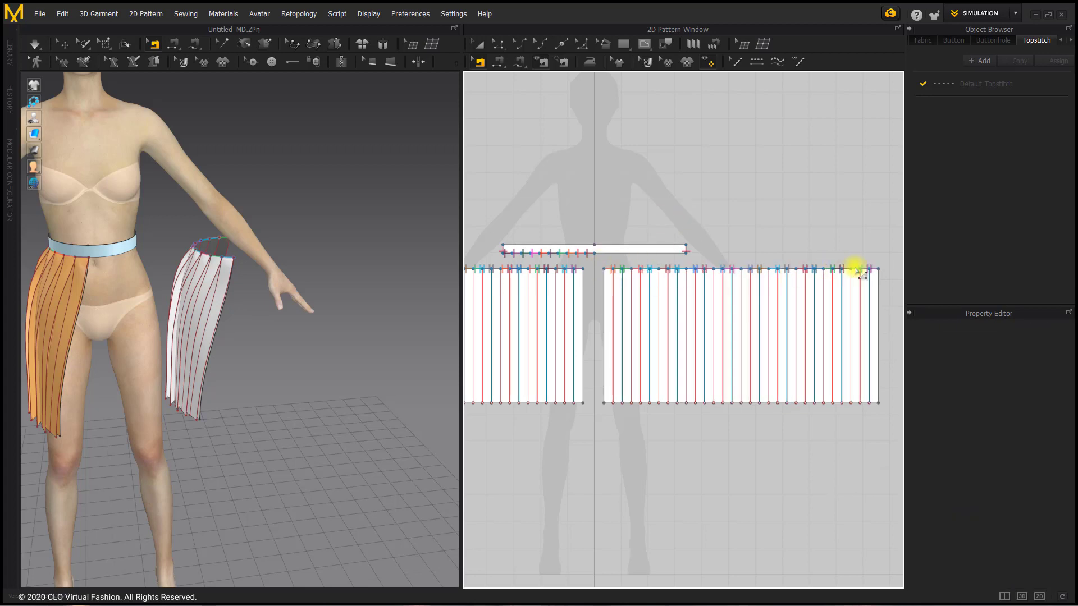
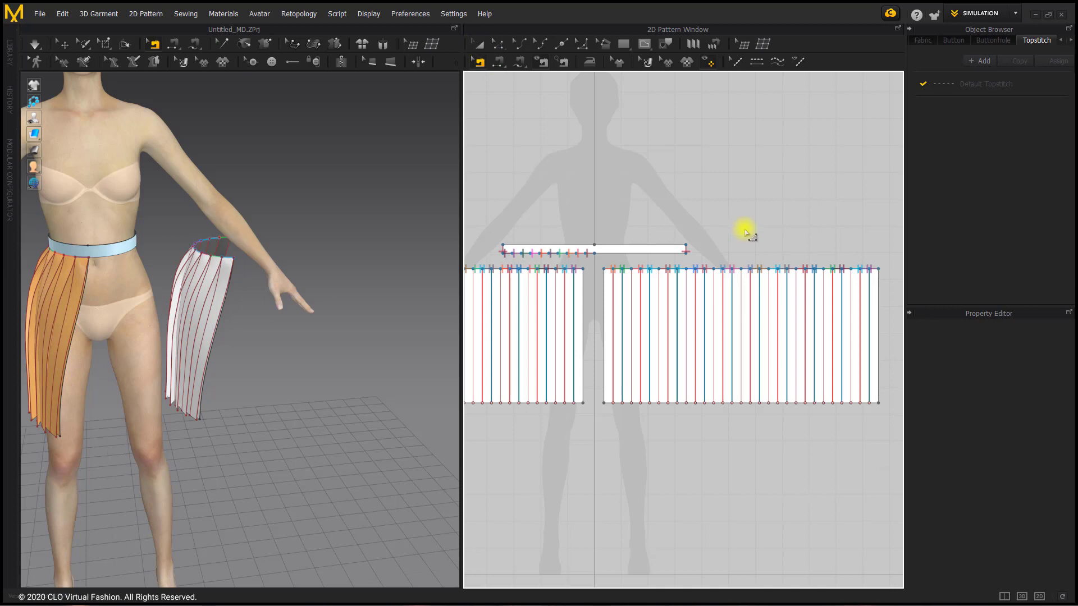
Delete the inherited pleat sewing lines along the upper edge of the copied pleated panel
{"action": "left_click_drag", "start_coordinate": [741, 270], "coordinate": [591, 260]}
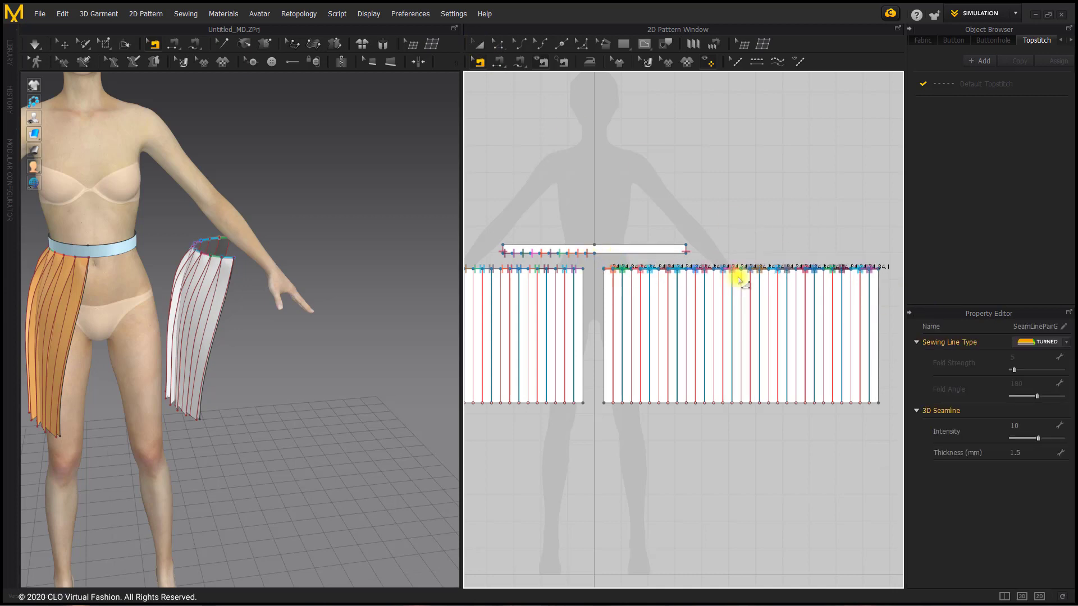
{"action": "left_click", "coordinate": [728, 275]}
{"action": "scroll", "coordinate": [695, 243], "scroll_direction": "up", "scroll_amount": 4}
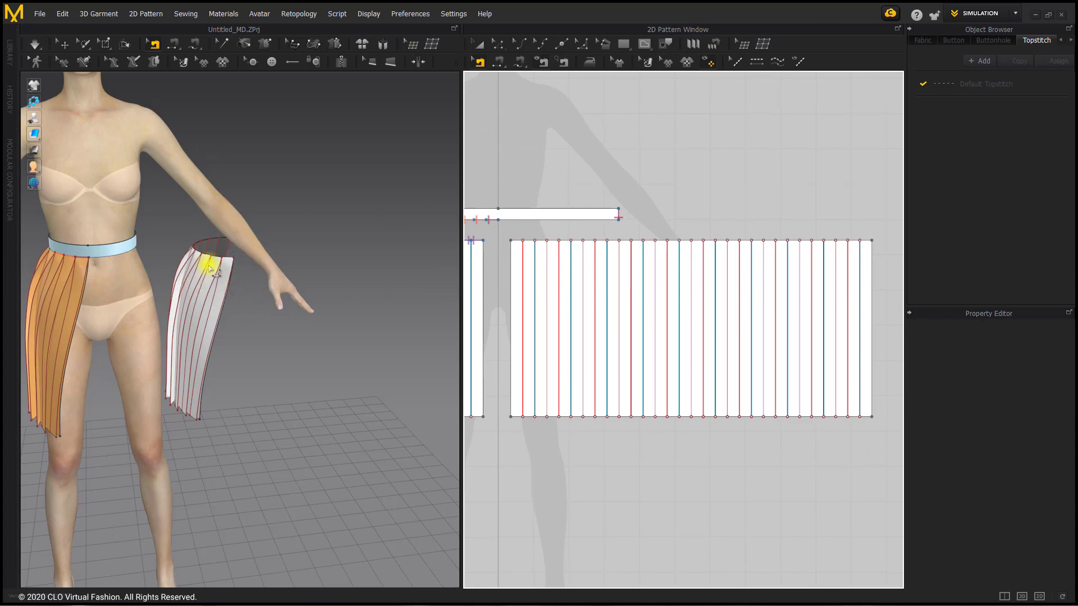
Turn and move the copied pleated panel in 3D so it wraps around the avatar's left hip just below the waistband
{"action": "left_click", "coordinate": [64, 43]}
{"action": "left_click", "coordinate": [193, 301]}
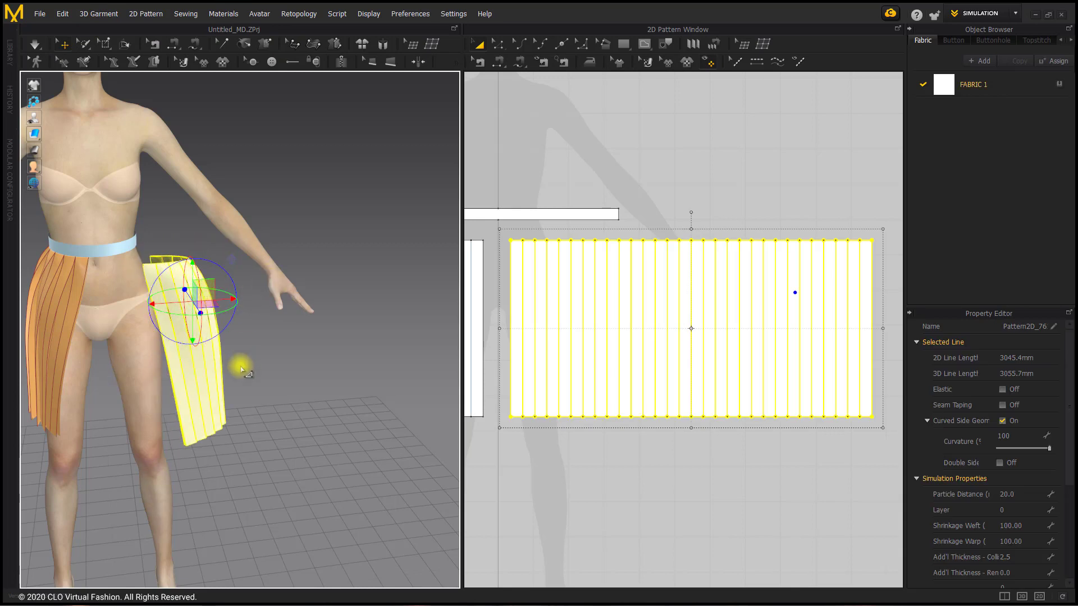
{"action": "left_click_drag", "start_coordinate": [241, 366], "coordinate": [184, 386]}
{"action": "right_click_drag", "start_coordinate": [209, 375], "coordinate": [188, 382]}
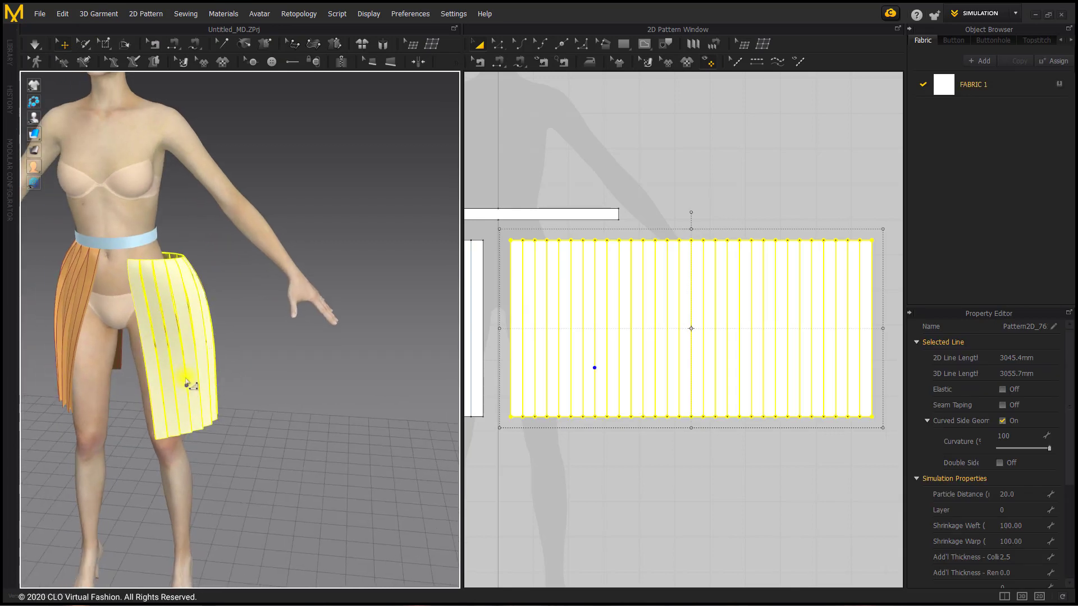
{"action": "left_click_drag", "start_coordinate": [187, 383], "coordinate": [167, 370]}
{"action": "left_click", "coordinate": [233, 341]}
{"action": "right_click_drag", "start_coordinate": [188, 366], "coordinate": [197, 333]}
{"action": "scroll", "coordinate": [156, 274], "scroll_direction": "up", "scroll_amount": 5}
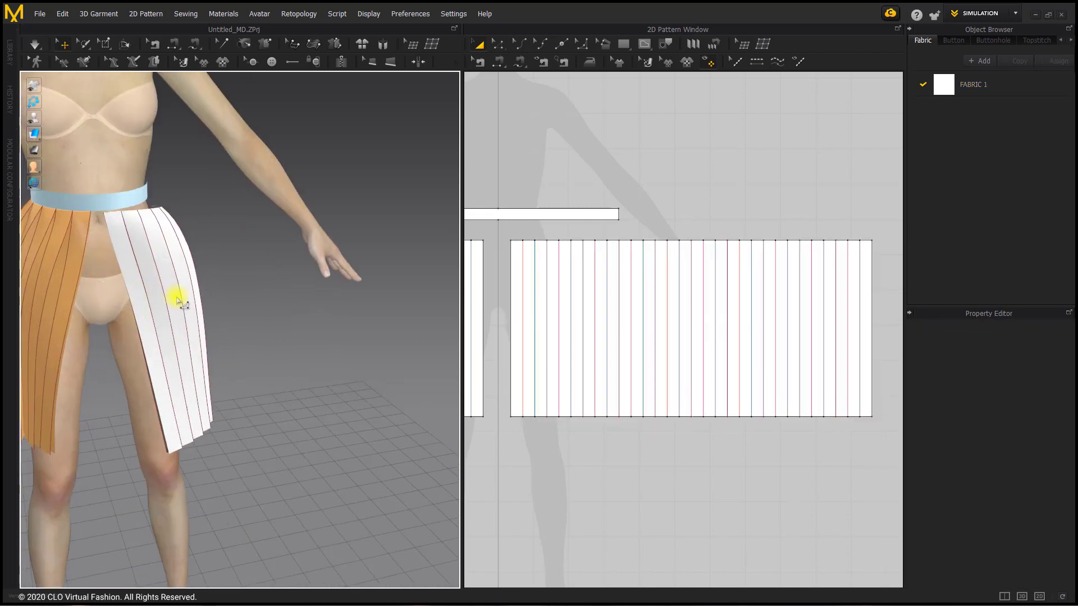
{"action": "left_click", "coordinate": [95, 296]}
{"action": "left_click", "coordinate": [164, 291]}
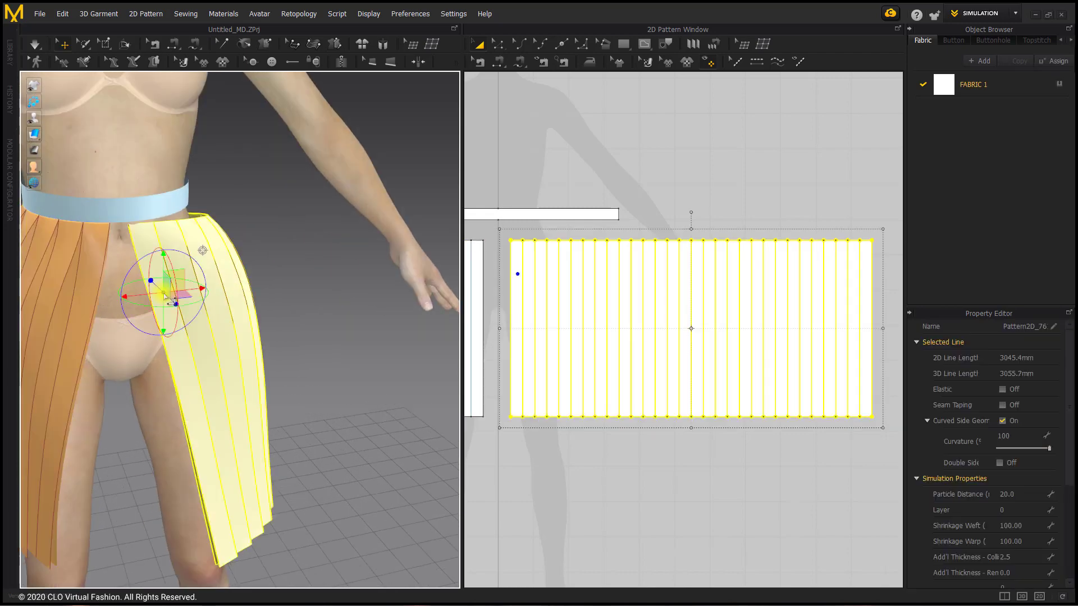
{"action": "right_click_drag", "start_coordinate": [254, 298], "coordinate": [228, 311]}
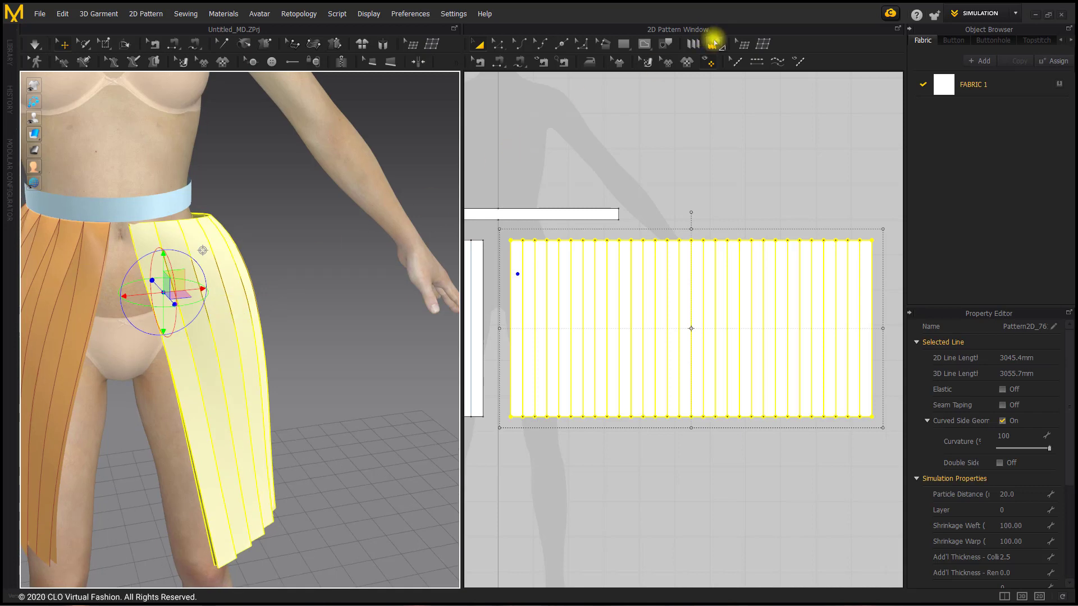
Use Pleats Sewing to sew the free half of the waistband's lower edge to the copied panel's upper edge
{"action": "left_click", "coordinate": [715, 44]}
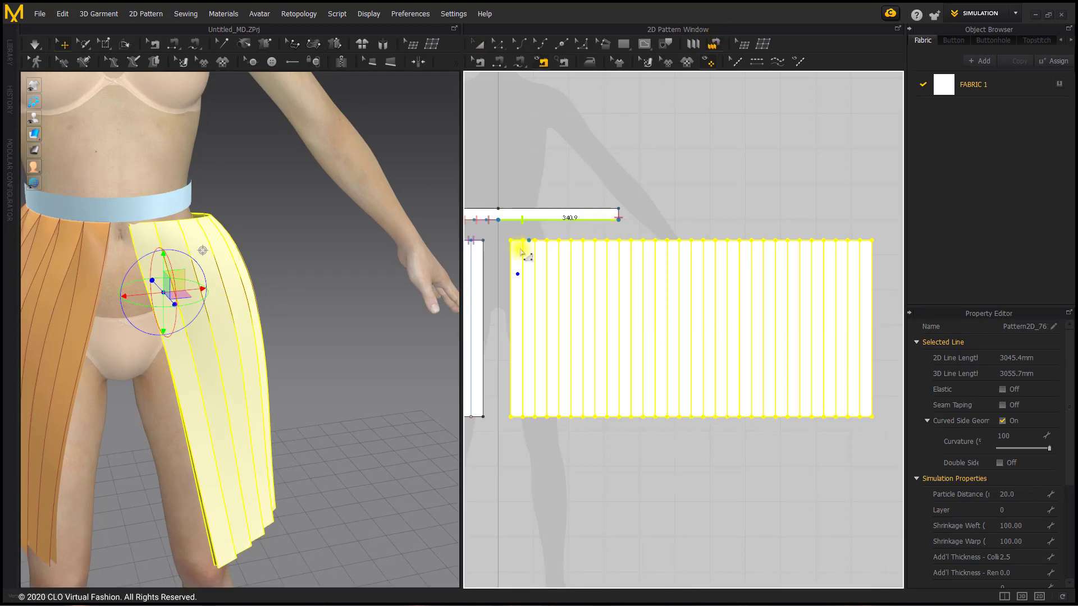
{"action": "left_click", "coordinate": [514, 246]}
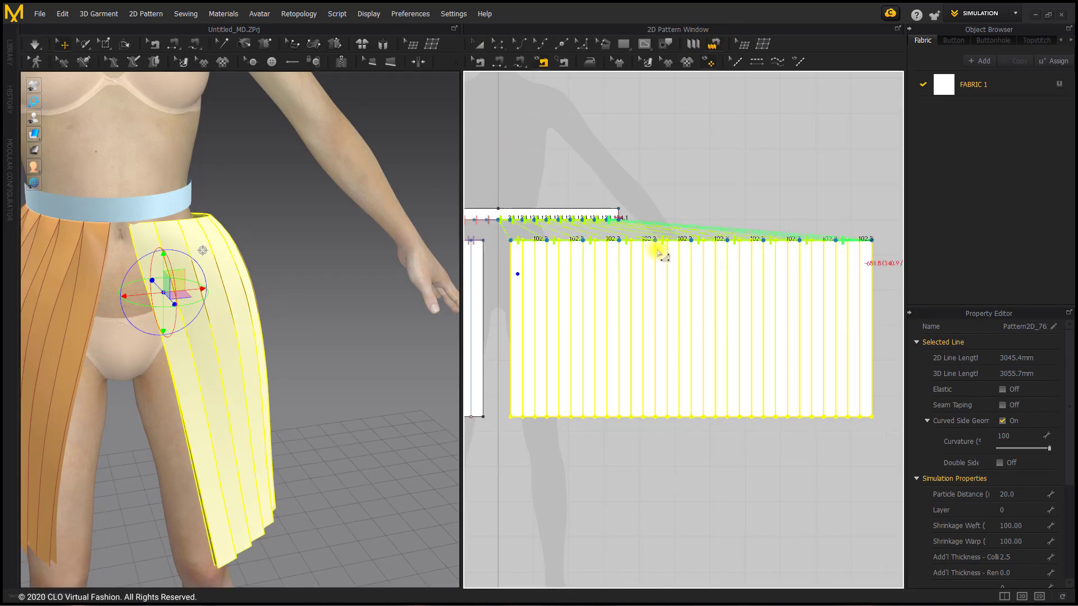
{"action": "right_click_drag", "start_coordinate": [261, 245], "coordinate": [211, 242]}
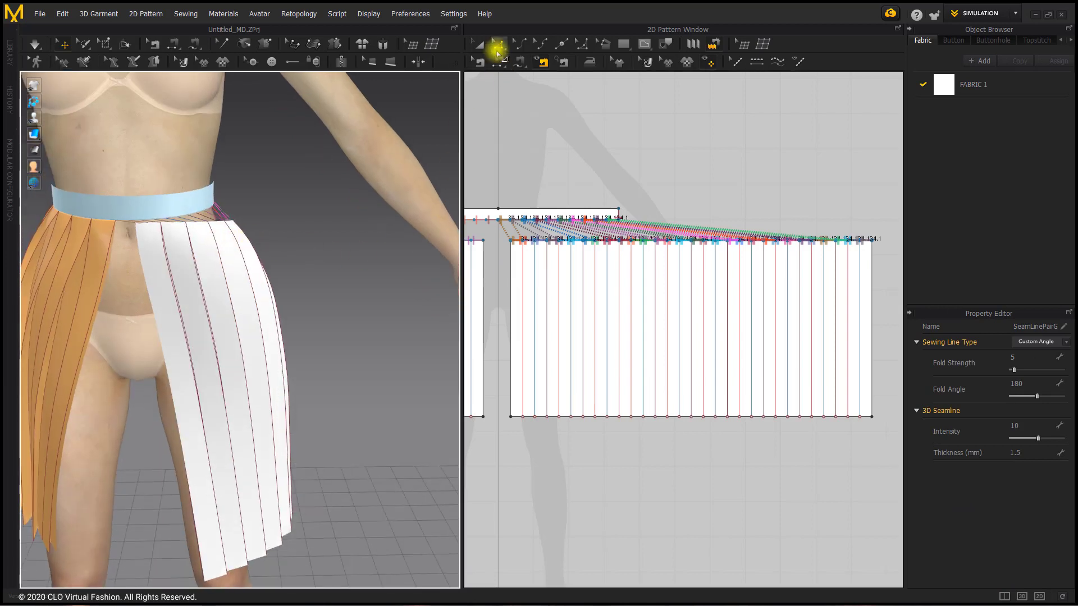
Sew the two pleated panels together along their adjacent side edges and along their outer side edges
{"action": "left_click", "coordinate": [497, 52]}
{"action": "left_click", "coordinate": [510, 282]}
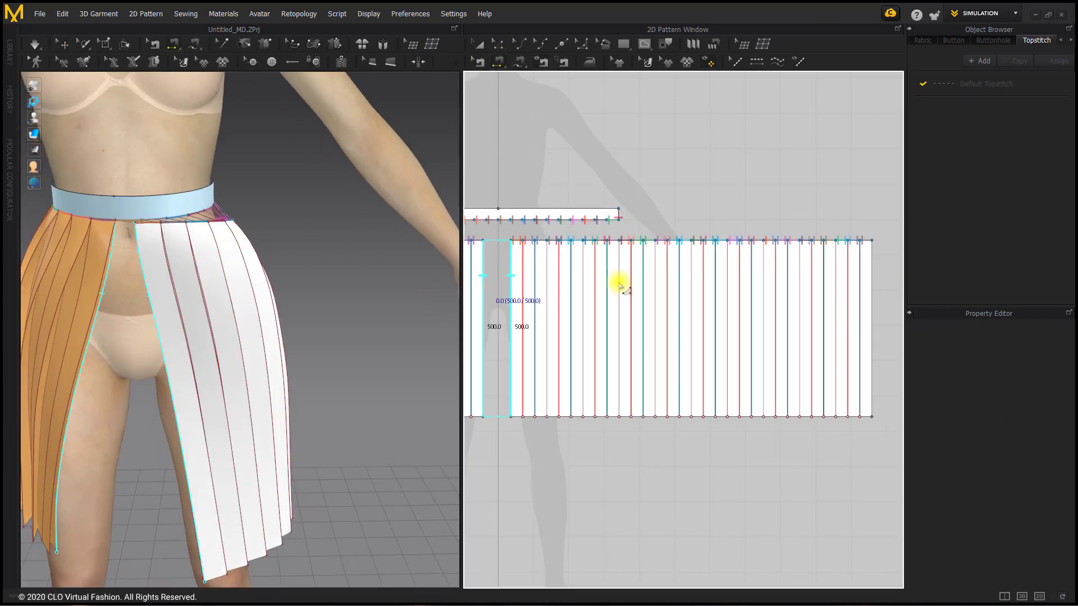
{"action": "left_click", "coordinate": [871, 281]}
{"action": "middle_click_drag", "start_coordinate": [619, 278], "coordinate": [909, 264]}
{"action": "middle_click_drag", "start_coordinate": [511, 268], "coordinate": [664, 269]}
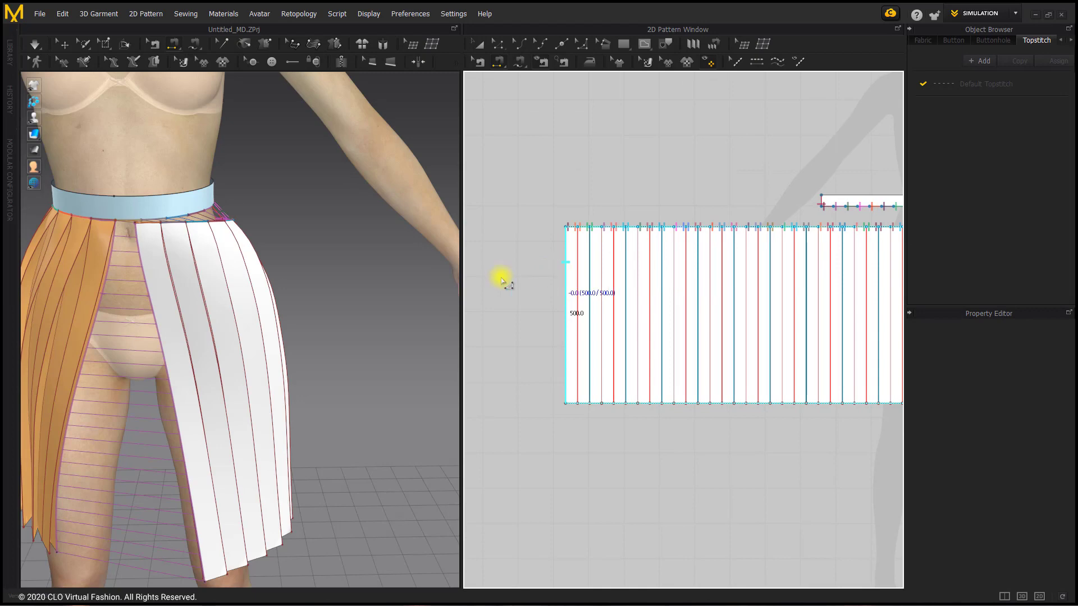
{"action": "left_click", "coordinate": [197, 260]}
Strengthen the copied pleated panel and run the simulation, tugging its pleats into place on the avatar
{"action": "left_click", "coordinate": [63, 44]}
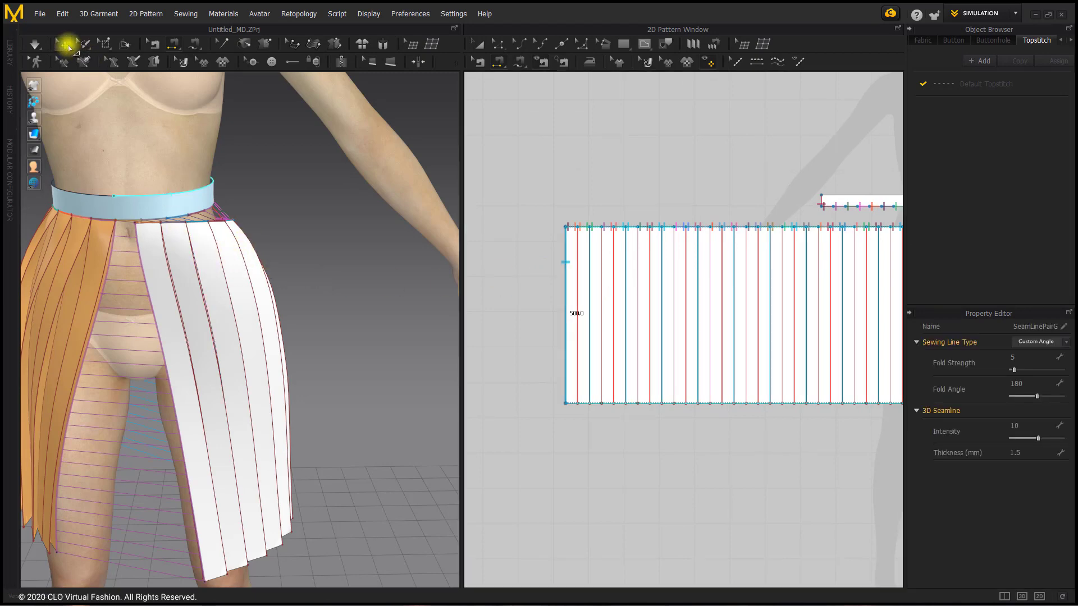
{"action": "right_click", "coordinate": [222, 241]}
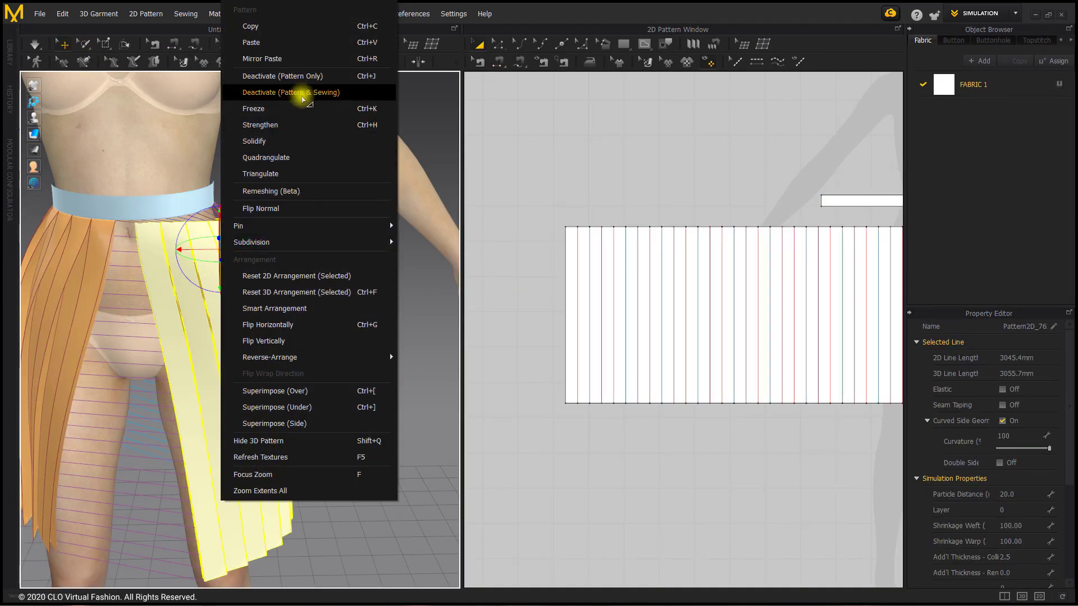
{"action": "left_click", "coordinate": [294, 128]}
{"action": "left_click", "coordinate": [309, 212]}
{"action": "left_click", "coordinate": [34, 44]}
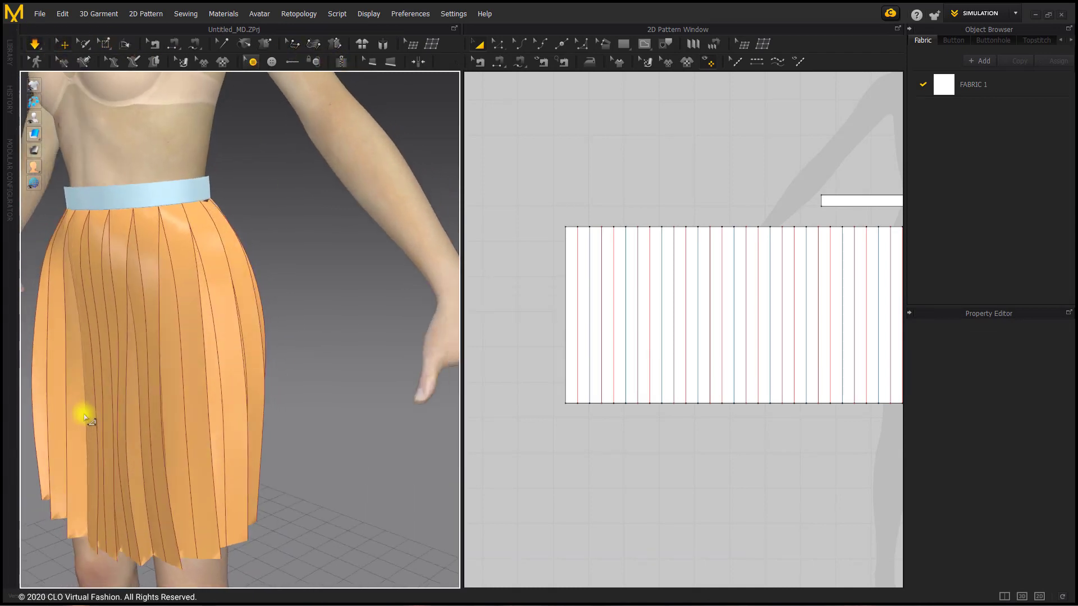
{"action": "left_click", "coordinate": [87, 433]}
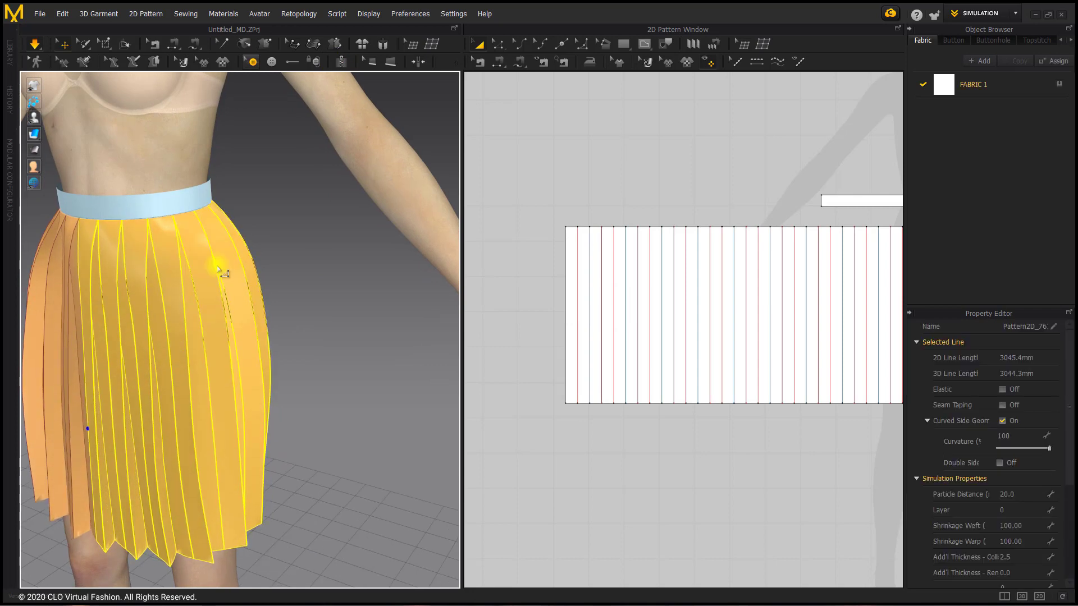
{"action": "right_click_drag", "start_coordinate": [224, 269], "coordinate": [253, 299]}
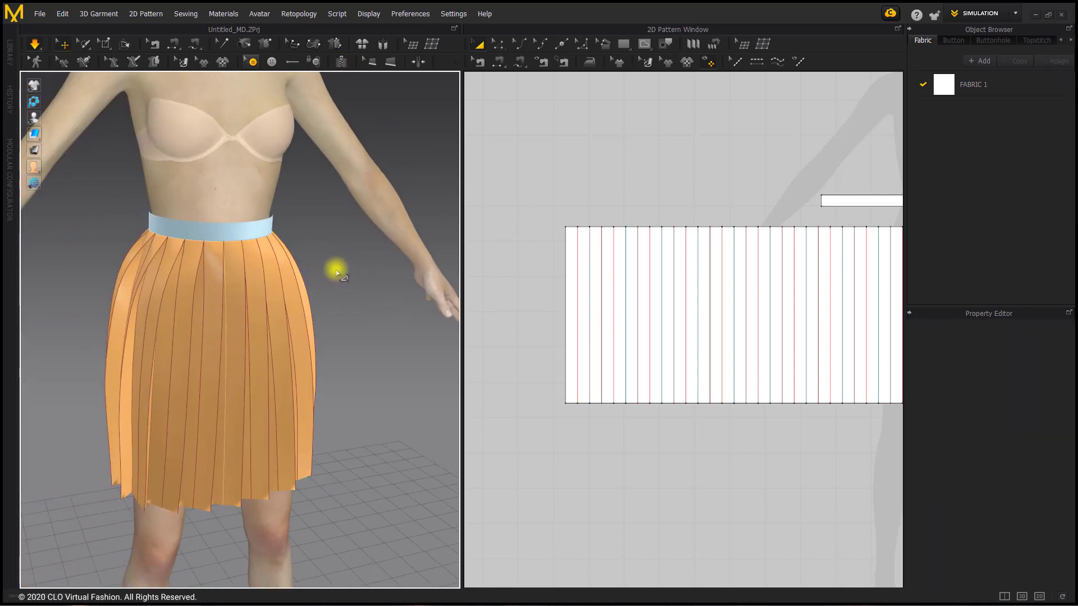
Turn off Strengthen on both pleated panels together while the skirt simulates
{"action": "right_click_drag", "start_coordinate": [337, 269], "coordinate": [271, 301]}
{"action": "left_click", "coordinate": [165, 314]}
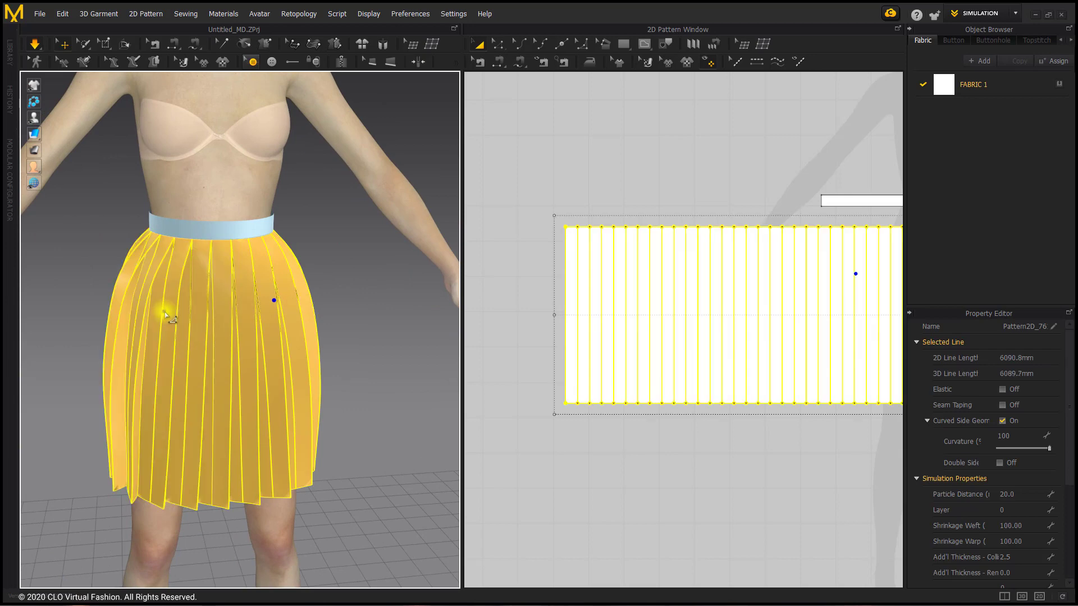
{"action": "right_click", "coordinate": [163, 308]}
{"action": "left_click", "coordinate": [163, 125]}
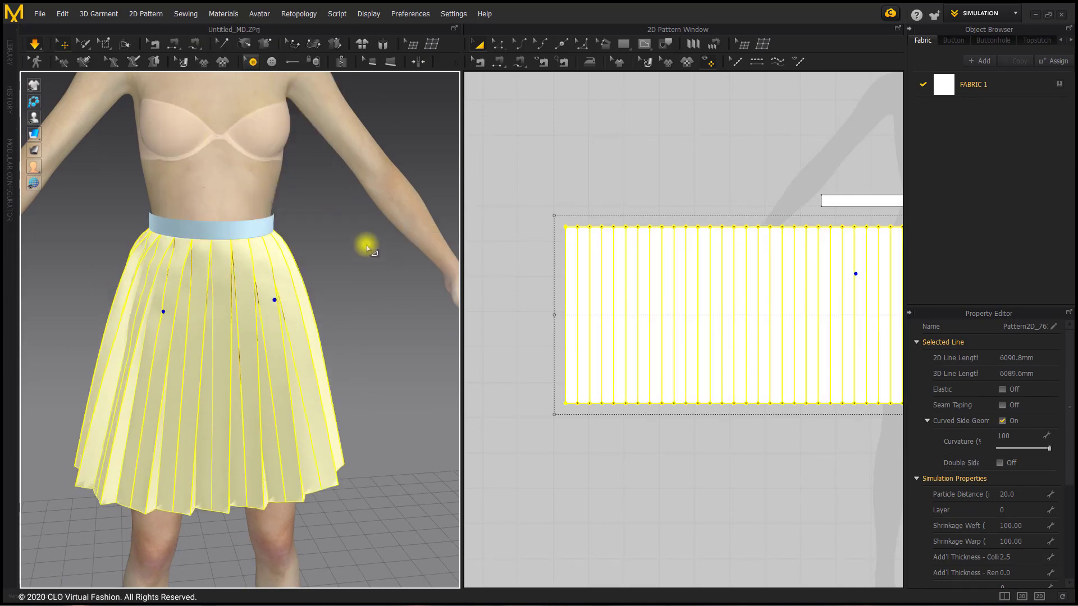
{"action": "right_click_drag", "start_coordinate": [339, 279], "coordinate": [313, 260]}
{"action": "left_click", "coordinate": [375, 305]}
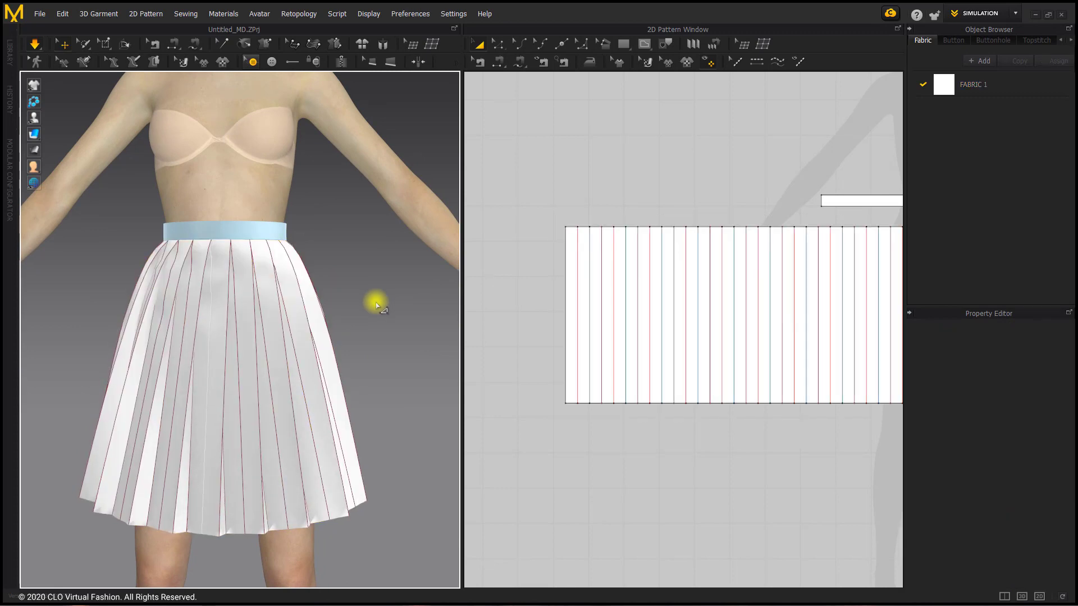
Set Gravity to -9800 in the simulation properties
{"action": "right_click", "coordinate": [376, 305]}
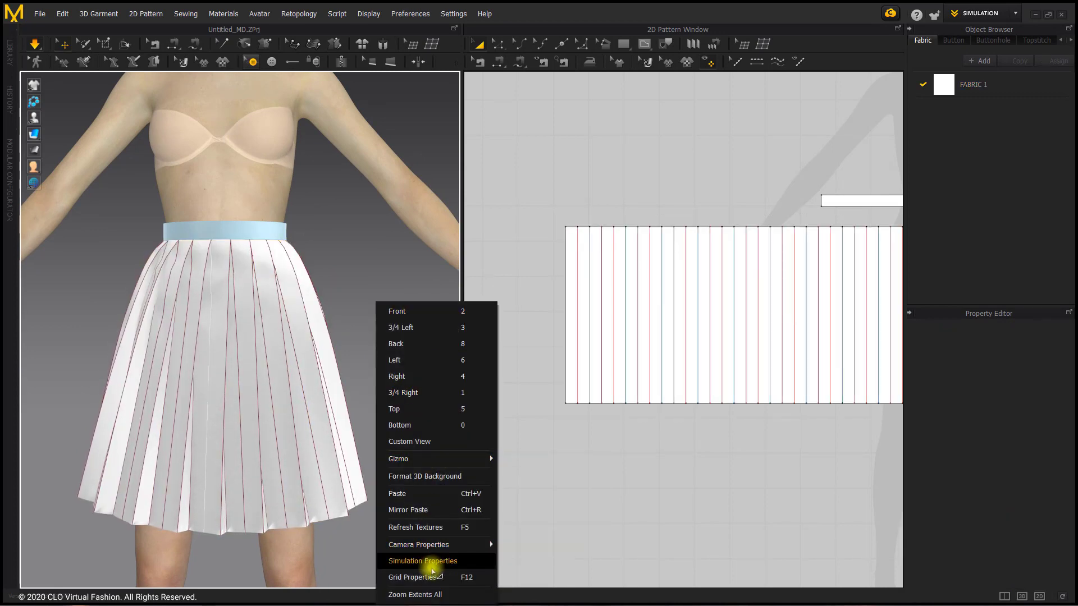
{"action": "left_click", "coordinate": [432, 563]}
{"action": "left_click", "coordinate": [1027, 468]}
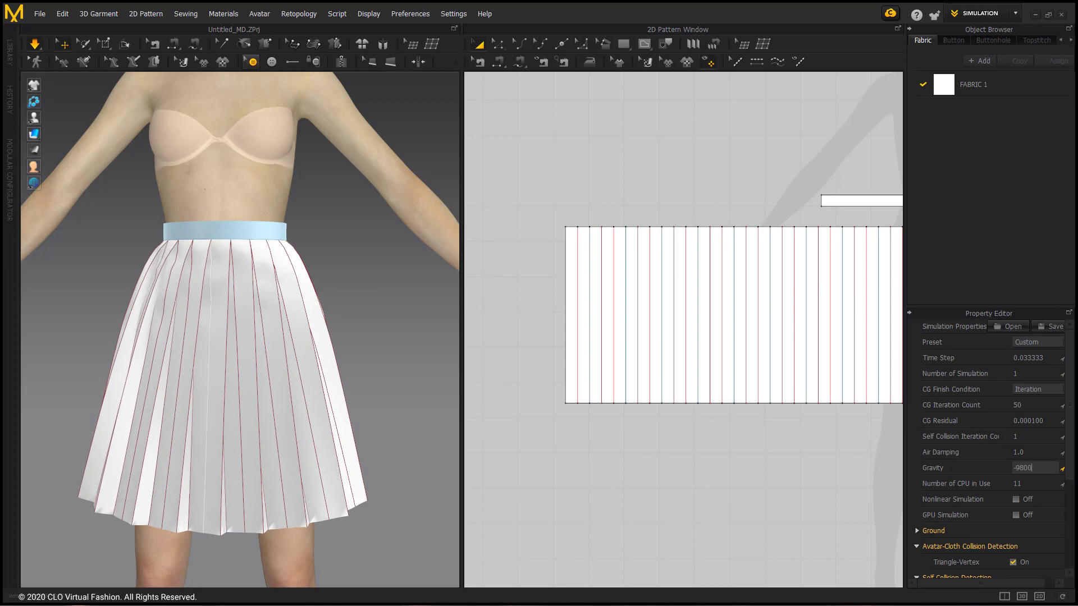
{"action": "type", "text": "-9800"}
{"action": "key", "text": "Return"}
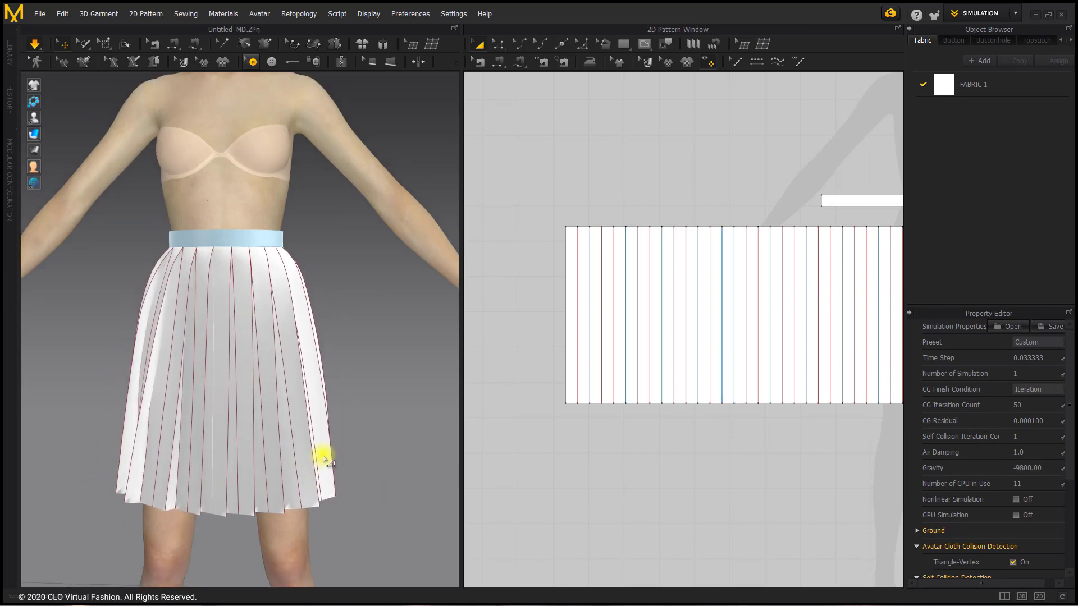
Unfreeze the waistband and tug it into place around the avatar's waist
{"action": "left_click", "coordinate": [213, 245]}
{"action": "right_click", "coordinate": [214, 242]}
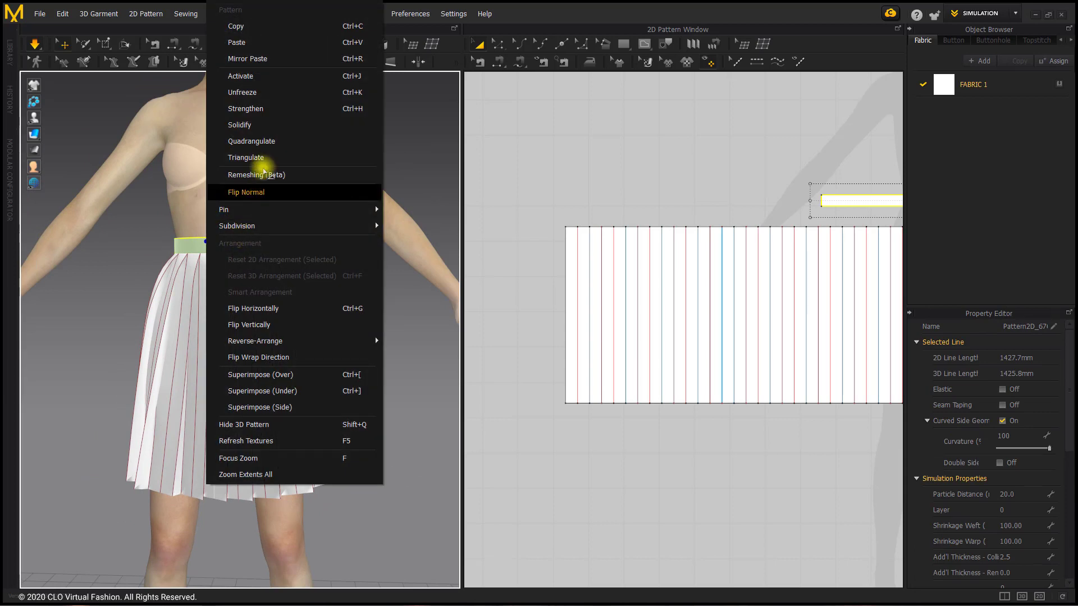
{"action": "left_click", "coordinate": [293, 93]}
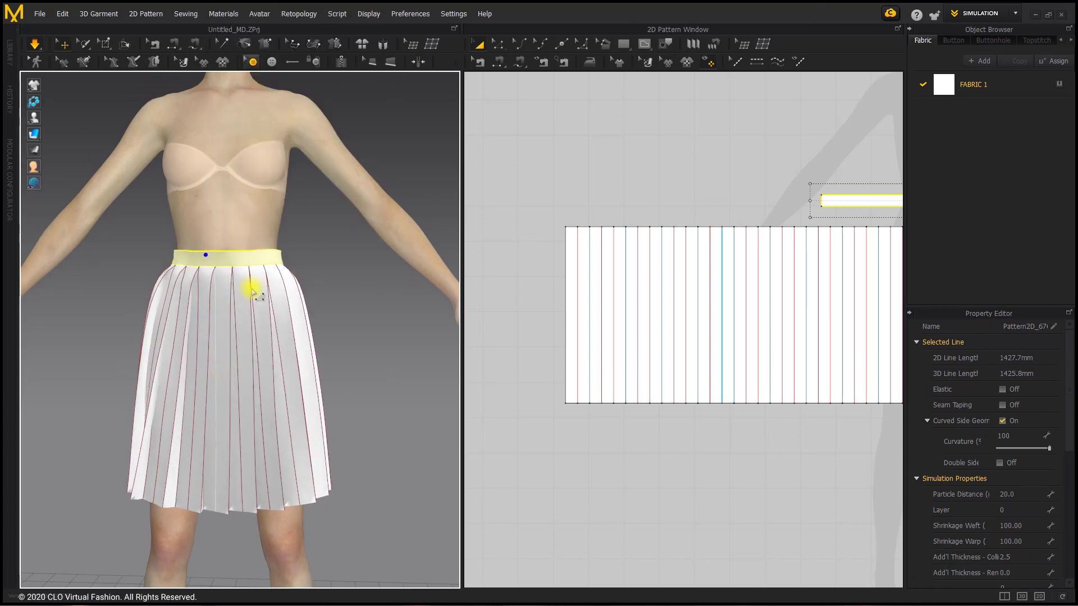
{"action": "right_click_drag", "start_coordinate": [240, 301], "coordinate": [241, 271]}
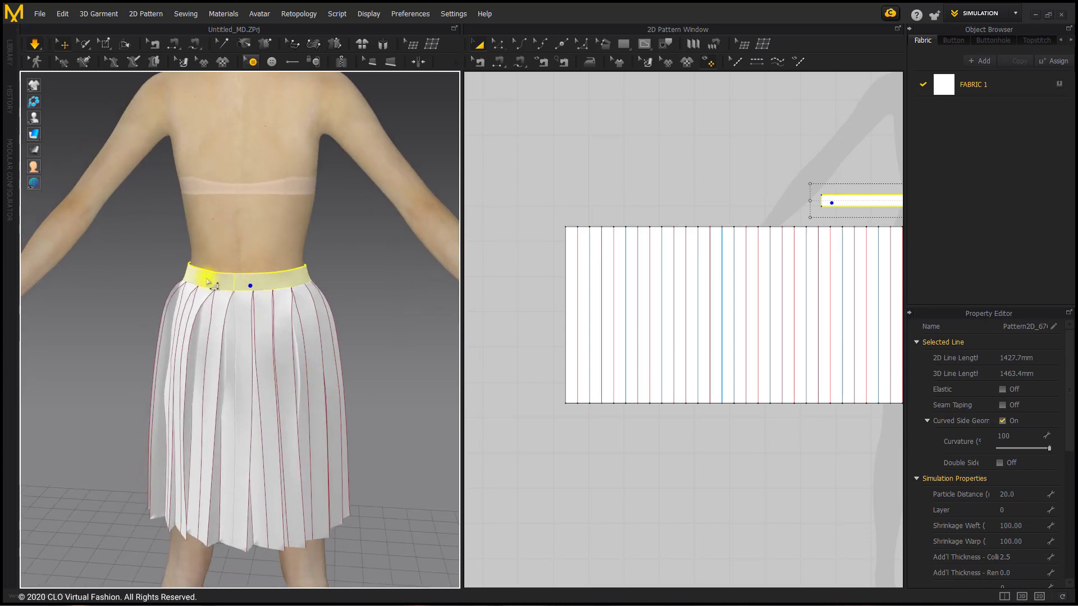
Turn on Bond for the waistband pattern with the Fusible_Rigid preset and resume the simulation
{"action": "right_click", "coordinate": [271, 279]}
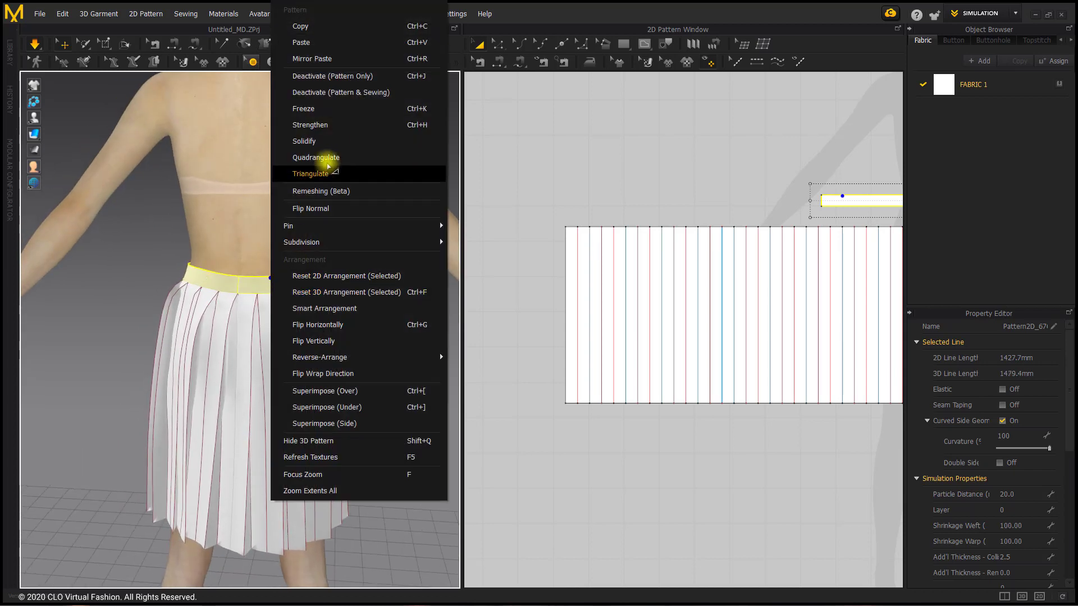
{"action": "left_click", "coordinate": [724, 211]}
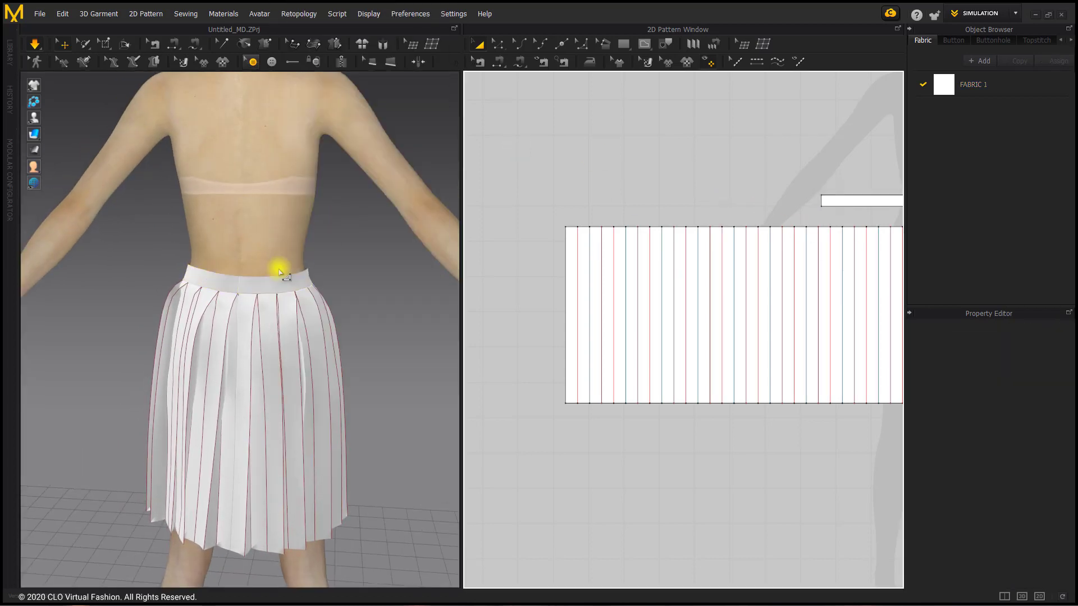
{"action": "left_click", "coordinate": [292, 288]}
{"action": "scroll", "coordinate": [1016, 416], "scroll_direction": "down", "scroll_amount": 3}
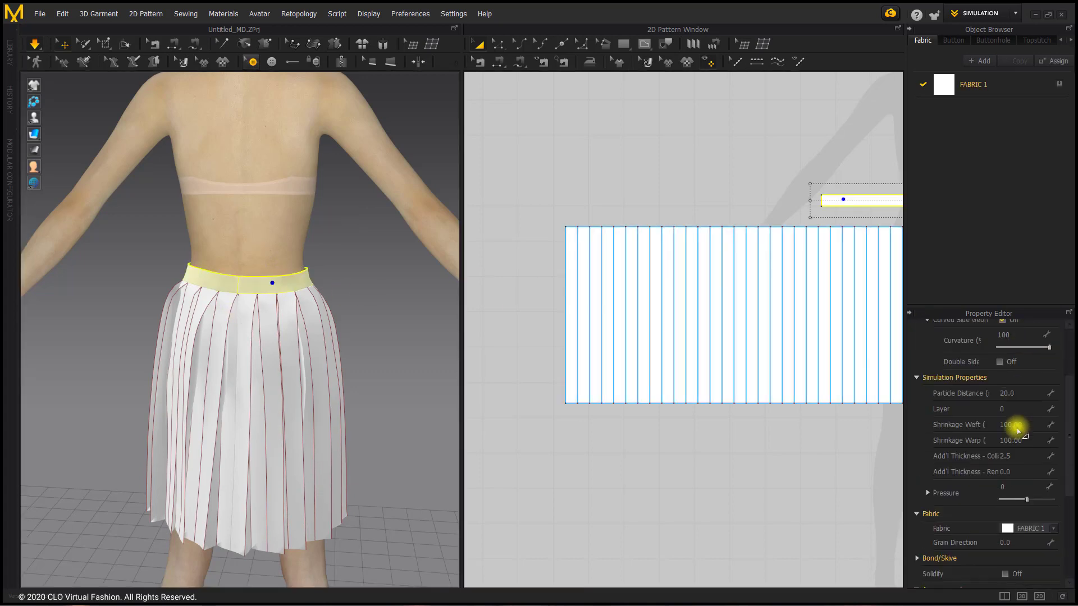
{"action": "scroll", "coordinate": [1019, 483], "scroll_direction": "down", "scroll_amount": 2}
{"action": "scroll", "coordinate": [1008, 505], "scroll_direction": "down", "scroll_amount": 3}
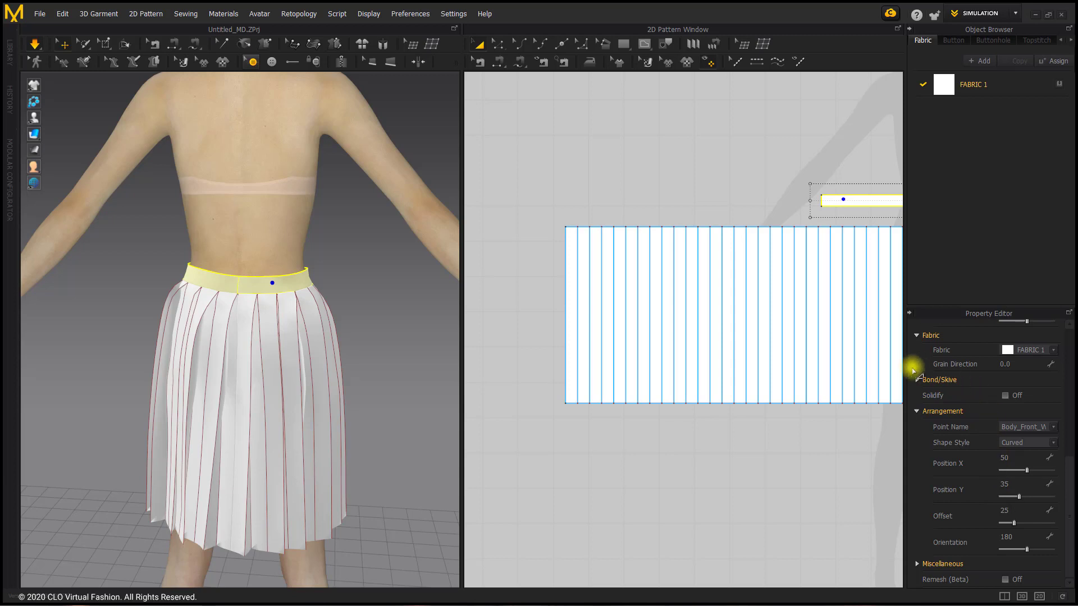
{"action": "left_click", "coordinate": [918, 381]}
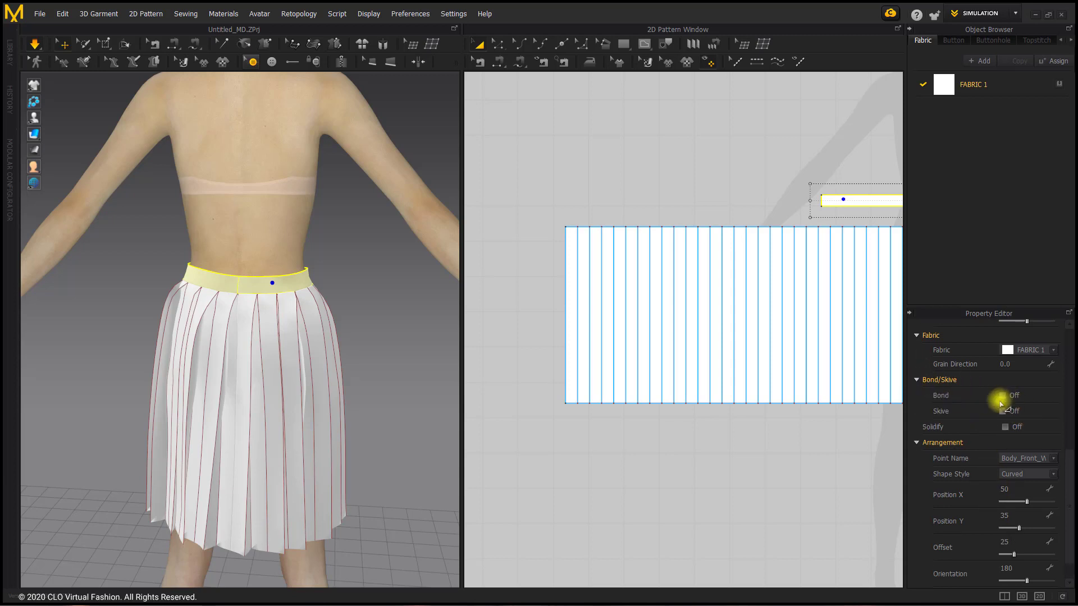
{"action": "left_click", "coordinate": [1002, 395]}
{"action": "key", "text": "space"}
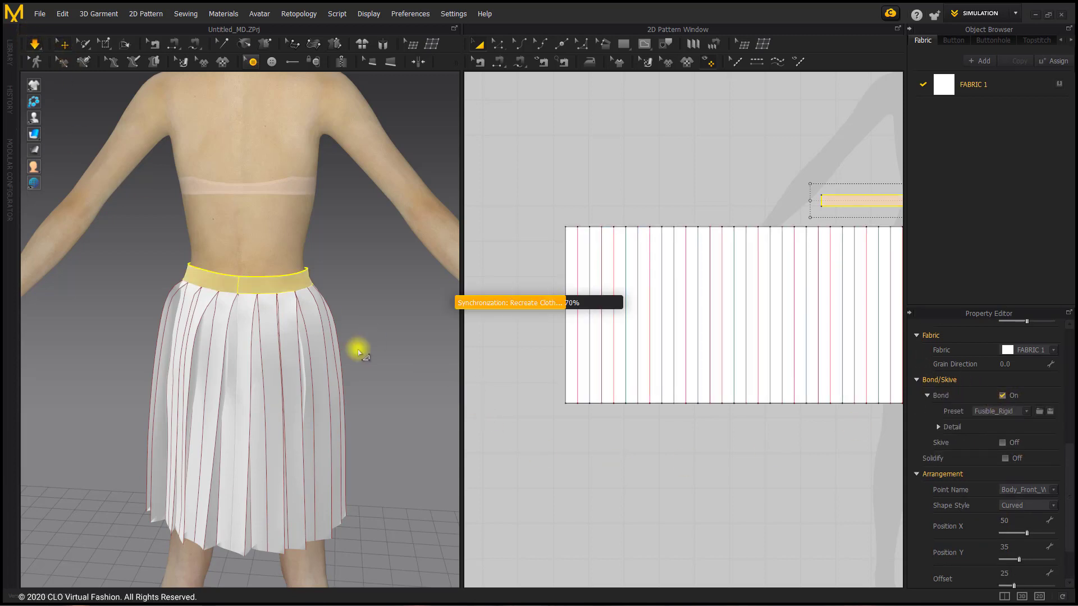
Pull the bonded waistband upward at the avatar's back during simulation and check the skirt's drape from the front
{"action": "left_click_drag", "start_coordinate": [307, 274], "coordinate": [324, 244]}
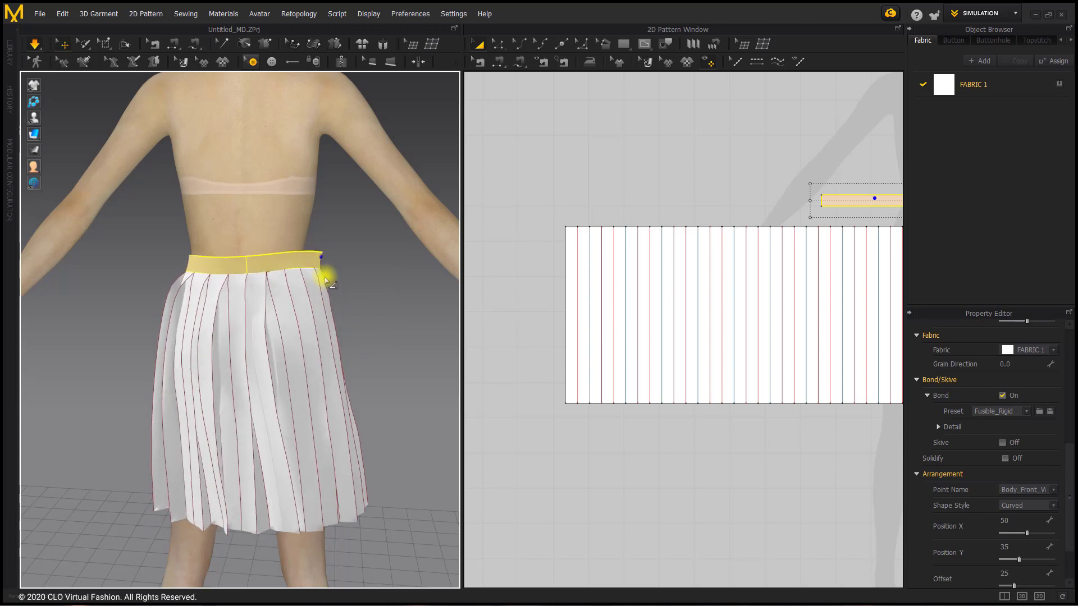
{"action": "left_click", "coordinate": [348, 339]}
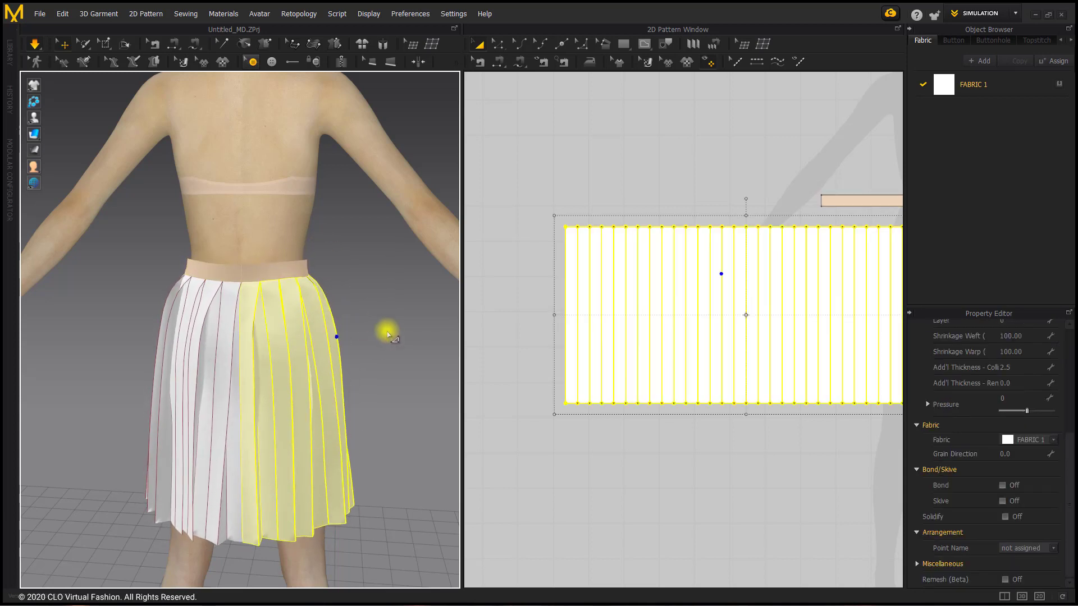
{"action": "right_click_drag", "start_coordinate": [385, 330], "coordinate": [312, 313]}
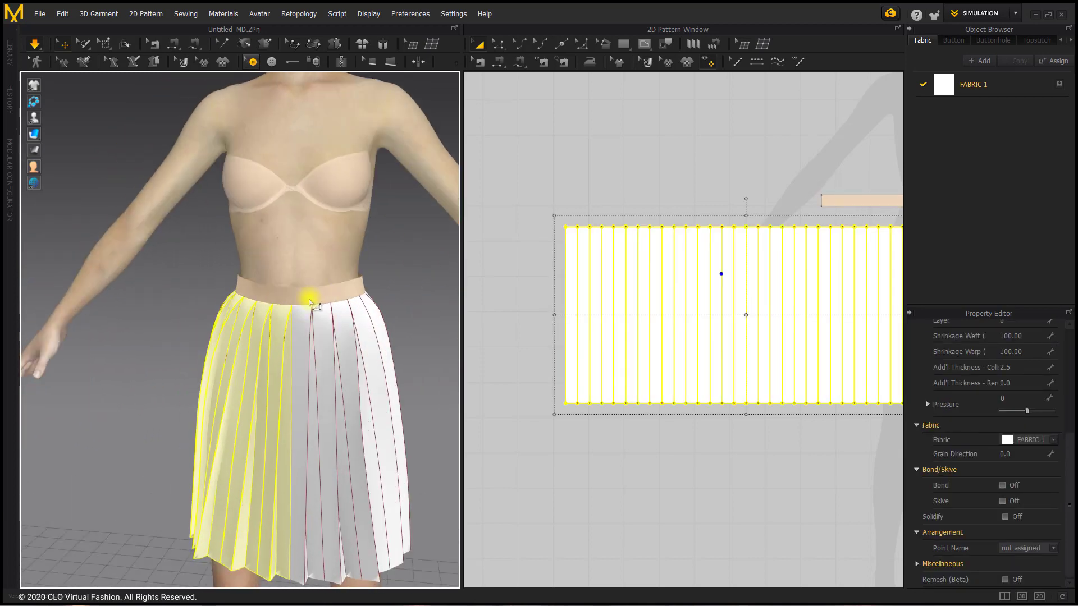
Tug the waistband and pleated panels into place on the avatar during simulation, then stop the simulation
{"action": "left_click", "coordinate": [309, 282]}
{"action": "left_click", "coordinate": [377, 307]}
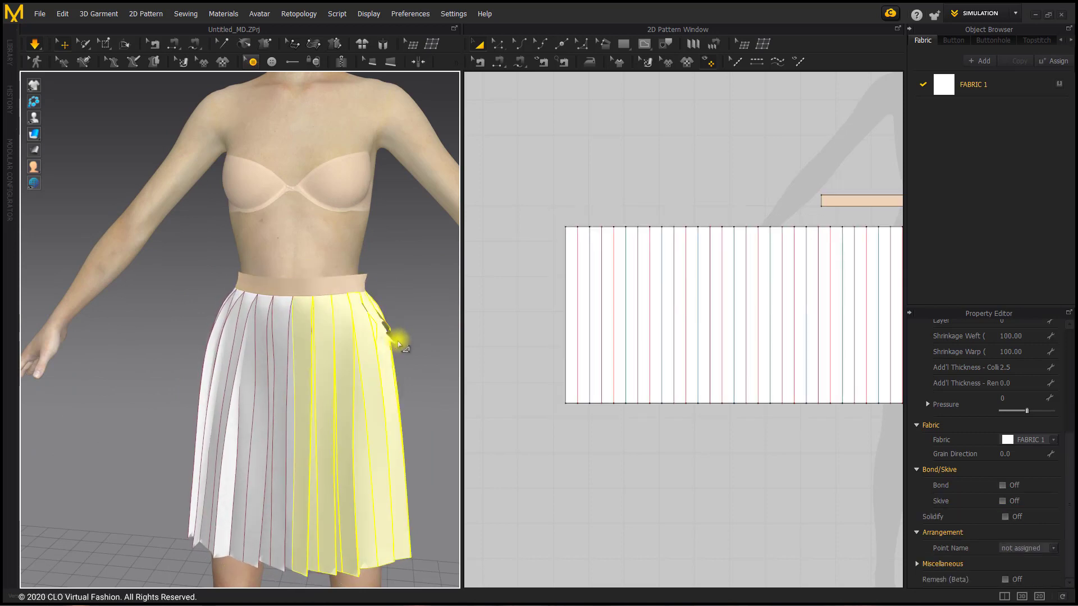
{"action": "left_click", "coordinate": [225, 331]}
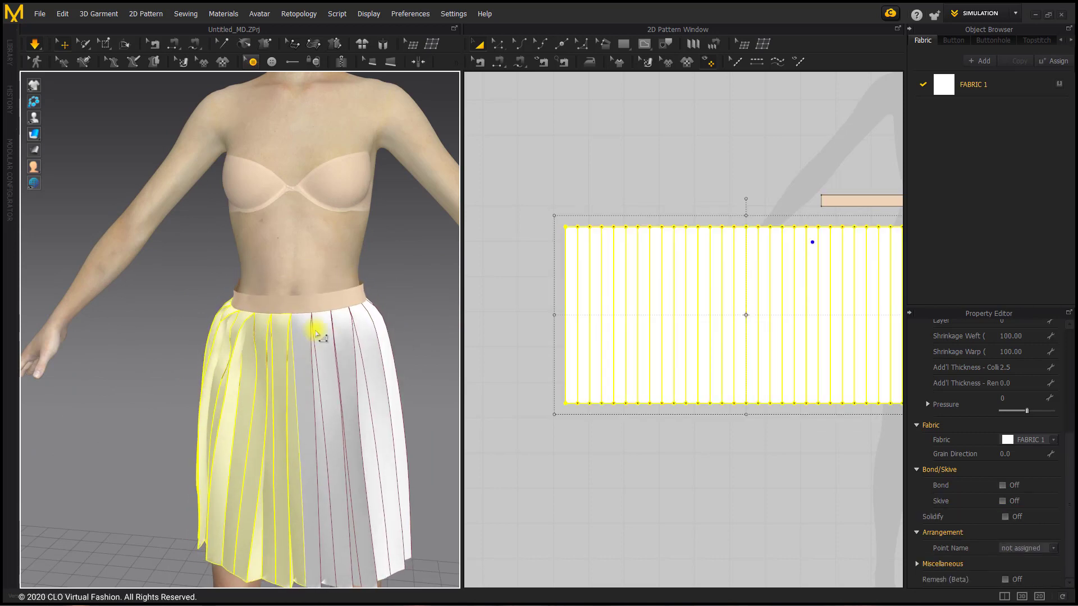
{"action": "right_click_drag", "start_coordinate": [313, 325], "coordinate": [344, 391]}
{"action": "left_click", "coordinate": [354, 421]}
{"action": "scroll", "coordinate": [352, 429], "scroll_direction": "down", "scroll_amount": 5}
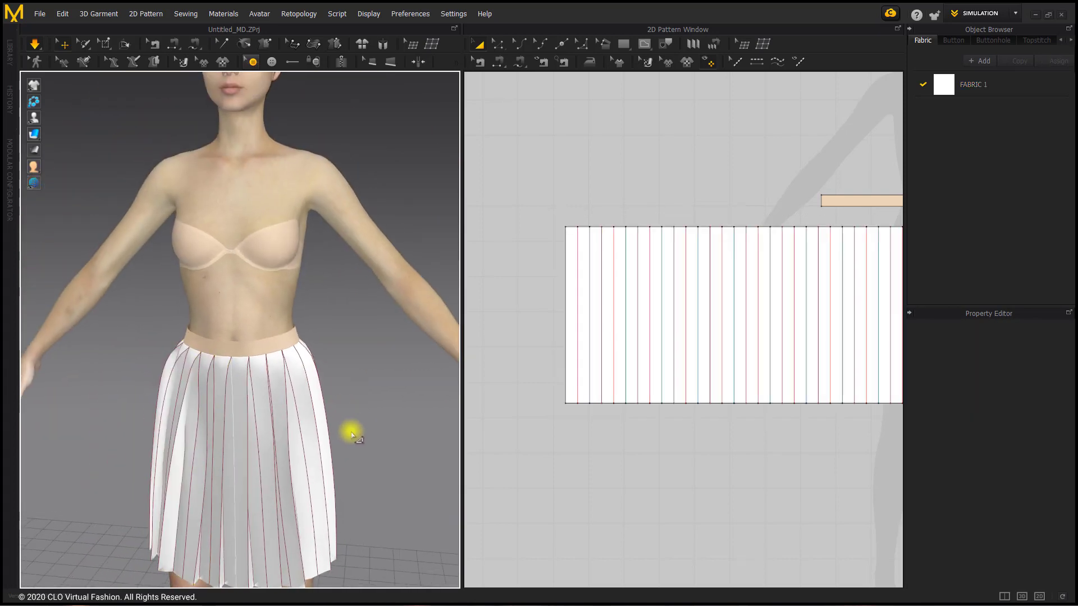
{"action": "scroll", "coordinate": [786, 400], "scroll_direction": "down", "scroll_amount": 5}
{"action": "middle_click_drag", "start_coordinate": [786, 400], "coordinate": [630, 379]}
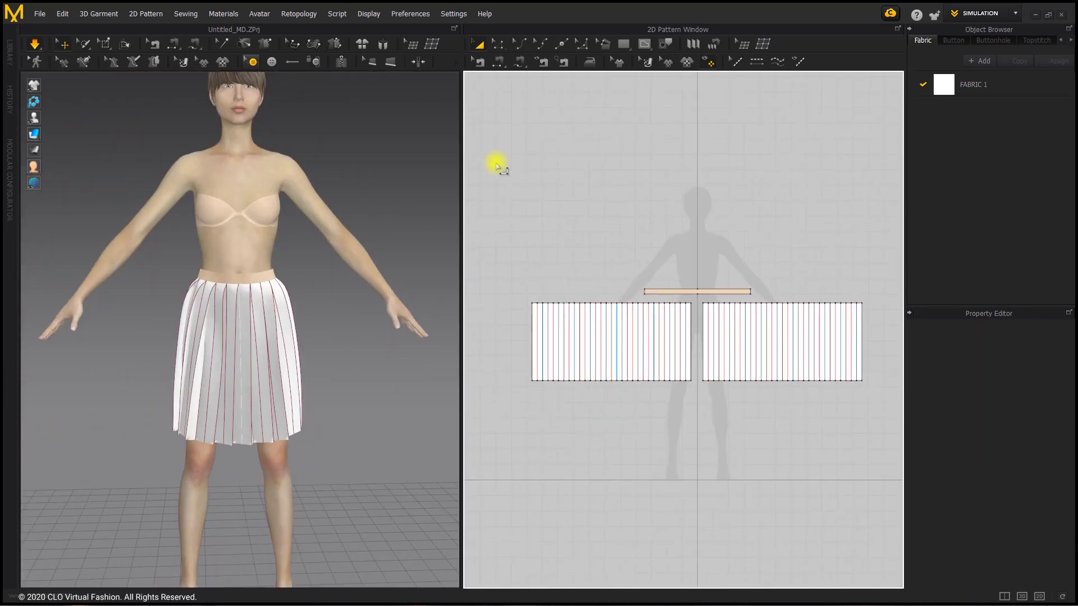
{"action": "left_click", "coordinate": [35, 43]}
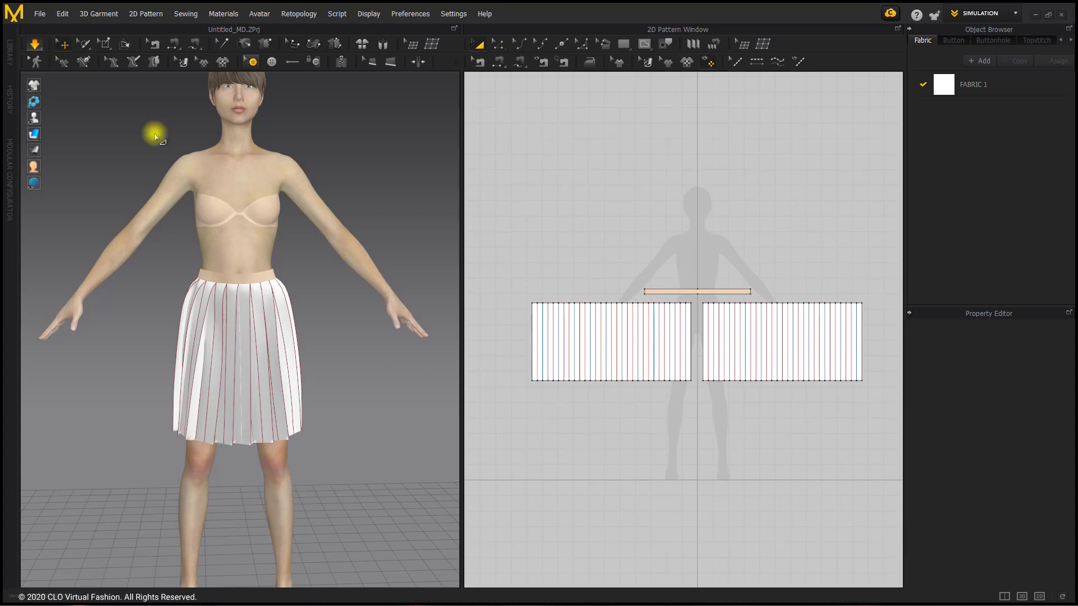
Lengthen both pleated panels together by stretching their bottom edges down to near-ankle length, and resume the simulation
{"action": "scroll", "coordinate": [596, 362], "scroll_direction": "up", "scroll_amount": 3}
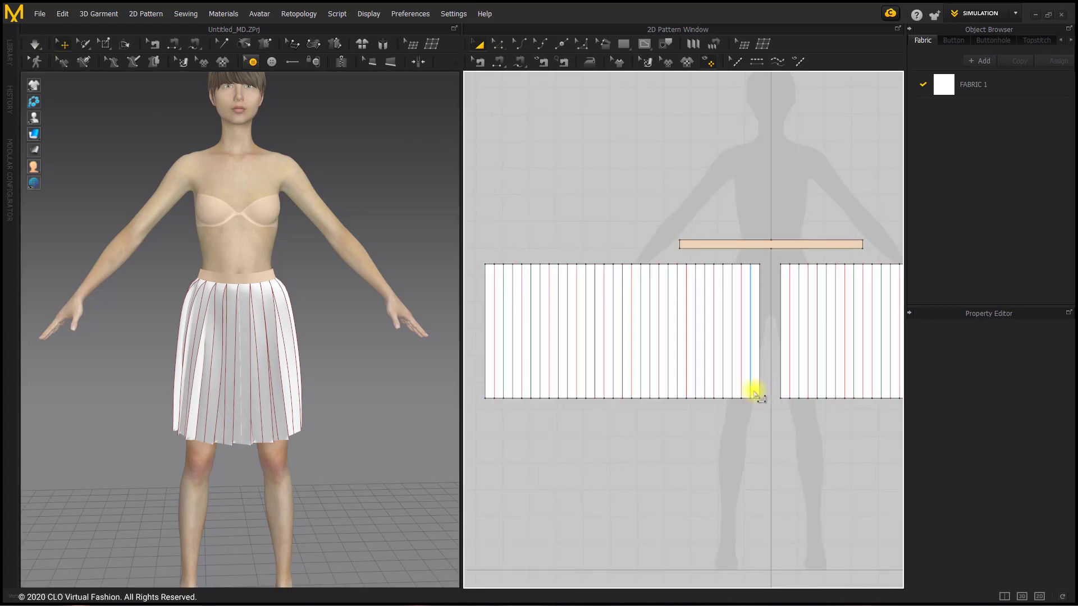
{"action": "left_click", "coordinate": [755, 392]}
{"action": "left_click", "coordinate": [787, 395], "text": "shift"}
{"action": "middle_click_drag", "start_coordinate": [783, 454], "coordinate": [702, 416]}
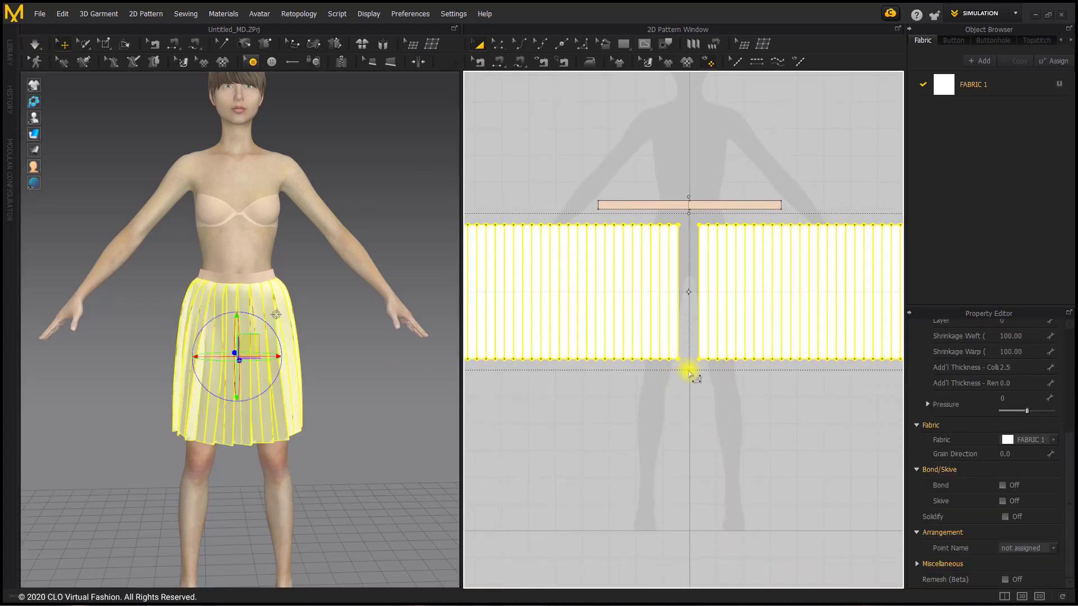
{"action": "left_click_drag", "start_coordinate": [689, 370], "coordinate": [695, 489]}
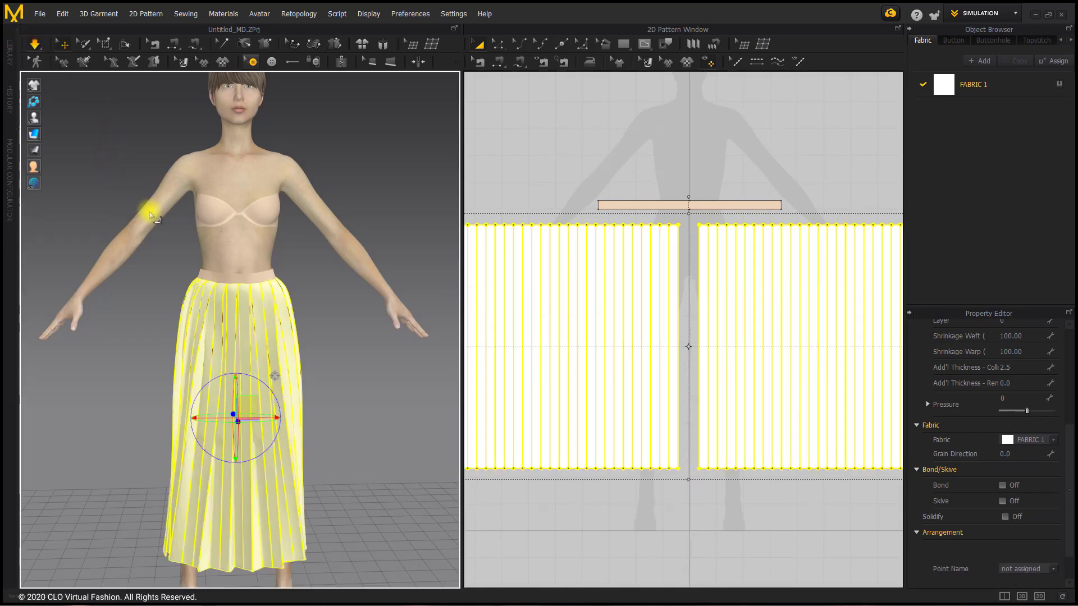
{"action": "key", "text": "space"}
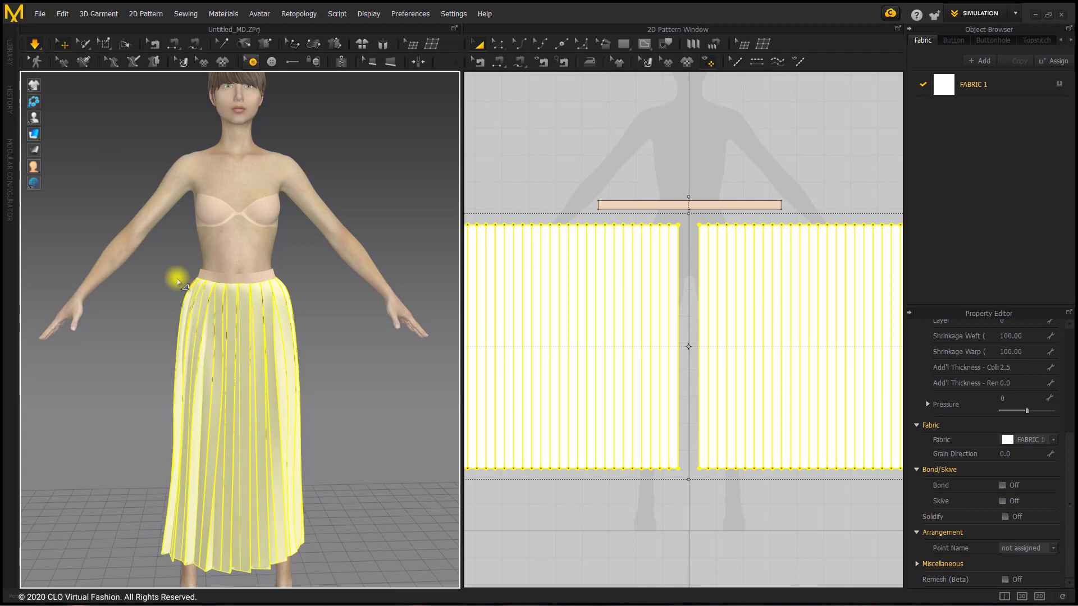
{"action": "left_click", "coordinate": [175, 277]}
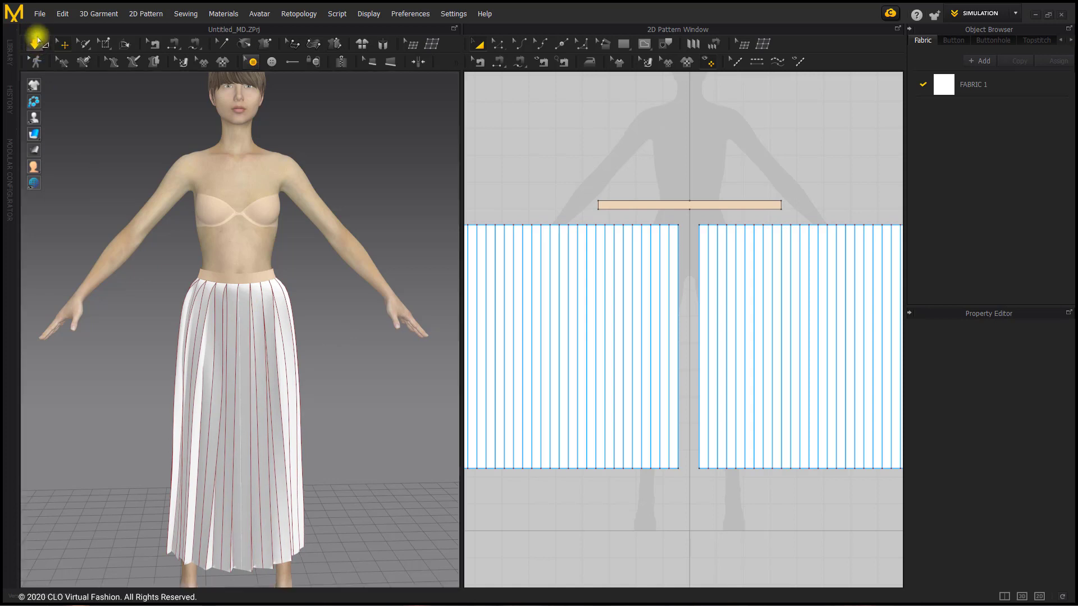
Save the garment as "pleated skirt" in the Finished Garments folder inside Basic Garment on the Desktop
{"action": "left_click", "coordinate": [39, 13]}
{"action": "mouse_move", "coordinate": [52, 94]}
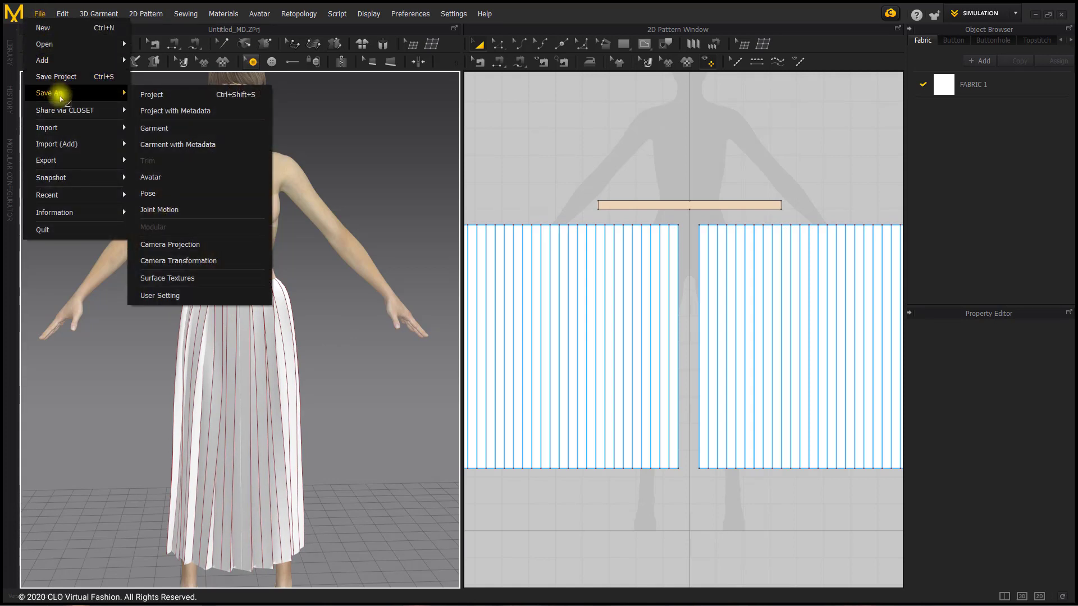
{"action": "left_click", "coordinate": [179, 128]}
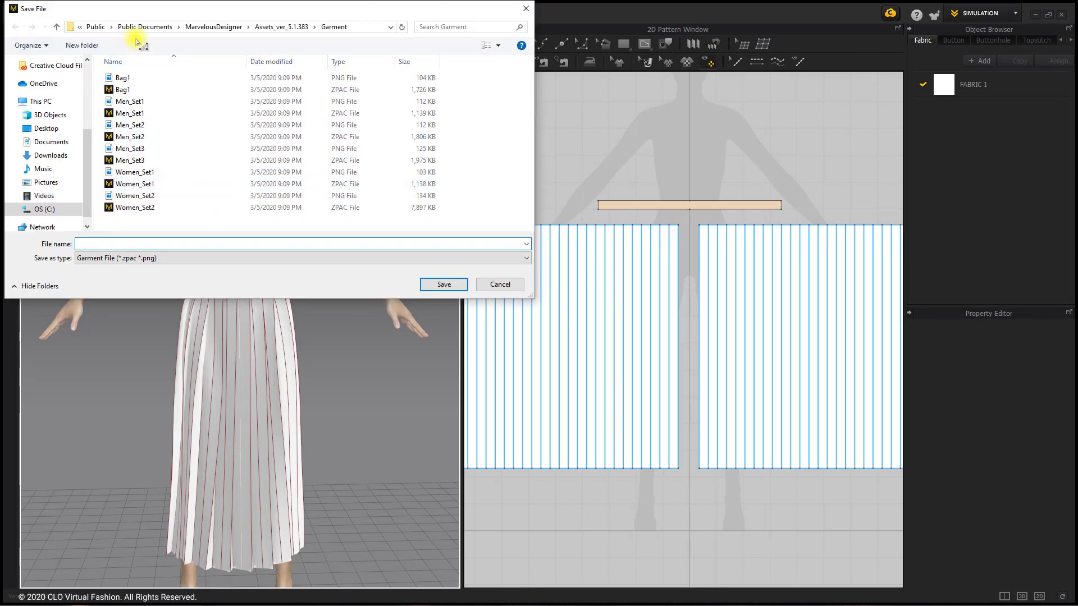
{"action": "left_click", "coordinate": [46, 128]}
{"action": "double_click", "coordinate": [200, 105]}
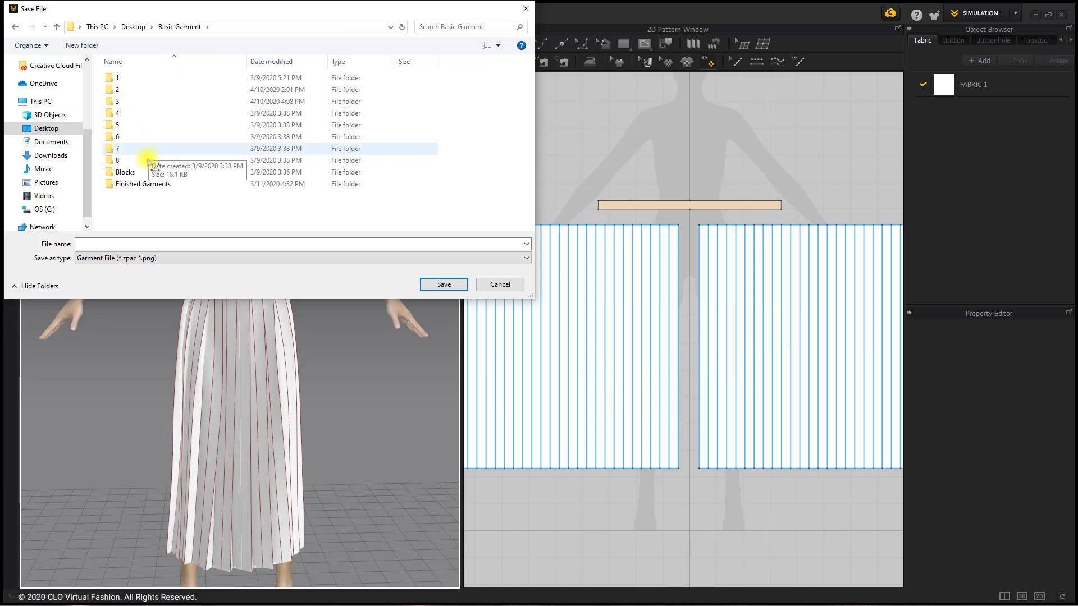
{"action": "left_click", "coordinate": [153, 185]}
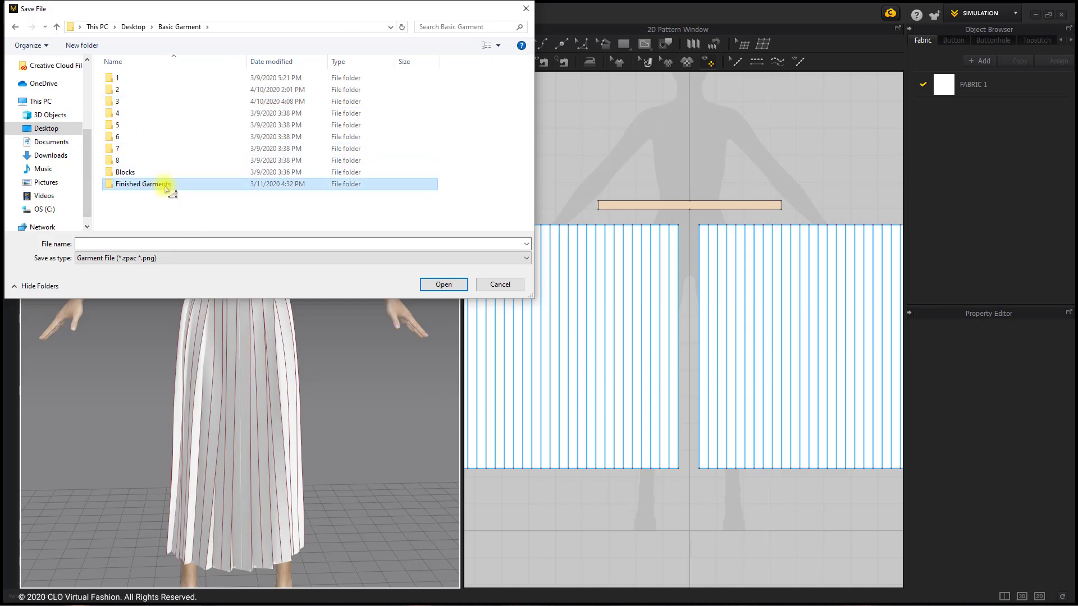
{"action": "double_click", "coordinate": [166, 186]}
{"action": "left_click", "coordinate": [476, 243]}
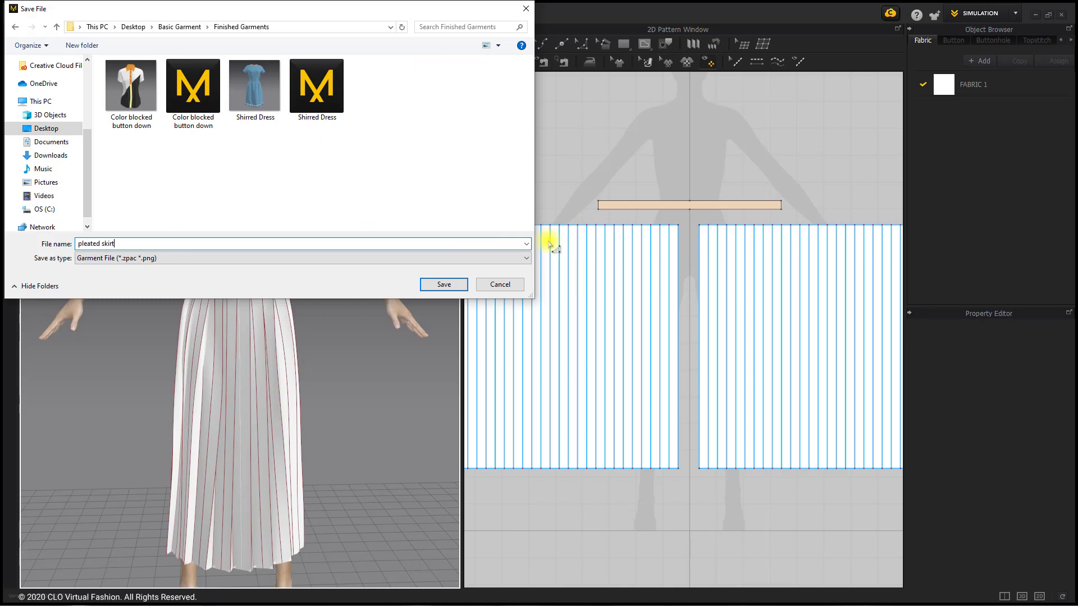
{"action": "left_click", "coordinate": [443, 285]}
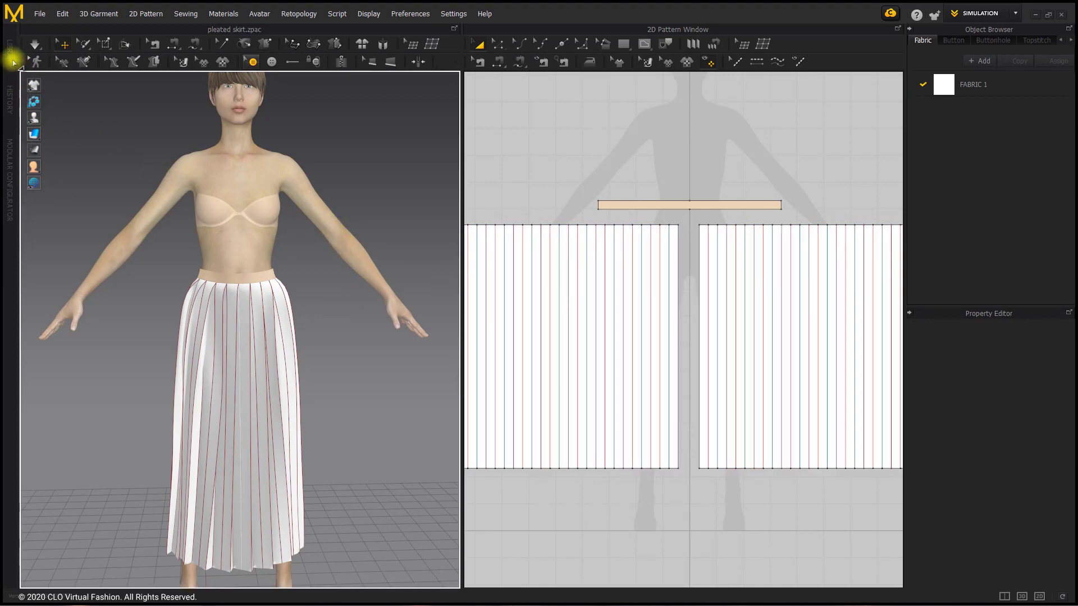
Apply the Silk_Charmeuse fabric from the library to both pleated panels and close the library
{"action": "left_click", "coordinate": [11, 58]}
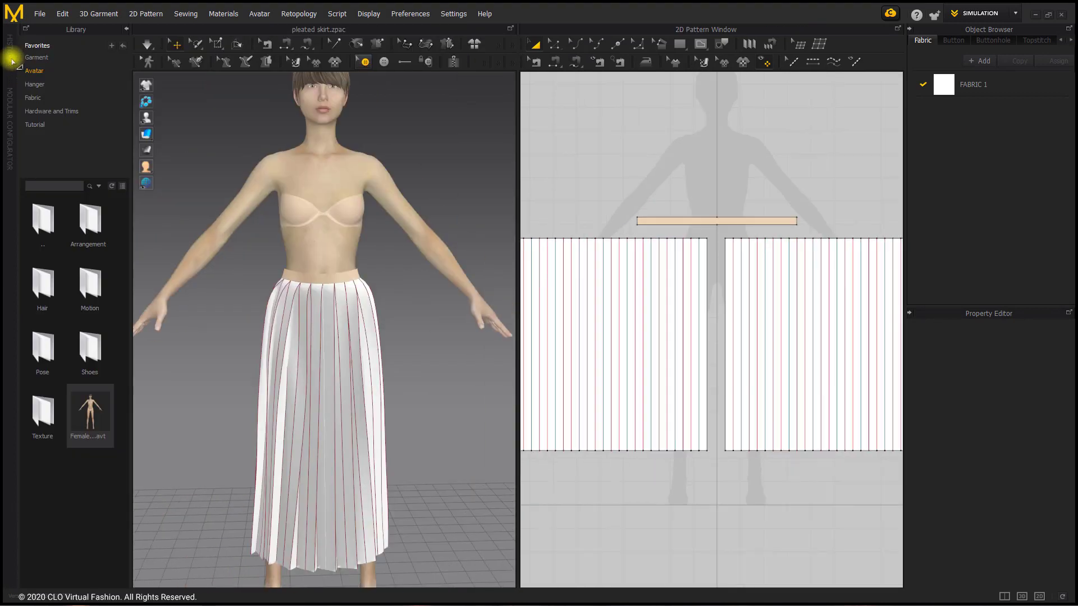
{"action": "left_click", "coordinate": [35, 99]}
{"action": "scroll", "coordinate": [67, 380], "scroll_direction": "down", "scroll_amount": 3}
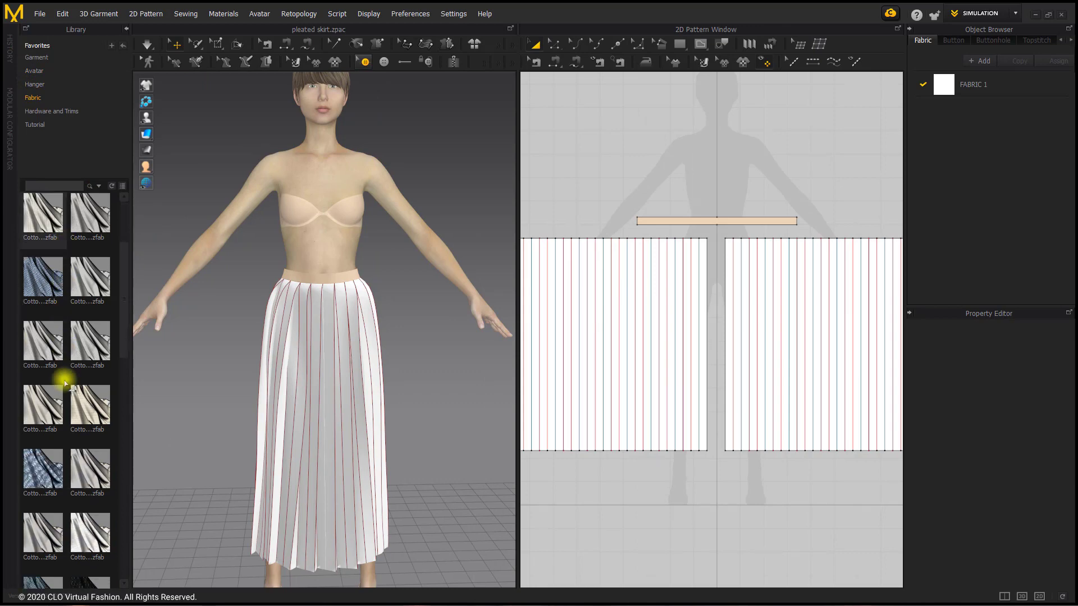
{"action": "scroll", "coordinate": [91, 292], "scroll_direction": "down", "scroll_amount": 5}
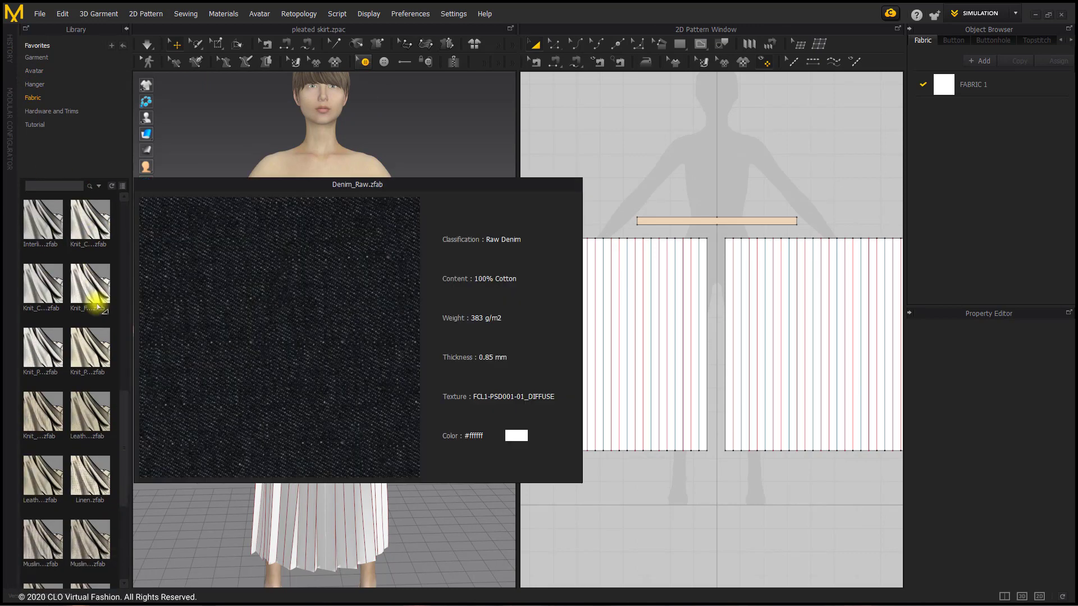
{"action": "scroll", "coordinate": [90, 292], "scroll_direction": "up", "scroll_amount": 1}
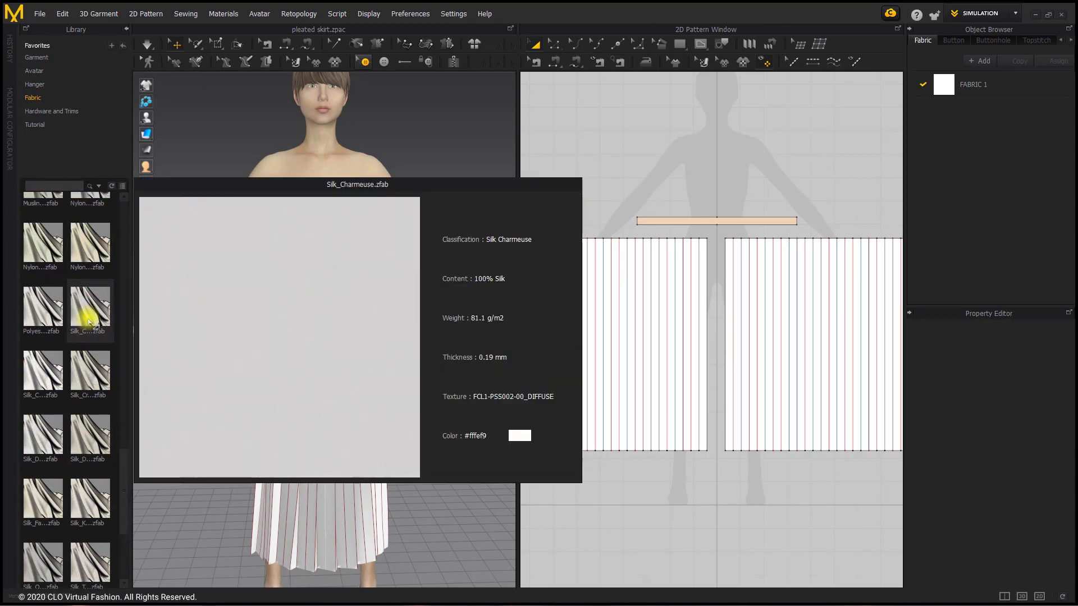
{"action": "left_click_drag", "start_coordinate": [90, 307], "coordinate": [322, 325]}
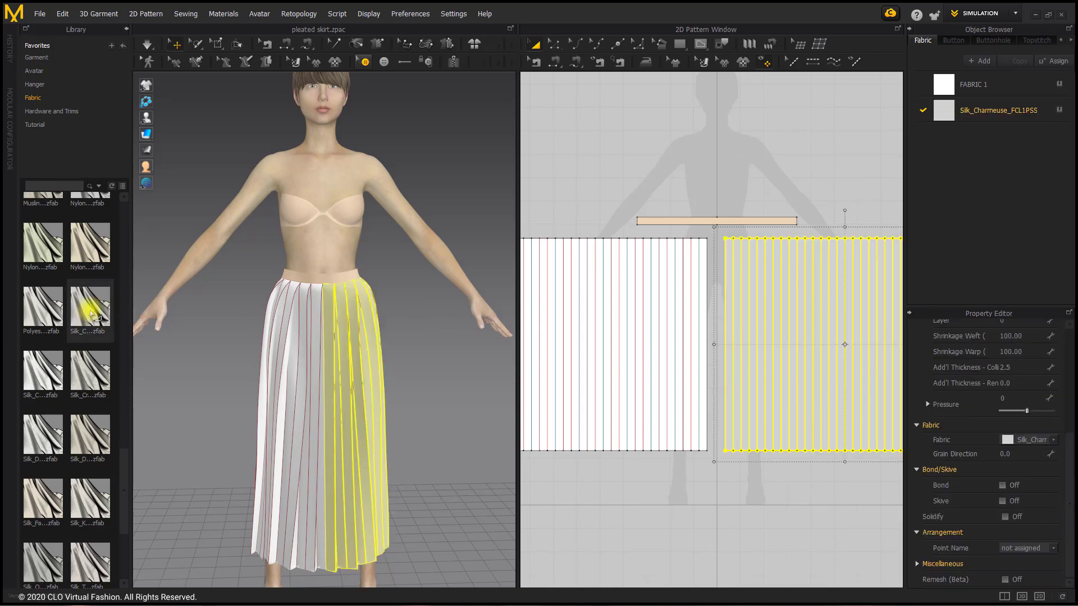
{"action": "left_click", "coordinate": [297, 344]}
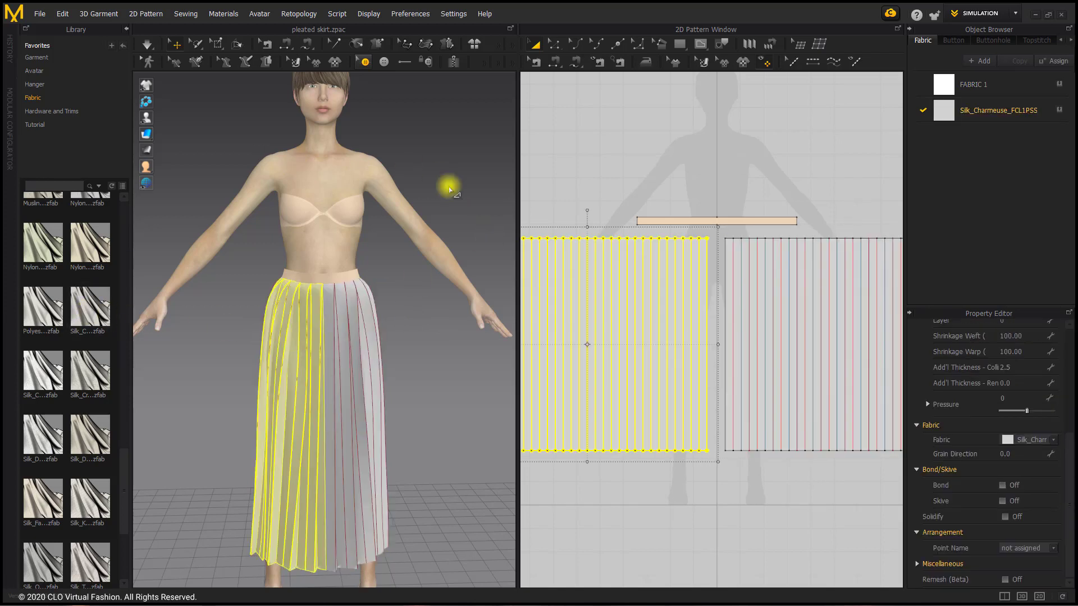
{"action": "left_click", "coordinate": [126, 29]}
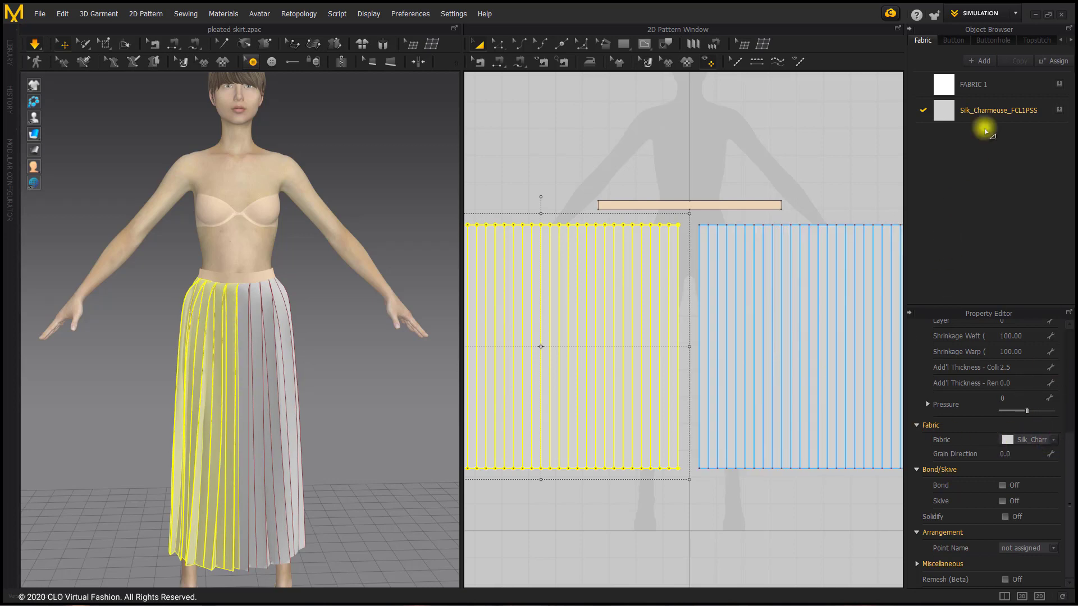
Set the Silk_Charmeuse fabric's color to dark green #164921
{"action": "double_click", "coordinate": [985, 111]}
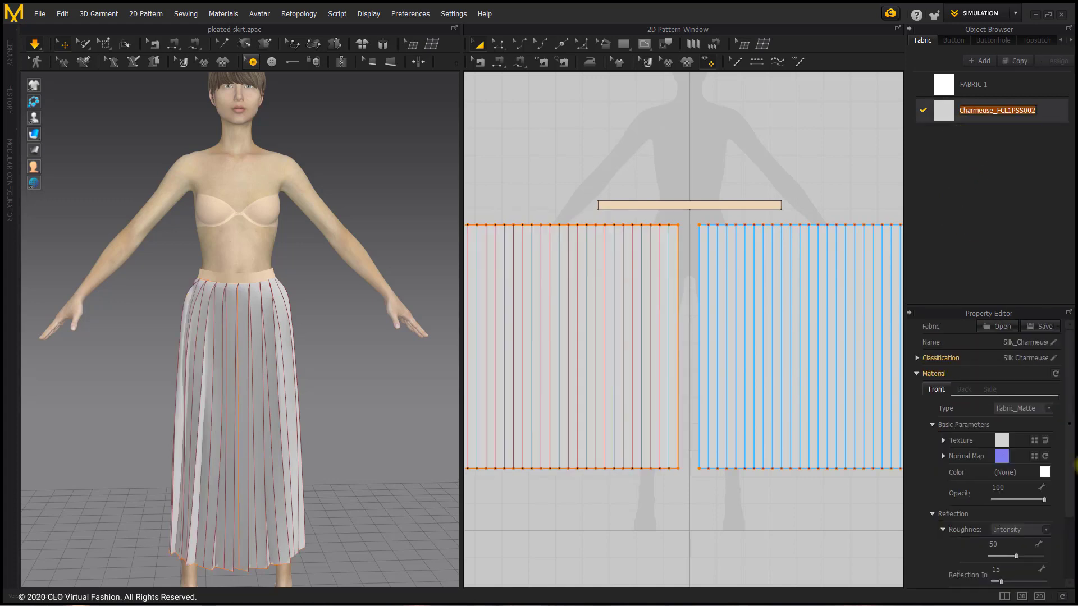
{"action": "left_click", "coordinate": [1045, 472]}
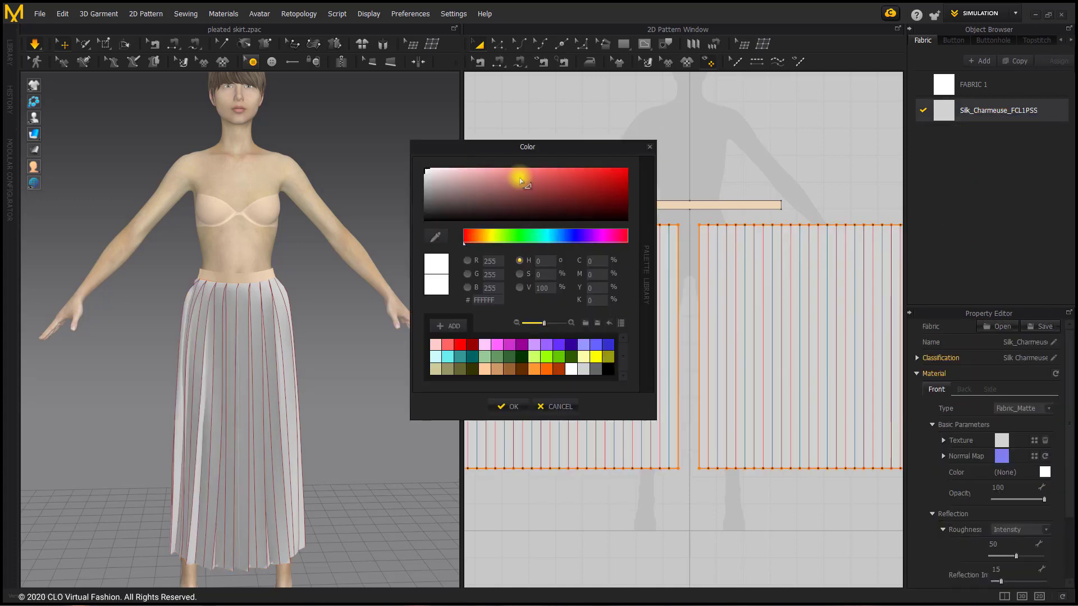
{"action": "left_click", "coordinate": [521, 239]}
{"action": "left_click", "coordinate": [625, 200]}
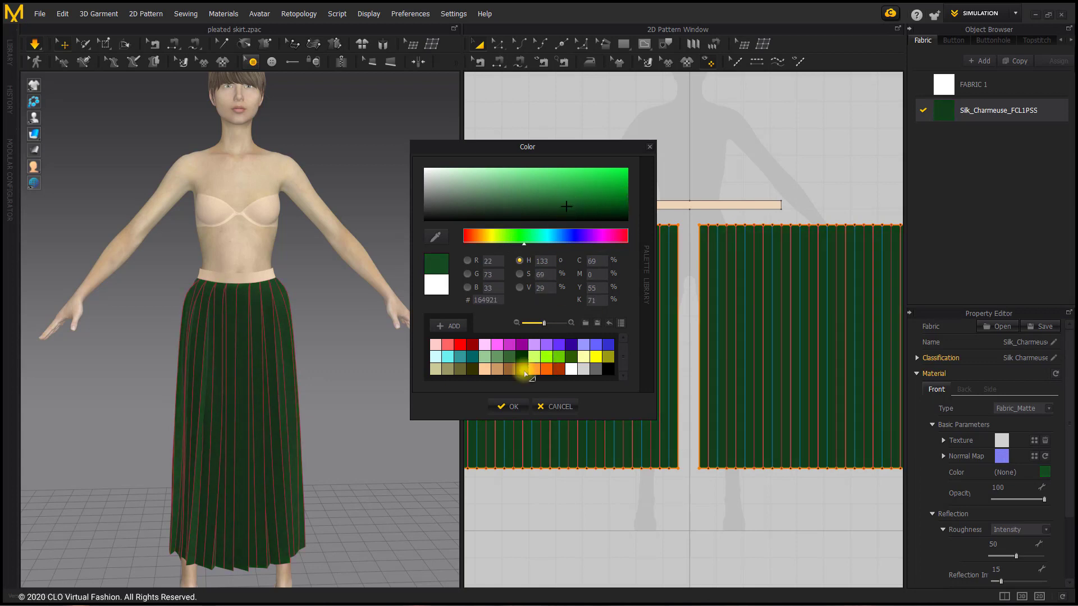
{"action": "left_click", "coordinate": [509, 406]}
{"action": "left_click", "coordinate": [549, 136]}
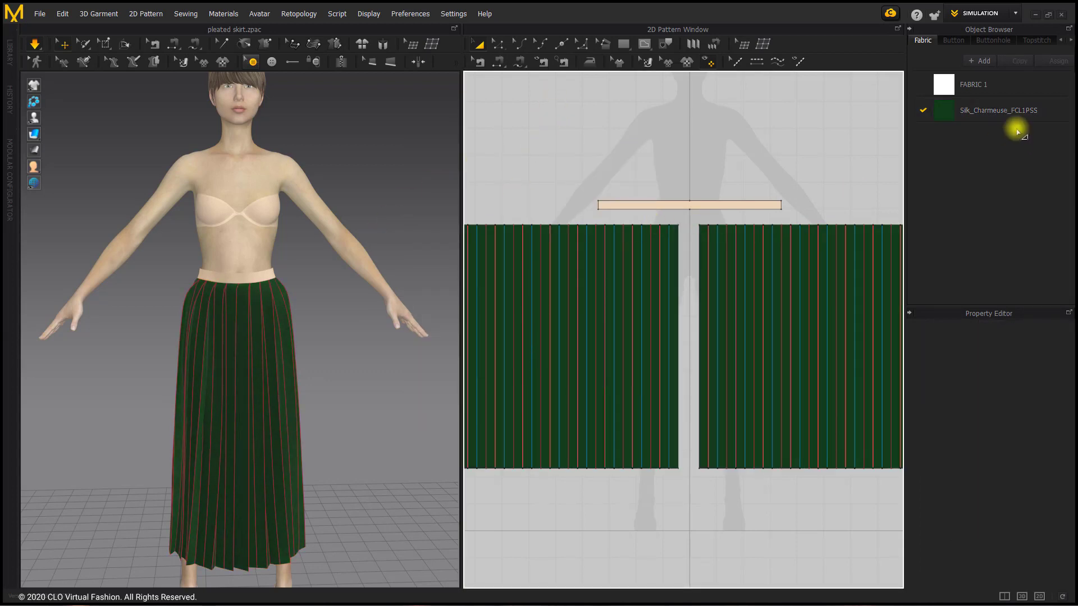
Assign the green Silk_Charmeuse fabric to the waistband, strengthen the waistband, and tug the skirt lightly during simulation
{"action": "left_click_drag", "start_coordinate": [950, 111], "coordinate": [732, 207]}
{"action": "left_click", "coordinate": [731, 207]}
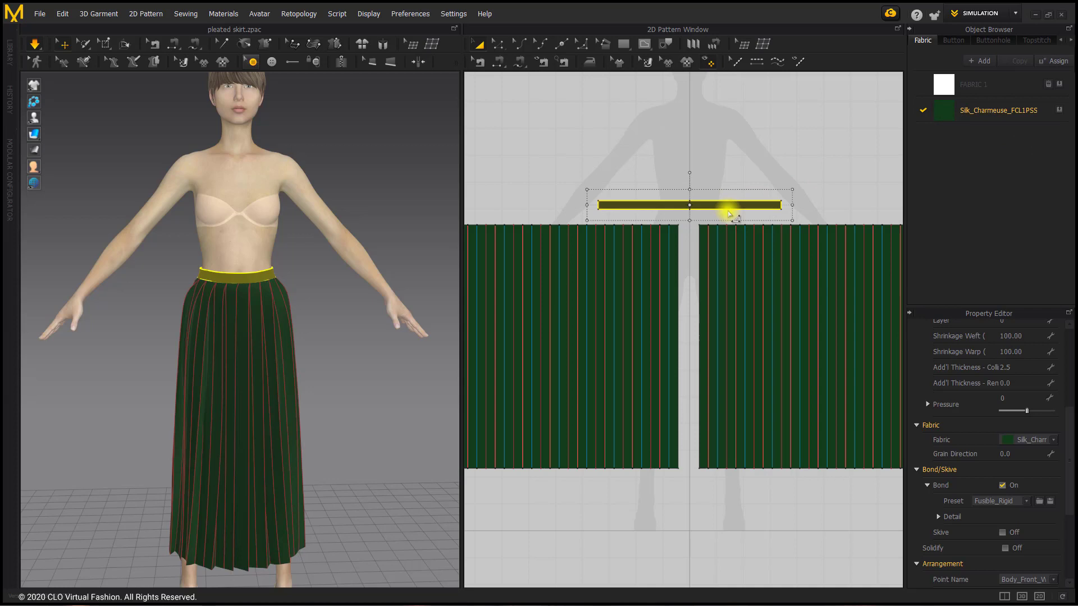
{"action": "right_click", "coordinate": [625, 210]}
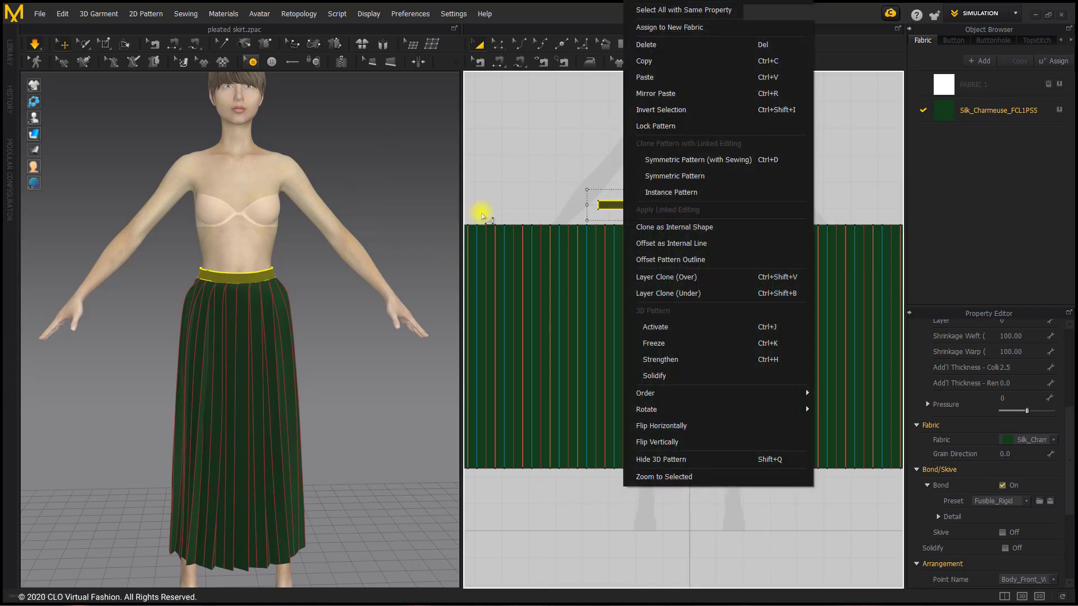
{"action": "right_click", "coordinate": [254, 281]}
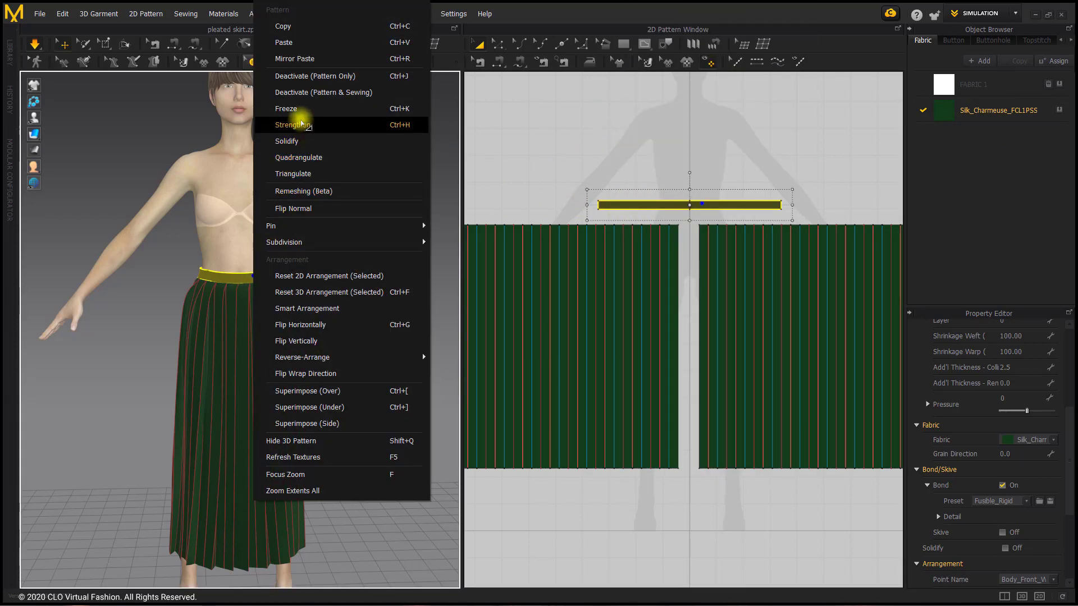
{"action": "left_click", "coordinate": [301, 123]}
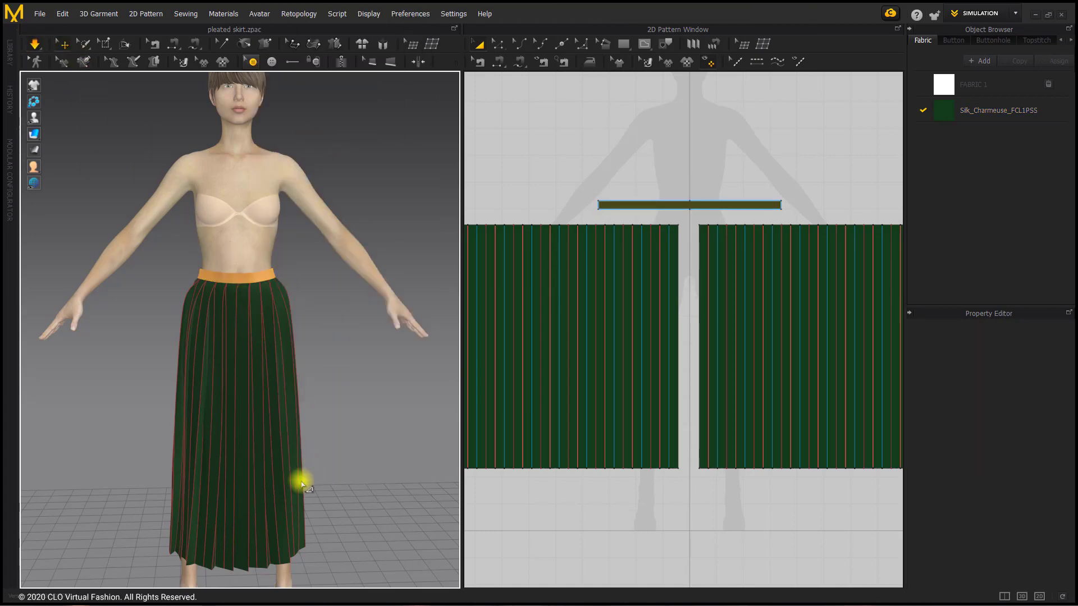
{"action": "left_click", "coordinate": [323, 477]}
{"action": "left_click_drag", "start_coordinate": [322, 477], "coordinate": [352, 465]}
{"action": "left_click", "coordinate": [351, 465]}
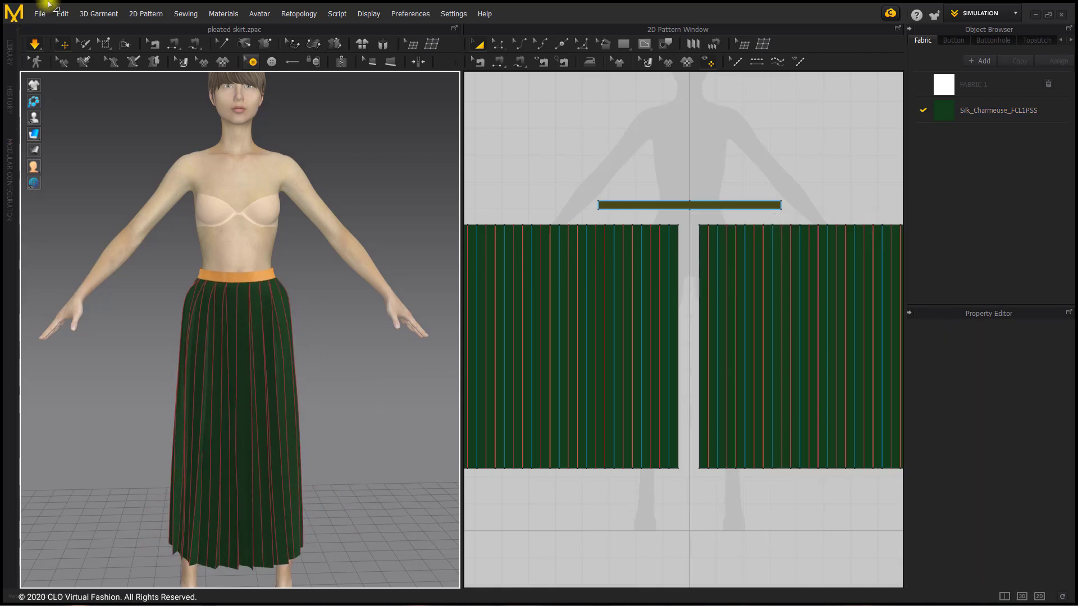
Save the garment over the existing "pleated skirt" file in Finished Garments
{"action": "left_click", "coordinate": [41, 16]}
{"action": "mouse_move", "coordinate": [50, 95]}
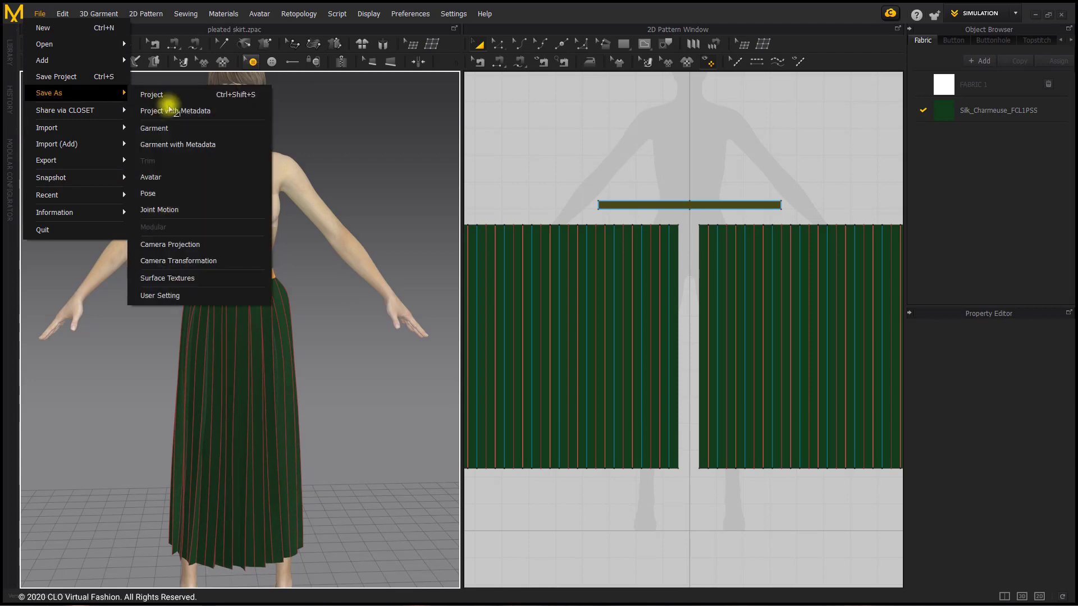
{"action": "left_click", "coordinate": [170, 130]}
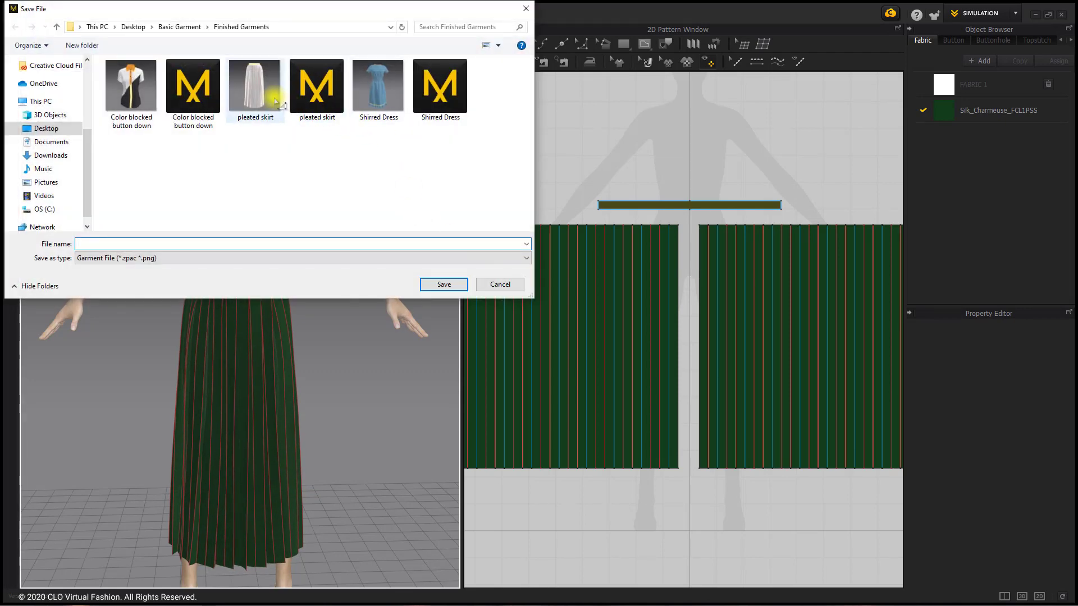
{"action": "left_click", "coordinate": [318, 93]}
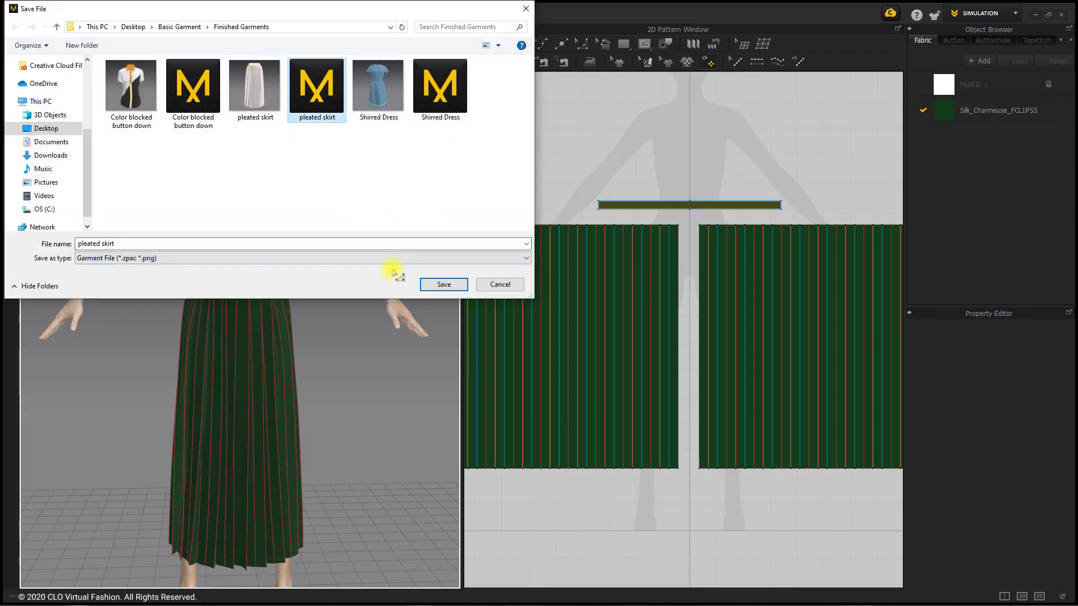
{"action": "left_click", "coordinate": [436, 286]}
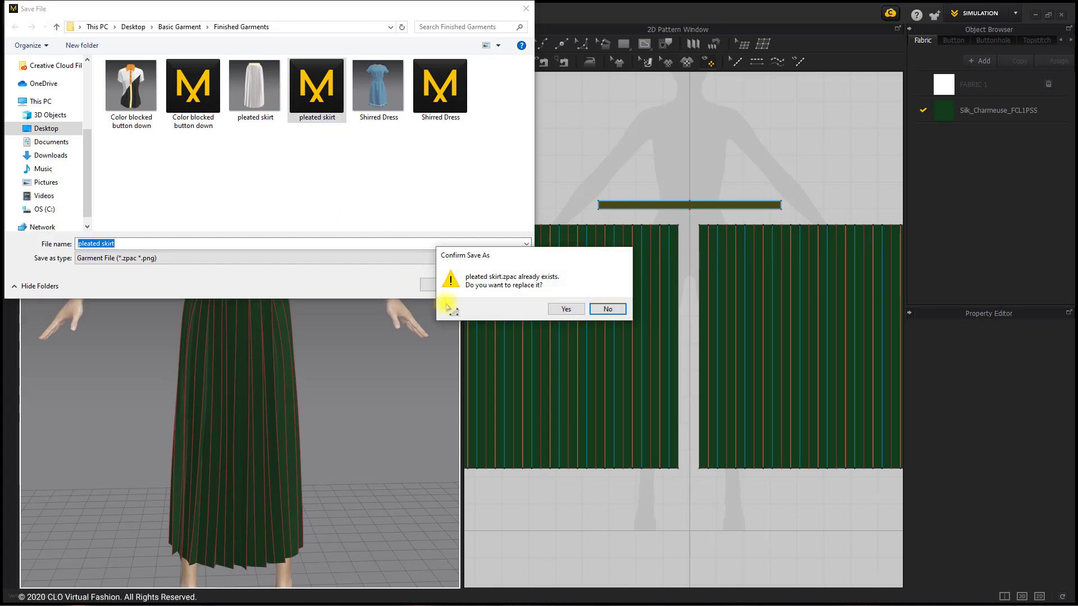
{"action": "left_click", "coordinate": [559, 310]}
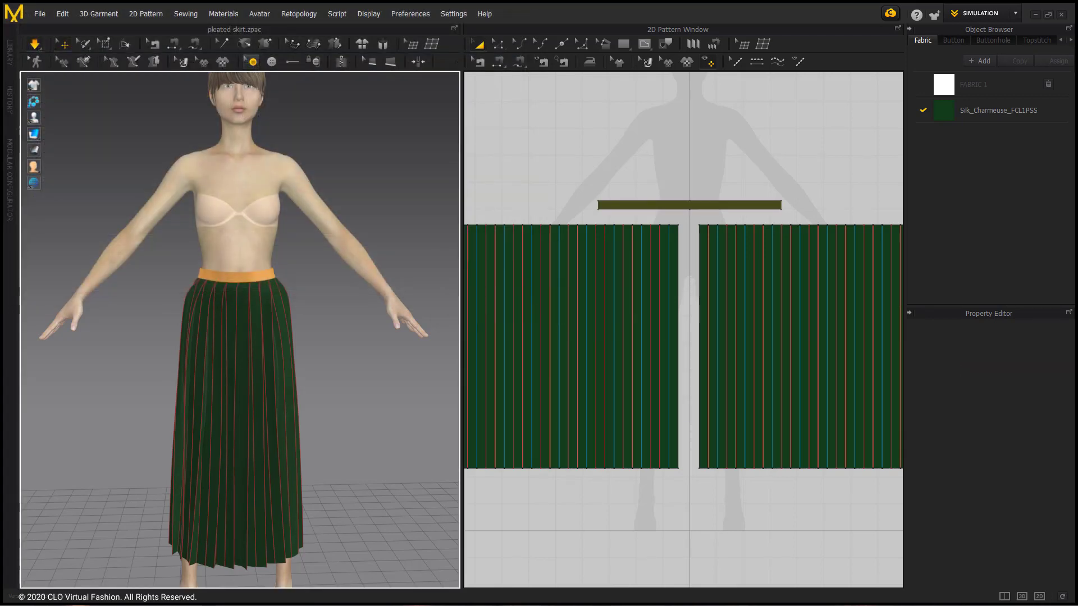